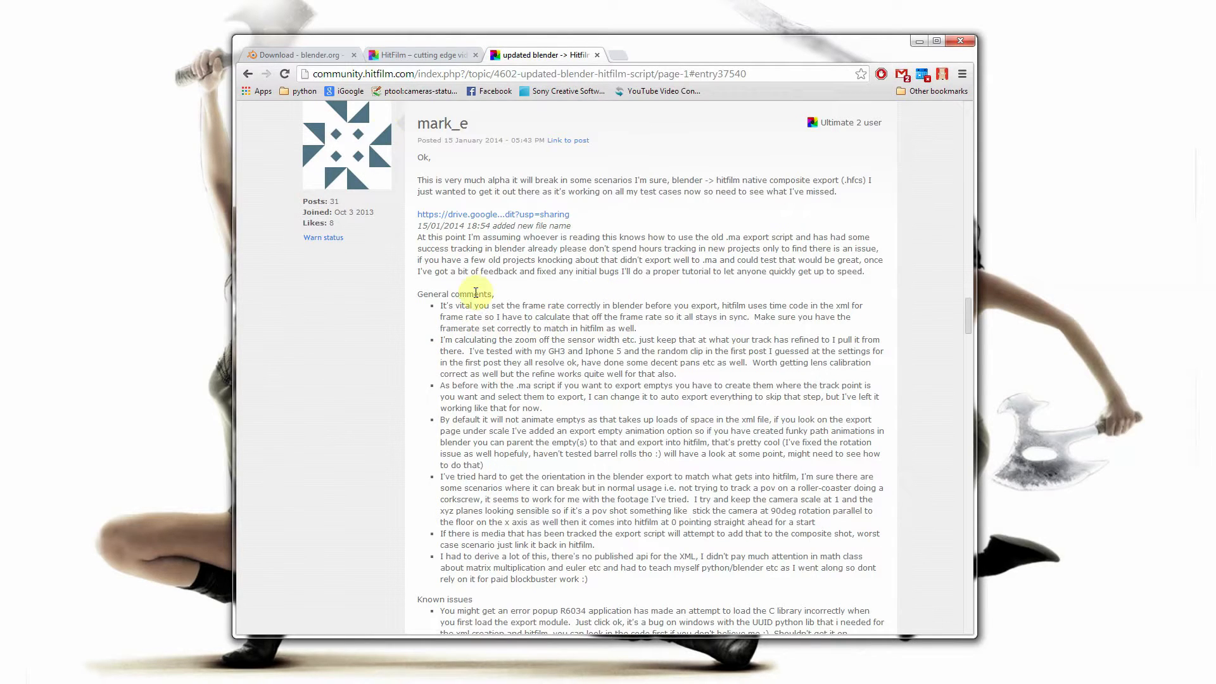
# - Check the Blender 2.69 download page and extract blender-2.69-windows64.zip from Downloads into a folder of the same name
pyautogui.click(304, 56)
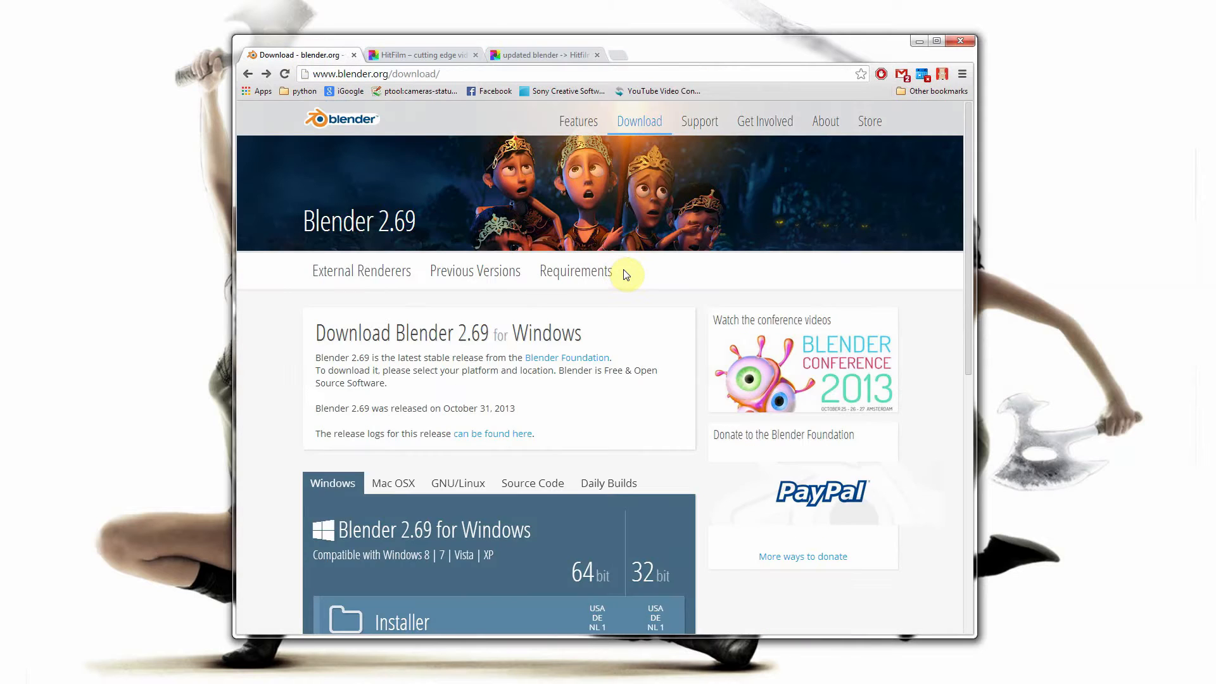
pyautogui.scroll(-2, 614, 287)
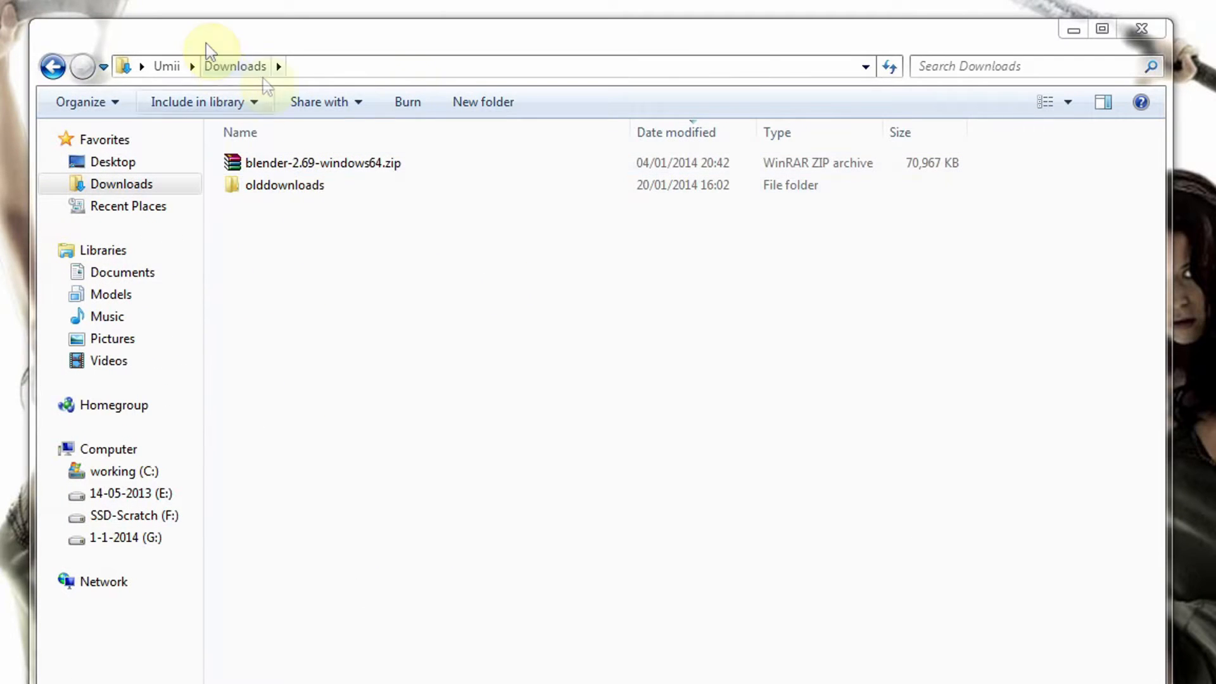
pyautogui.rightClick(305, 168)
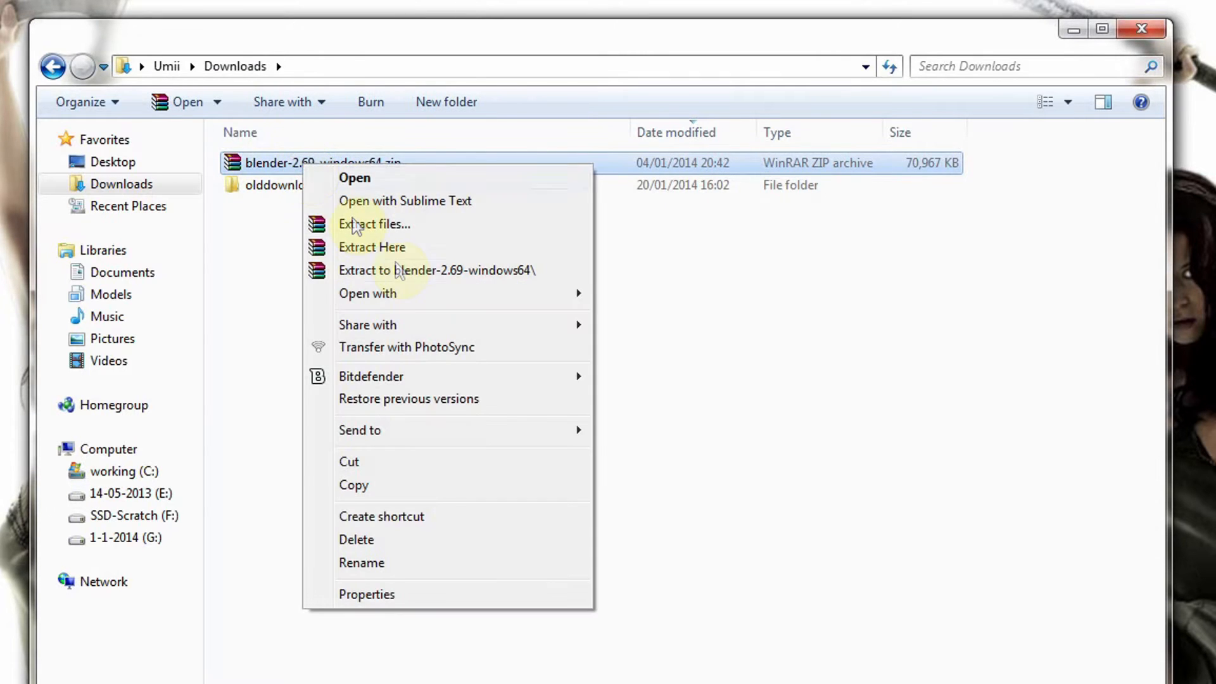
pyautogui.click(396, 269)
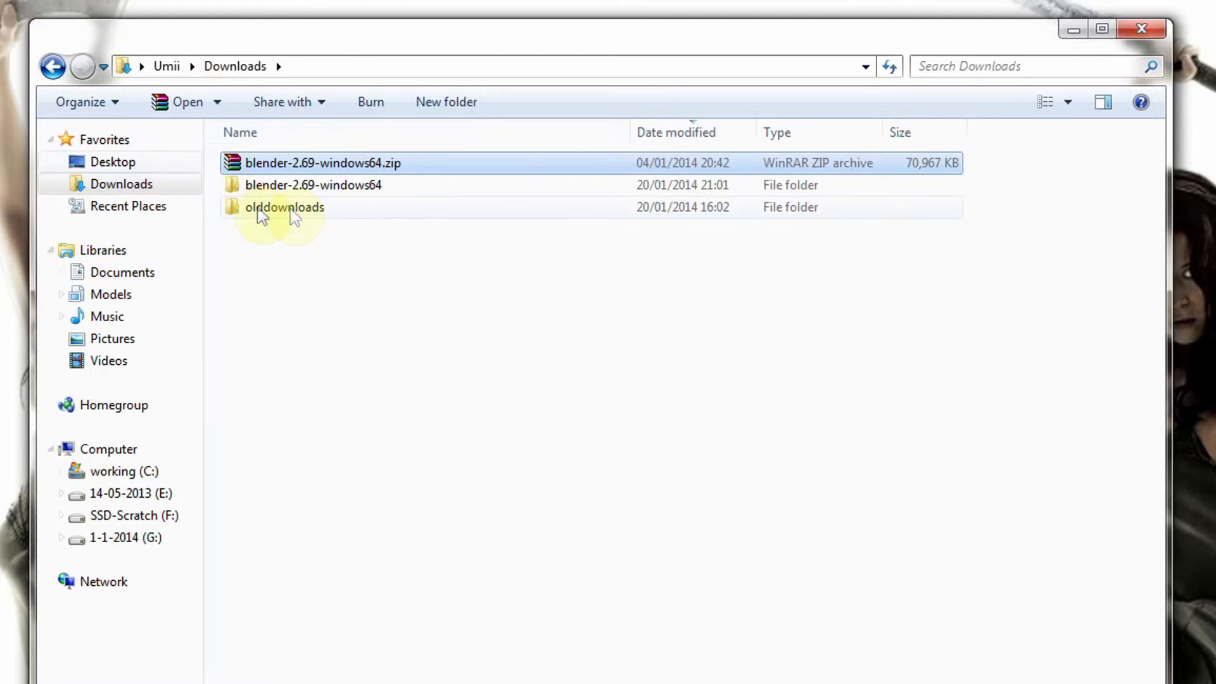
# - Look inside the extracted download and cut its inner blender-2.69-windows64 folder for moving
pyautogui.doubleClick(273, 184)
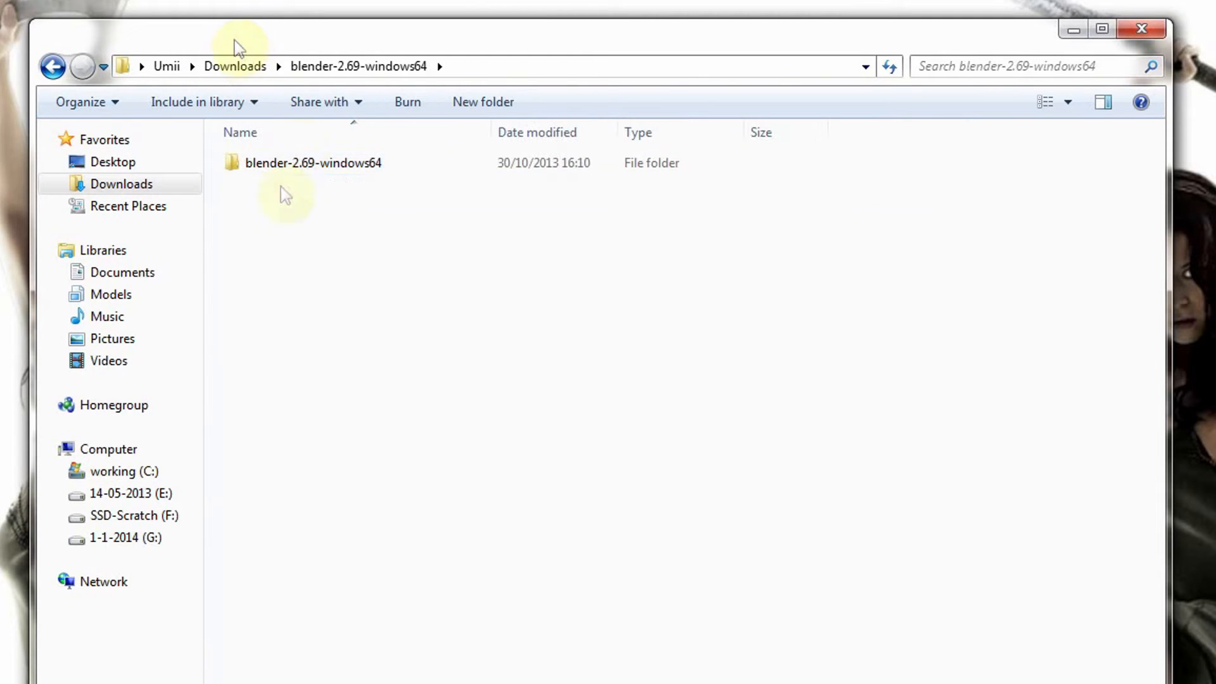
pyautogui.doubleClick(287, 177)
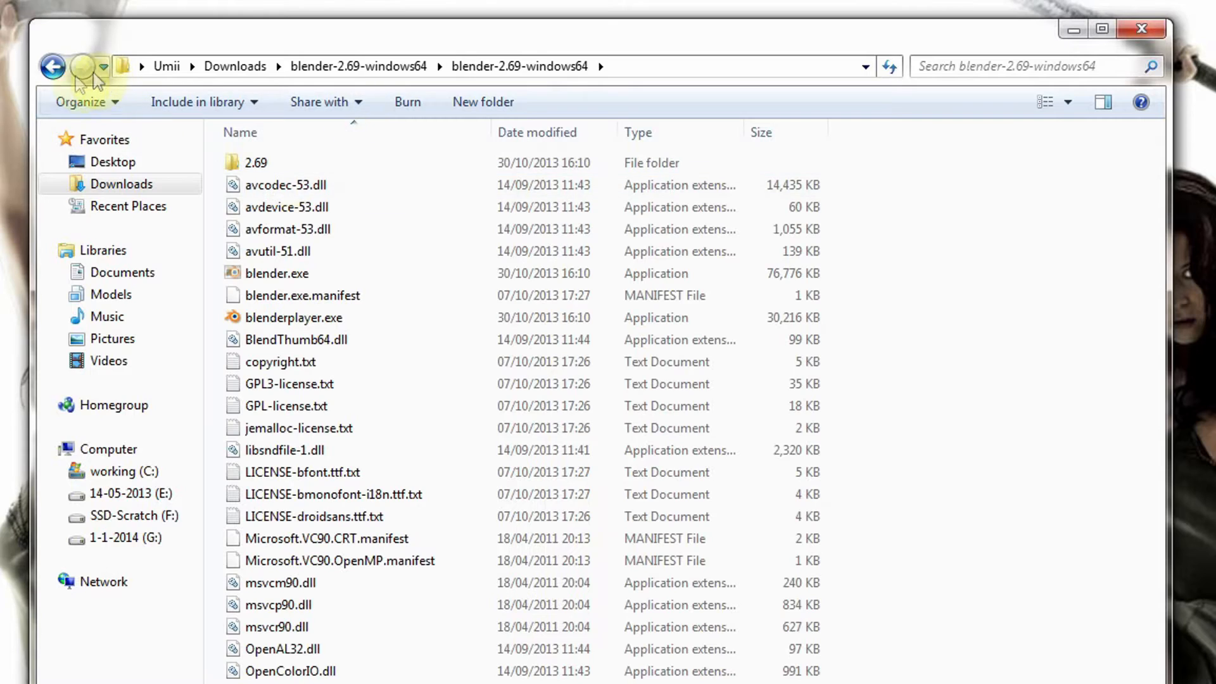
pyautogui.click(58, 72)
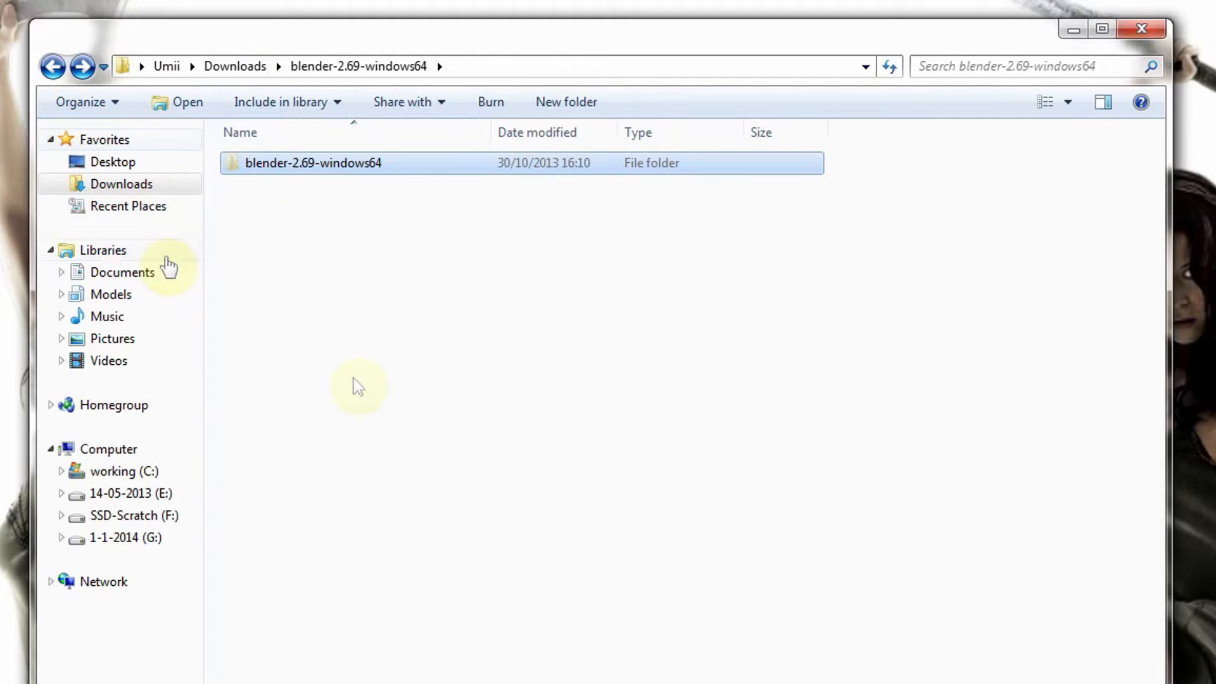
# - Create a new folder named Blender_Demo in C:\Program Files\Blender Foundation
pyautogui.click(79, 474)
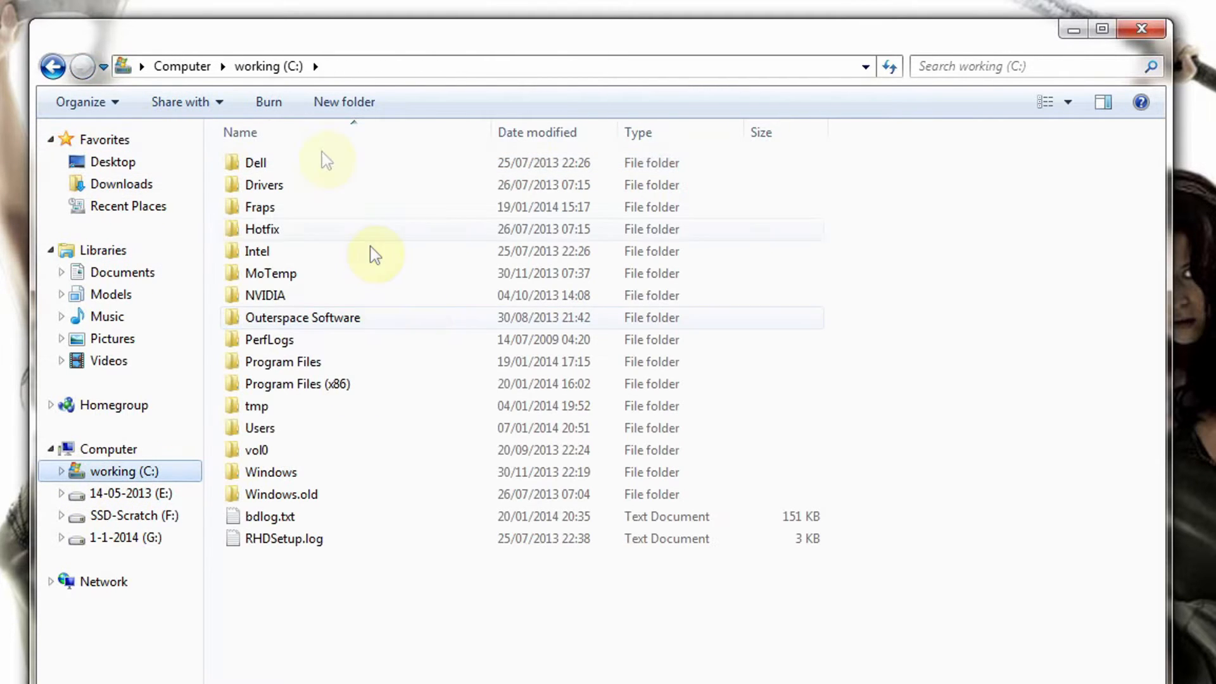
pyautogui.doubleClick(266, 362)
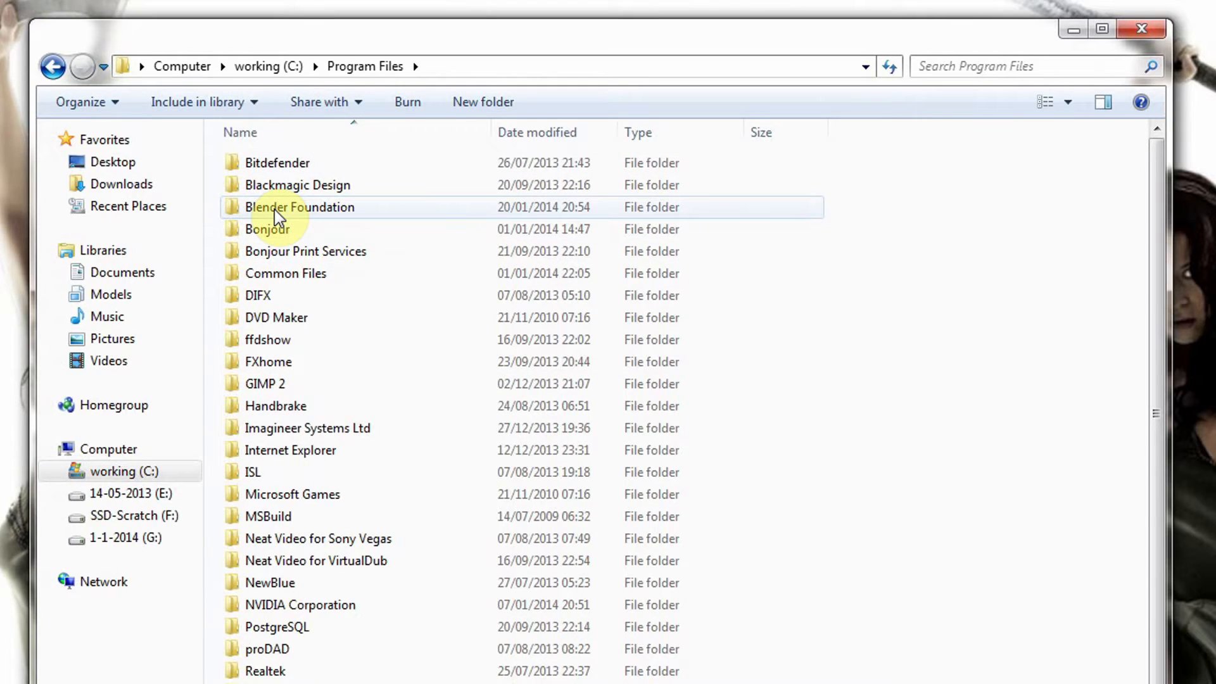
pyautogui.doubleClick(274, 209)
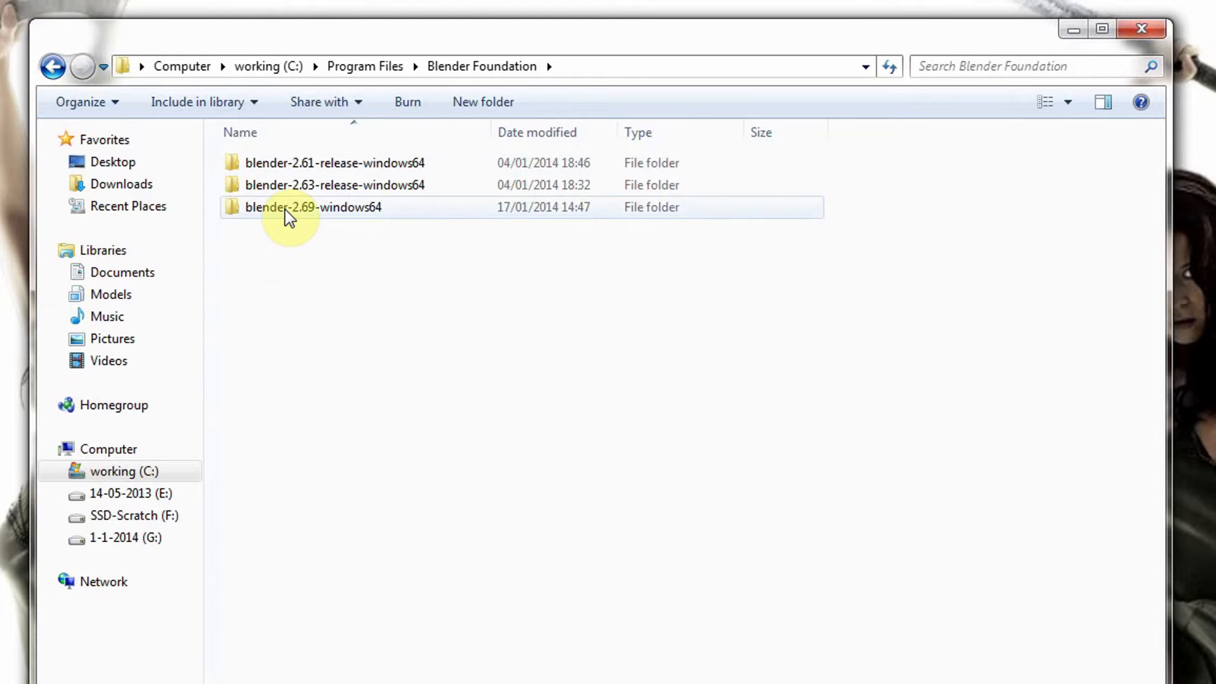
pyautogui.rightClick(286, 292)
pyautogui.moveTo(401, 581)
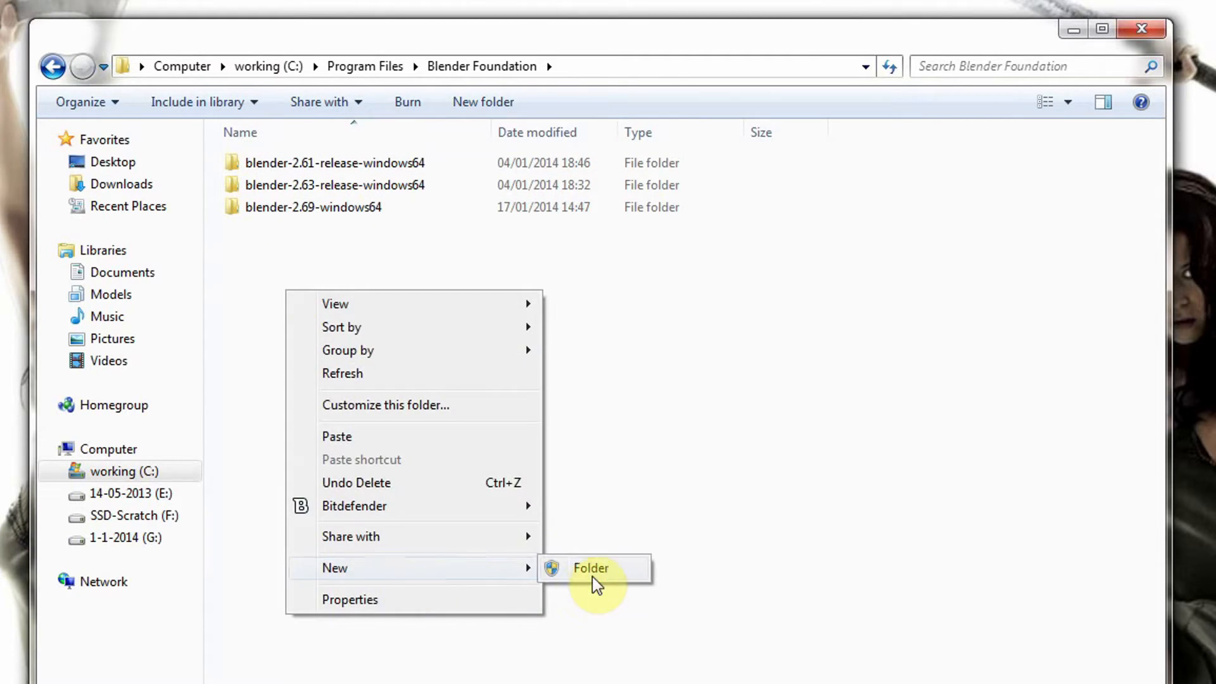
pyautogui.click(592, 570)
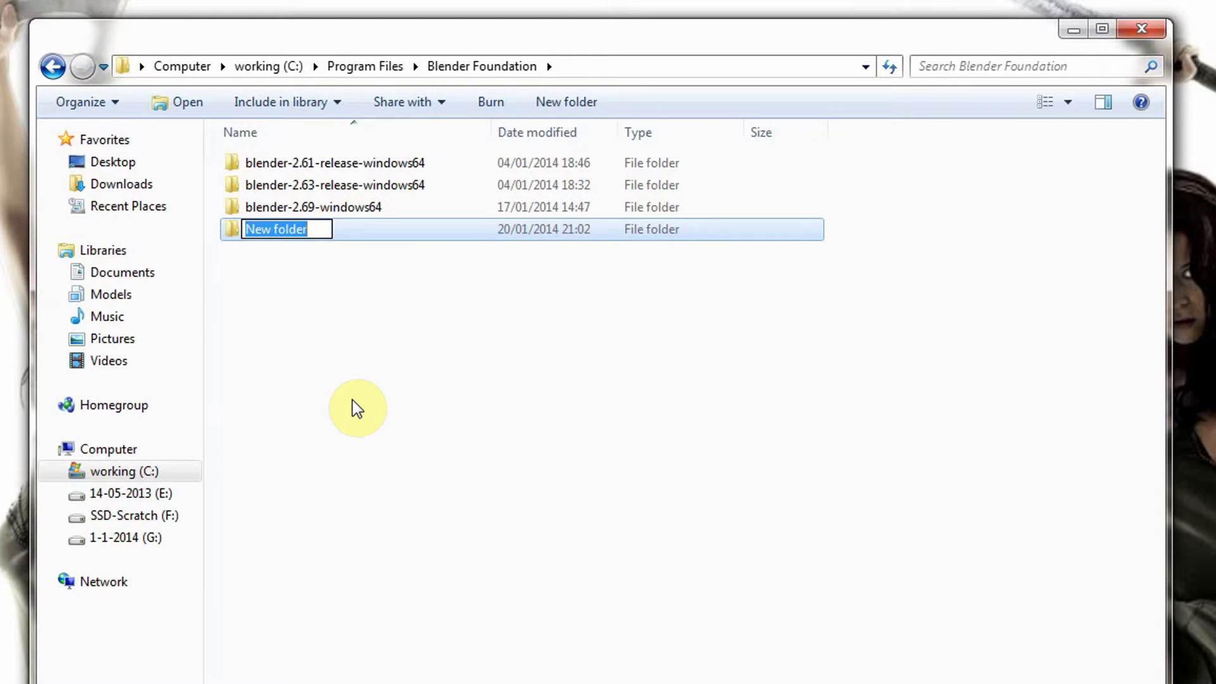
pyautogui.write('Blender')
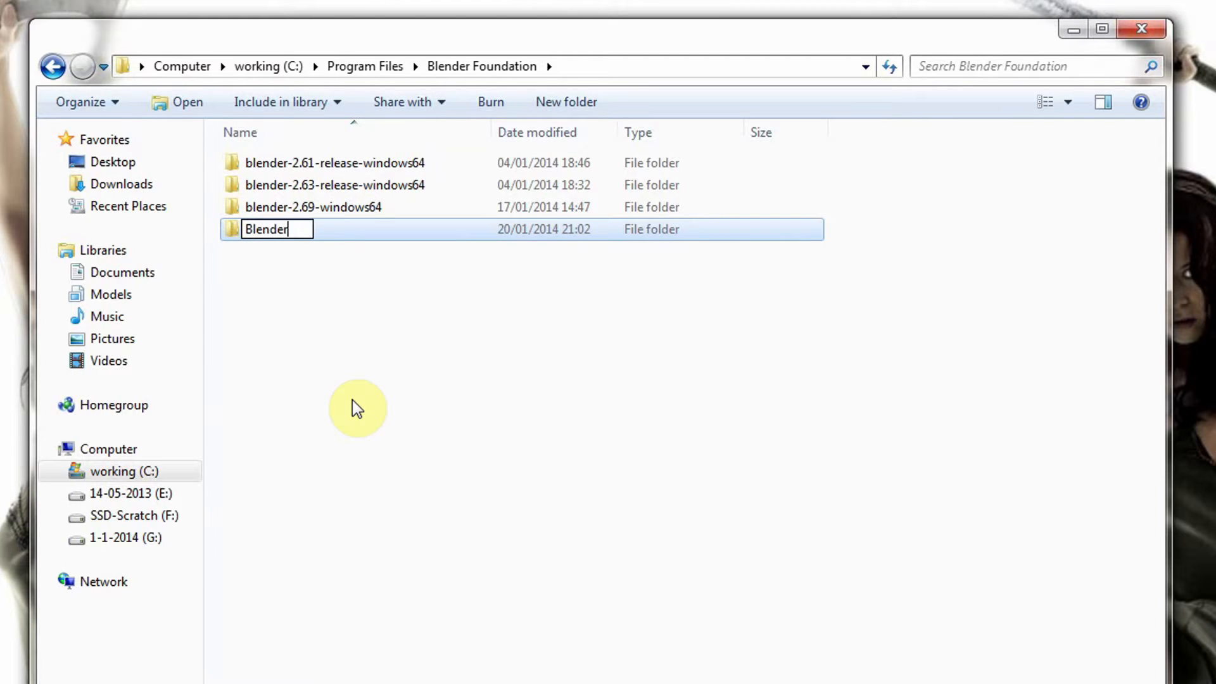
pyautogui.write('_Devel')
pyautogui.press('Escape')
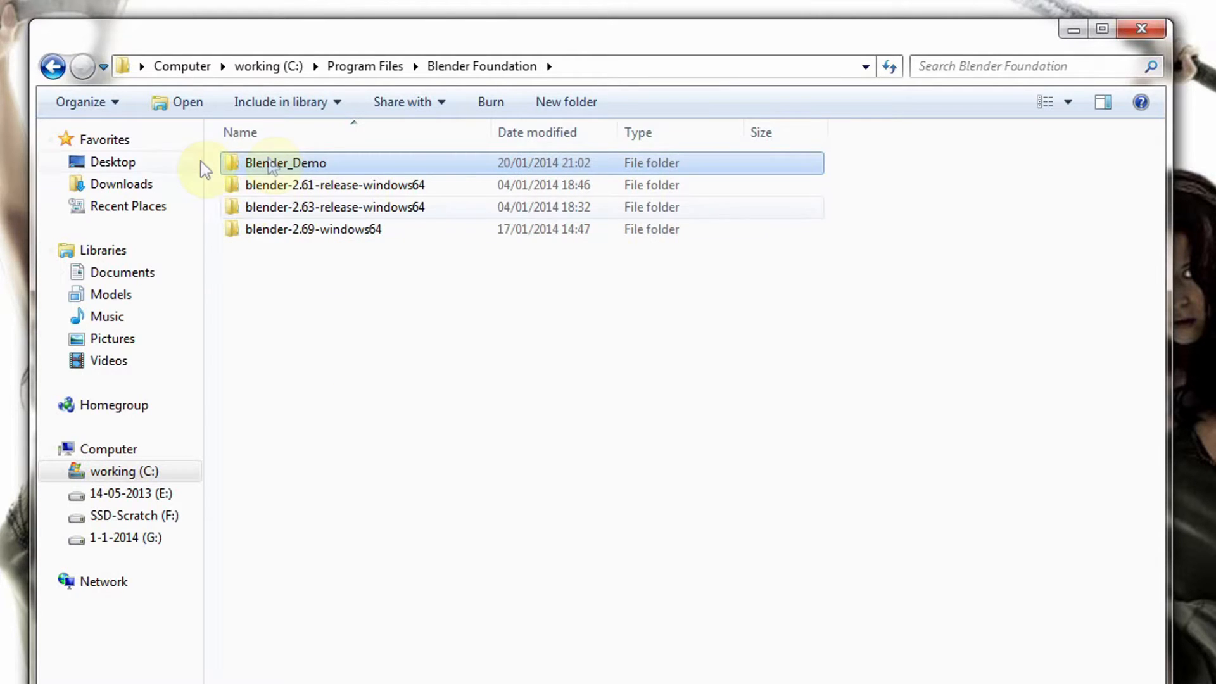
# - Move the cut blender-2.69-windows64 folder into Blender_Demo, granting administrator permission
pyautogui.doubleClick(239, 166)
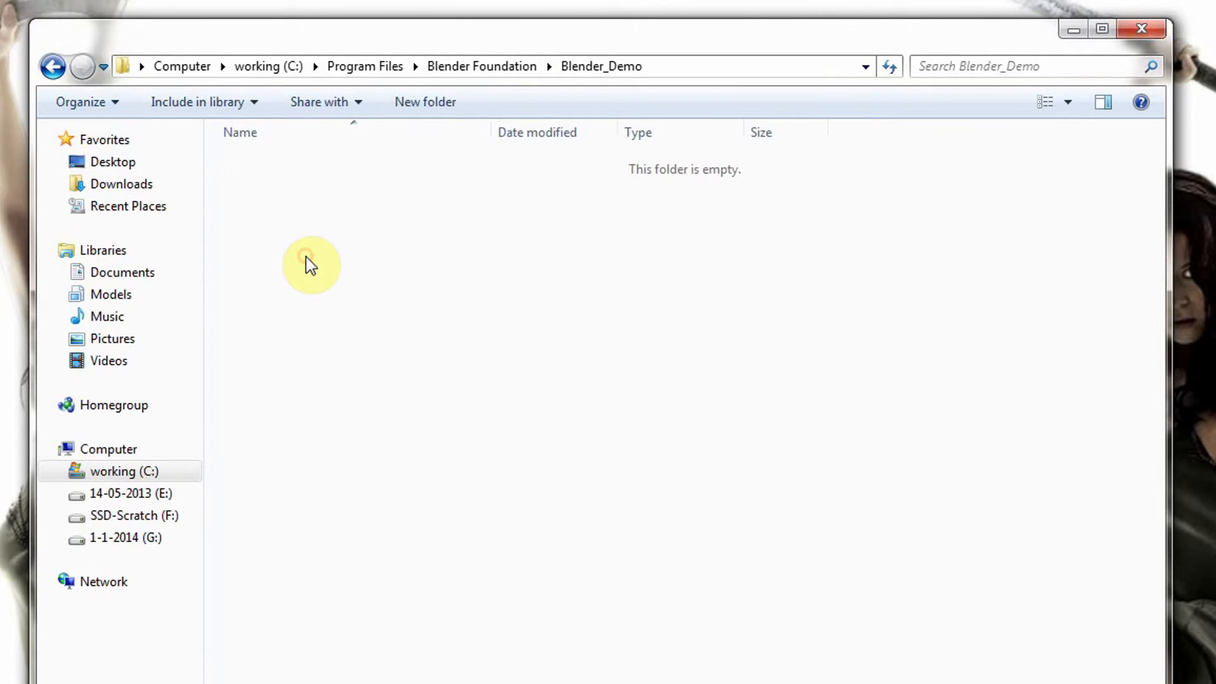
pyautogui.hotkey('ctrl', 'v')
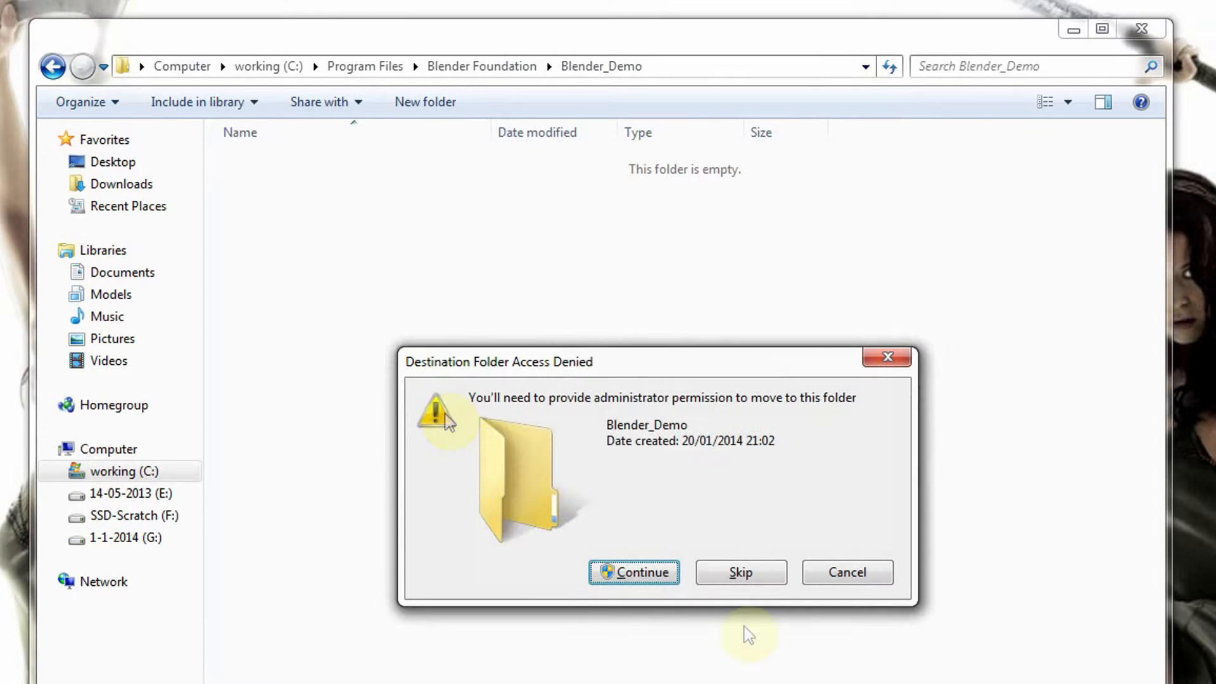
pyautogui.click(638, 573)
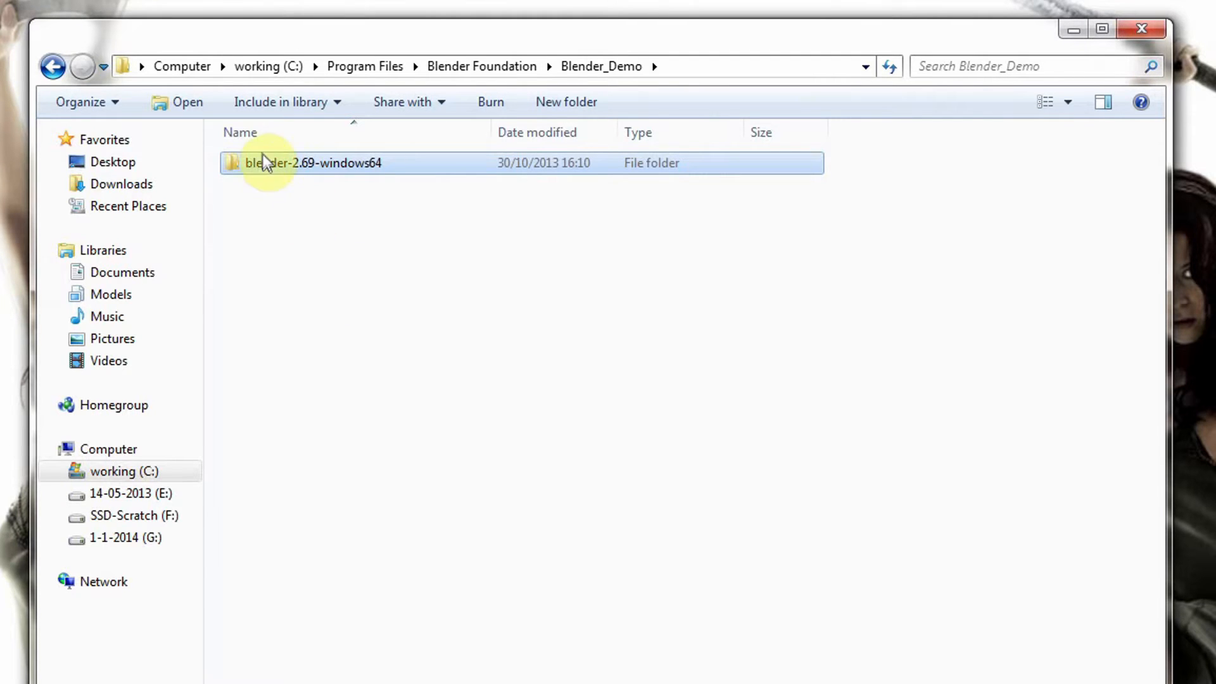
# - Create a desktop shortcut to blender.exe from the blender-2.69-windows64 folder inside Blender_Demo
pyautogui.doubleClick(250, 168)
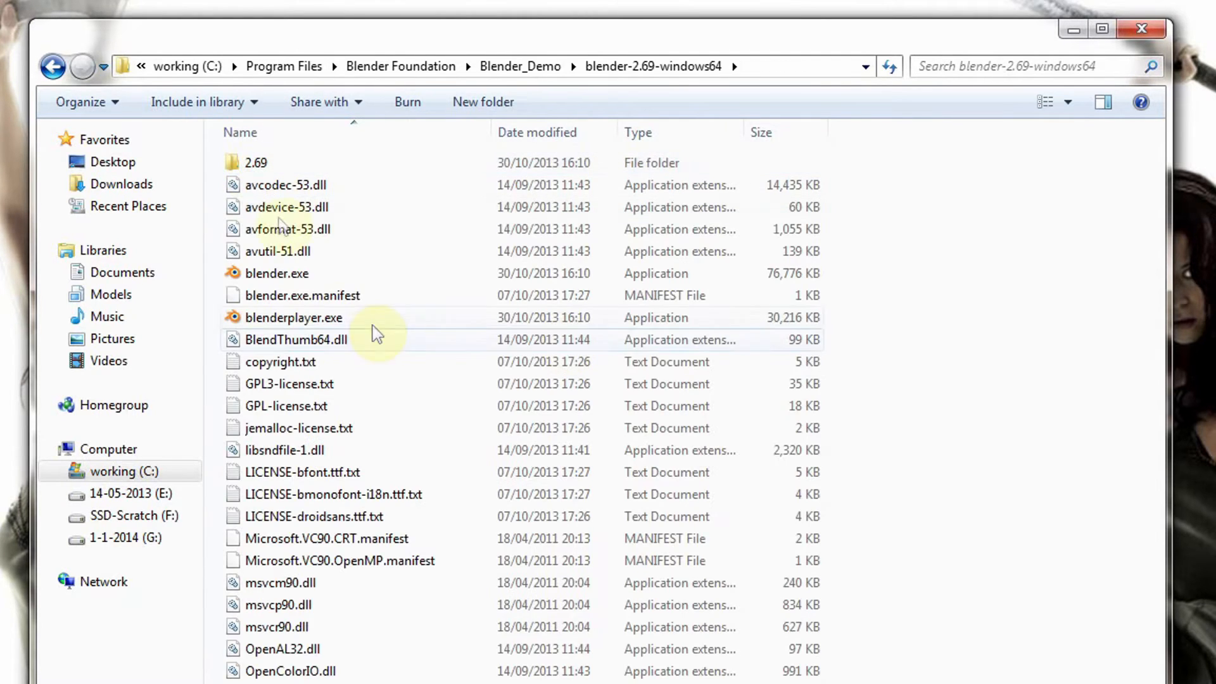
pyautogui.click(272, 273)
pyautogui.rightClick(273, 276)
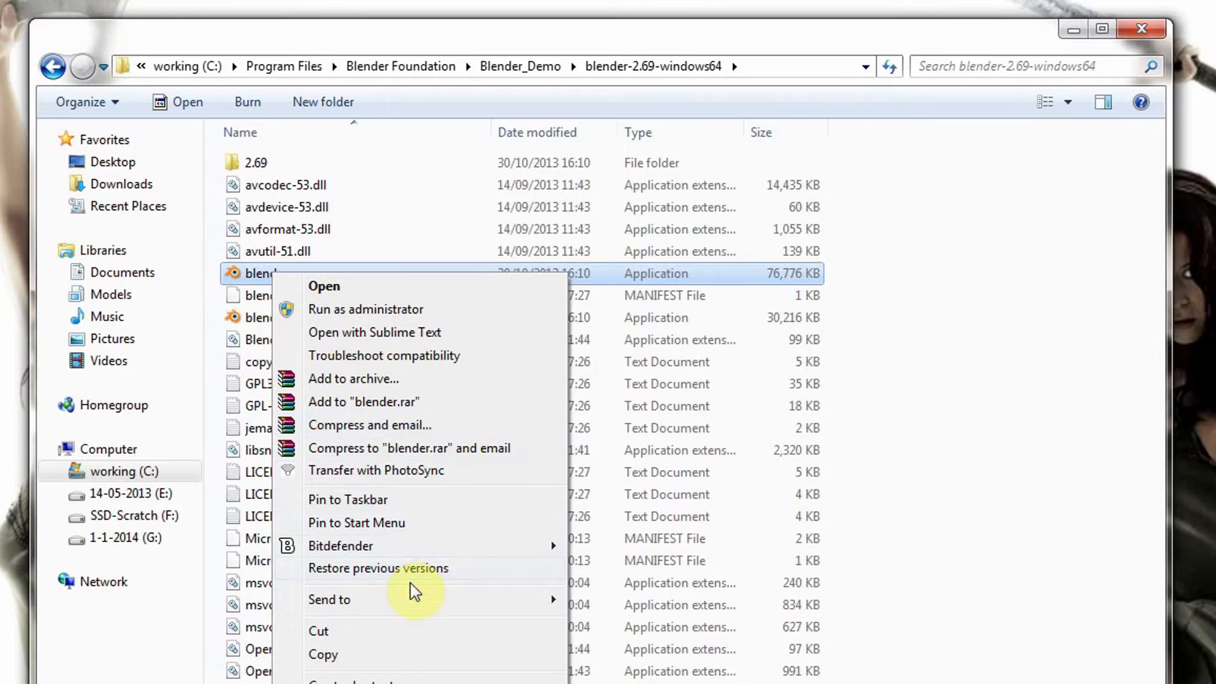
pyautogui.moveTo(409, 601)
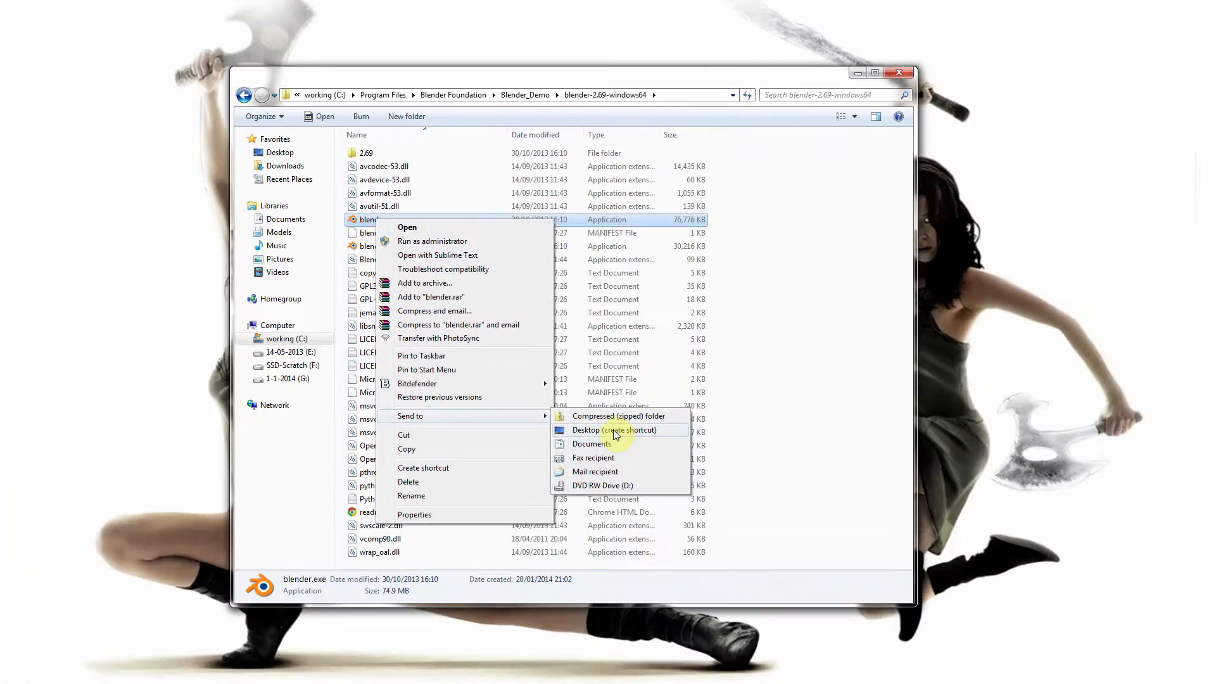
pyautogui.click(668, 623)
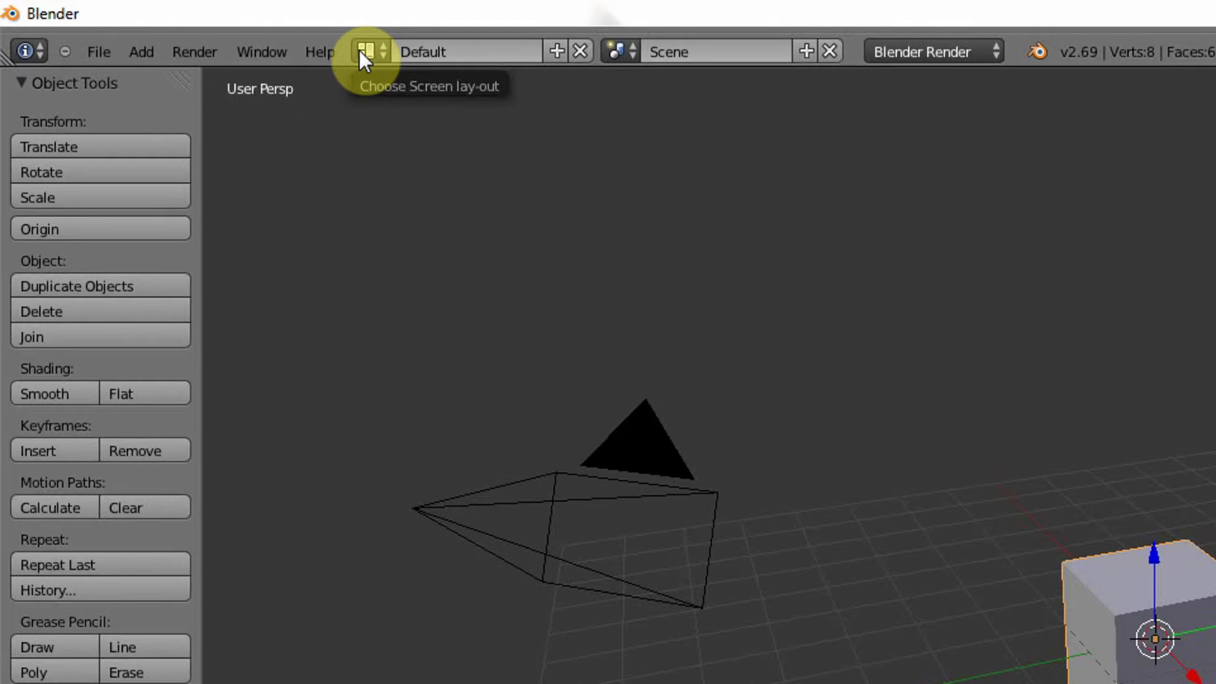
# - In Blender, switch the screen layout to Motion Tracking and return it to Default
pyautogui.click(364, 51)
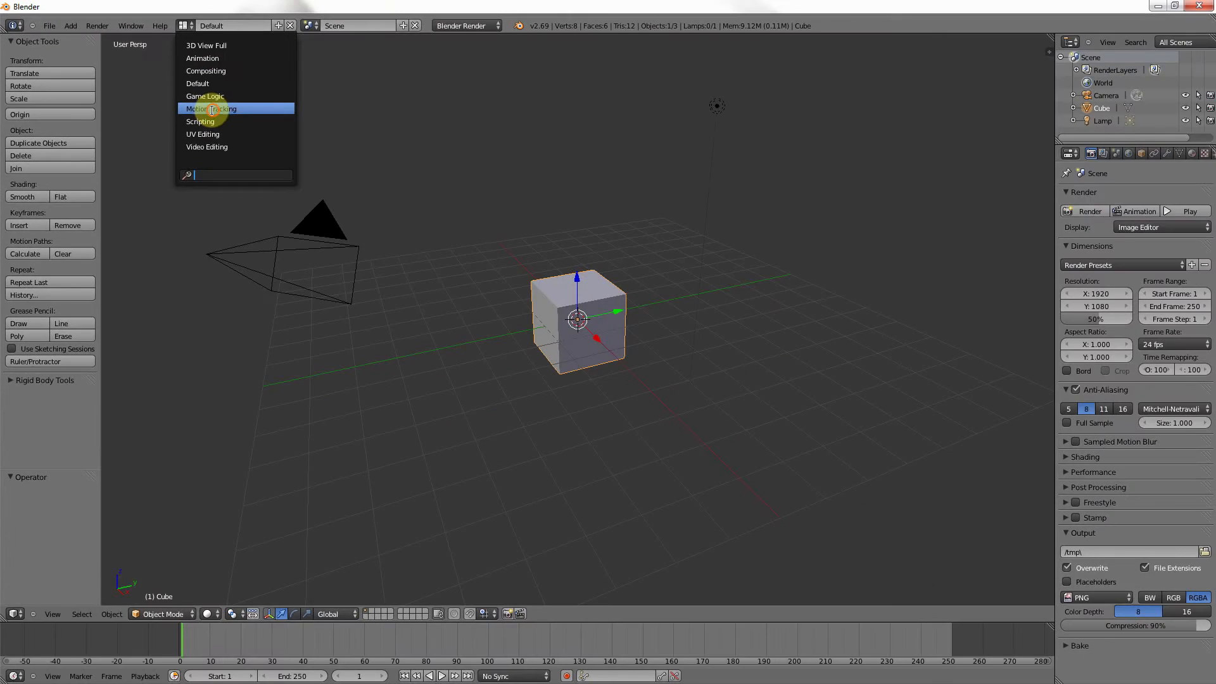
pyautogui.click(213, 110)
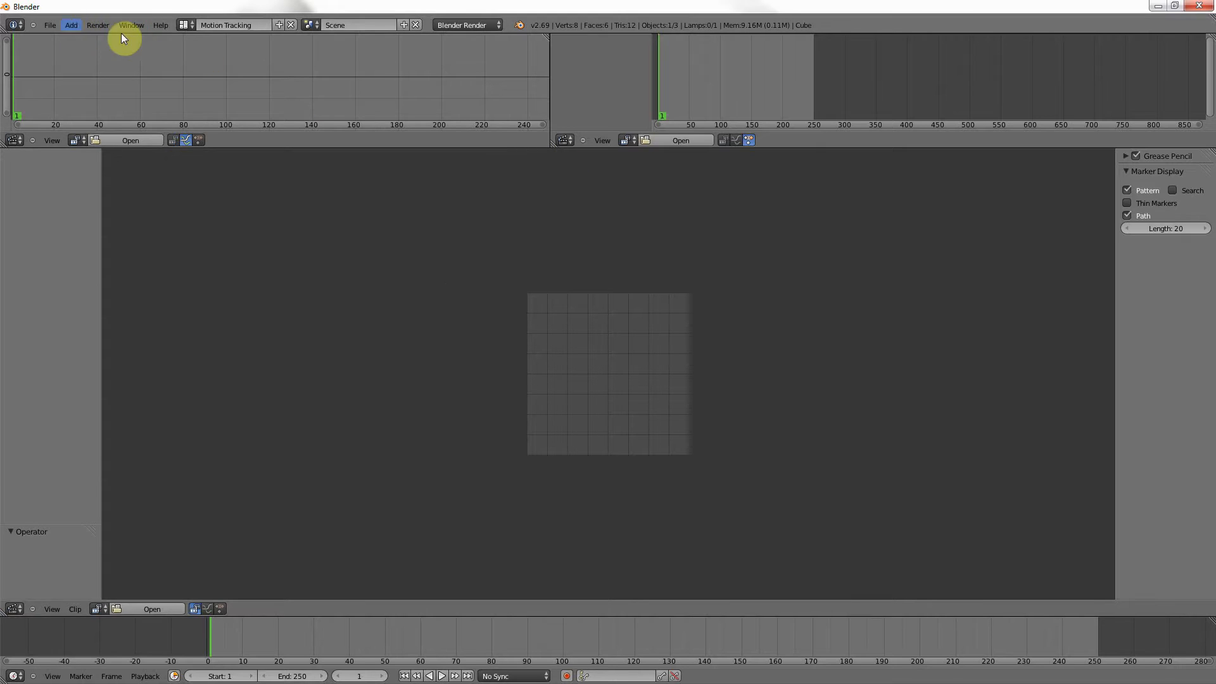
pyautogui.click(183, 26)
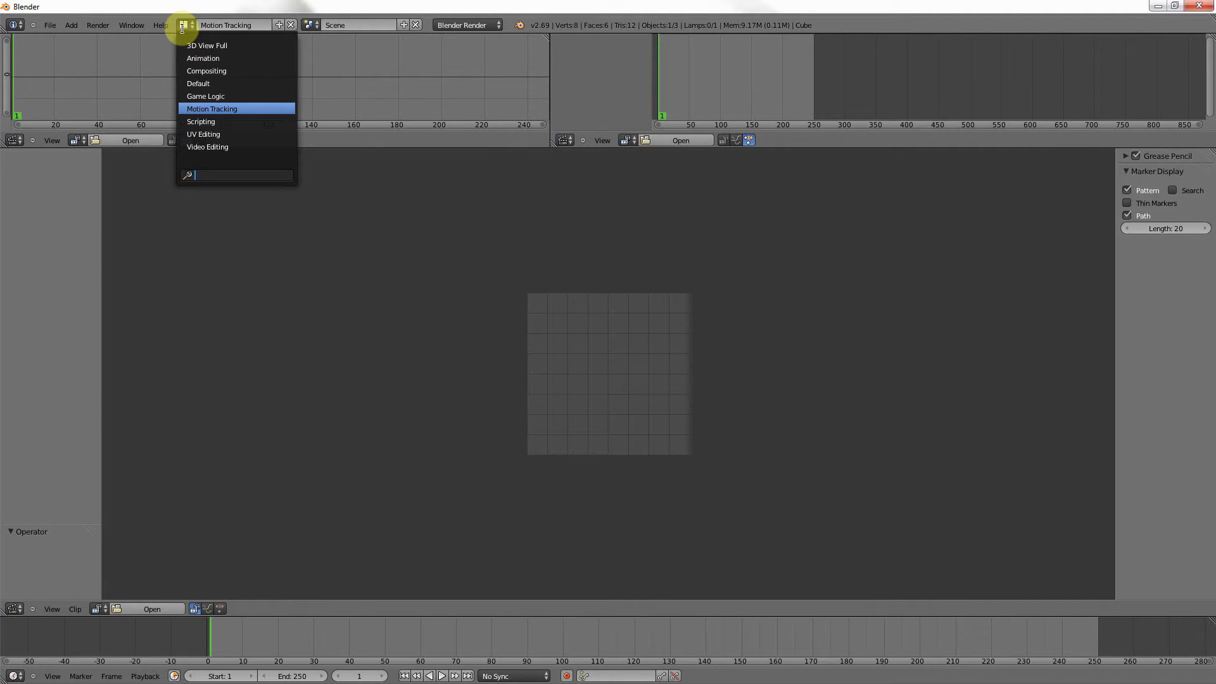
pyautogui.click(206, 85)
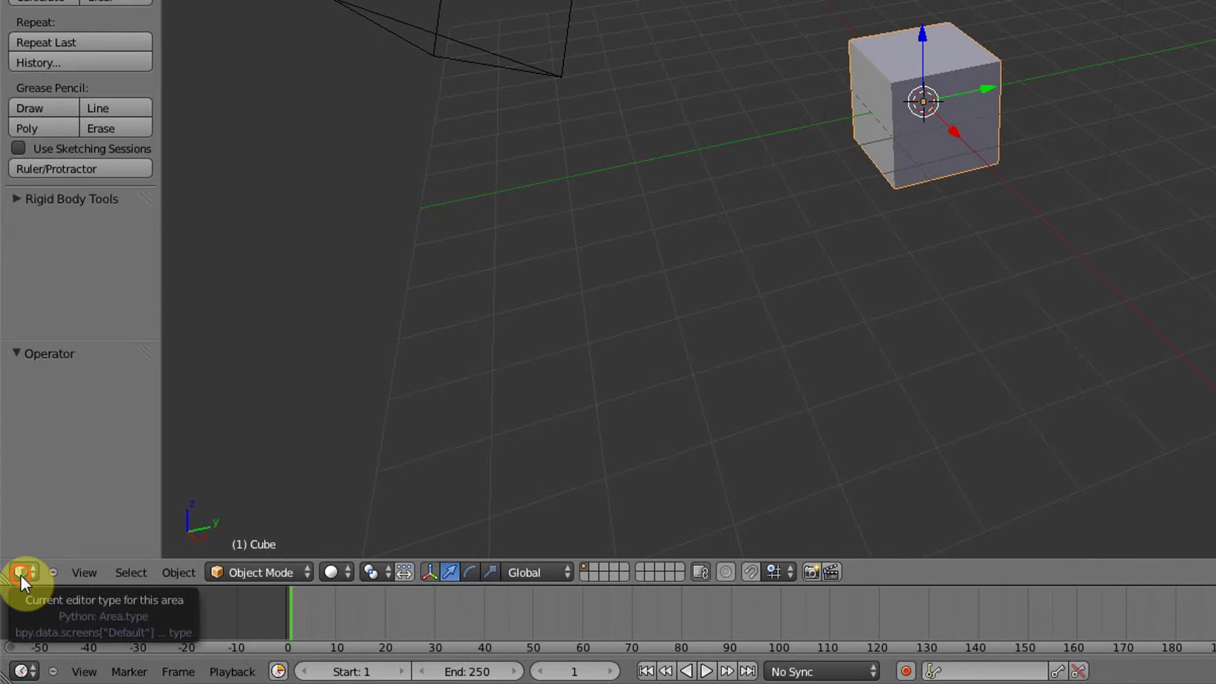
# - Change the main 3D View area to the Movie Clip Editor
pyautogui.click(21, 573)
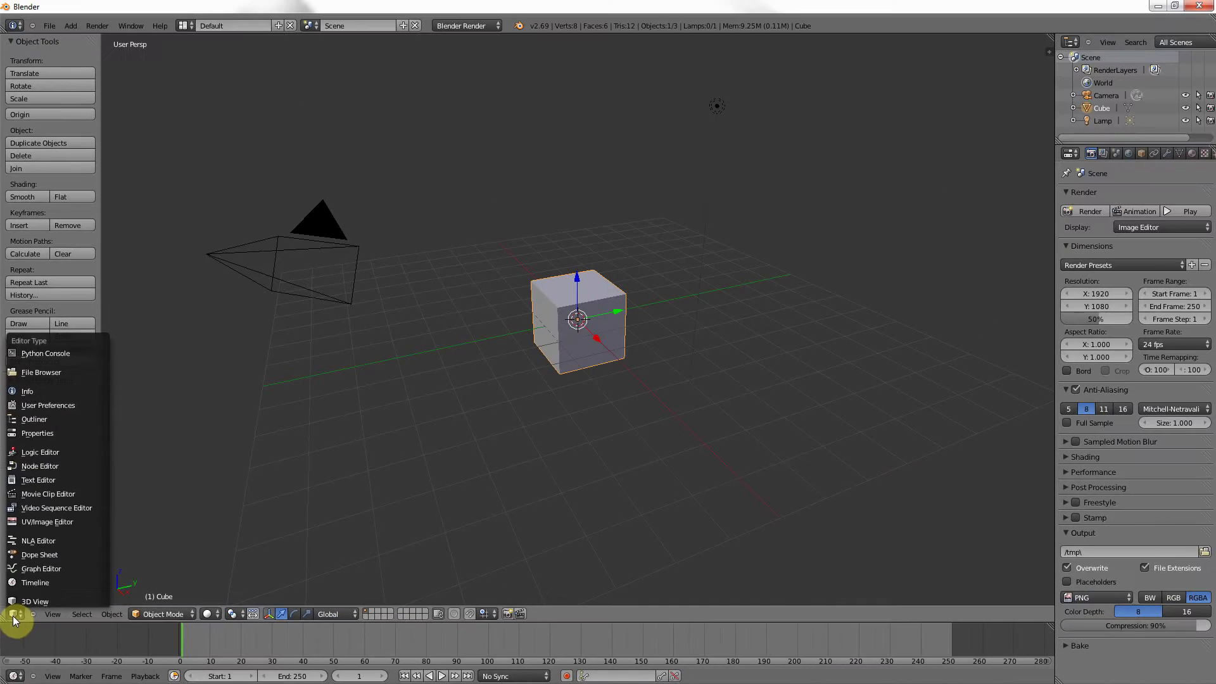
pyautogui.click(14, 28)
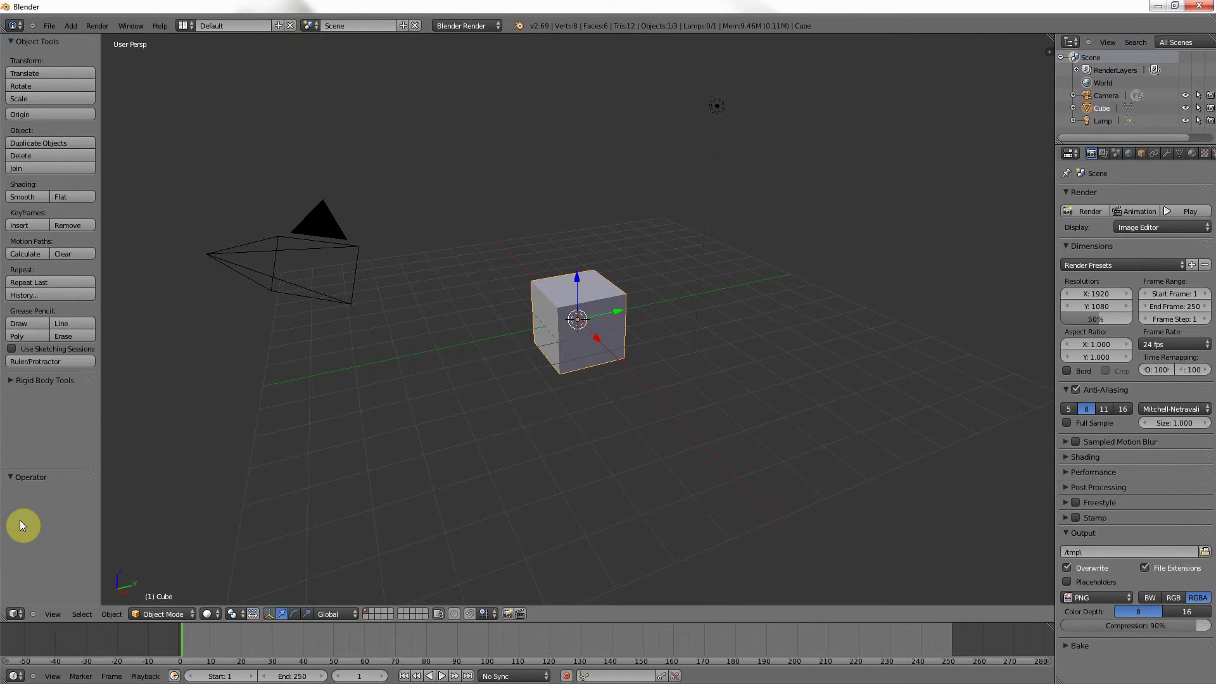
pyautogui.click(14, 614)
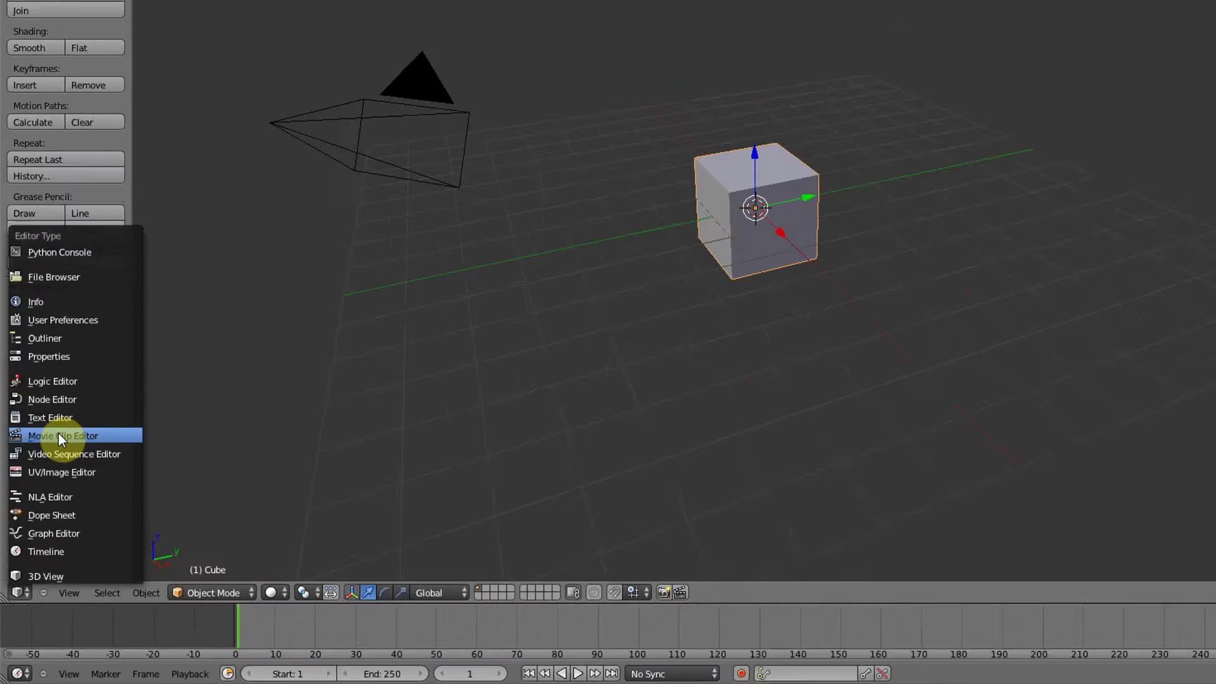
pyautogui.click(60, 437)
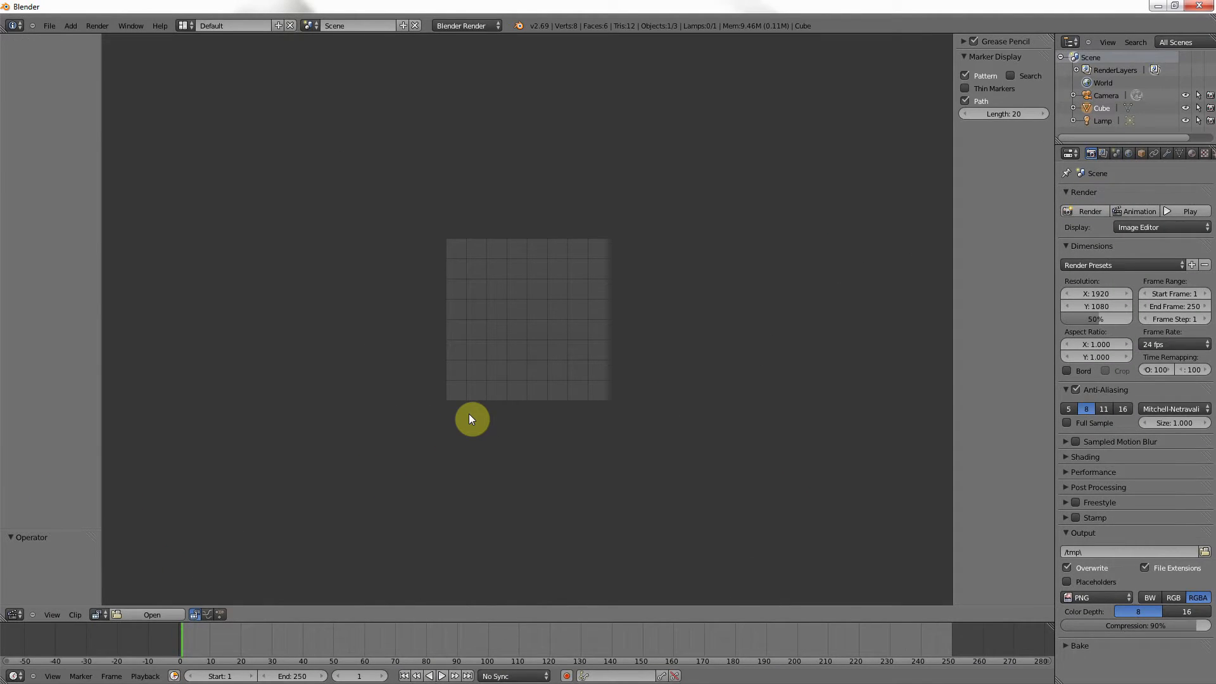
pyautogui.scroll(5, 469, 415)
pyautogui.scroll(-1, 469, 415)
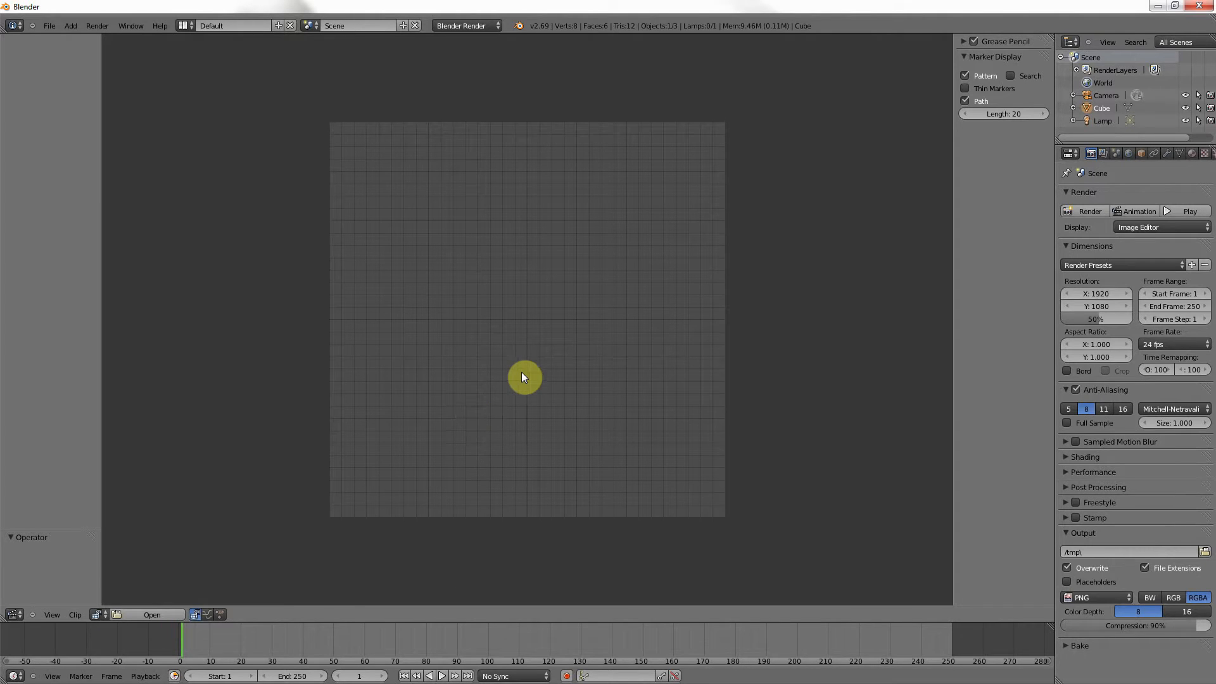
pyautogui.moveTo(521, 372); pyautogui.dragTo(521, 371, button='middle')
pyautogui.moveTo(426, 367); pyautogui.dragTo(469, 326, button='middle')
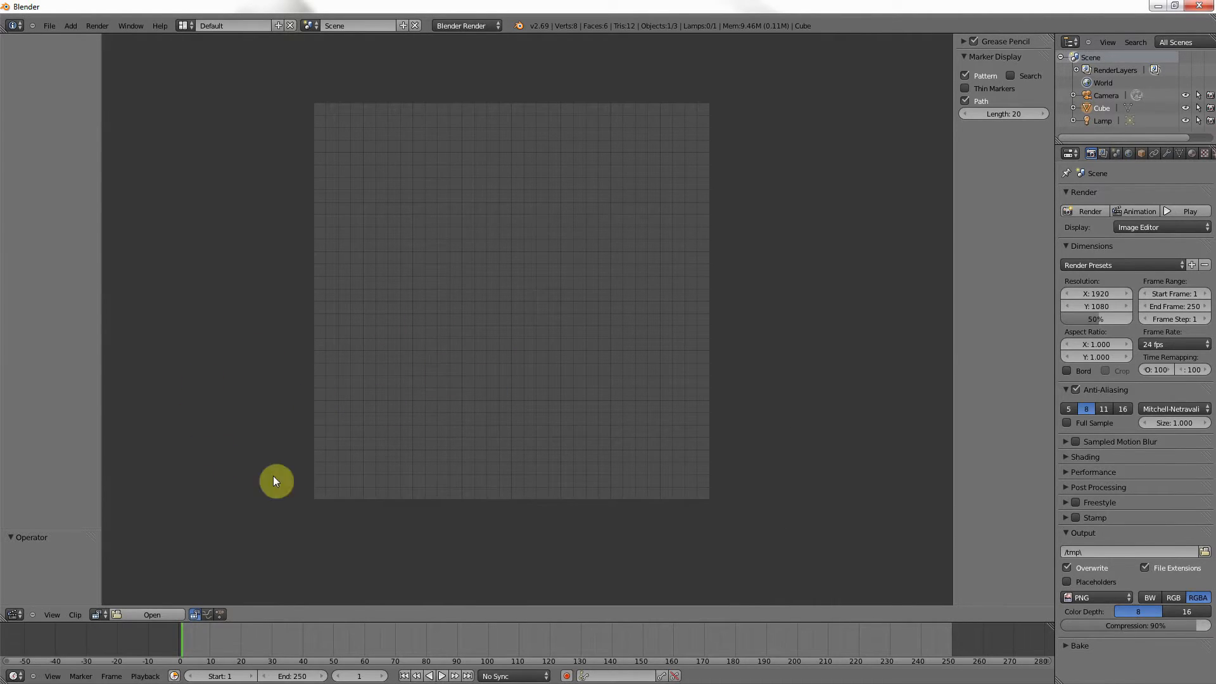
# - Open the woods sequence as a clip, choosing woods_000000.png from G:\Blender_track_demo\woods, and fit the whole frame in view
pyautogui.click(162, 614)
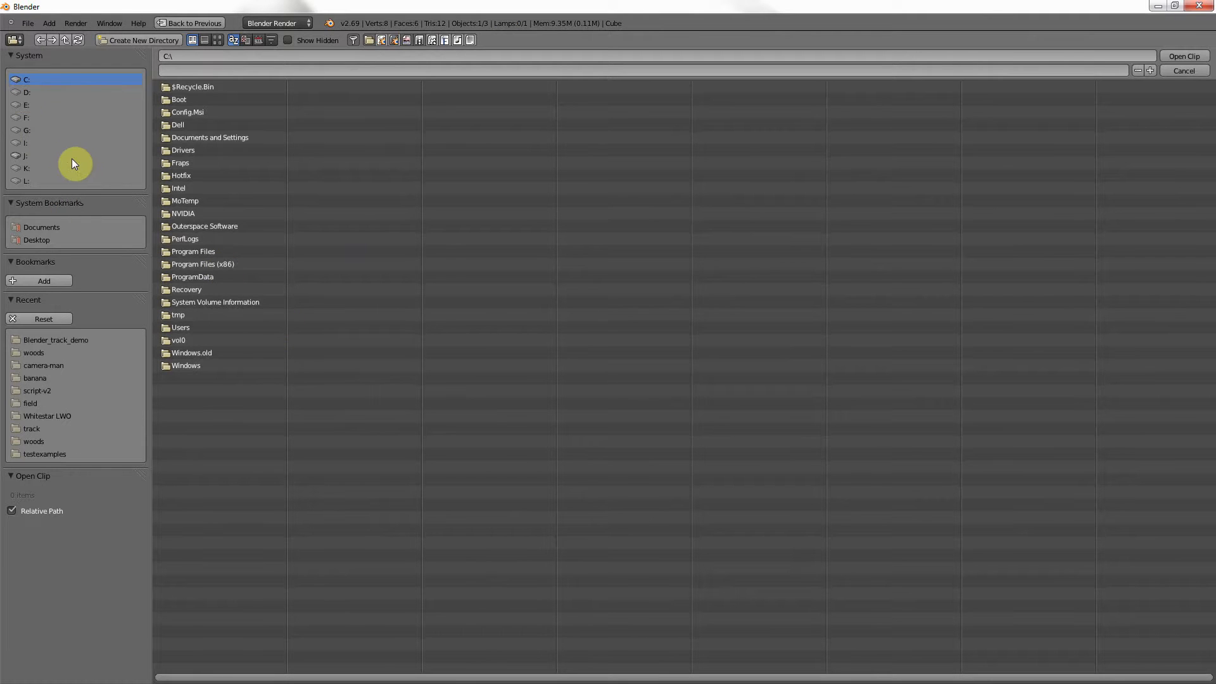
pyautogui.click(19, 129)
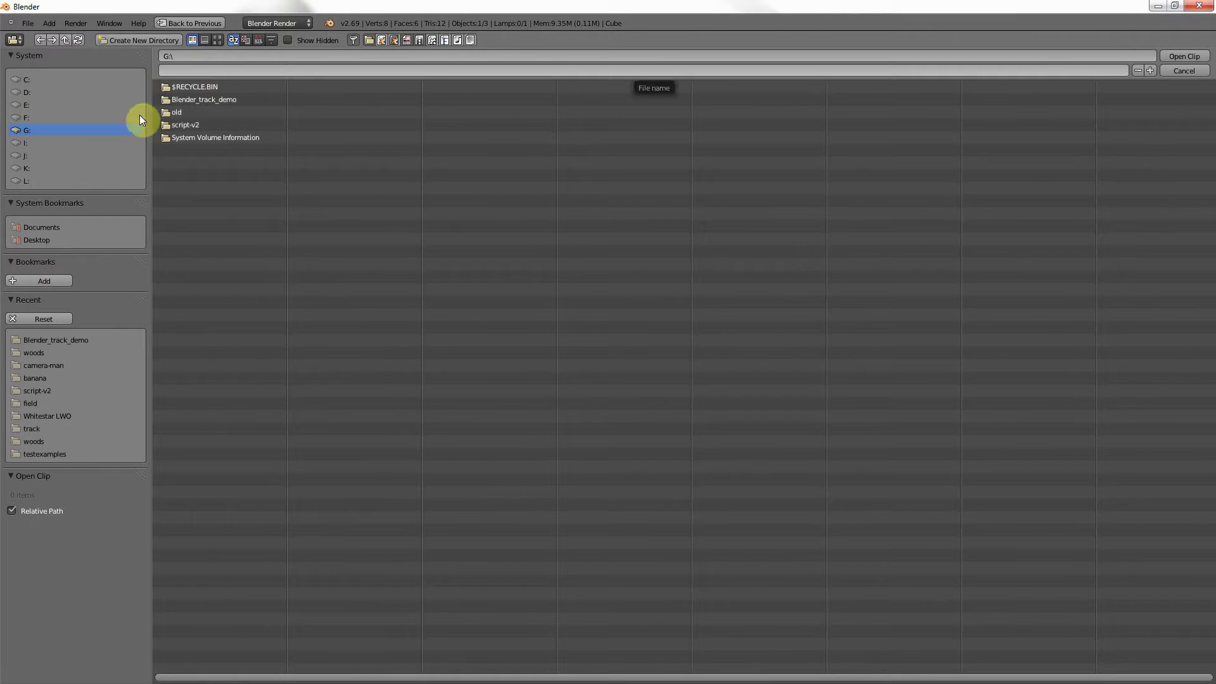
pyautogui.click(172, 99)
pyautogui.click(173, 99)
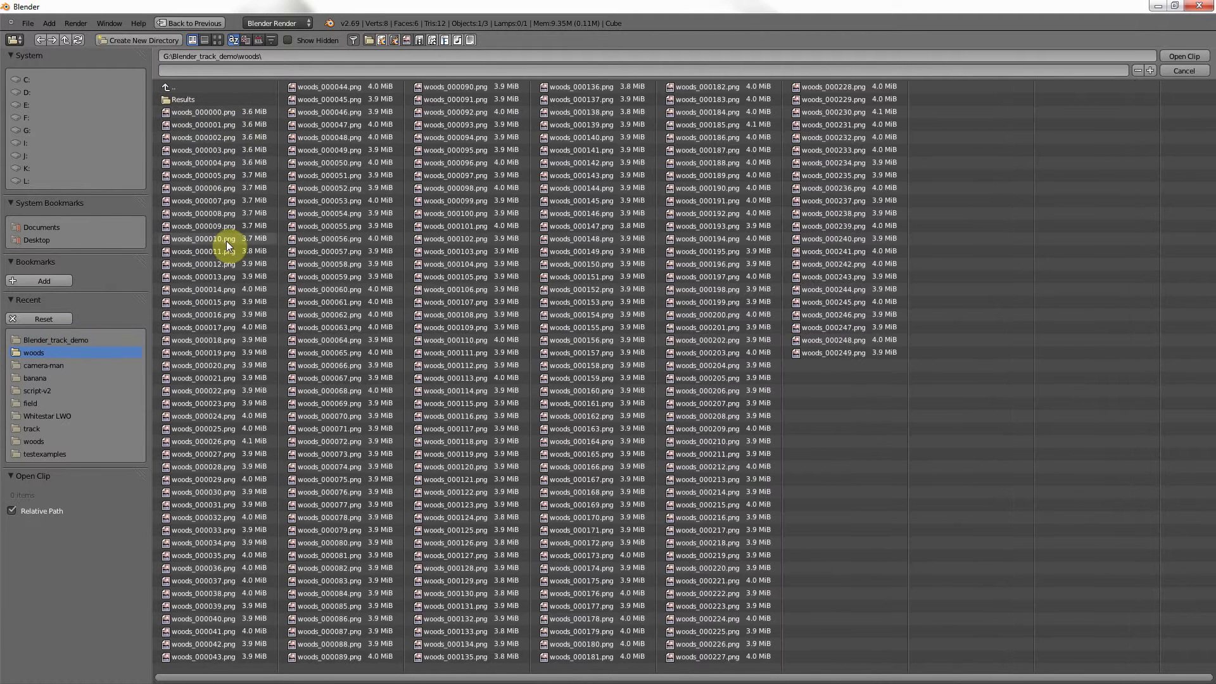
pyautogui.click(191, 114)
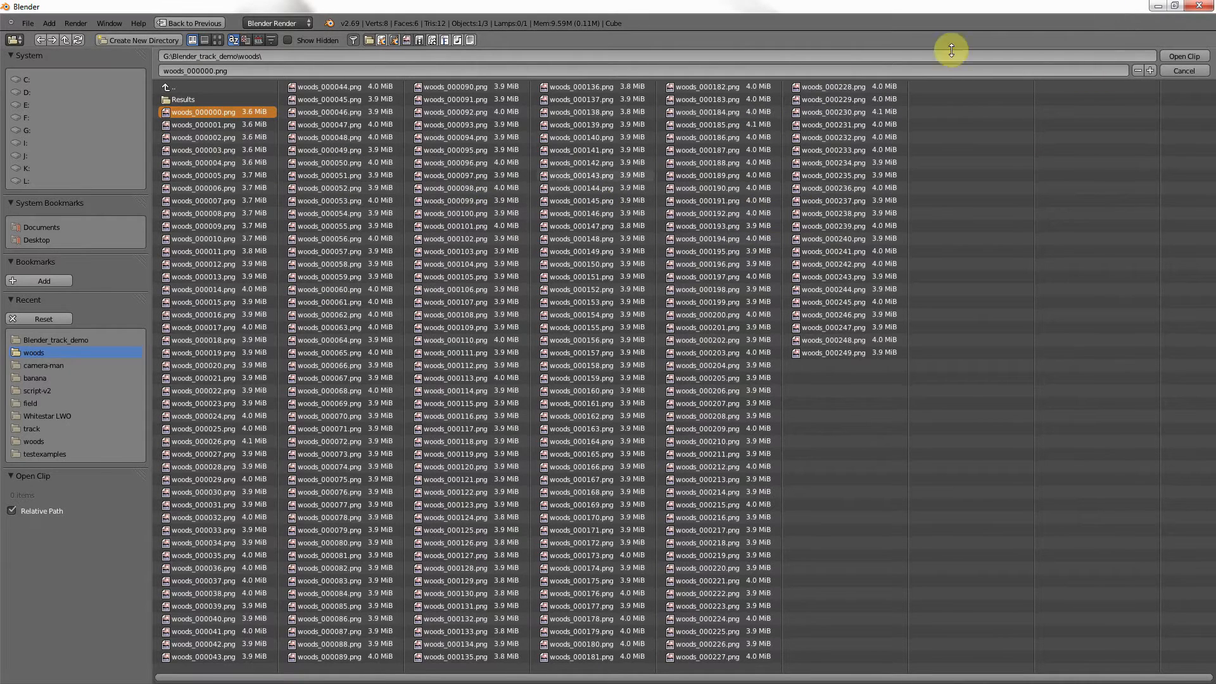
pyautogui.click(1191, 59)
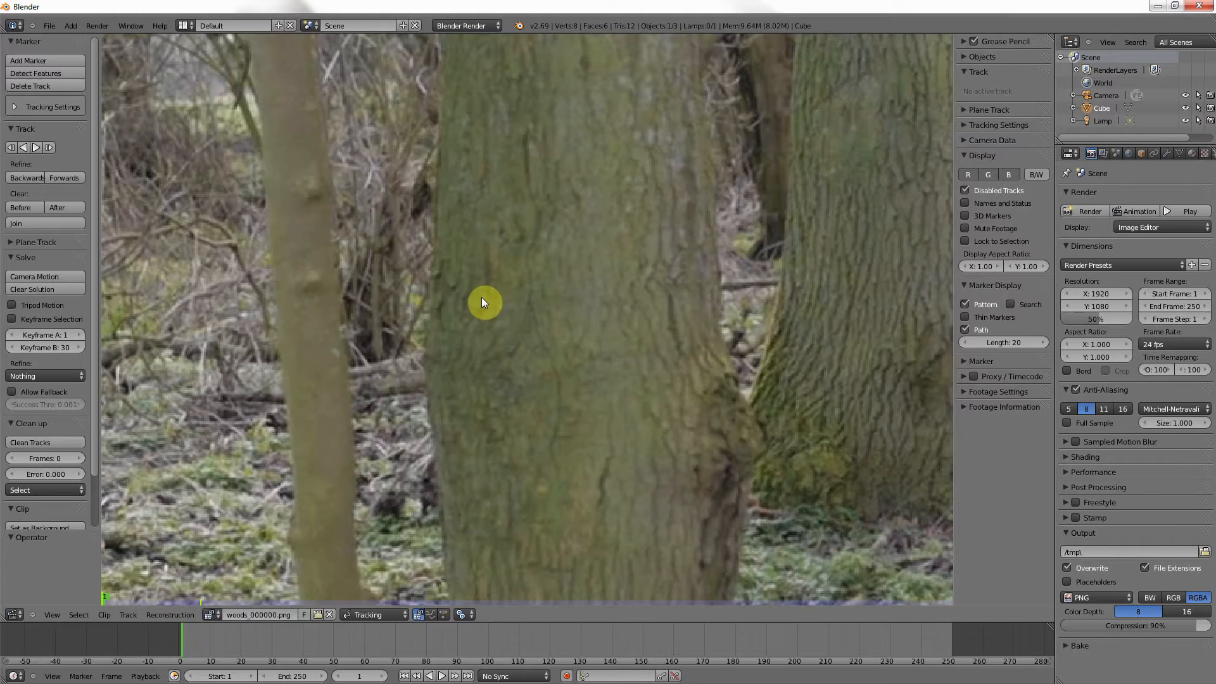
pyautogui.scroll(-6, 481, 298)
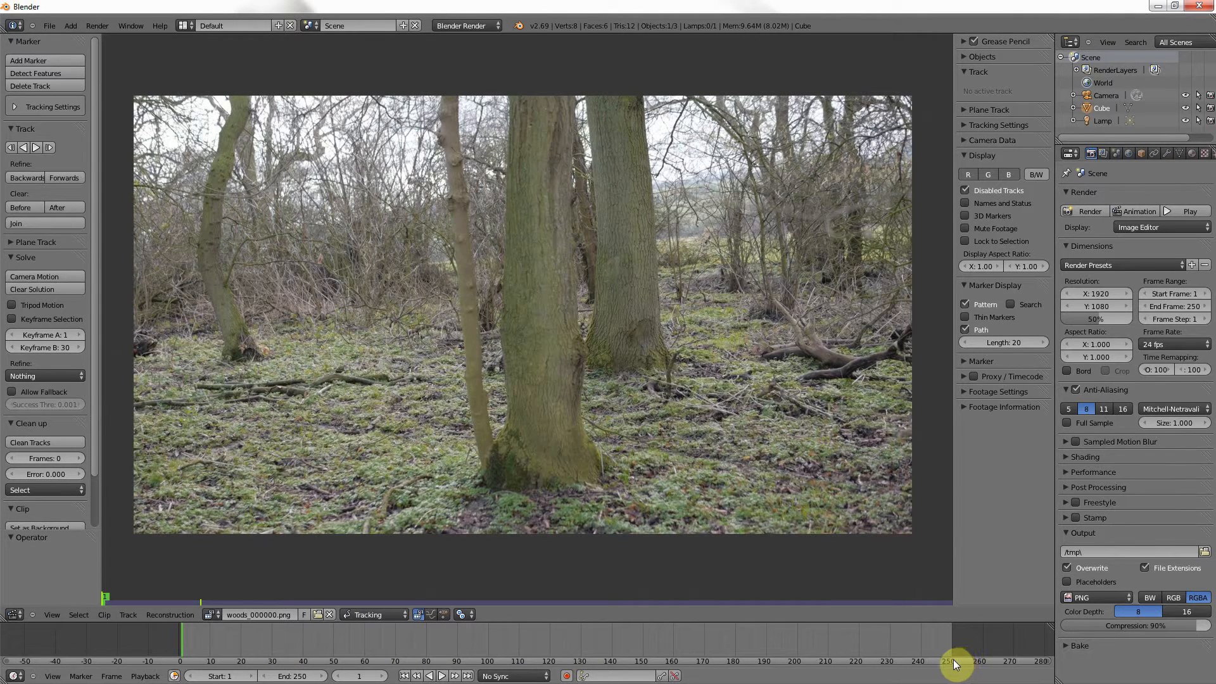
# - Scrub the woods clip to its end at frame 250, then back to frame 112 to review the footage
pyautogui.click(915, 639)
pyautogui.moveTo(930, 640); pyautogui.dragTo(952, 640)
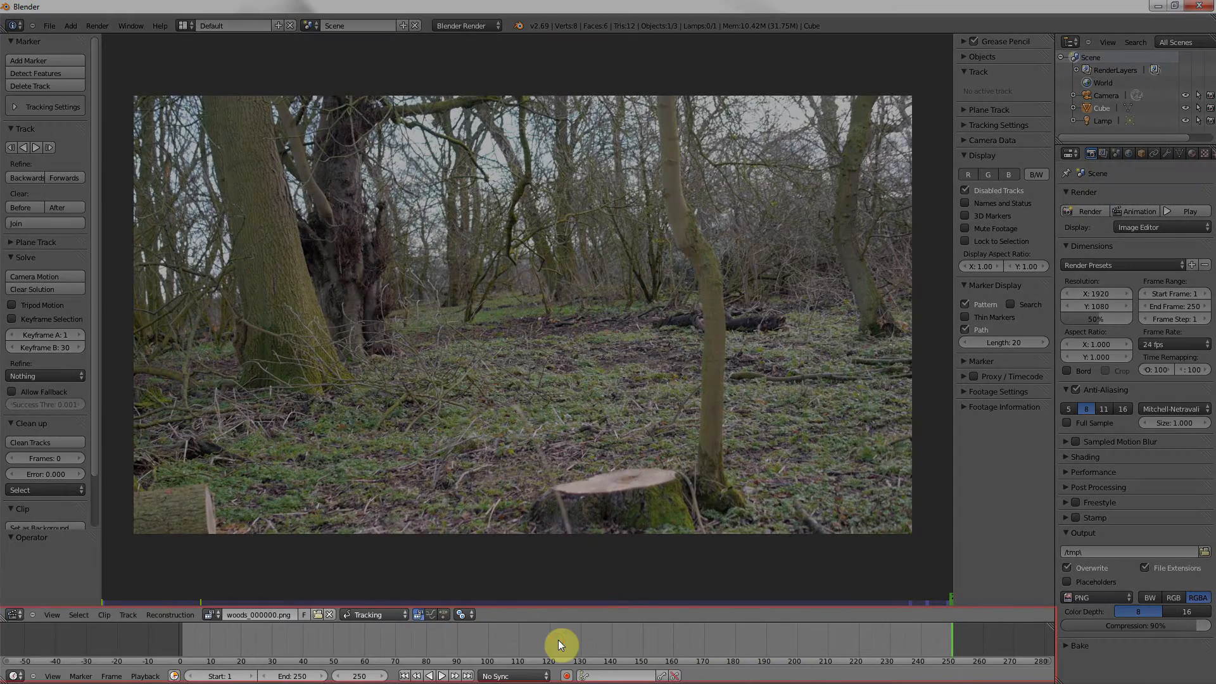
pyautogui.moveTo(560, 639); pyautogui.dragTo(819, 640)
pyautogui.moveTo(638, 630); pyautogui.dragTo(524, 639)
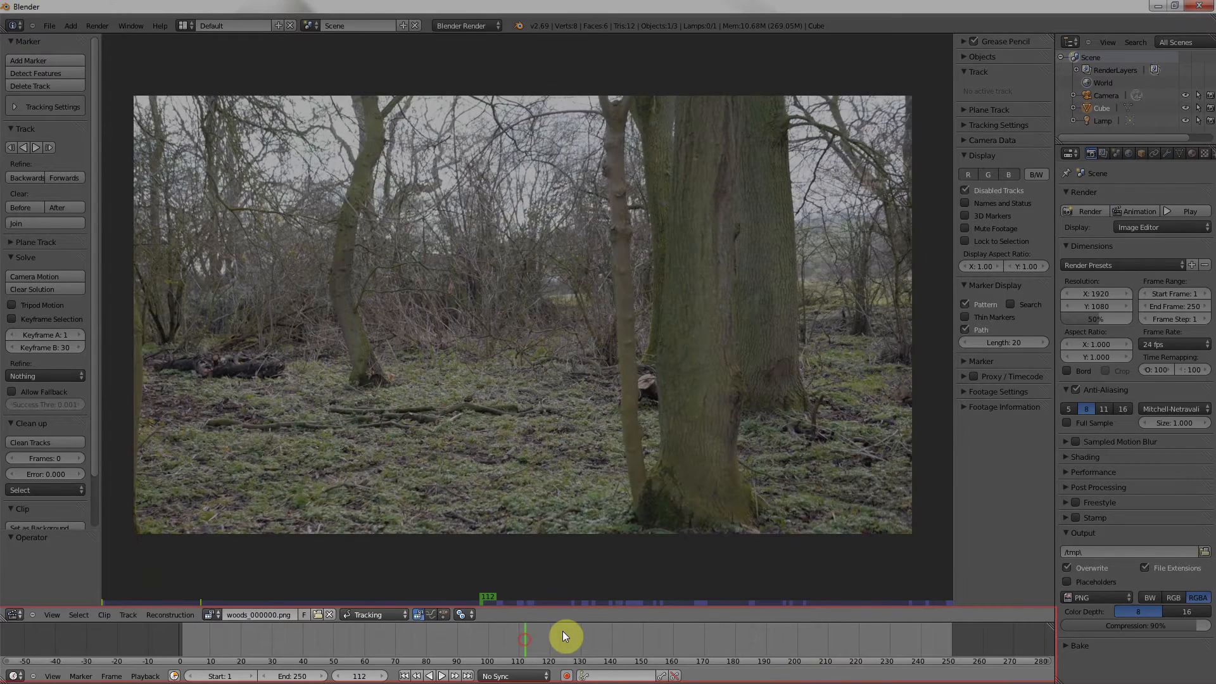
# - Examine the timeline around the clip's range and scrub past the end frame to inspect the area without footage
pyautogui.moveTo(601, 636); pyautogui.dragTo(553, 651, button='middle')
pyautogui.scroll(-2, 560, 639)
pyautogui.scroll(2, 559, 640)
pyautogui.scroll(-2, 560, 640)
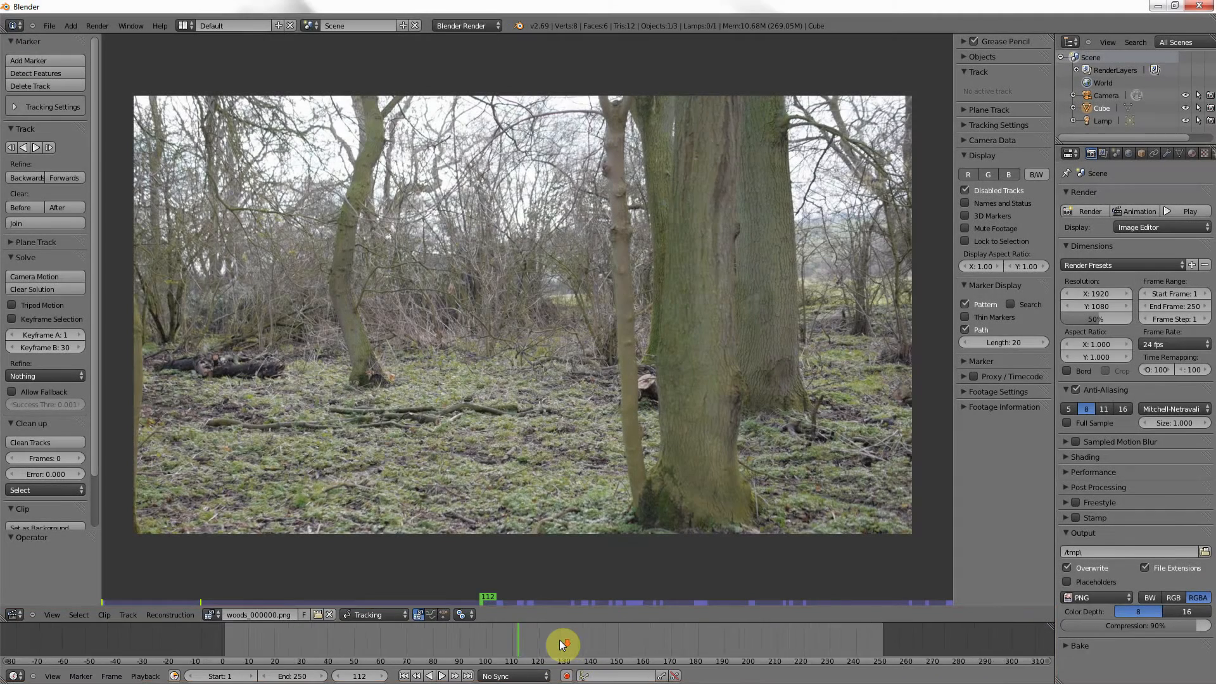
pyautogui.scroll(-2, 560, 639)
pyautogui.scroll(1, 559, 639)
pyautogui.scroll(-1, 560, 640)
pyautogui.moveTo(842, 637); pyautogui.dragTo(884, 637)
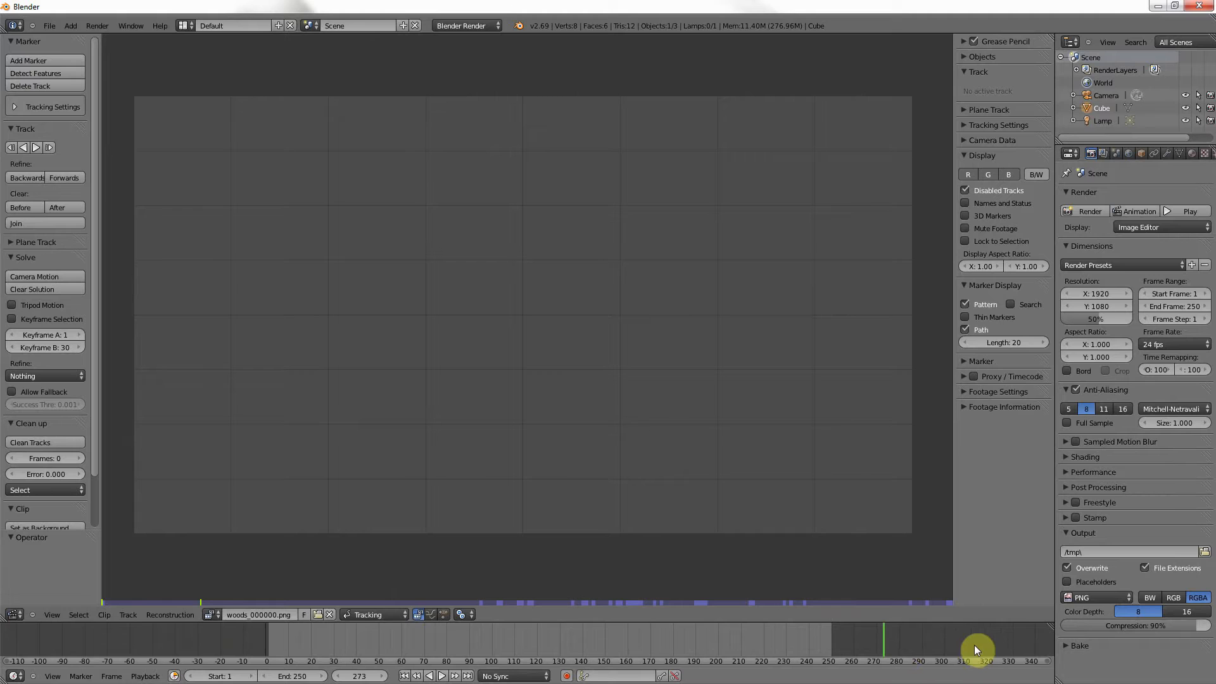
pyautogui.click(944, 638)
pyautogui.click(866, 646)
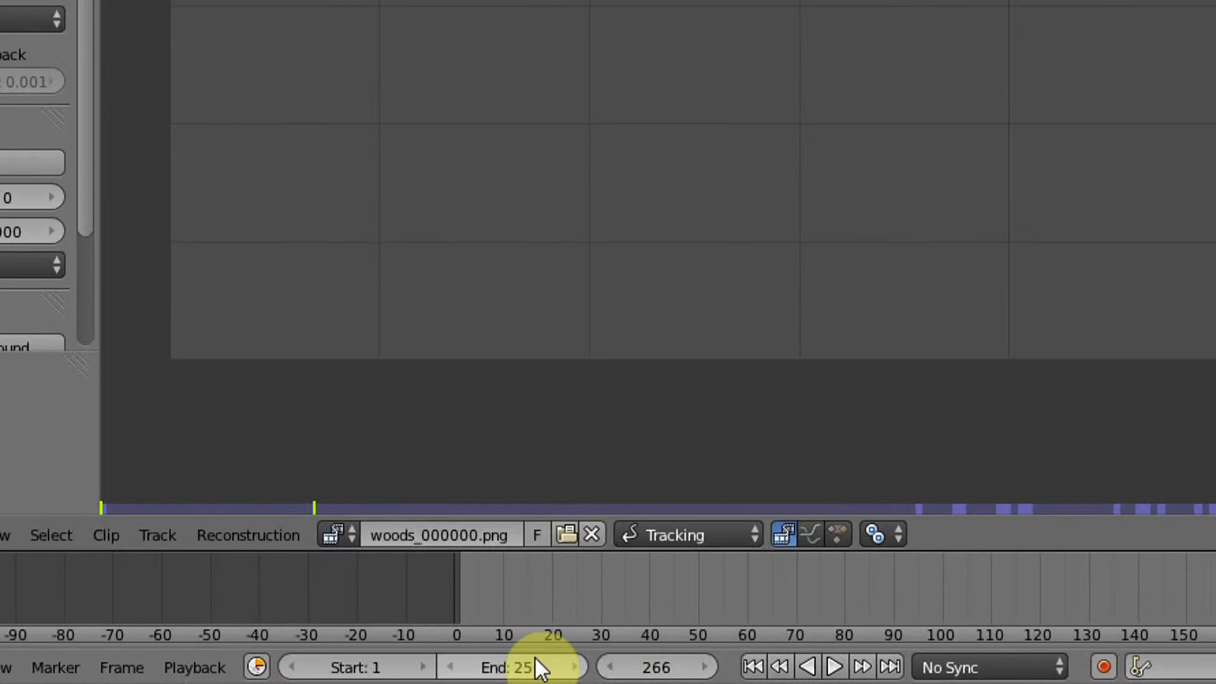
# - Set the timeline's end frame to 800 and inspect the extended frame range
pyautogui.click(534, 659)
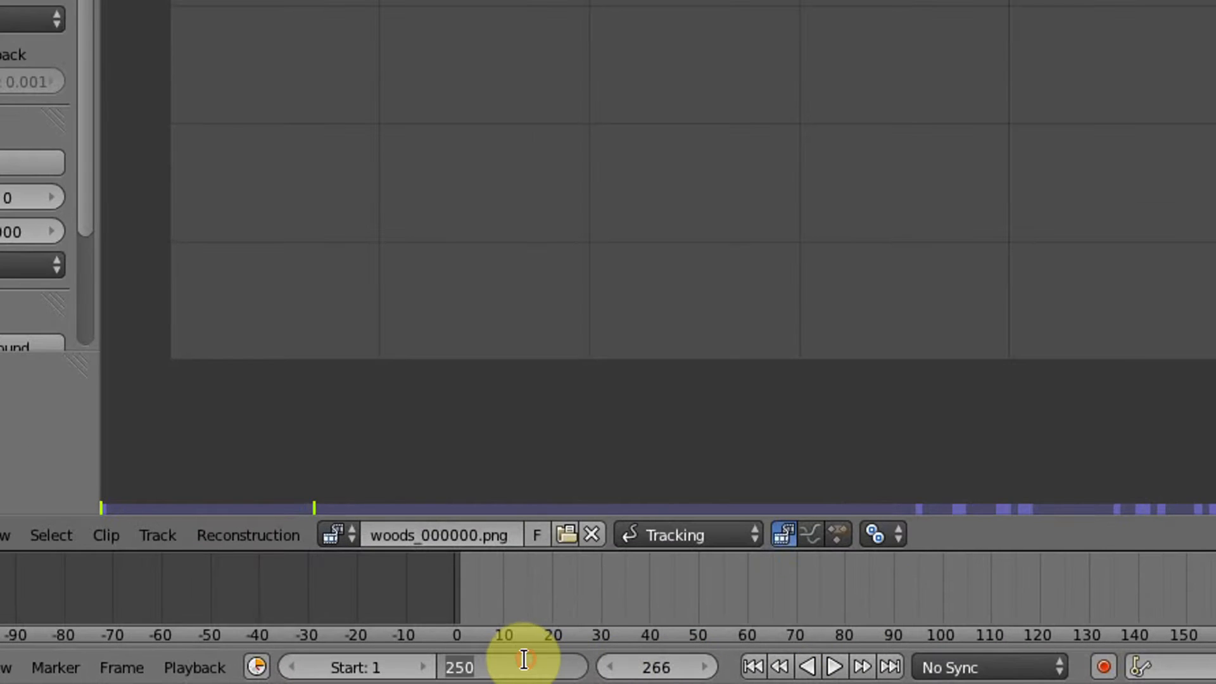
pyautogui.write('800')
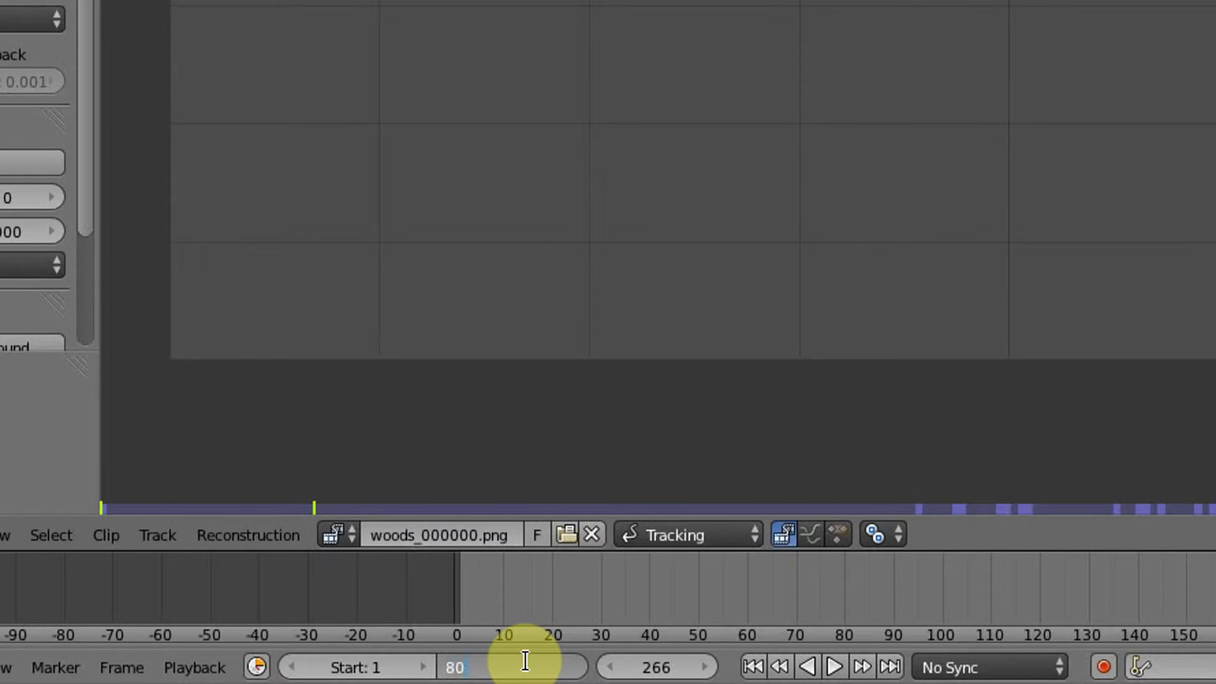
pyautogui.press('Return')
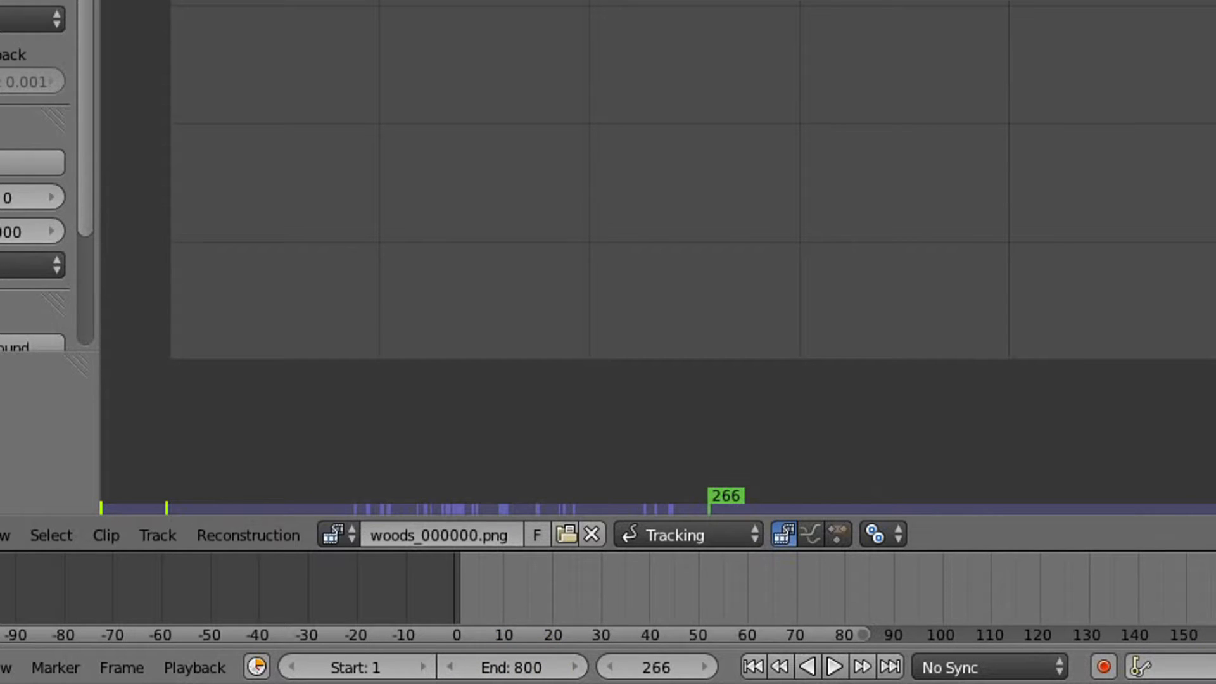
pyautogui.scroll(-7, 1203, 588)
pyautogui.moveTo(1212, 586); pyautogui.dragTo(763, 570, button='middle')
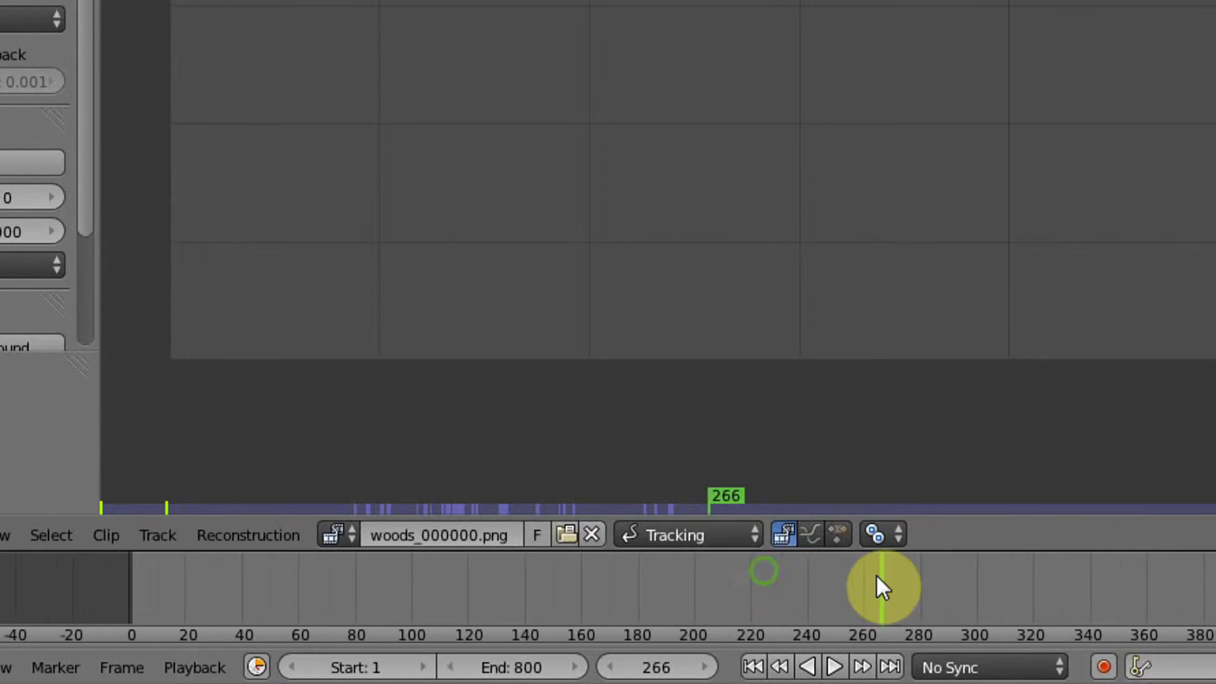
pyautogui.scroll(-5, 933, 577)
pyautogui.moveTo(1139, 591); pyautogui.dragTo(1058, 598, button='middle')
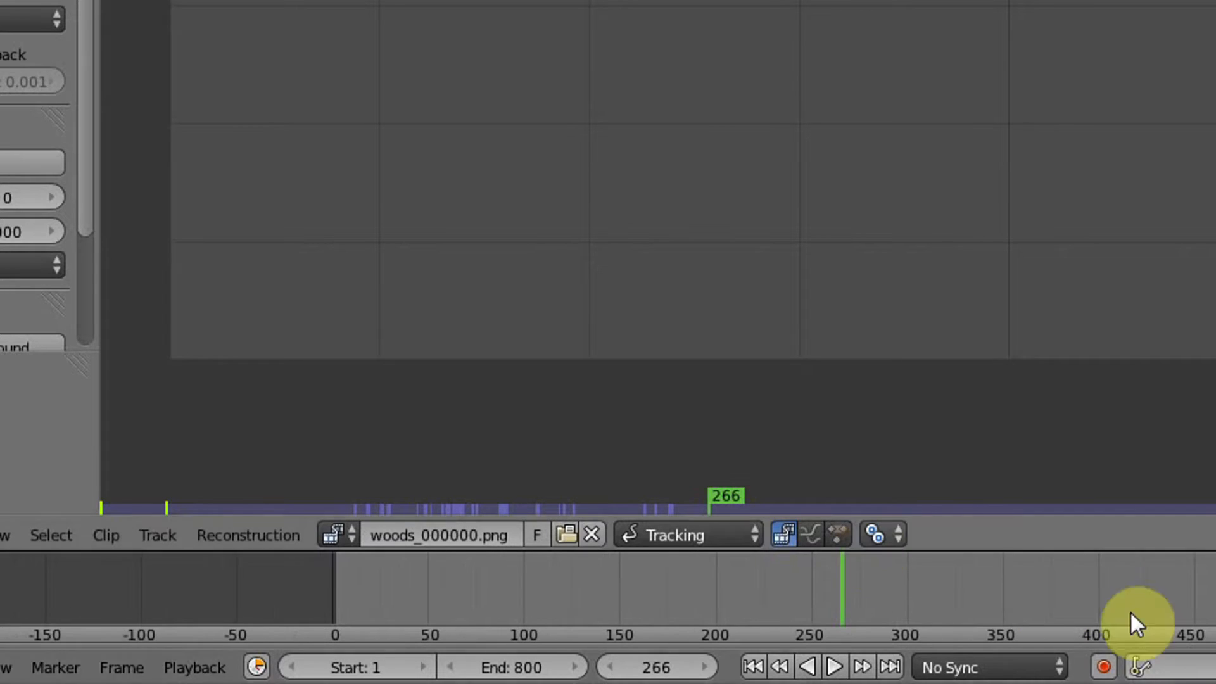
# - Set the timeline's end frame back to 250
pyautogui.click(540, 669)
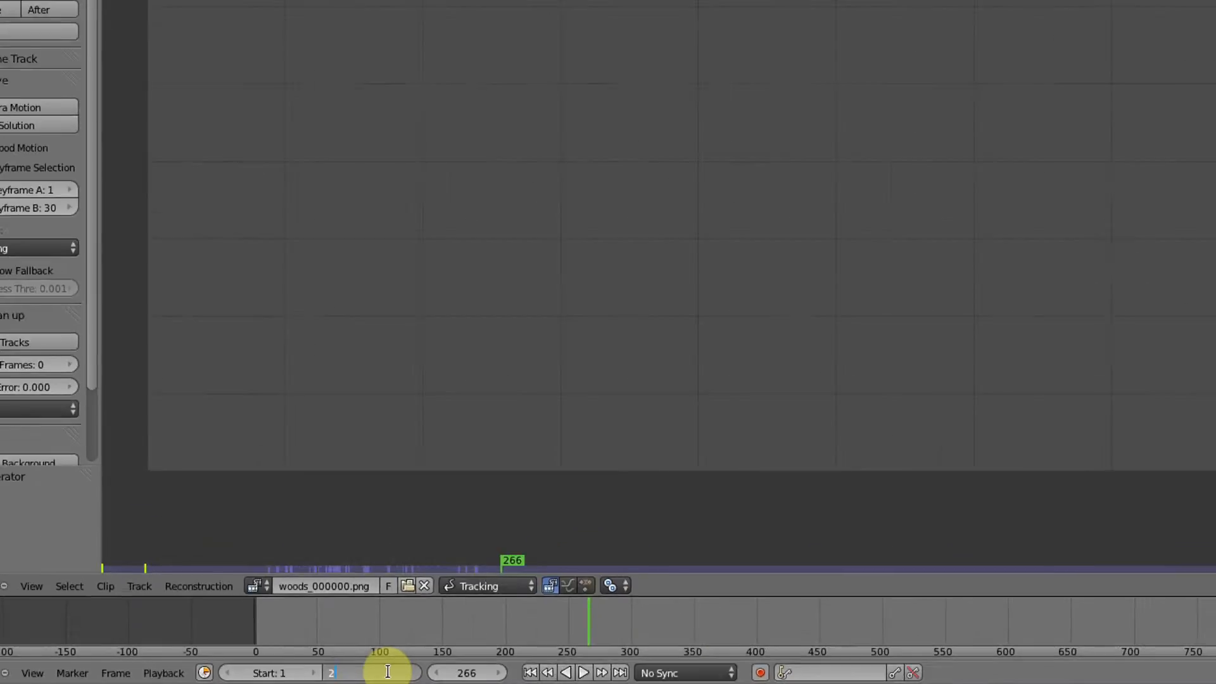
pyautogui.write('250')
pyautogui.press('Return')
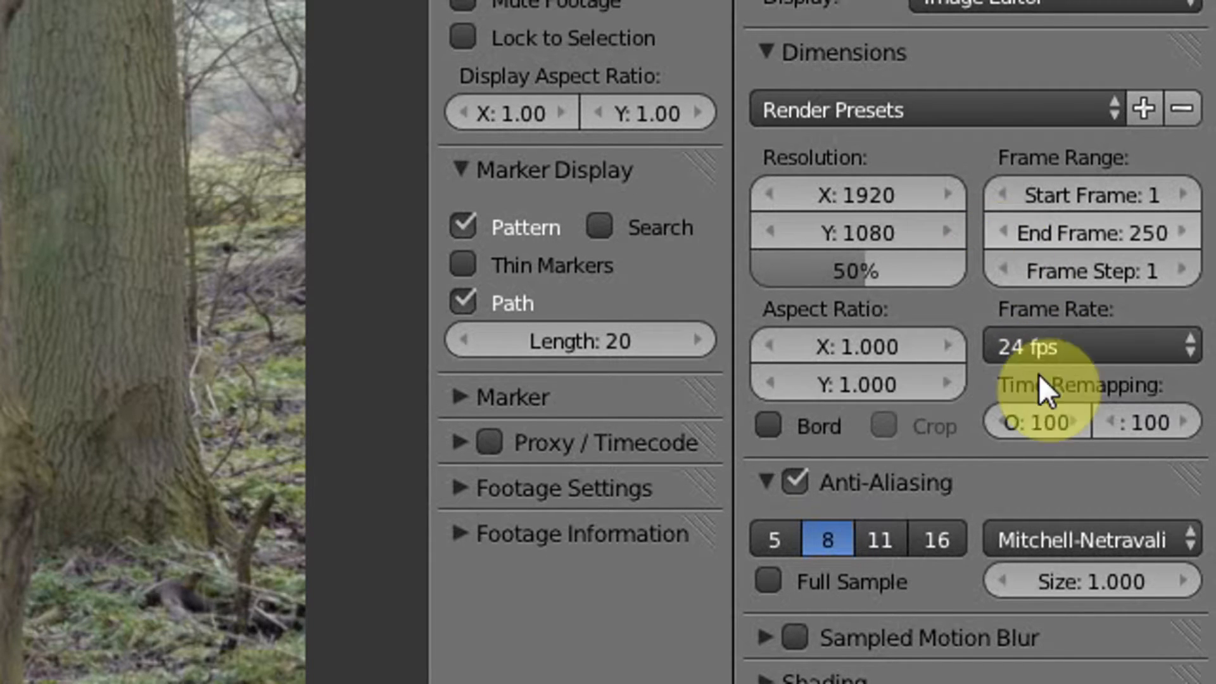
# - Set the scene's frame rate to 25 fps and scrub the clip to frame 125
pyautogui.click(1061, 345)
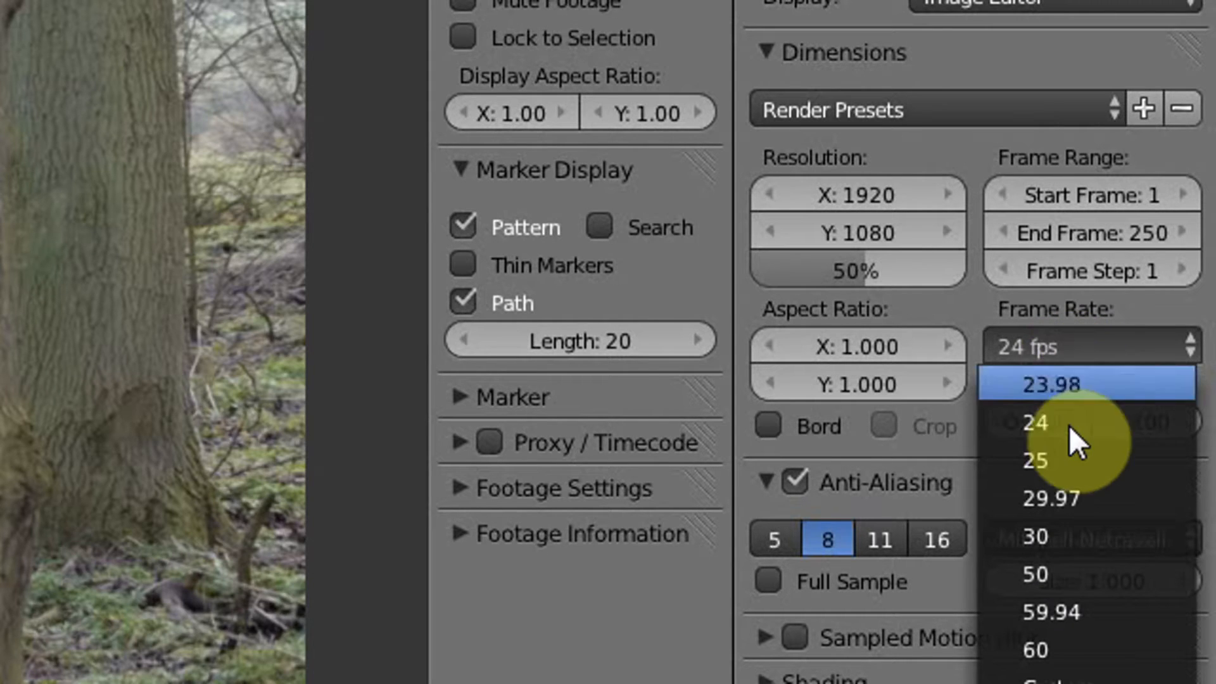
pyautogui.click(1048, 462)
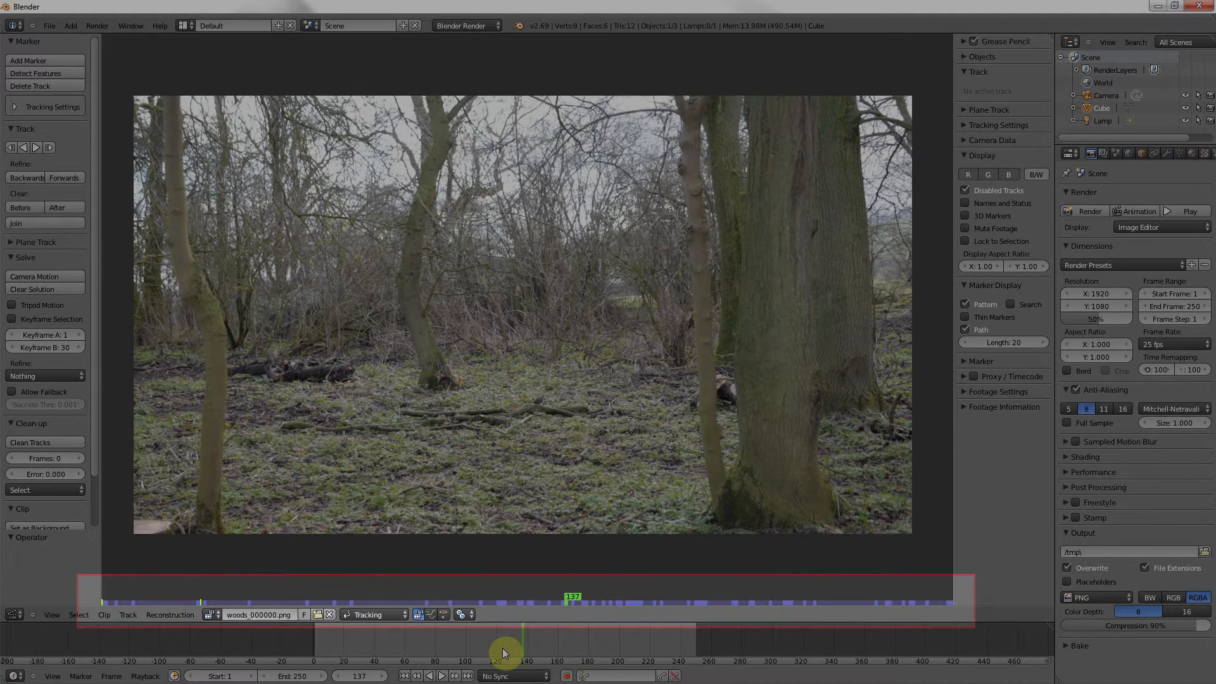
pyautogui.moveTo(516, 642)
pyautogui.mouseDown()
pyautogui.moveTo(392, 644)
pyautogui.moveTo(510, 647)
pyautogui.mouseUp()
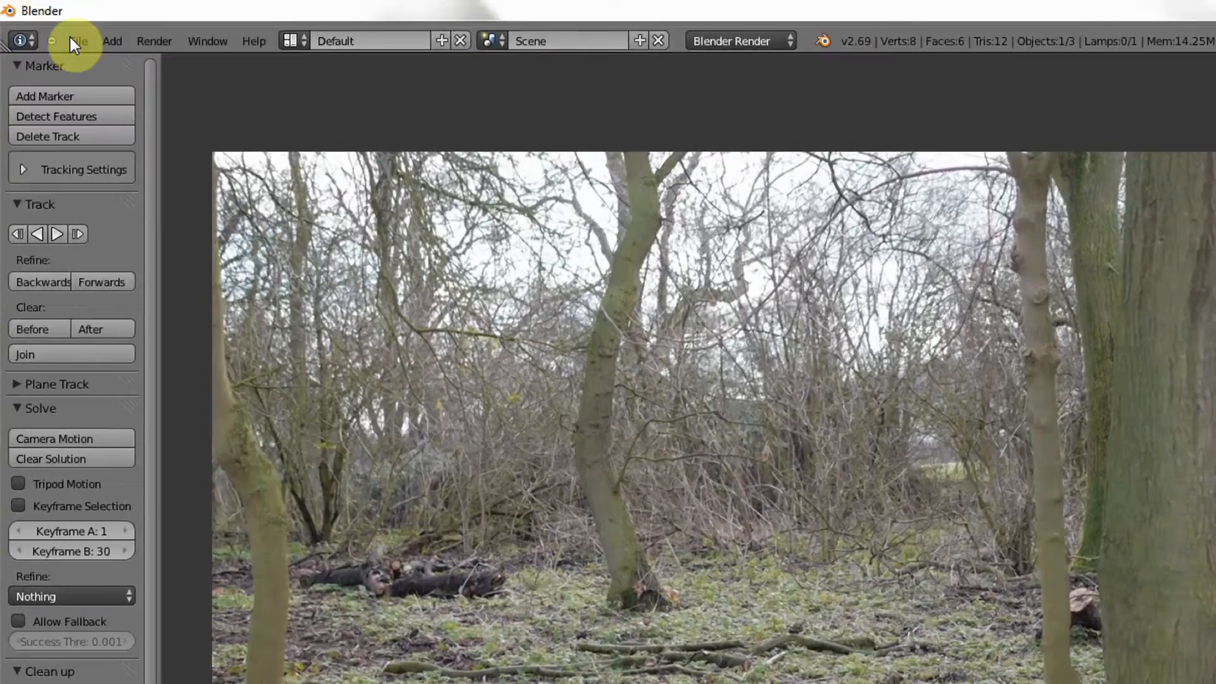
# - In the System user preferences, set Prefetch Frames for the Sequencer / Clip Editor to 300
pyautogui.click(45, 24)
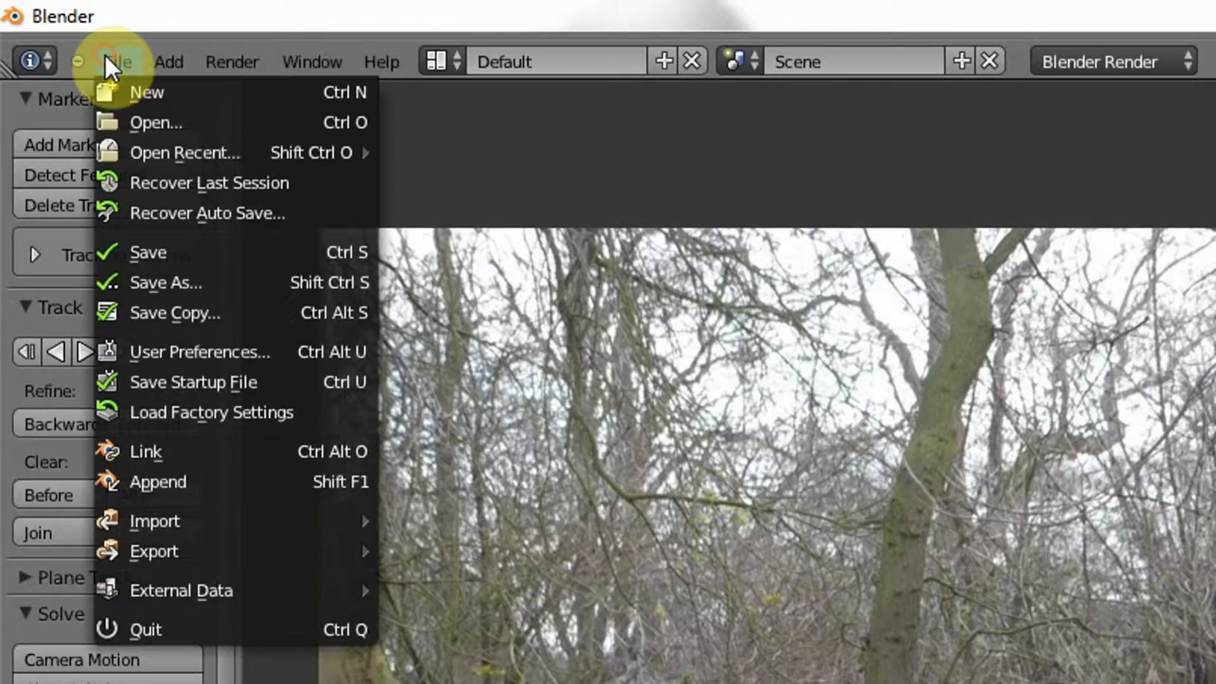
pyautogui.click(186, 358)
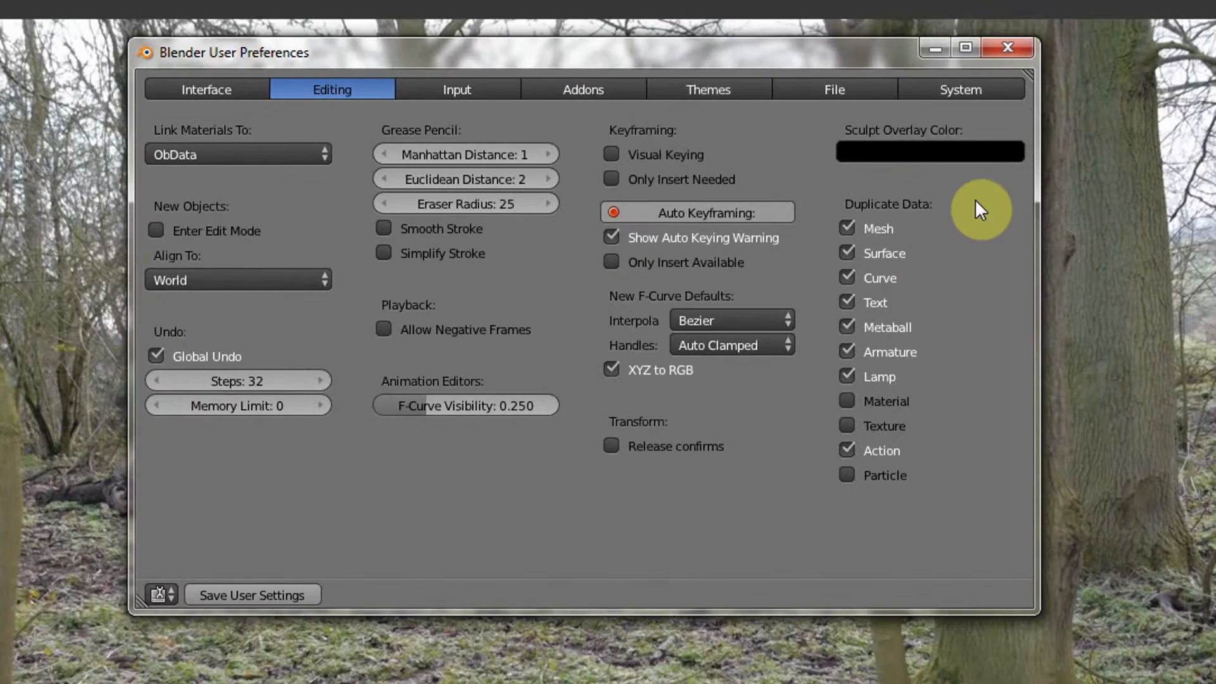
pyautogui.click(964, 91)
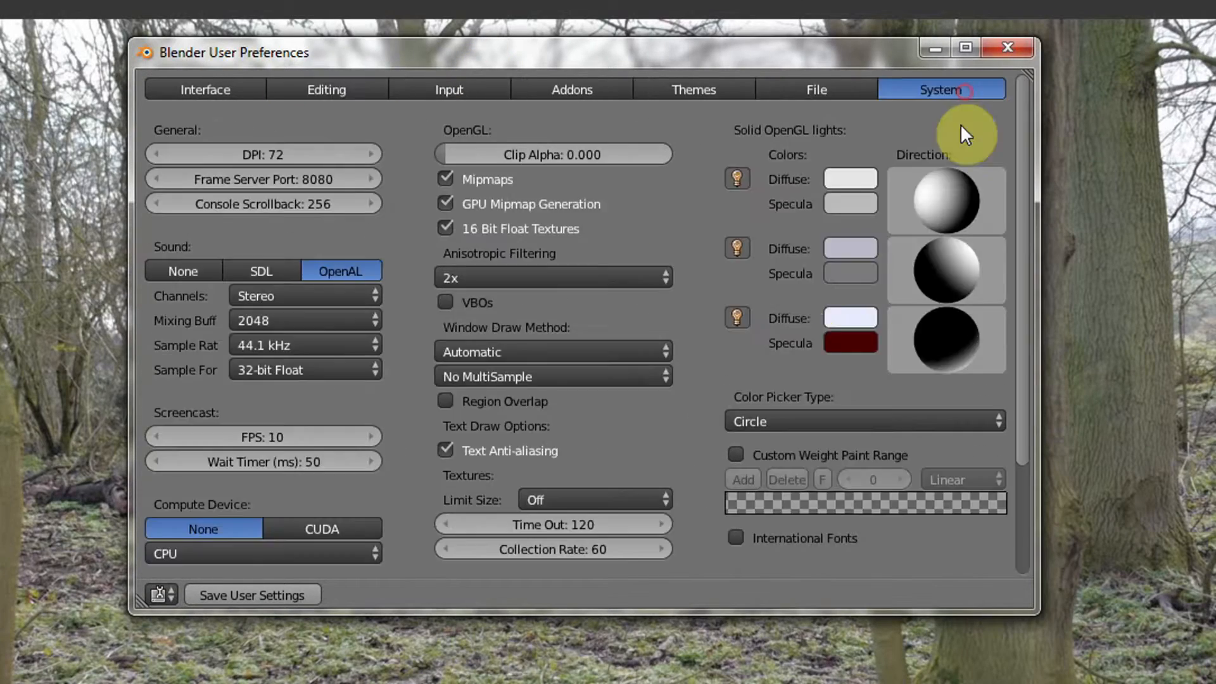
pyautogui.scroll(-5, 722, 424)
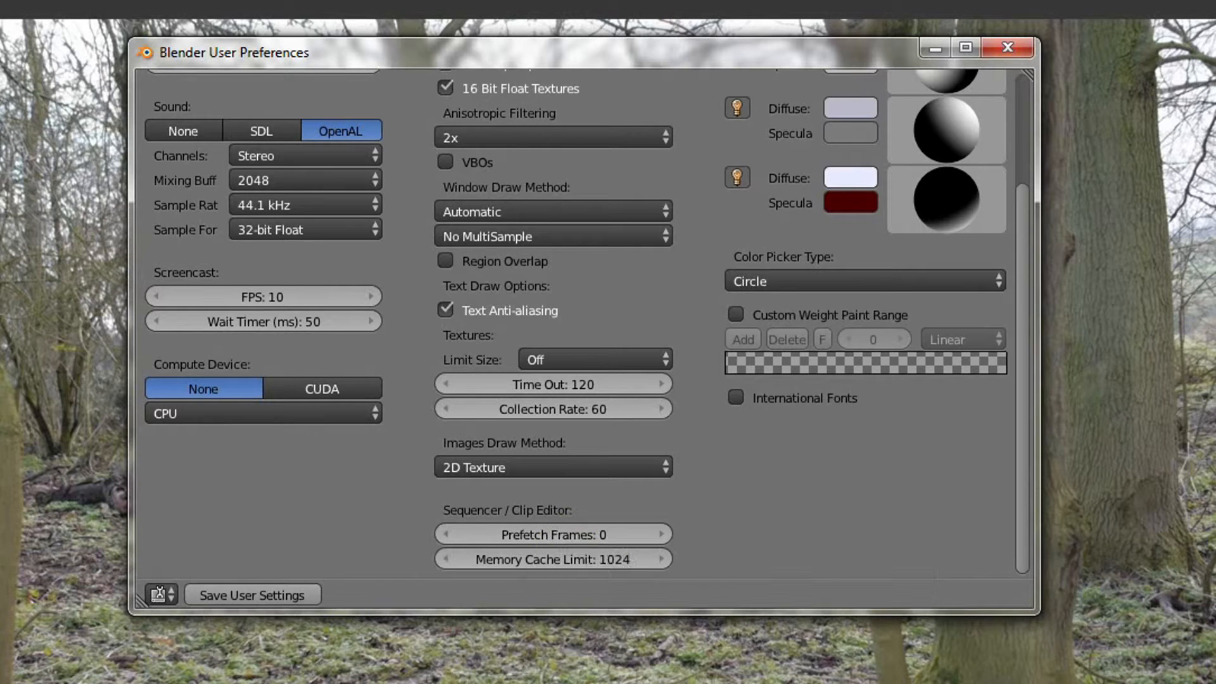
pyautogui.click(559, 532)
pyautogui.write('300')
pyautogui.press('Return')
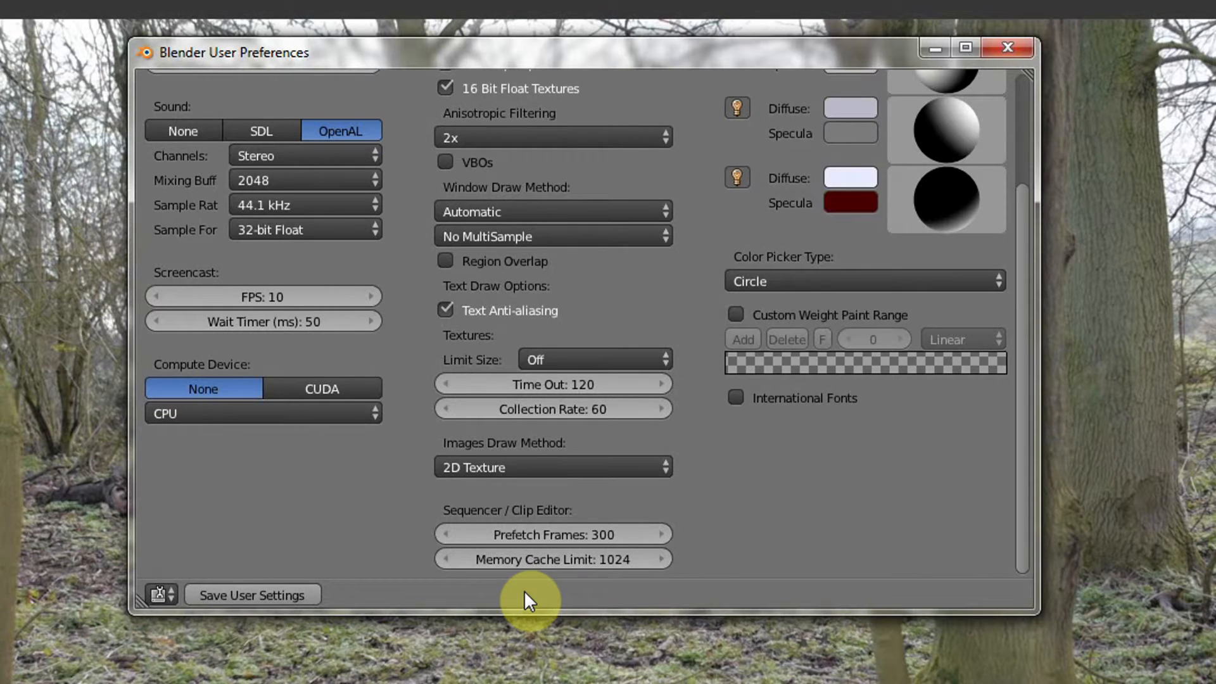
# - Set the Memory Cache Limit to 3000, then save the user settings and close the preferences
pyautogui.click(558, 554)
pyautogui.write('3000')
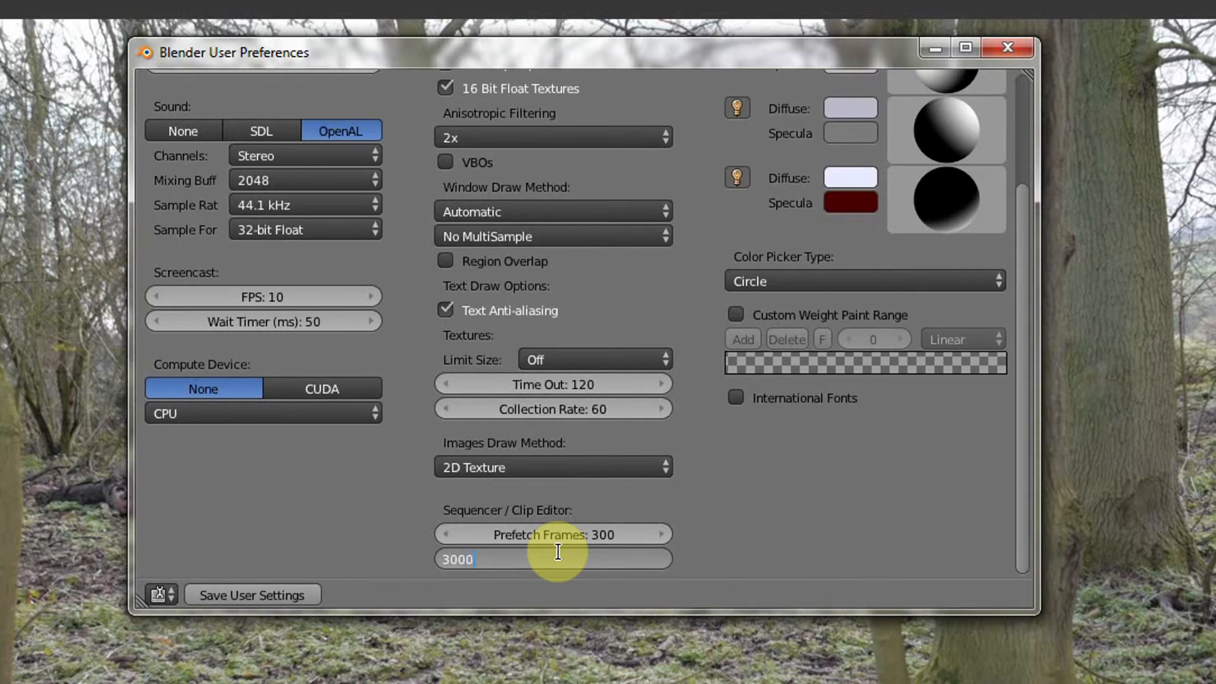
pyautogui.press('Return')
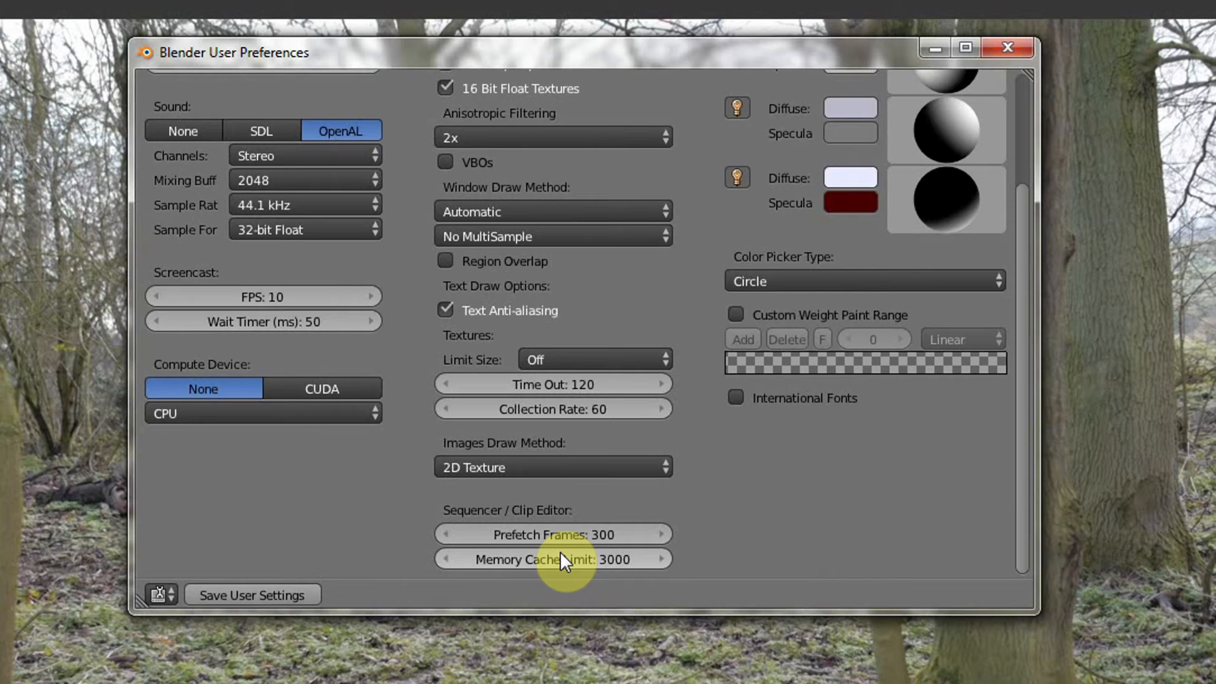
pyautogui.click(257, 599)
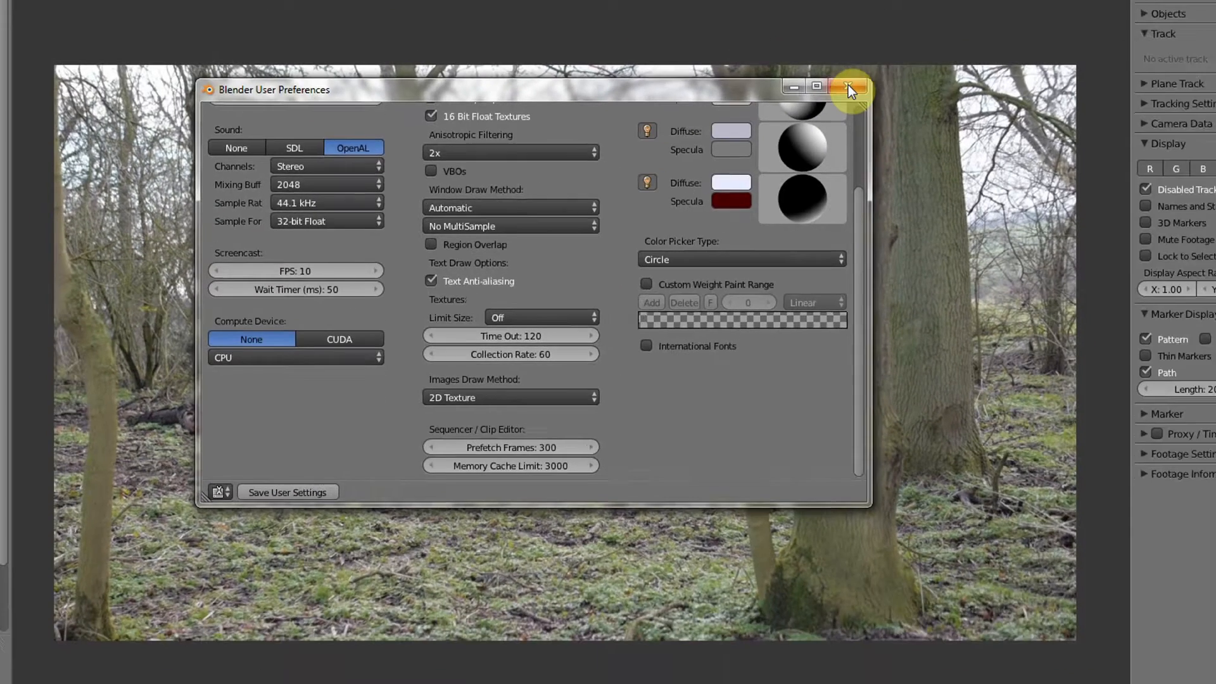
pyautogui.click(849, 85)
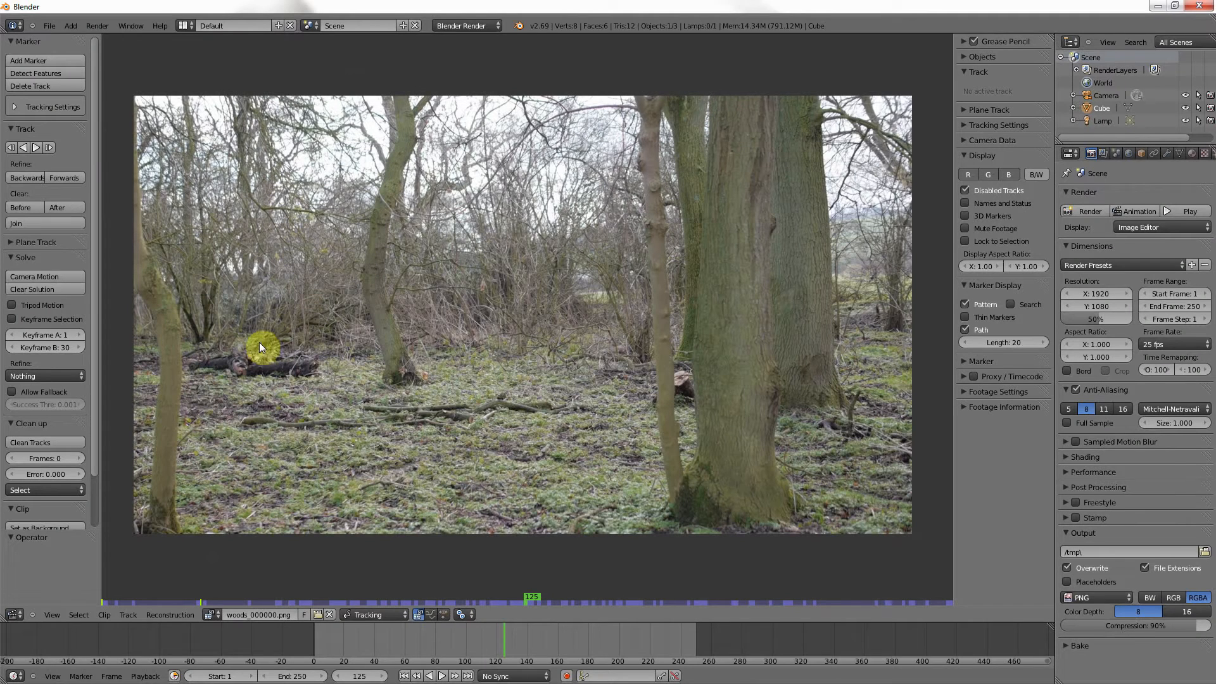
# - Save the project as woods_demp.blend in G:\Blender_track_demo, overwriting the existing file
pyautogui.click(45, 26)
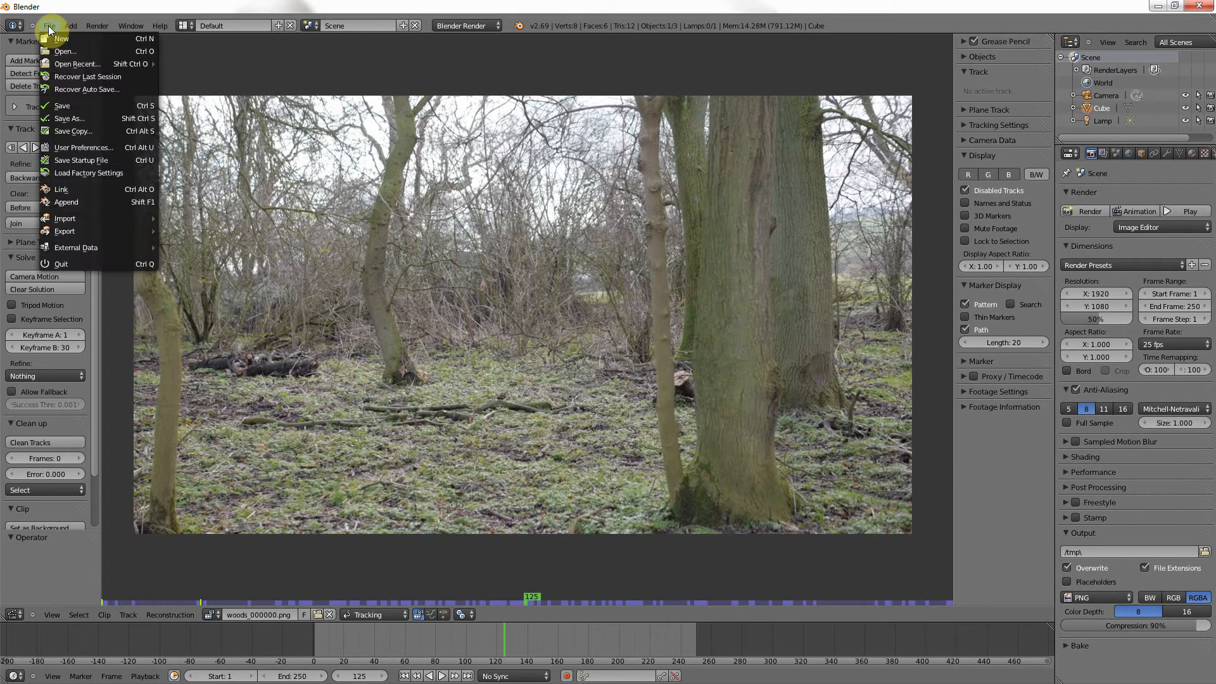
pyautogui.click(74, 117)
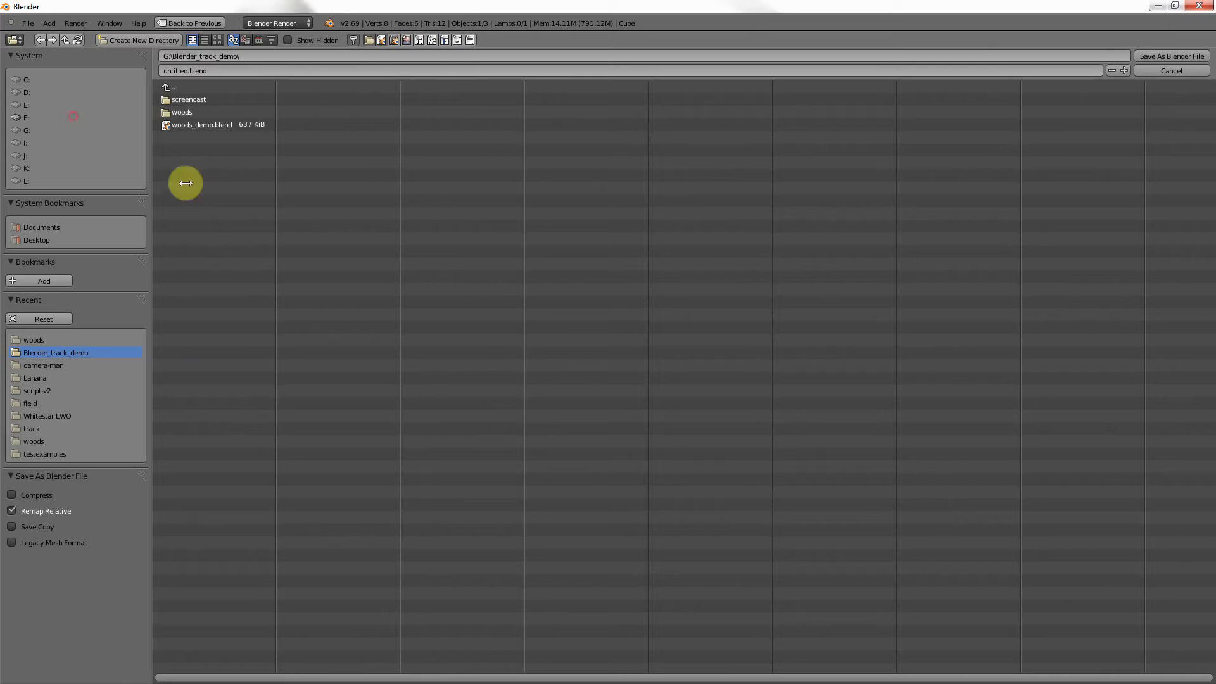
pyautogui.click(202, 125)
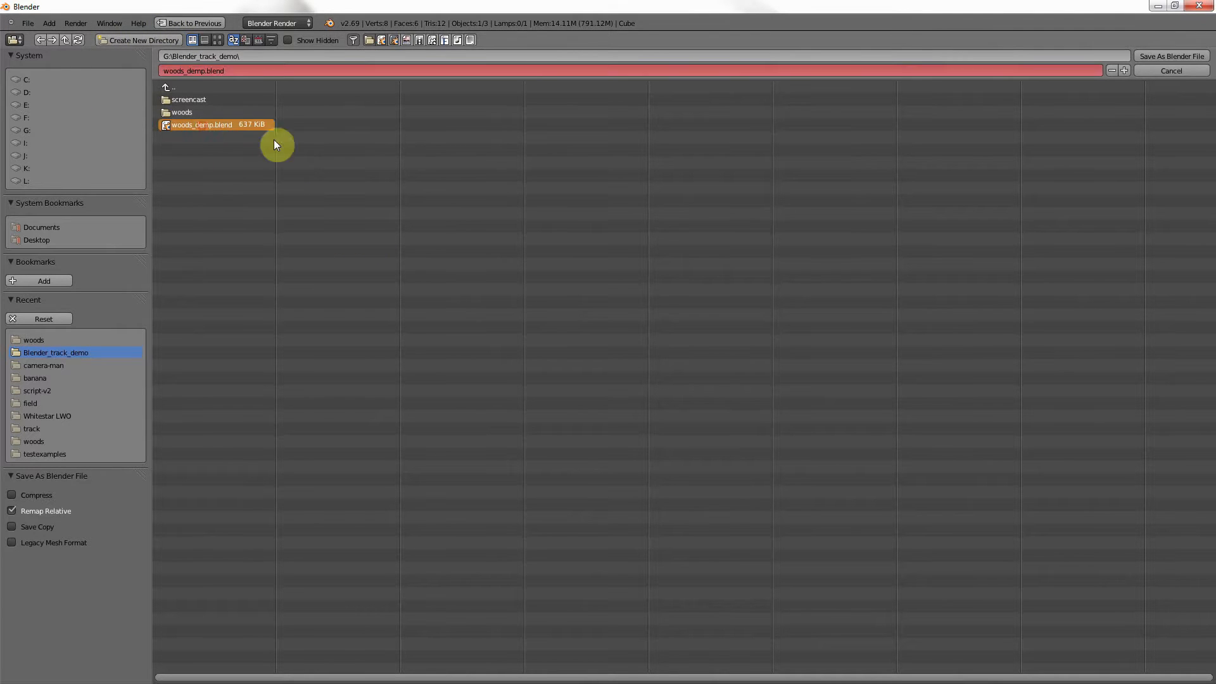
pyautogui.click(1163, 55)
pyautogui.click(1164, 56)
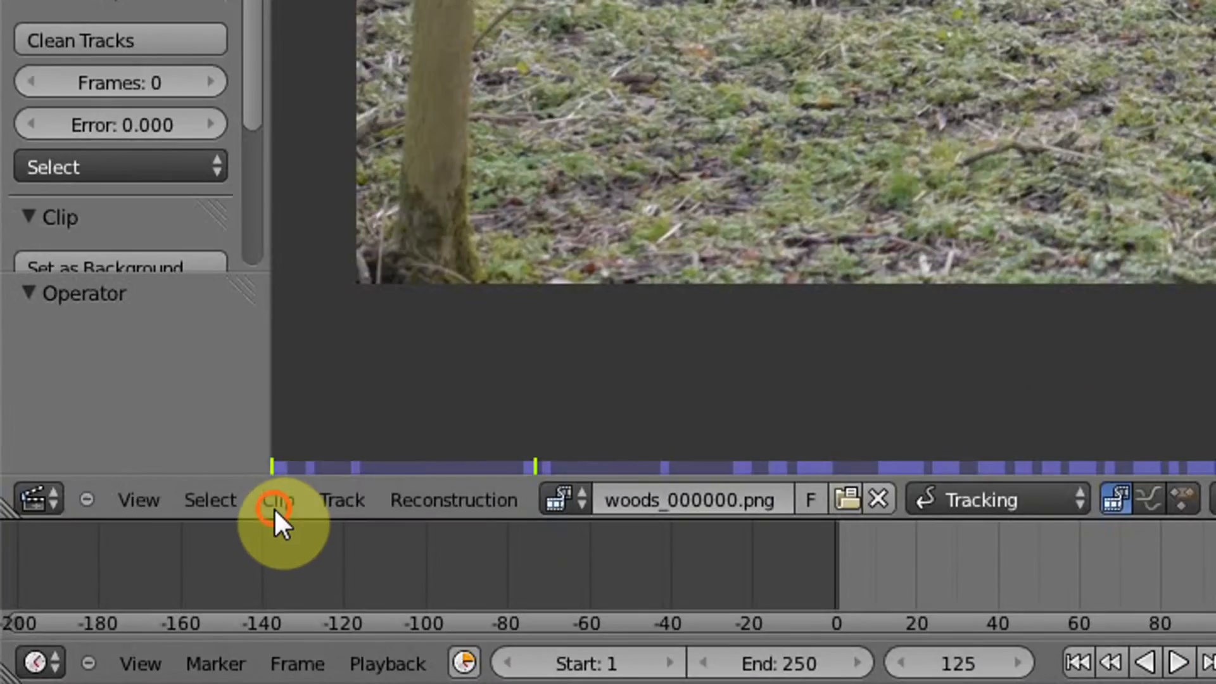
# - Prefetch the clip's frames into memory and scrub through the woods footage, ending on frame 122
pyautogui.click(104, 614)
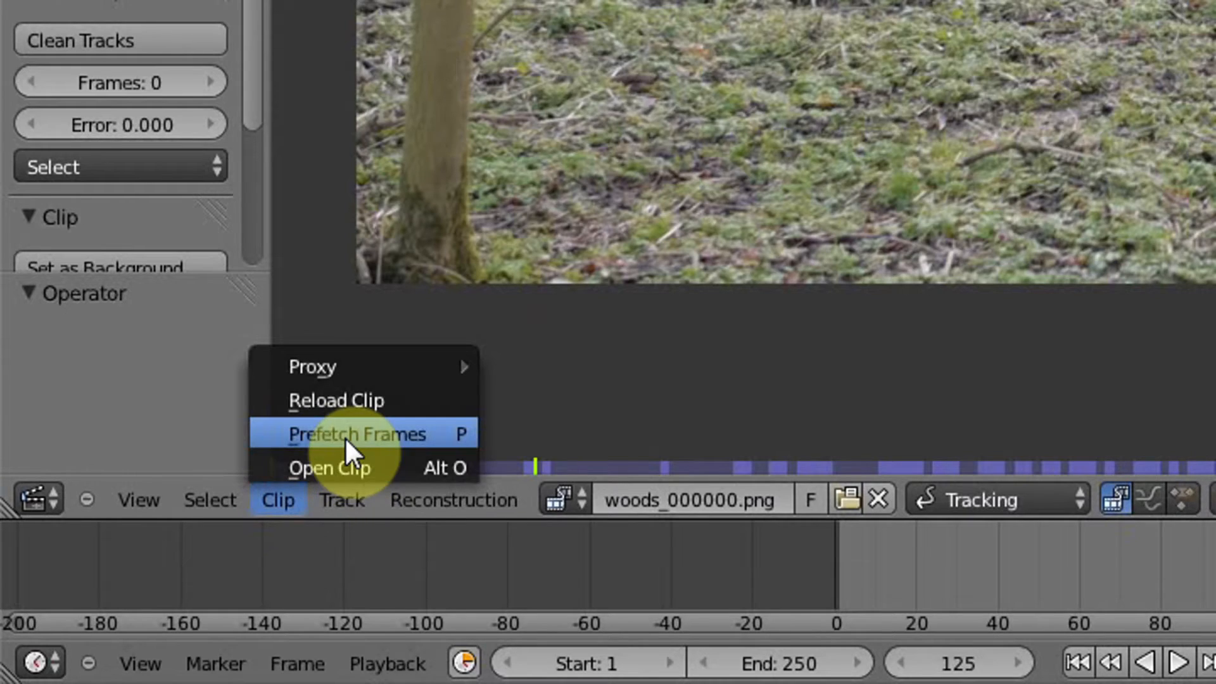
pyautogui.click(363, 420)
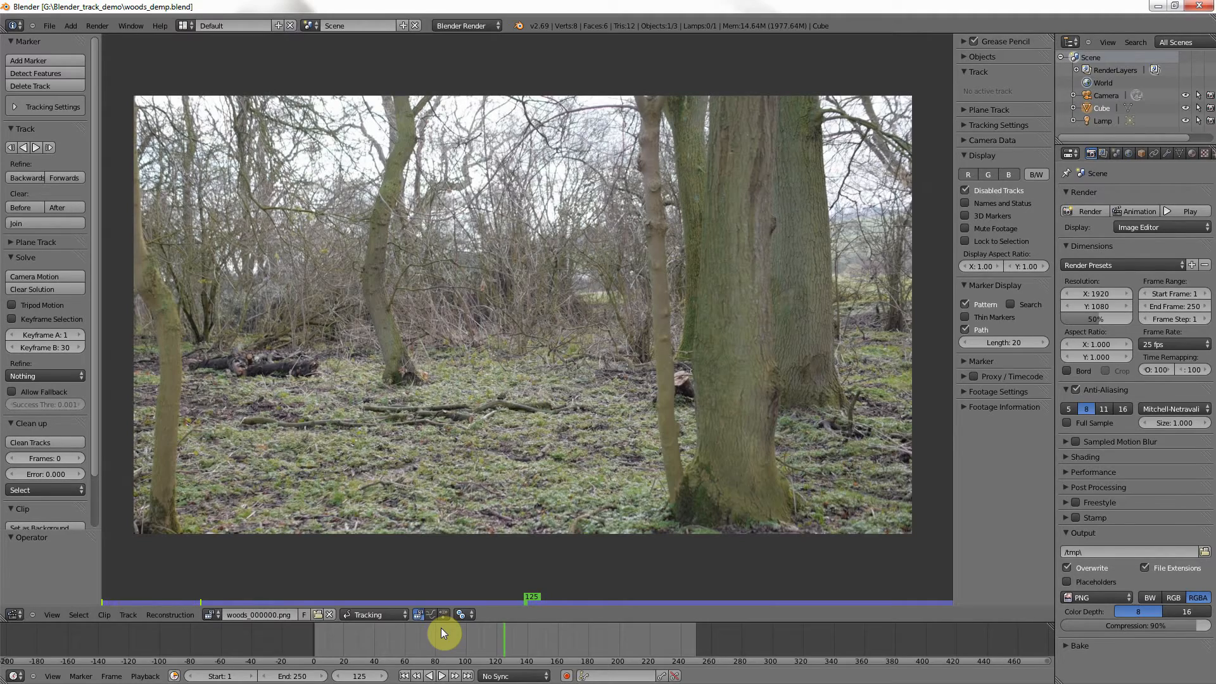
pyautogui.moveTo(320, 640); pyautogui.dragTo(483, 648)
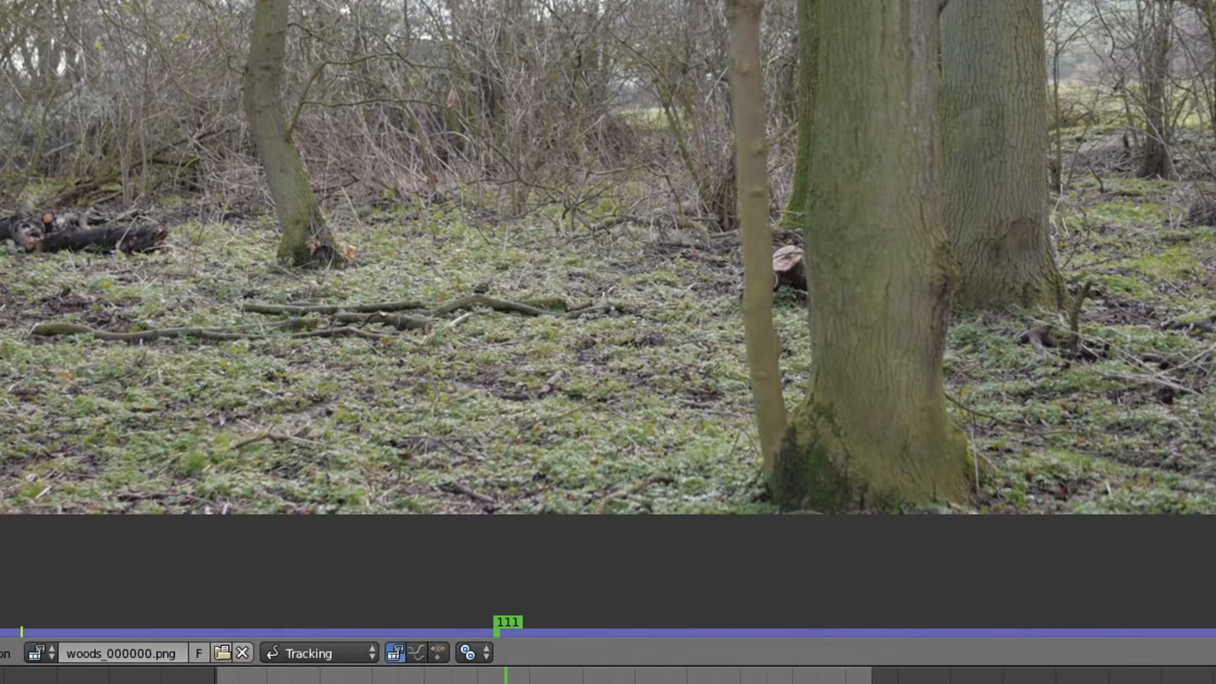
pyautogui.moveTo(506, 678); pyautogui.dragTo(356, 677)
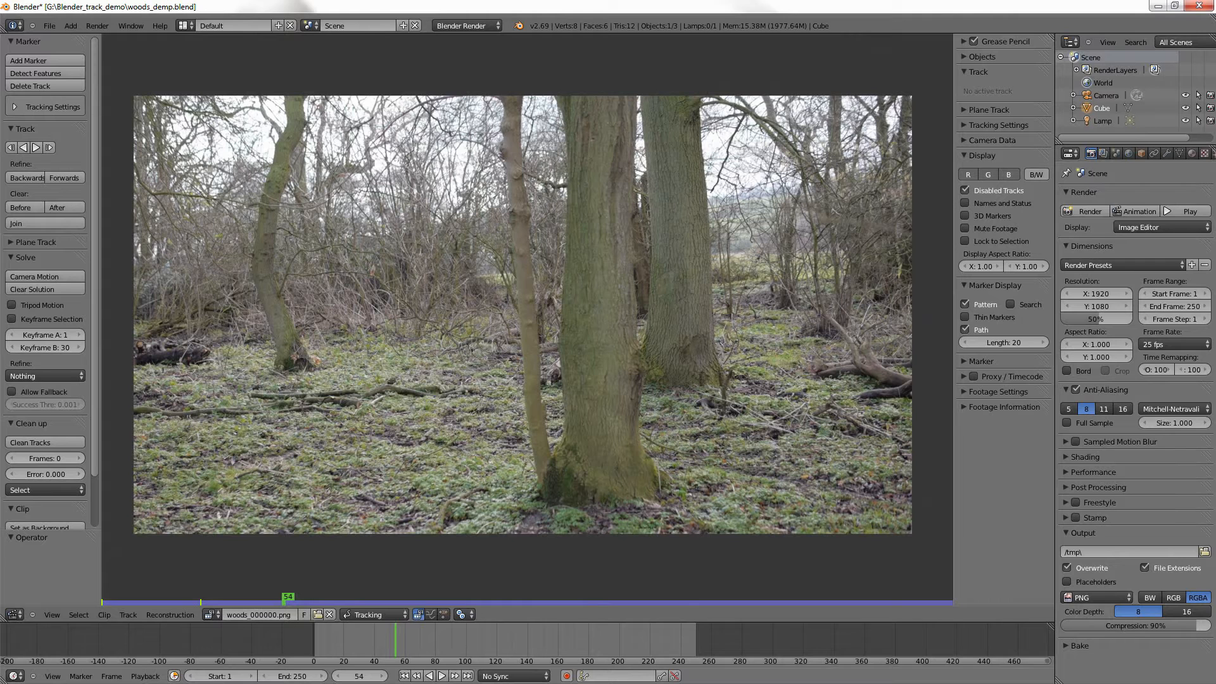
pyautogui.moveTo(395, 641)
pyautogui.mouseDown()
pyautogui.moveTo(318, 641)
pyautogui.moveTo(684, 640)
pyautogui.moveTo(558, 641)
pyautogui.mouseUp()
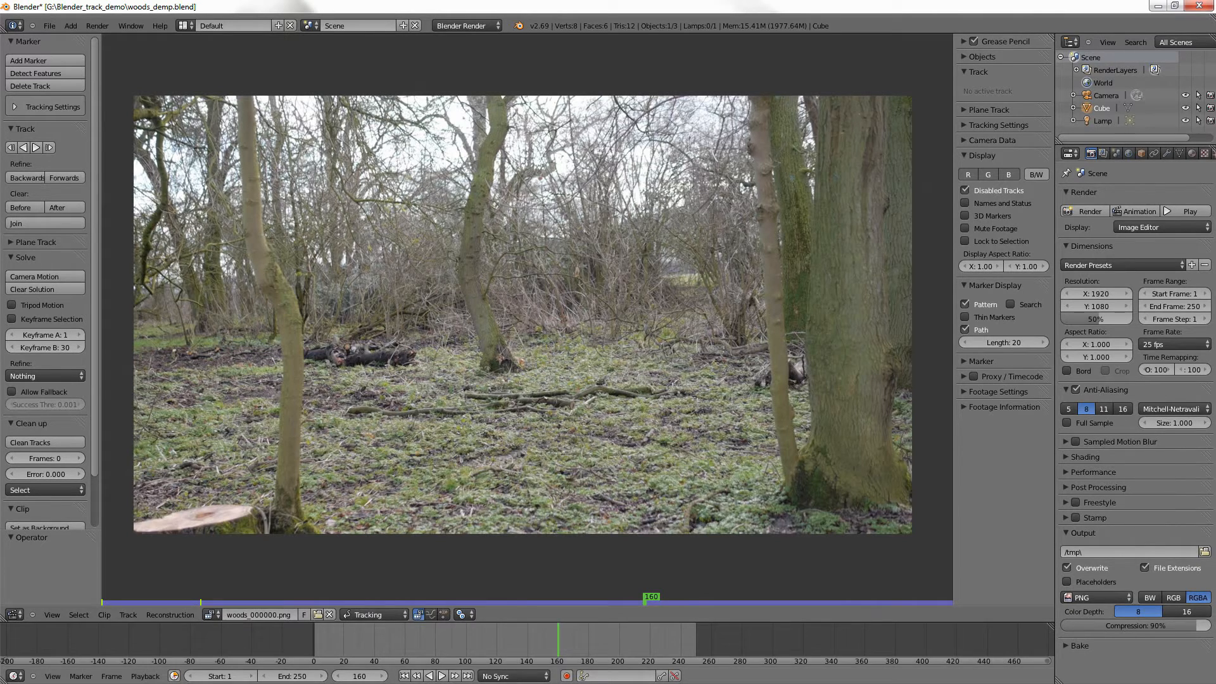
pyautogui.moveTo(323, 641); pyautogui.dragTo(559, 641)
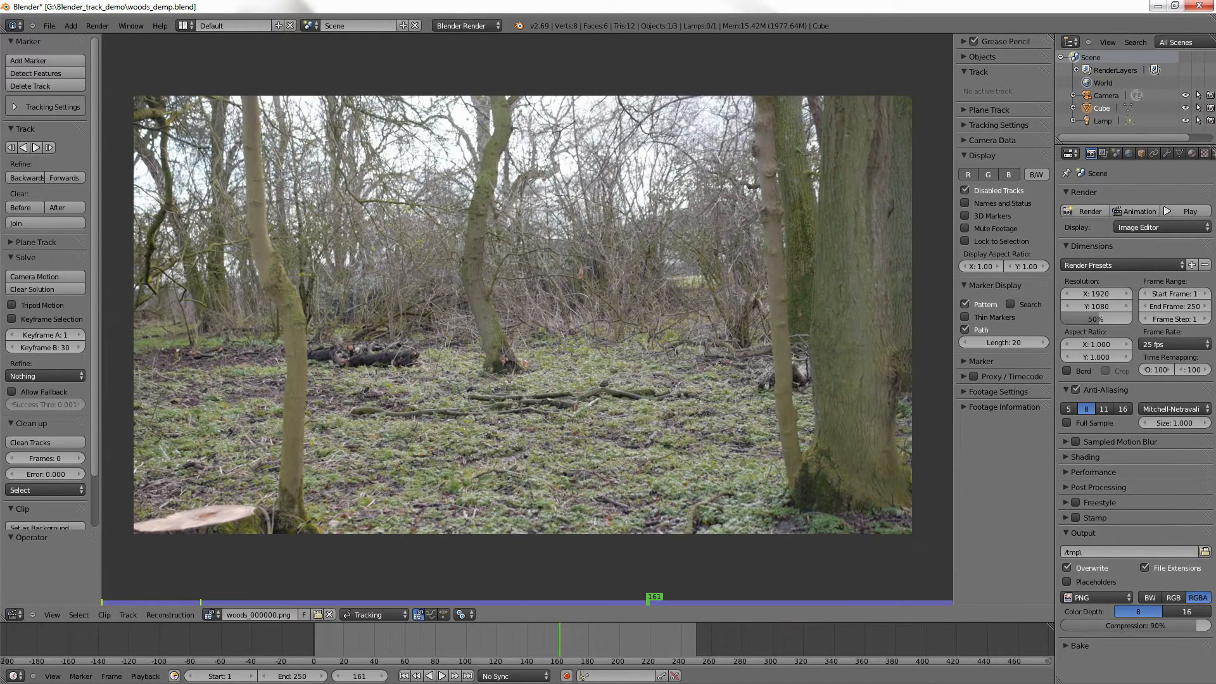
pyautogui.moveTo(559, 641)
pyautogui.mouseDown()
pyautogui.moveTo(686, 641)
pyautogui.moveTo(544, 641)
pyautogui.mouseUp()
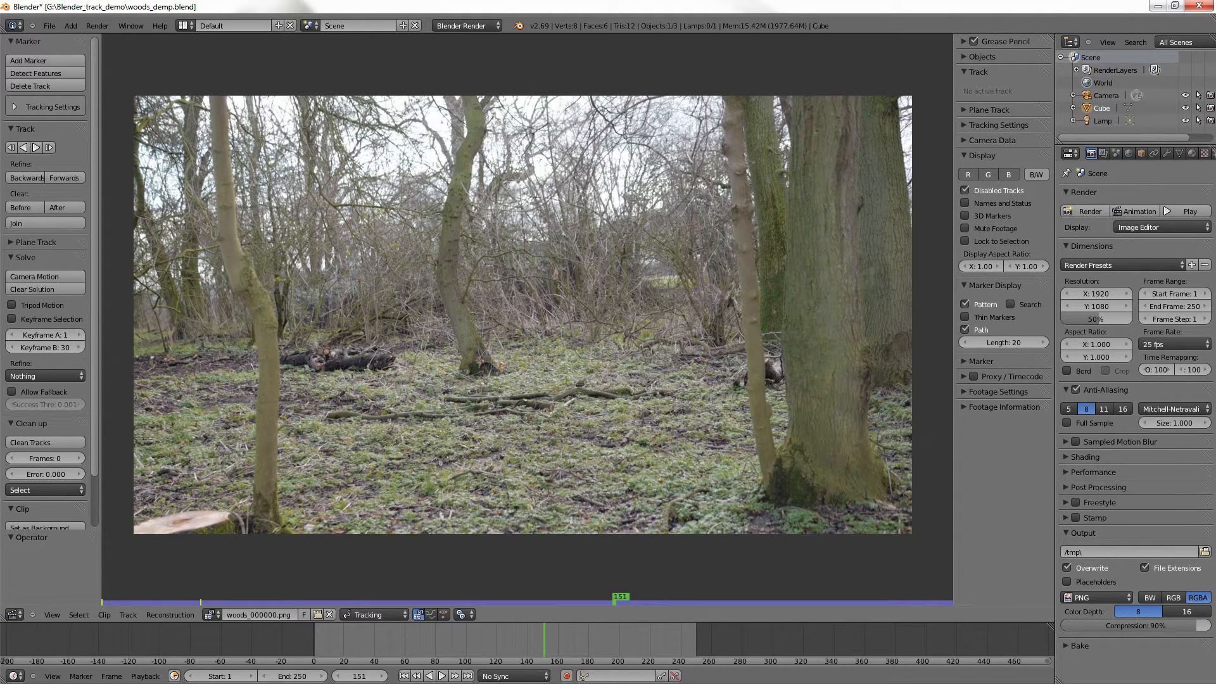
pyautogui.moveTo(544, 639); pyautogui.dragTo(500, 640)
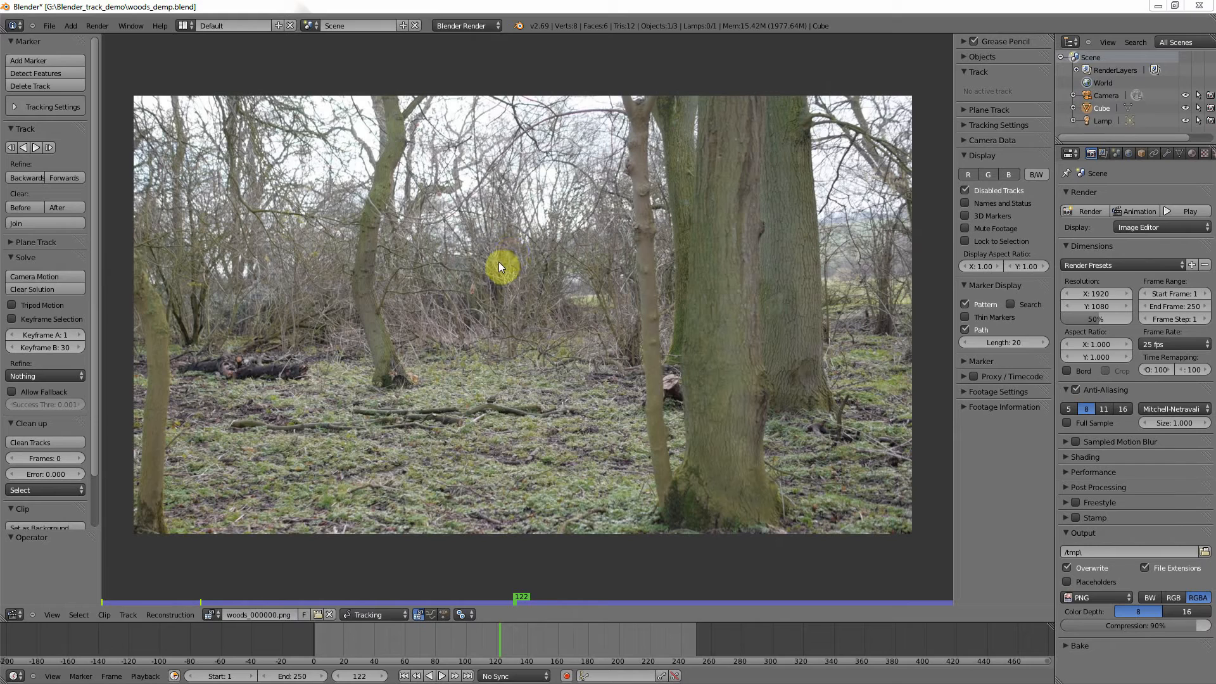
# - Hide and restore the clip editor's tool shelf and properties region
pyautogui.press('t')
pyautogui.press('t')
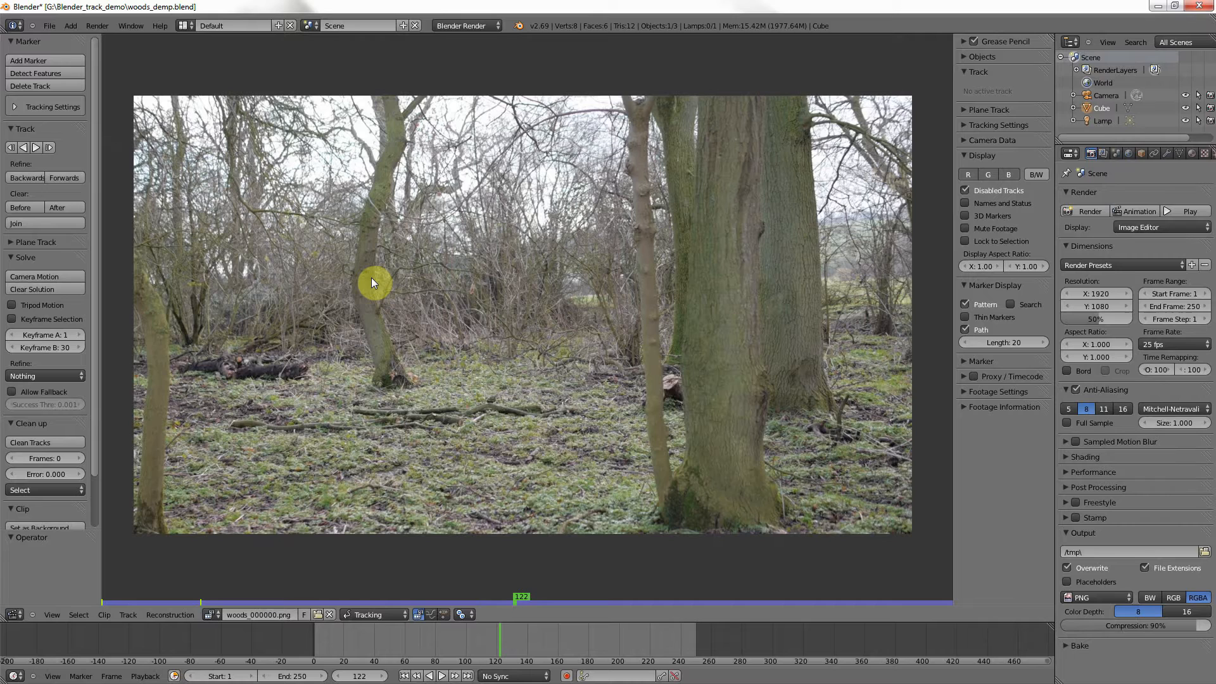
pyautogui.press('n')
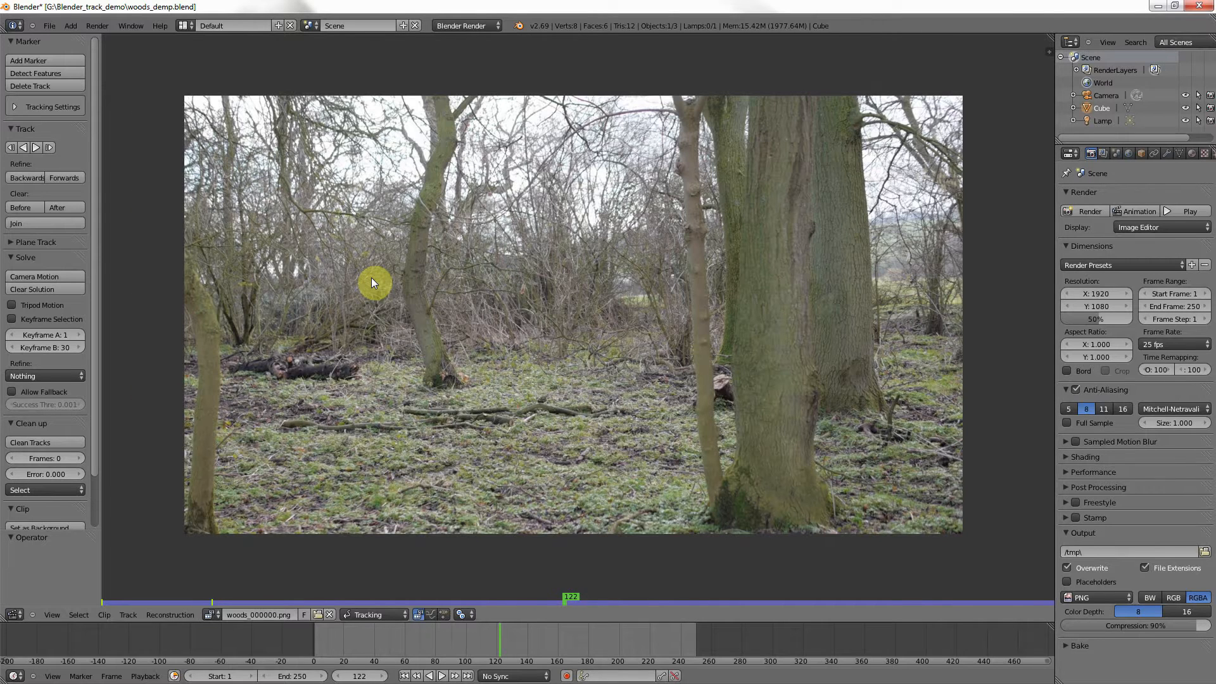
pyautogui.press('n')
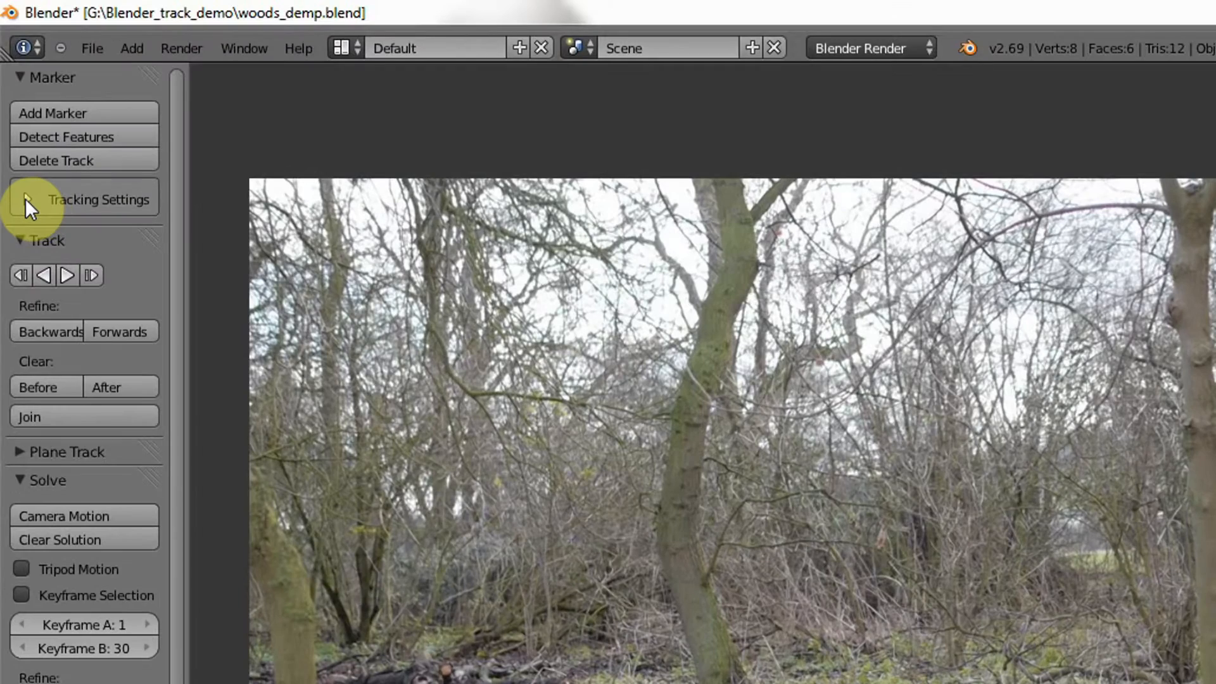
# - Apply the Affine Track preset in the marker's Tracking Settings and keep Affine as the motion model
pyautogui.click(25, 198)
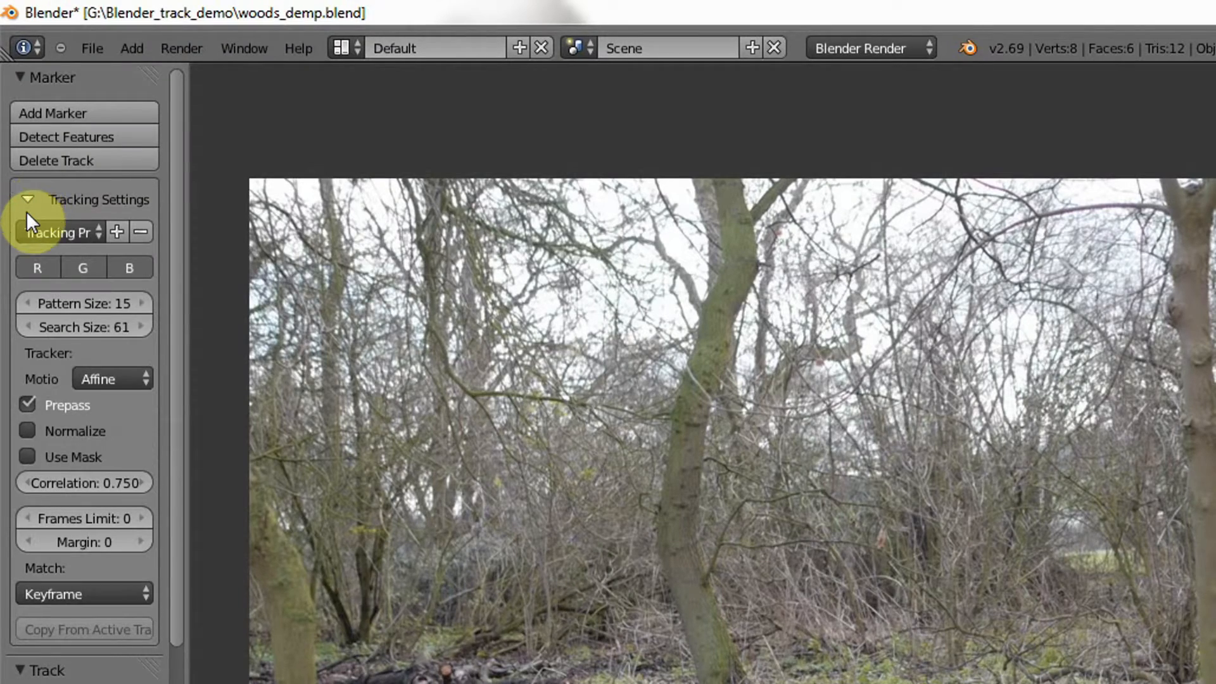
pyautogui.click(63, 234)
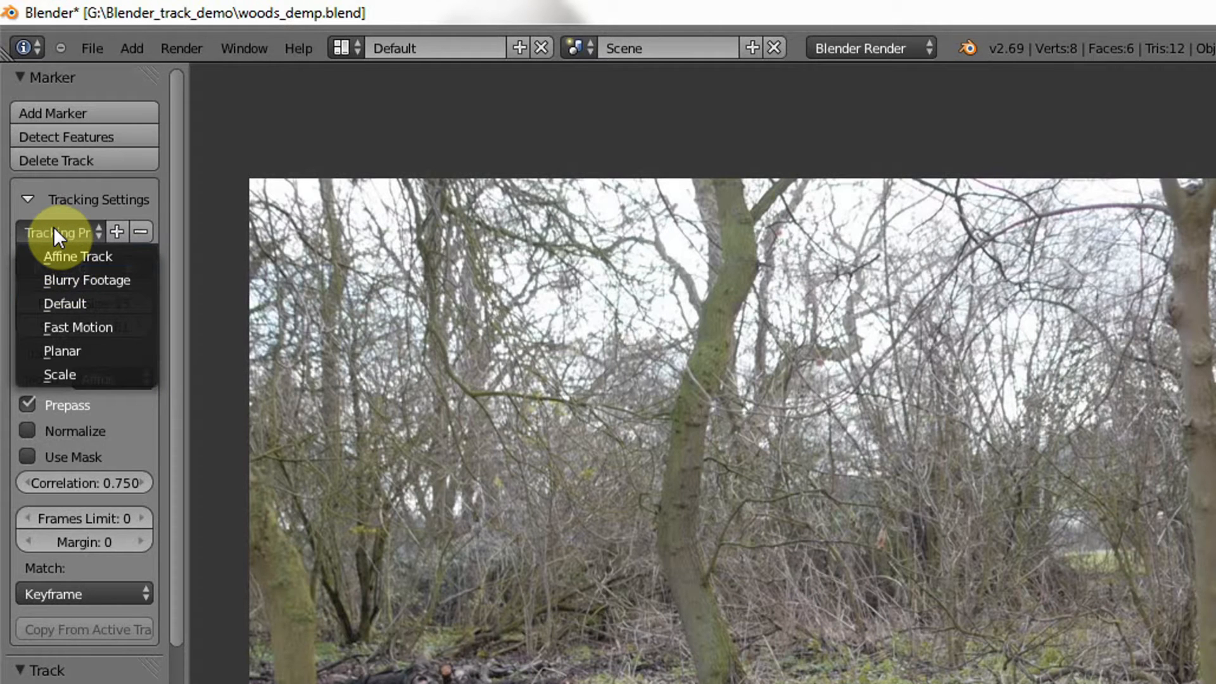
pyautogui.click(57, 254)
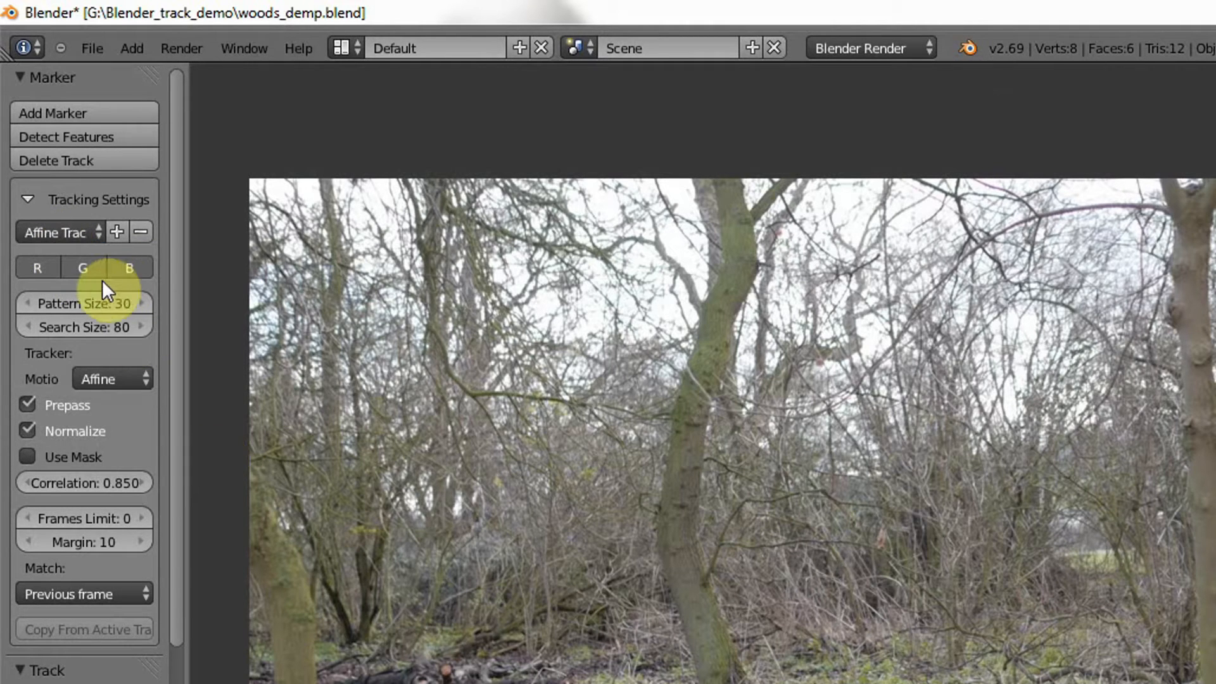
pyautogui.click(67, 231)
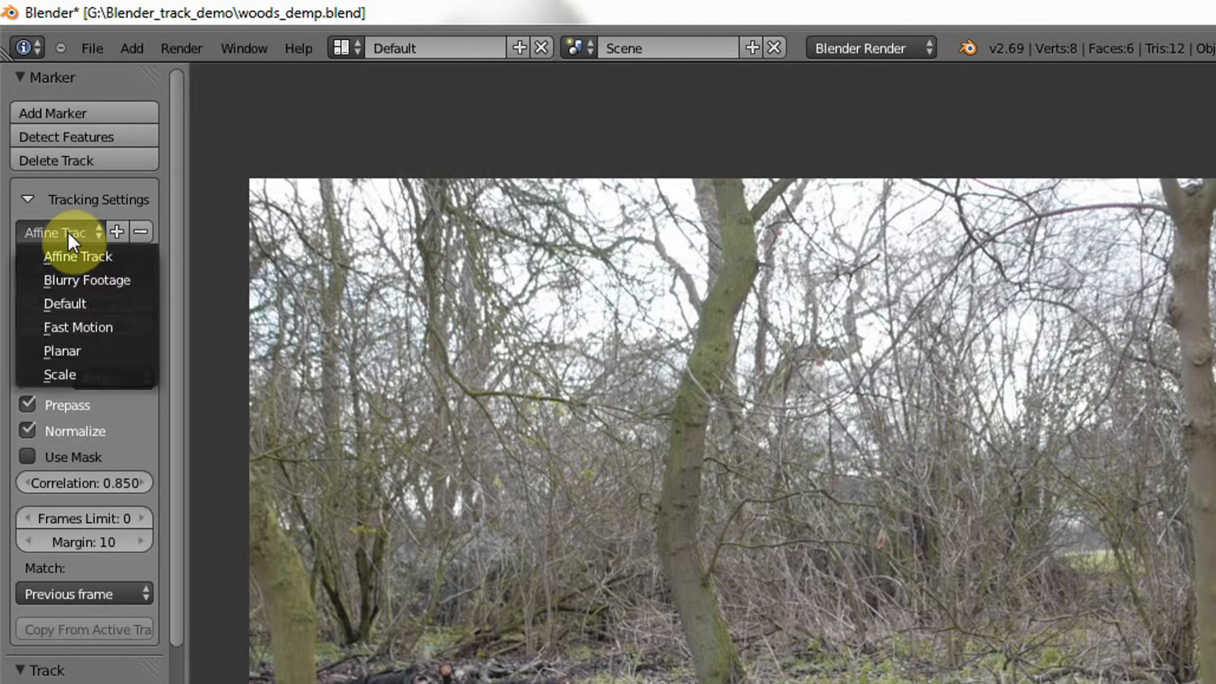
pyautogui.click(158, 402)
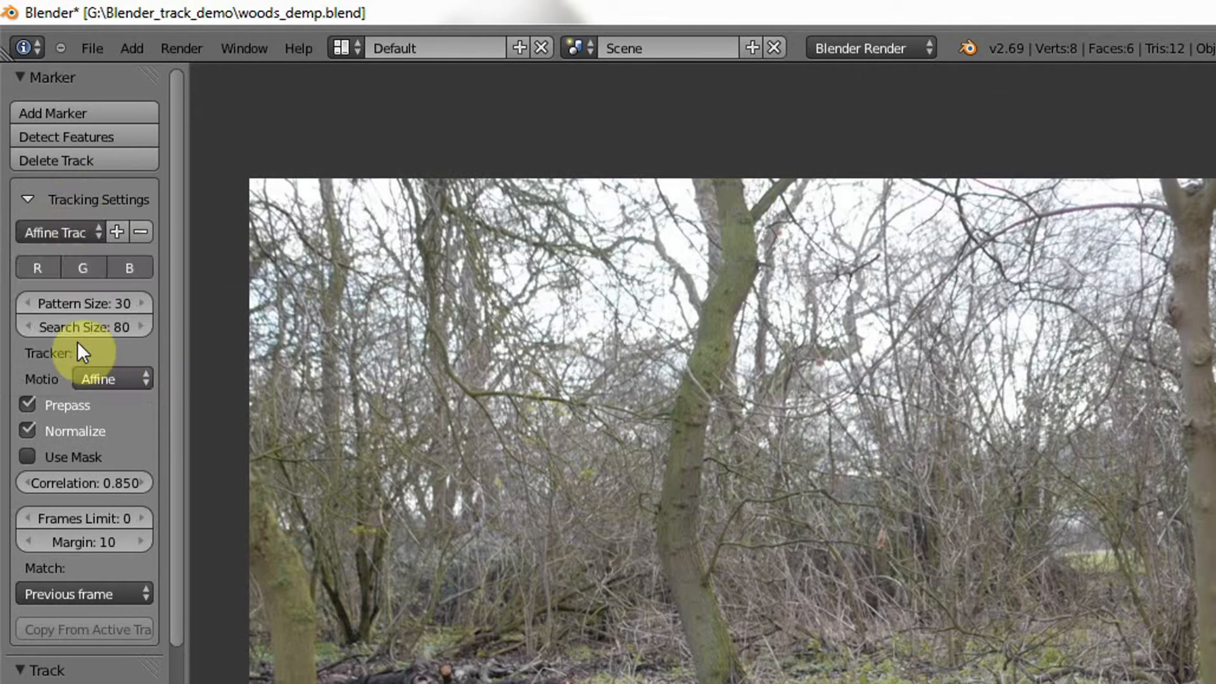
pyautogui.click(89, 378)
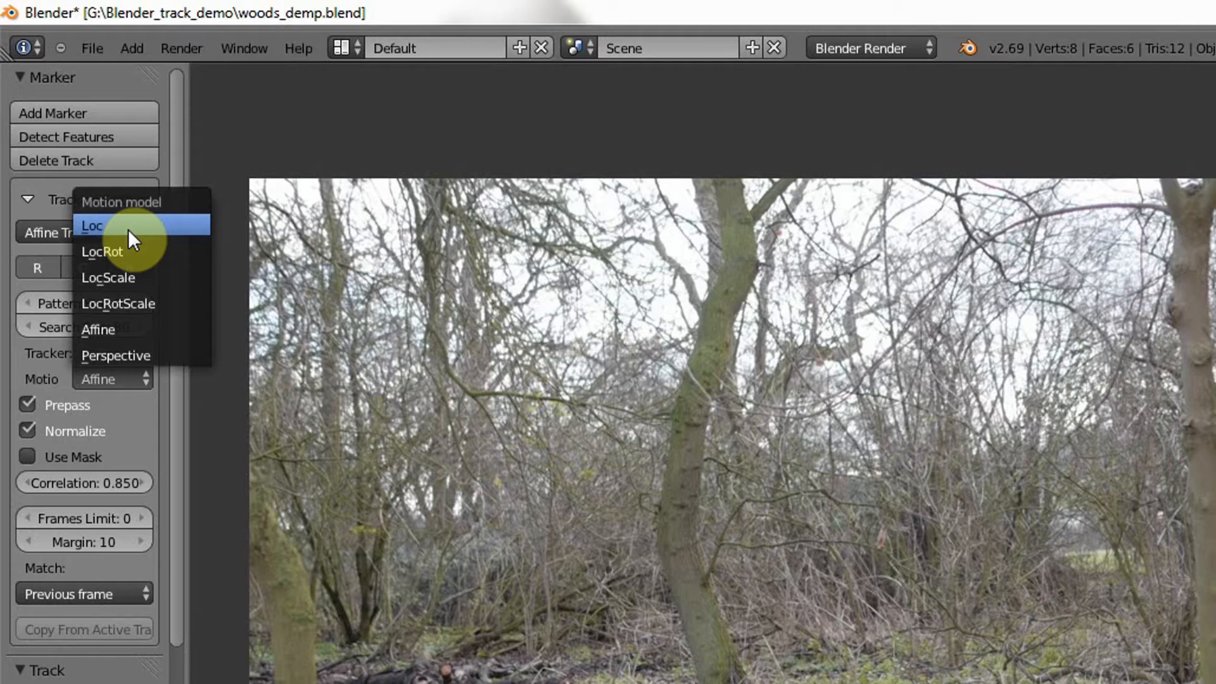
pyautogui.click(120, 334)
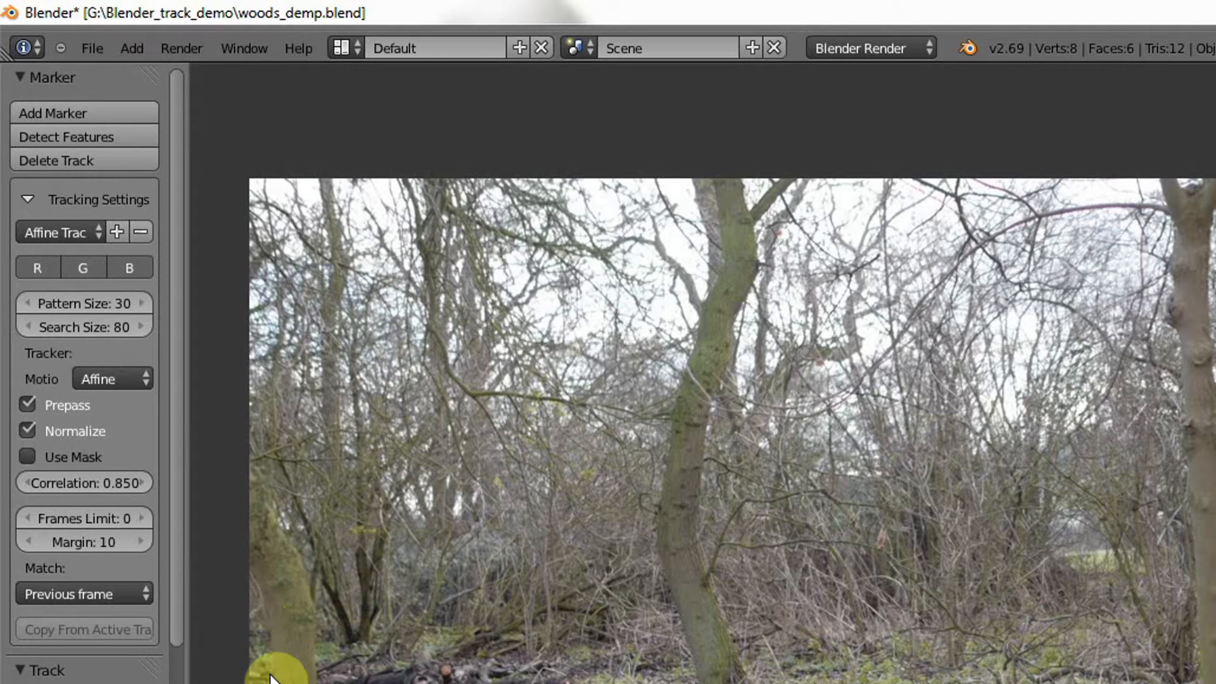
# - Try the Keyframe pattern match, return it to Previous frame, and open and dismiss the dialog for adding a tracking settings preset
pyautogui.click(71, 600)
pyautogui.click(70, 567)
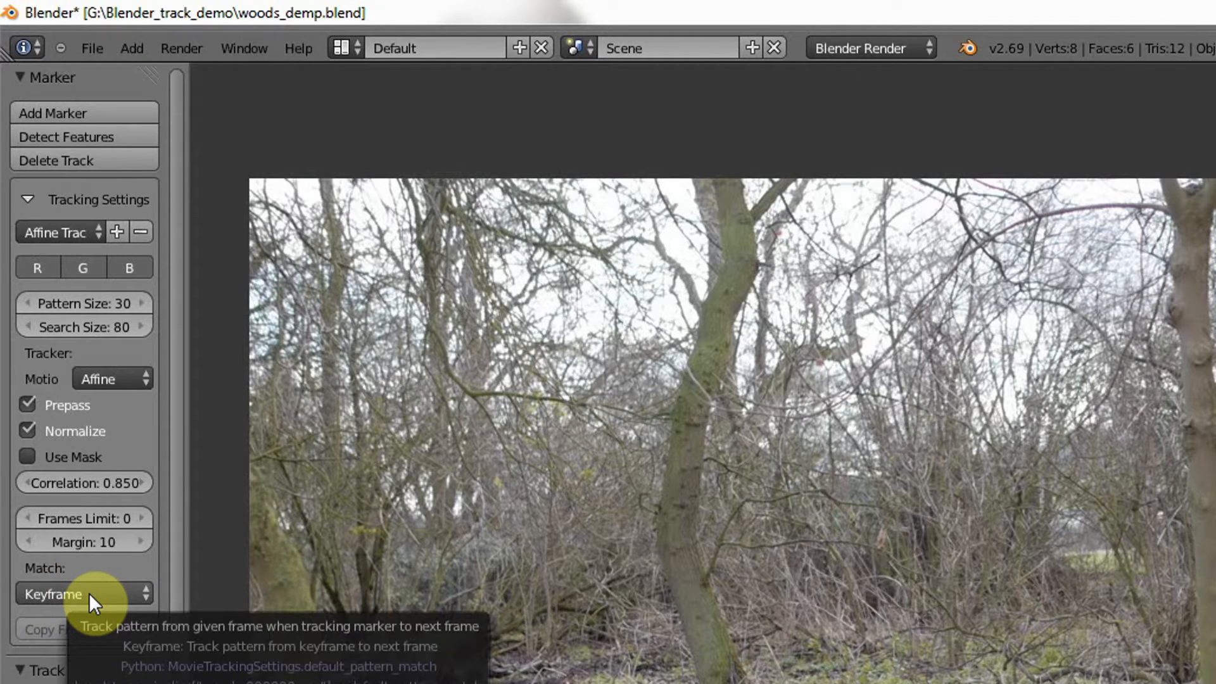
pyautogui.click(89, 595)
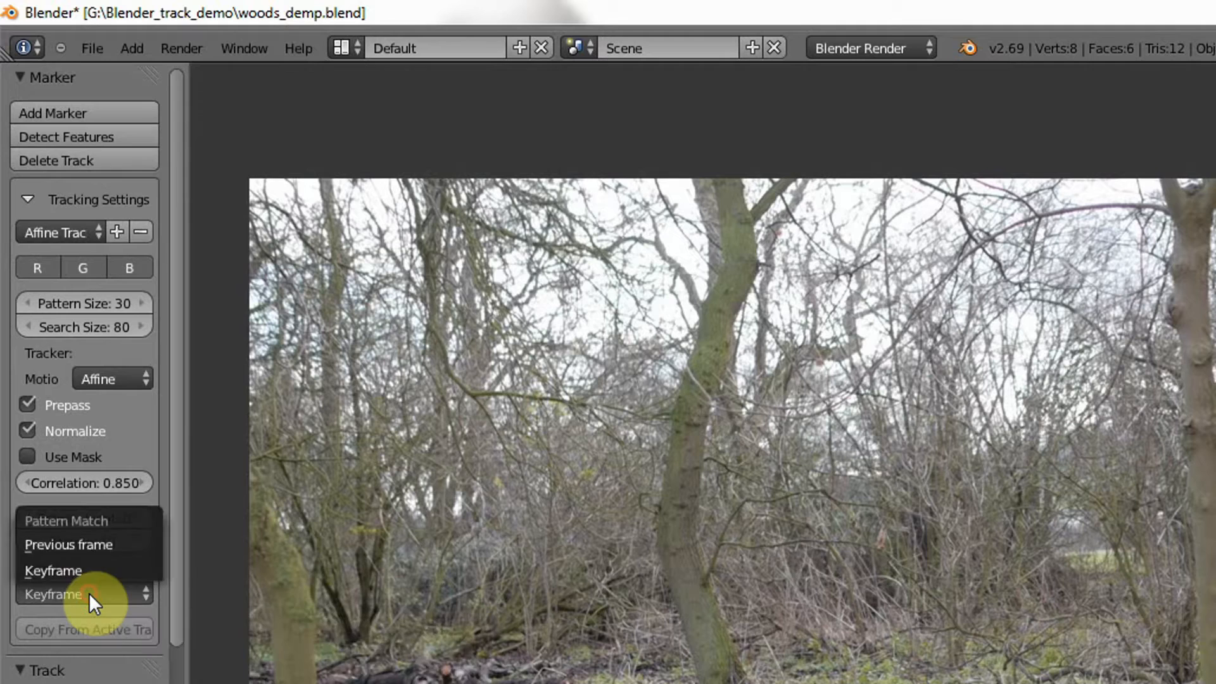
pyautogui.click(74, 550)
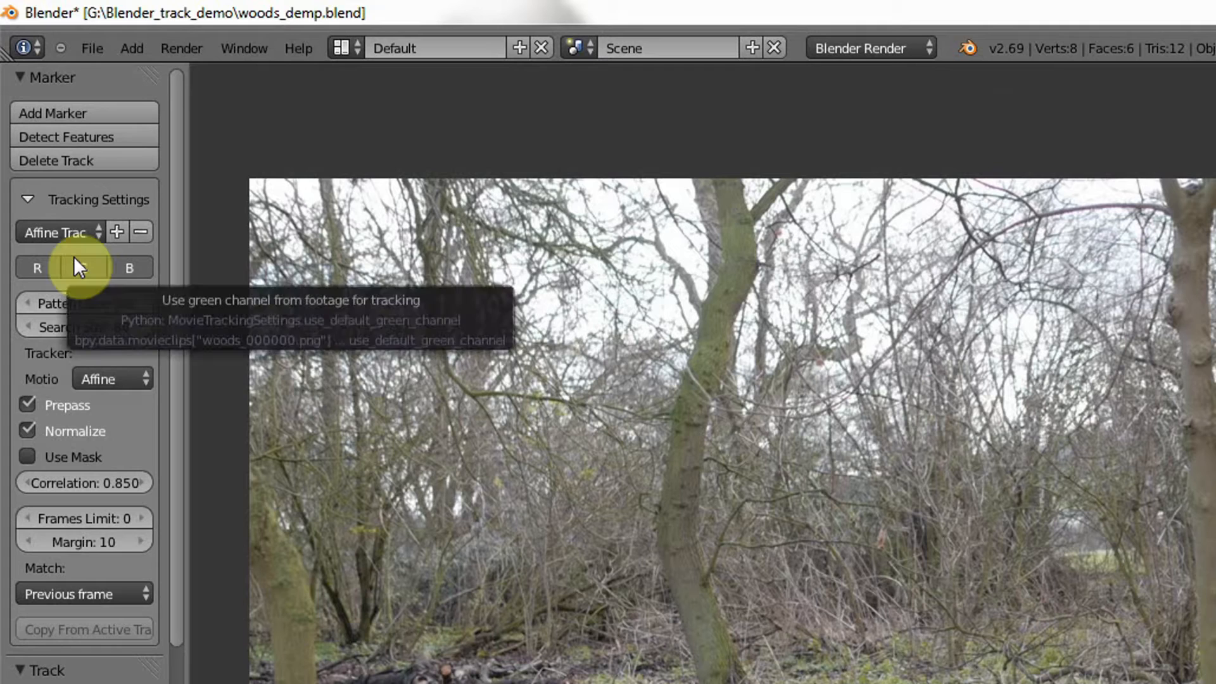
pyautogui.click(116, 232)
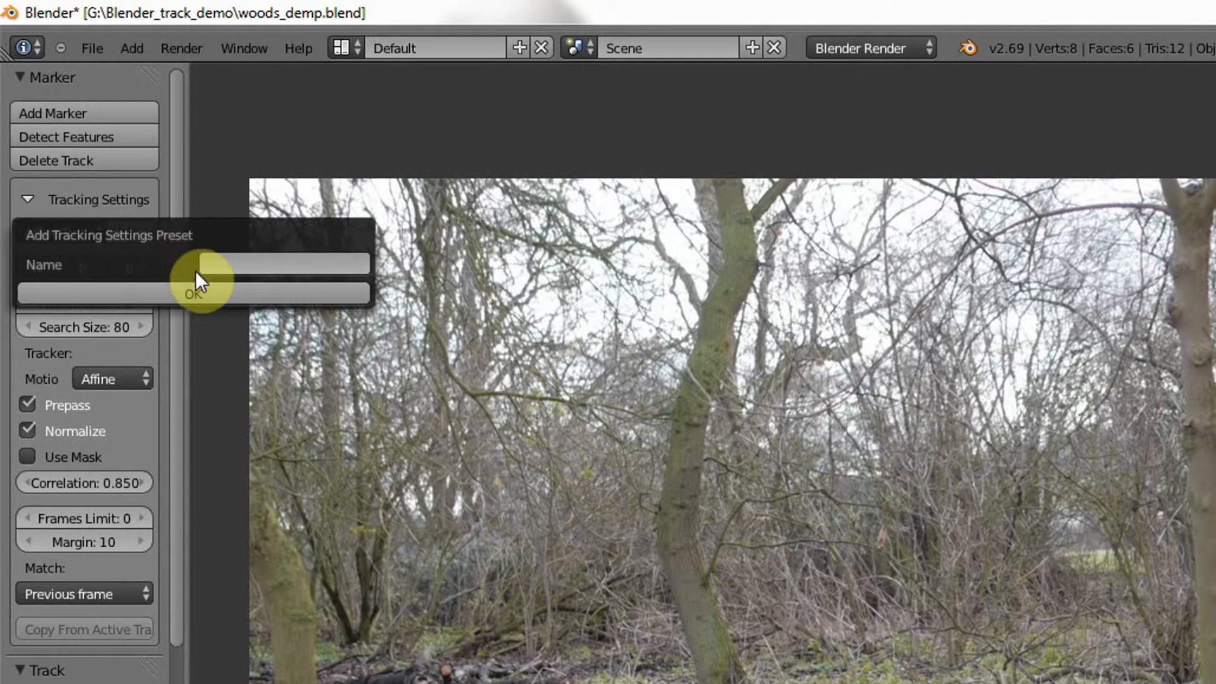
pyautogui.click(131, 284)
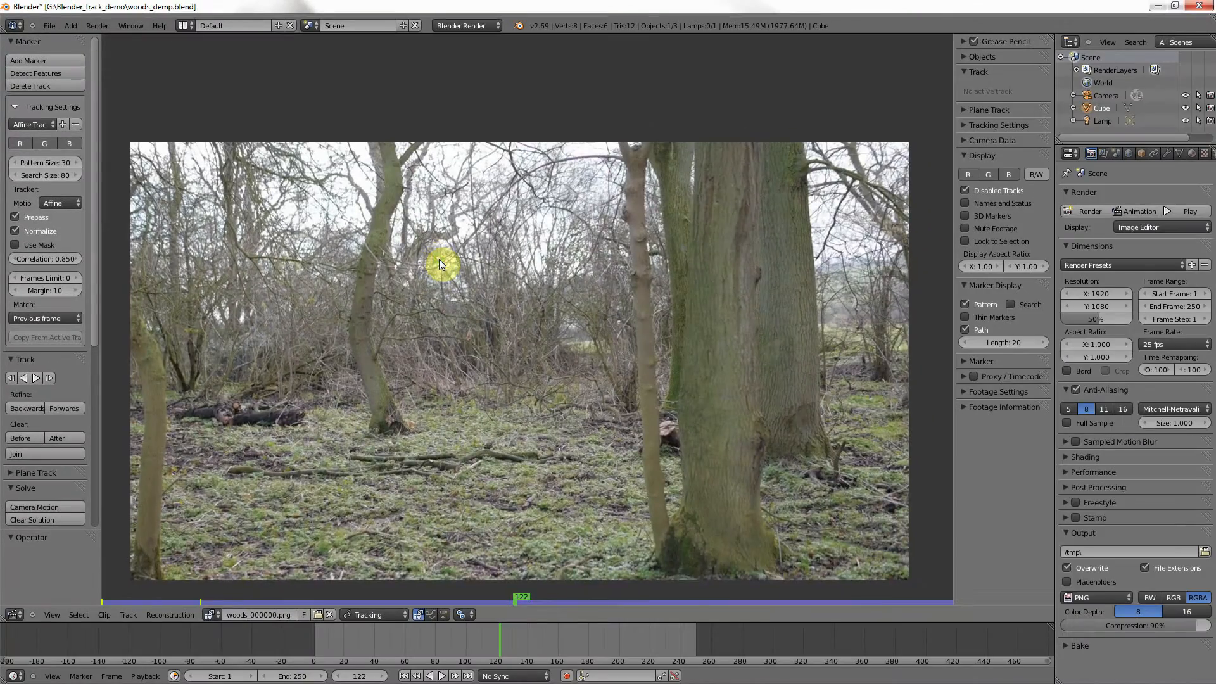
# - Add a tracking marker on a dark spot of the bark, high on the thin, curved tree trunk
pyautogui.scroll(3, 819, 484)
pyautogui.moveTo(313, 204); pyautogui.dragTo(522, 331, button='middle')
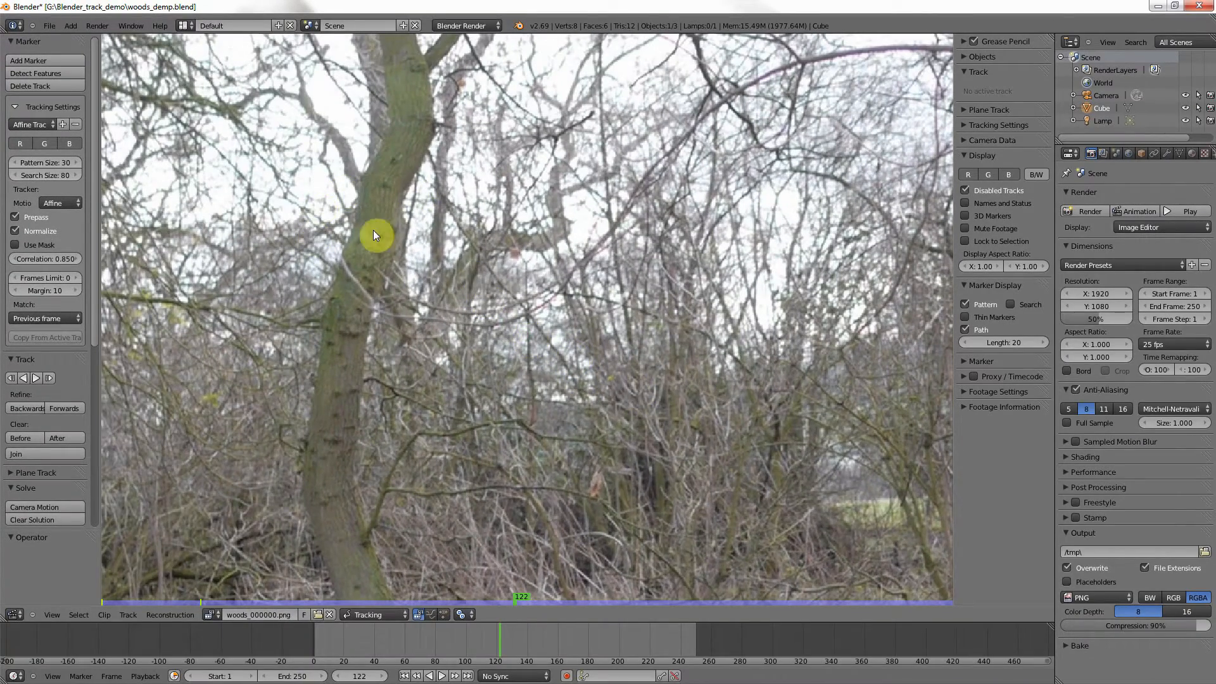
pyautogui.moveTo(412, 196); pyautogui.dragTo(423, 274, button='middle')
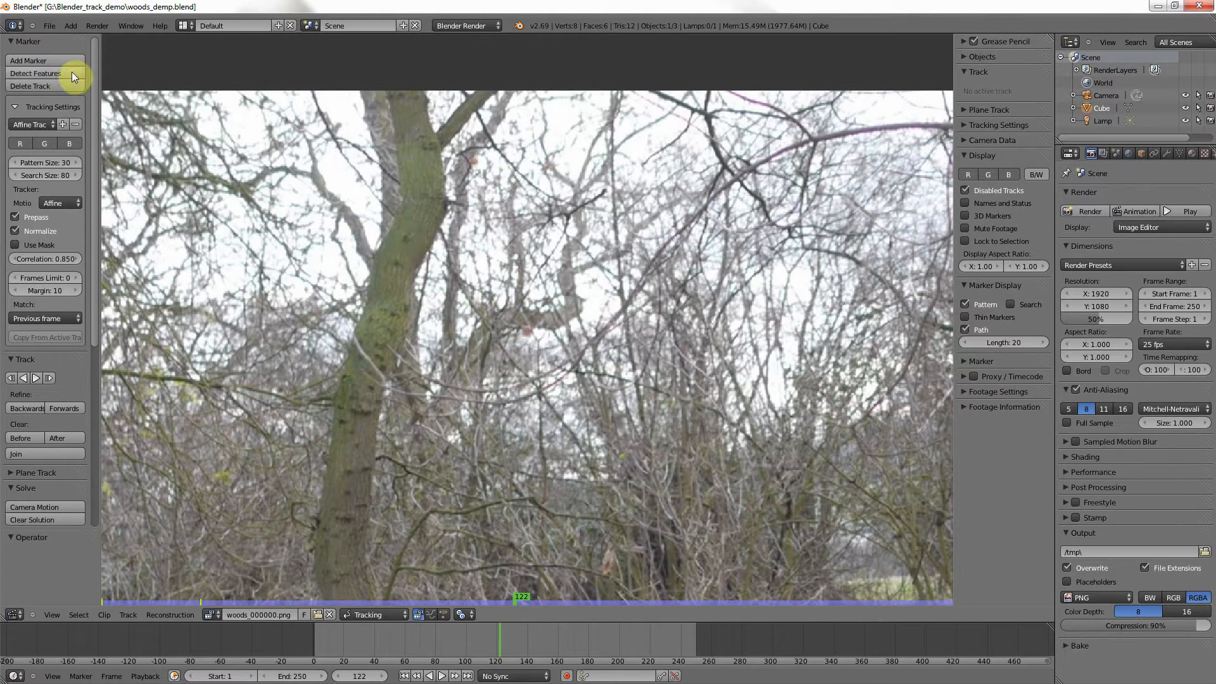
pyautogui.click(28, 59)
pyautogui.click(407, 243)
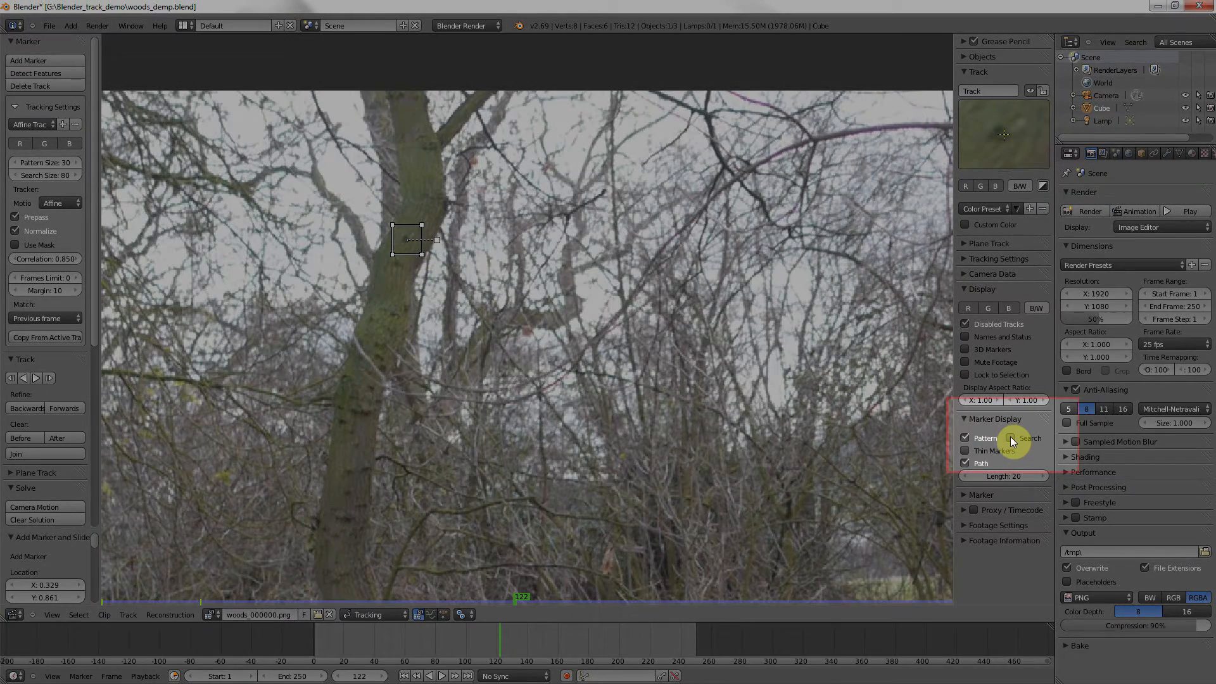
# - Turn on the Search area in the marker display and move the marker slightly down the trunk, by about X -0.010, Y -0.022
pyautogui.click(1010, 437)
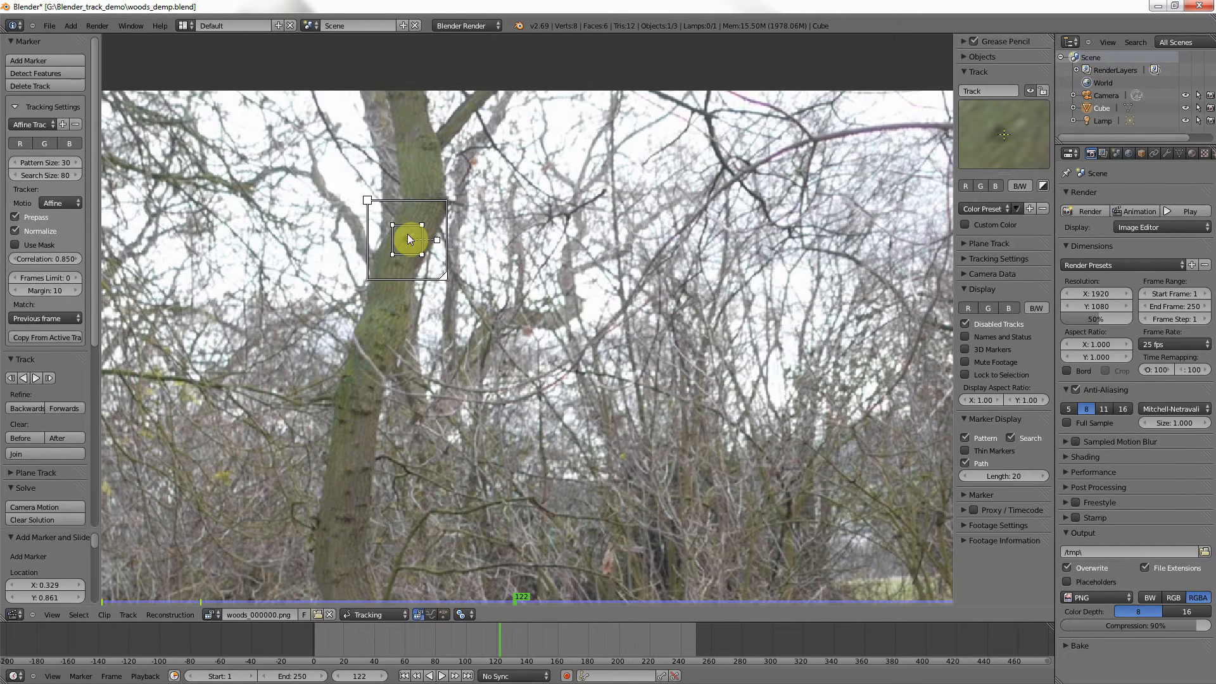
pyautogui.press('g')
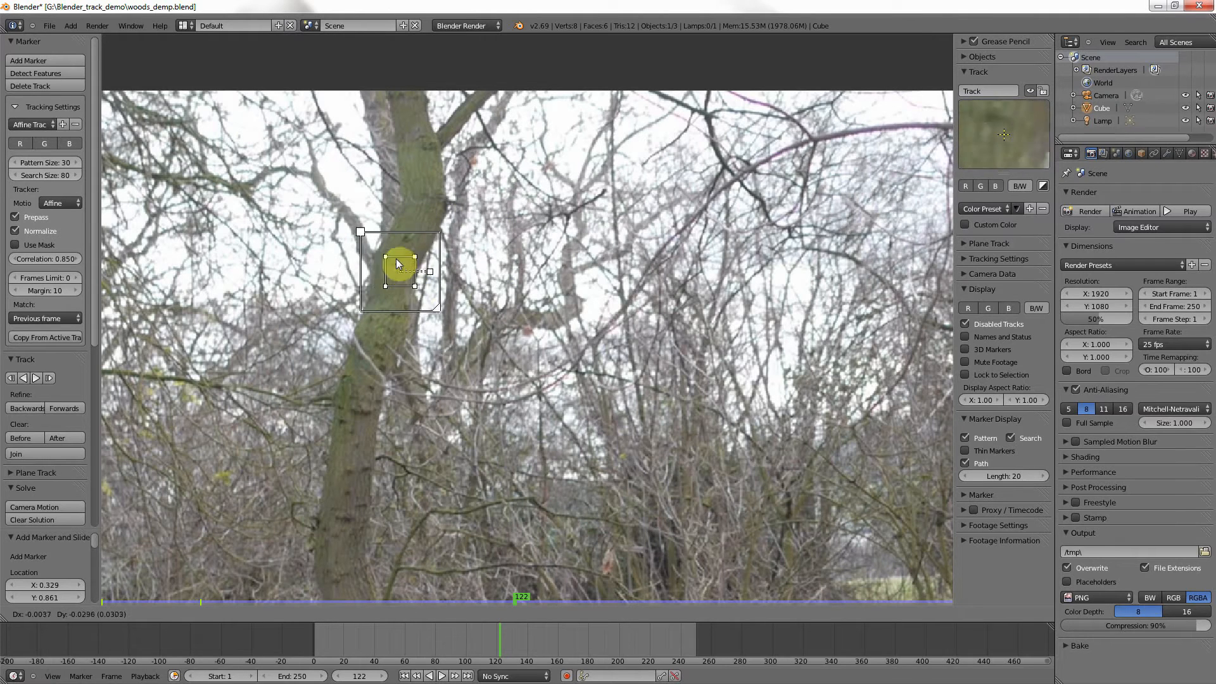
pyautogui.click(402, 259)
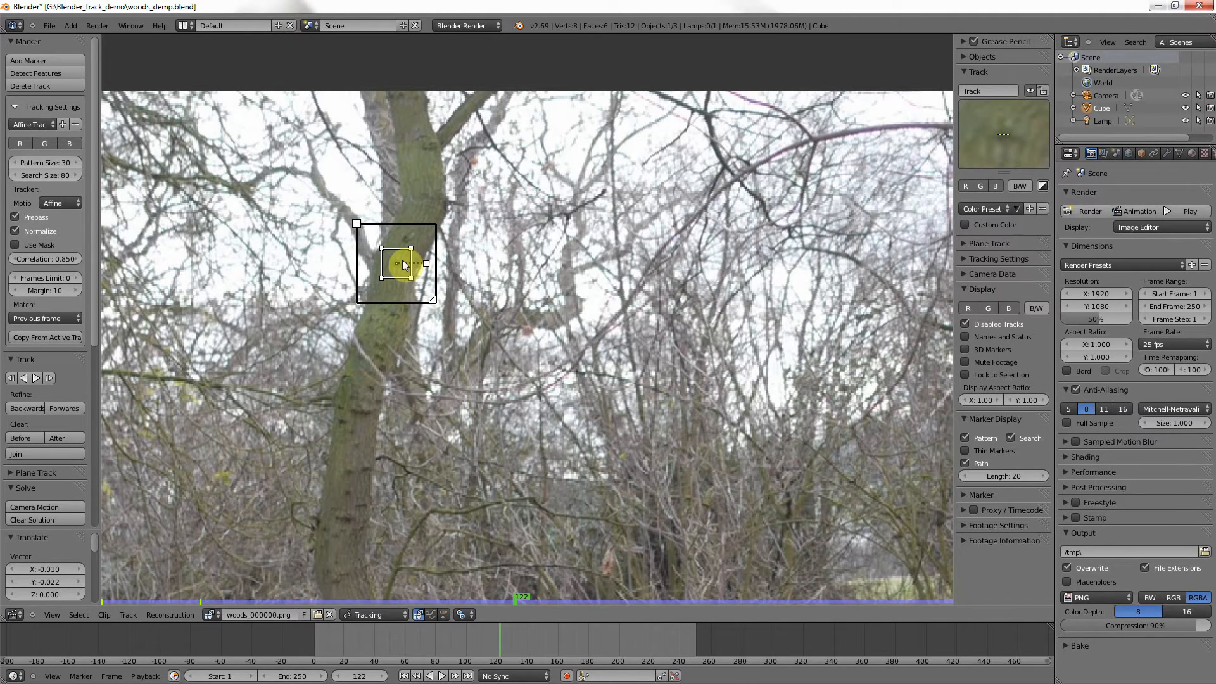
# - Try rotating and scaling the marker and reshaping its pattern area by the upper-left corner
pyautogui.press('r')
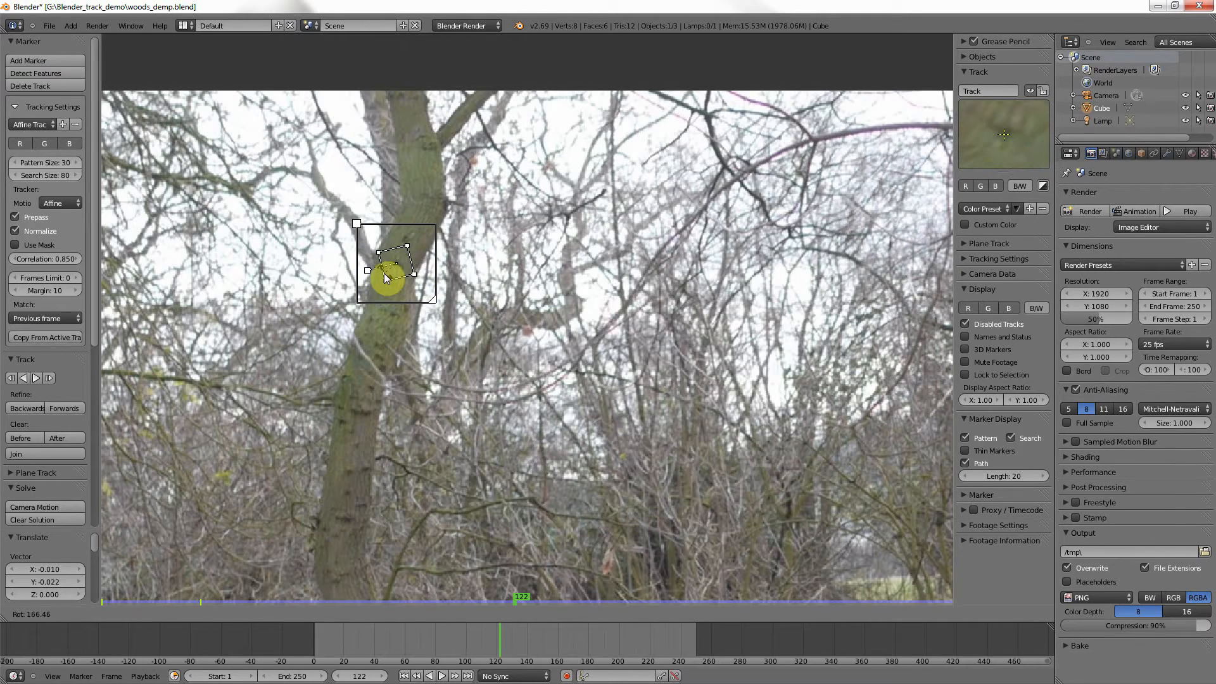
pyautogui.press('Escape')
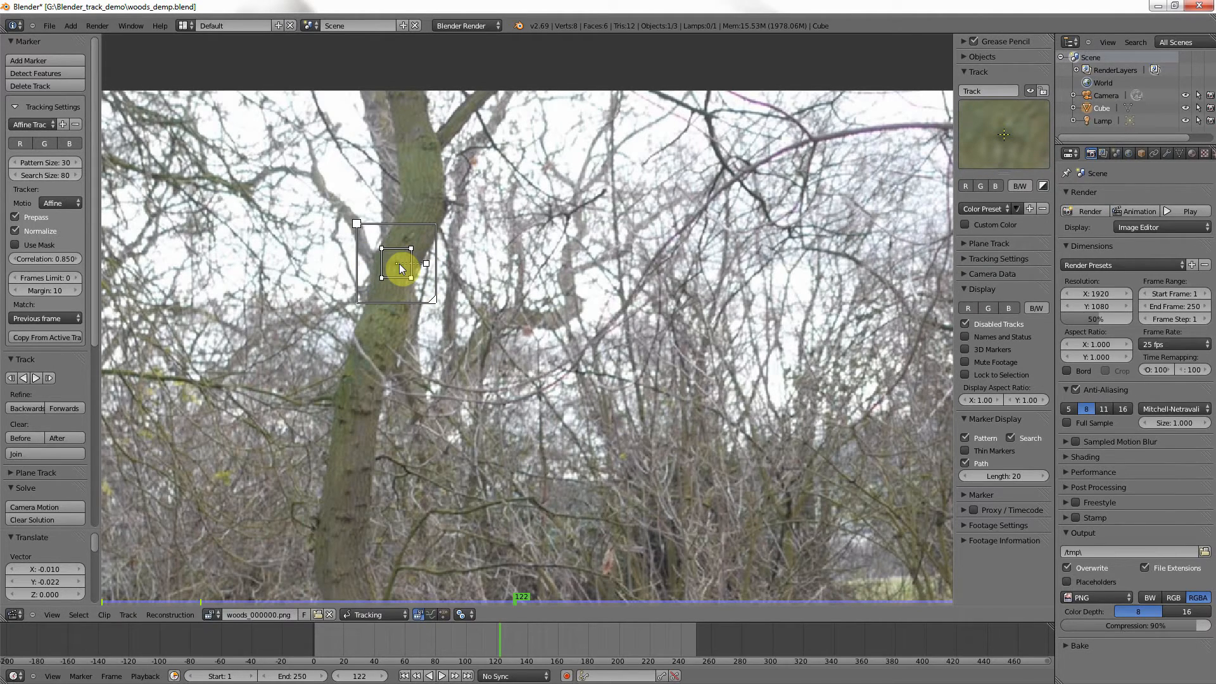
pyautogui.press('s')
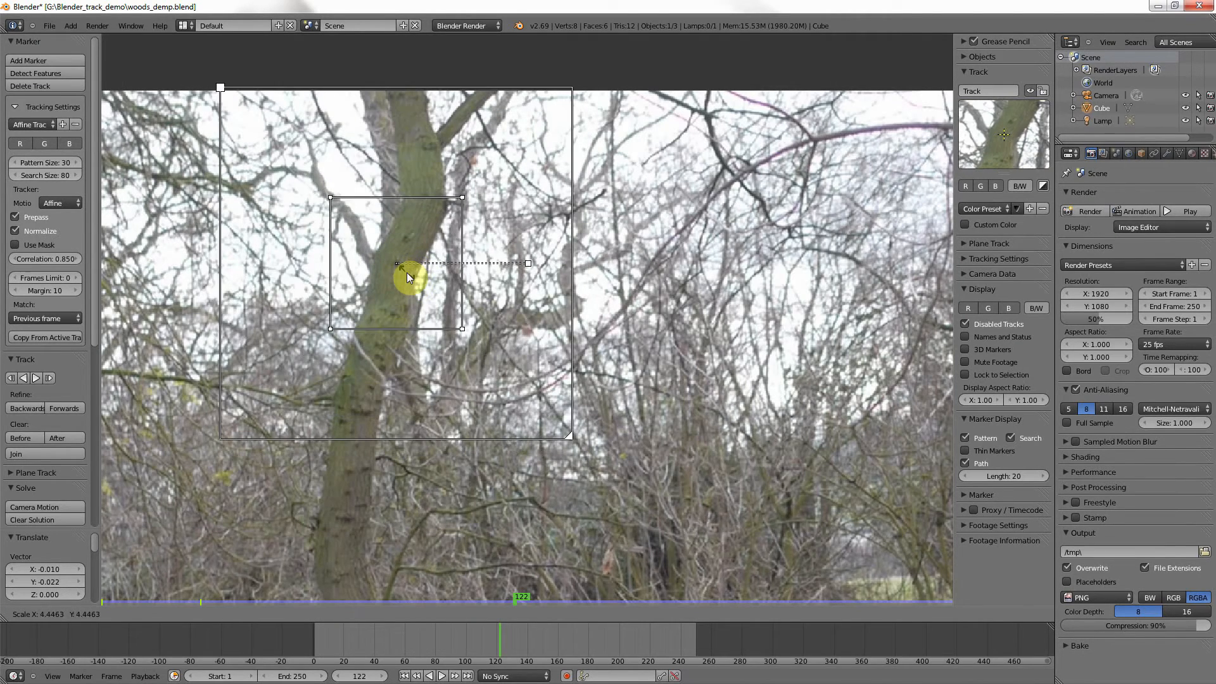
pyautogui.press('Escape')
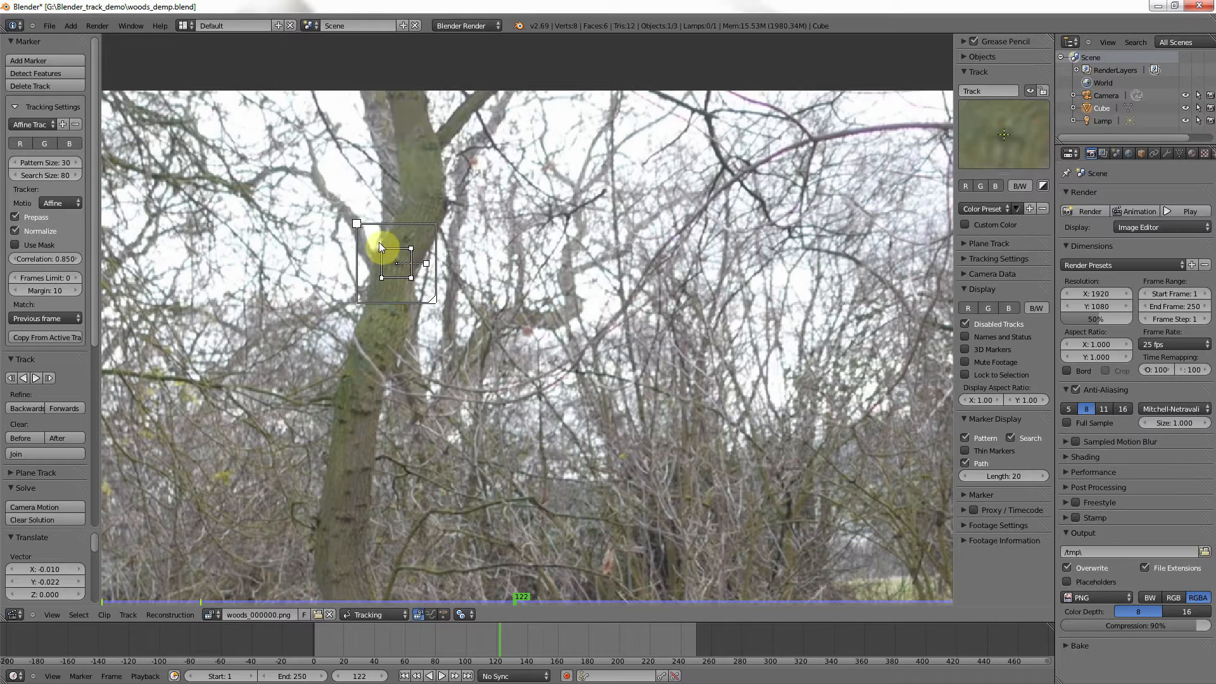
pyautogui.moveTo(381, 248)
pyautogui.mouseDown()
pyautogui.moveTo(409, 277)
pyautogui.moveTo(386, 277)
pyautogui.moveTo(427, 259)
pyautogui.moveTo(442, 308)
pyautogui.moveTo(434, 299)
pyautogui.mouseUp()
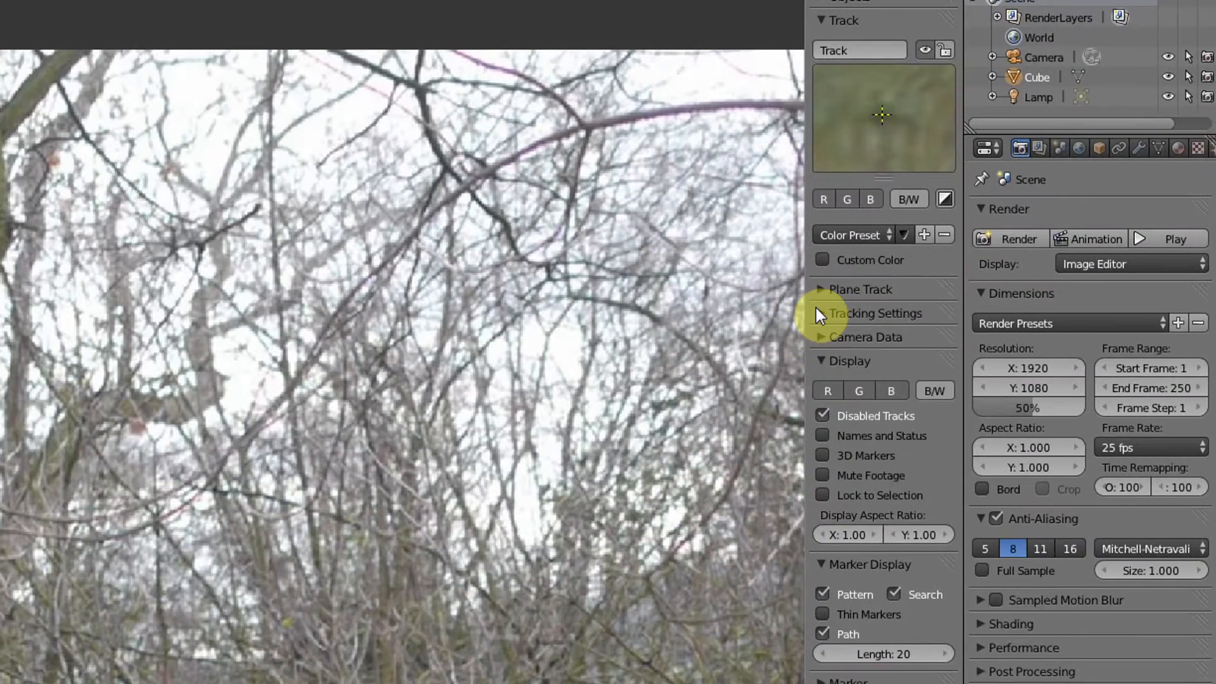
# - Expand the selected track's own Tracking Settings to review its options
pyautogui.click(818, 313)
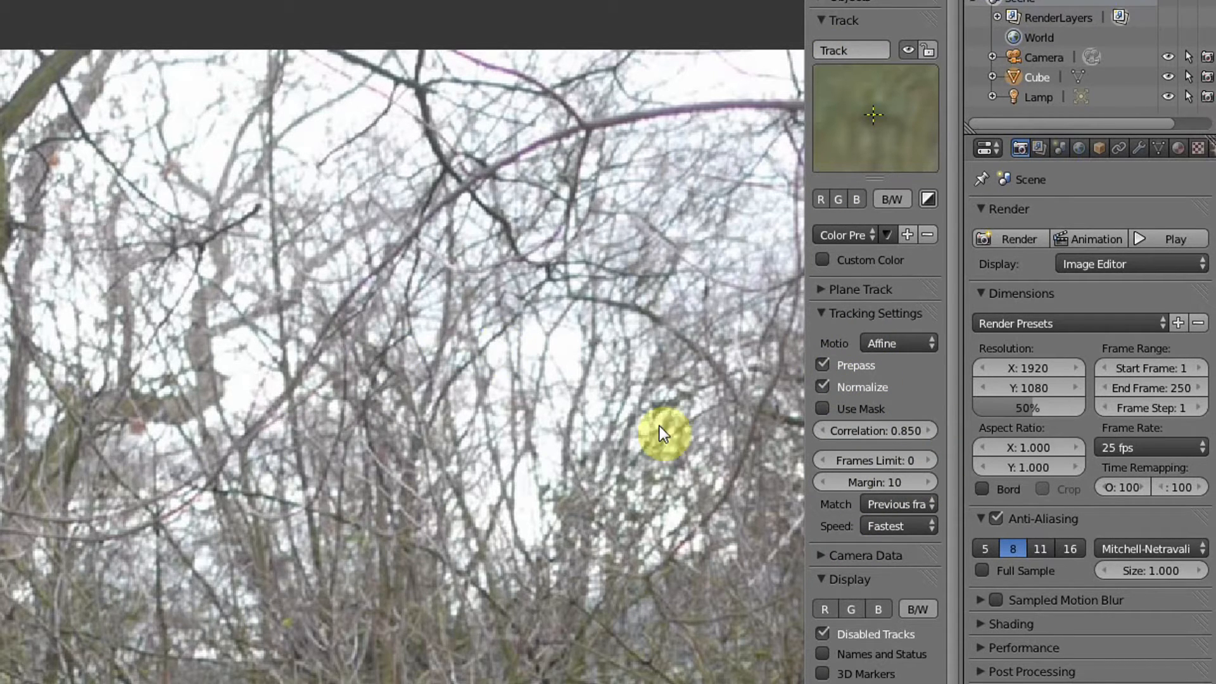
# - Set the selected track's tracking speed to Quarter and expand its Camera Data settings
pyautogui.click(884, 529)
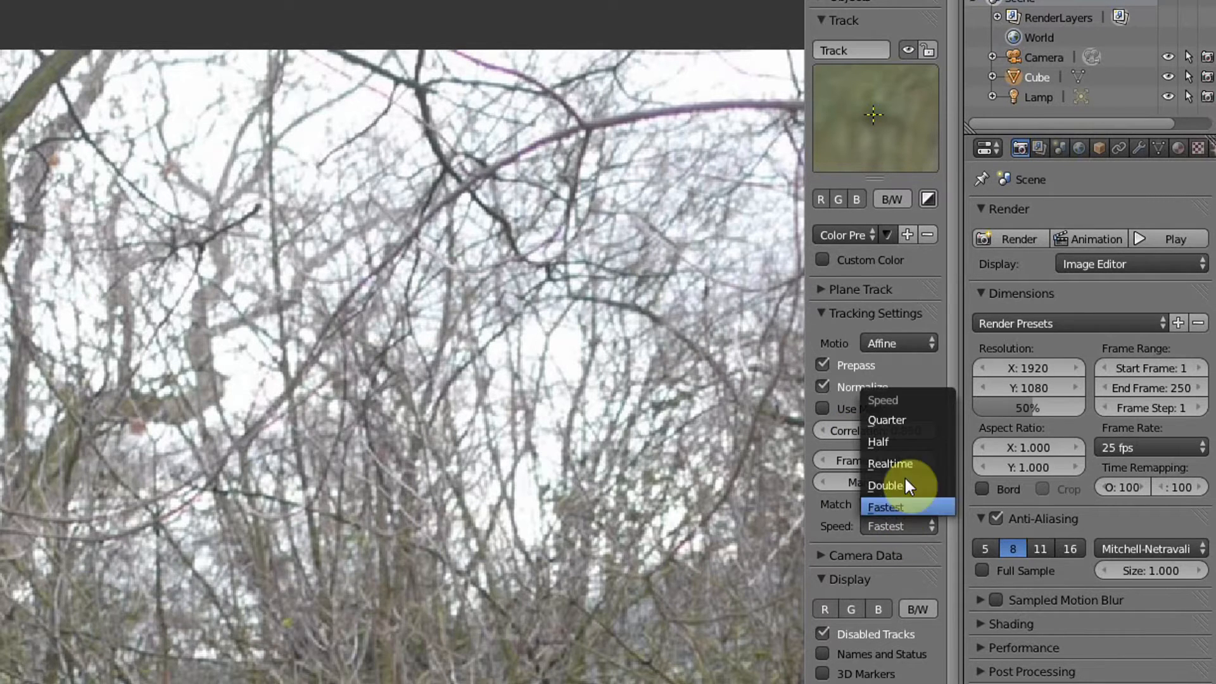
pyautogui.click(888, 419)
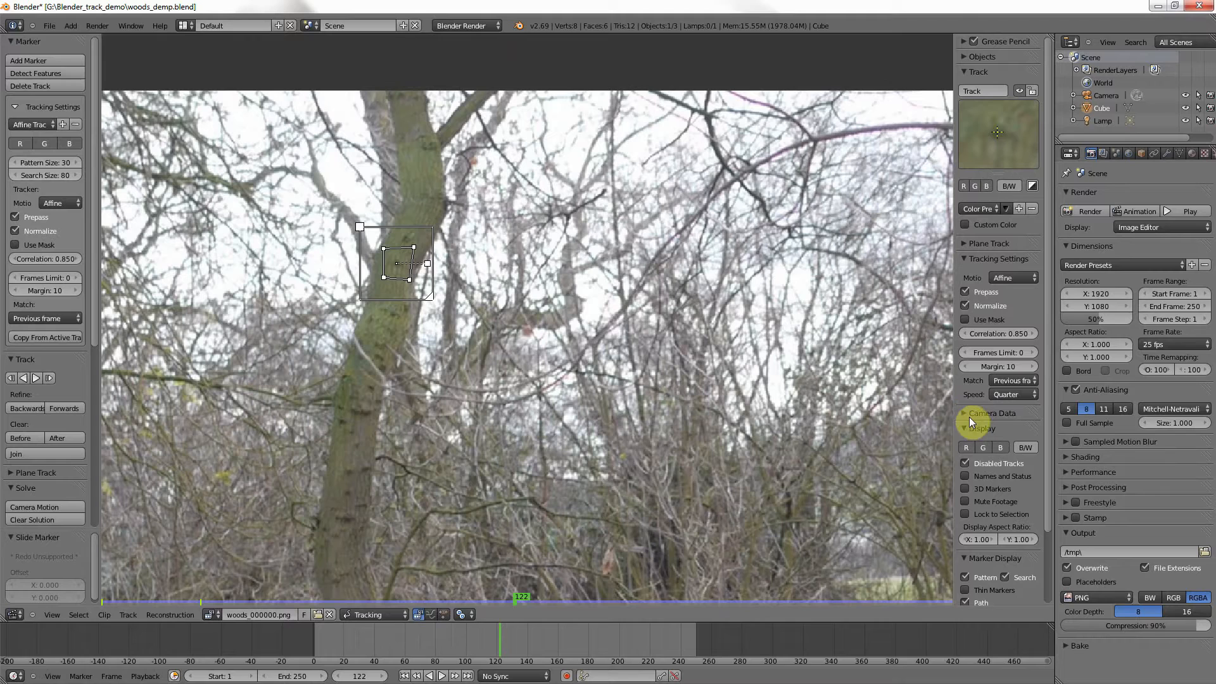
pyautogui.click(966, 416)
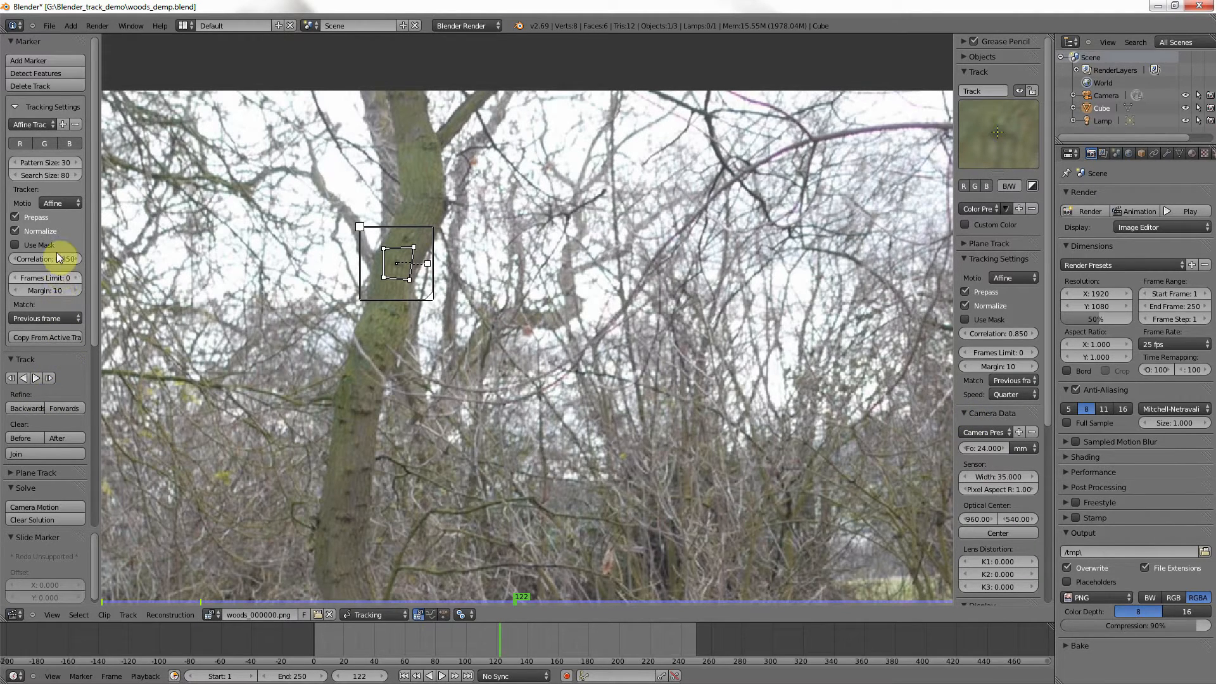
# - Copy the active track's tracking settings to the default settings for new markers
pyautogui.scroll(-1, 52, 262)
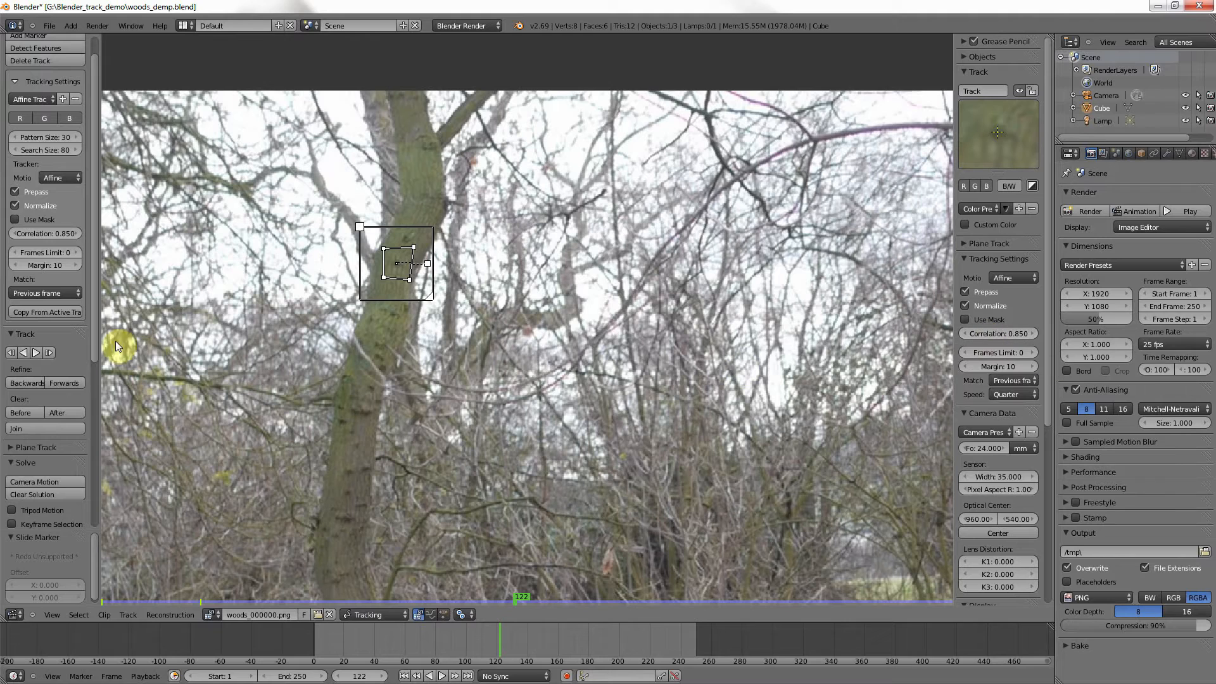
pyautogui.click(57, 312)
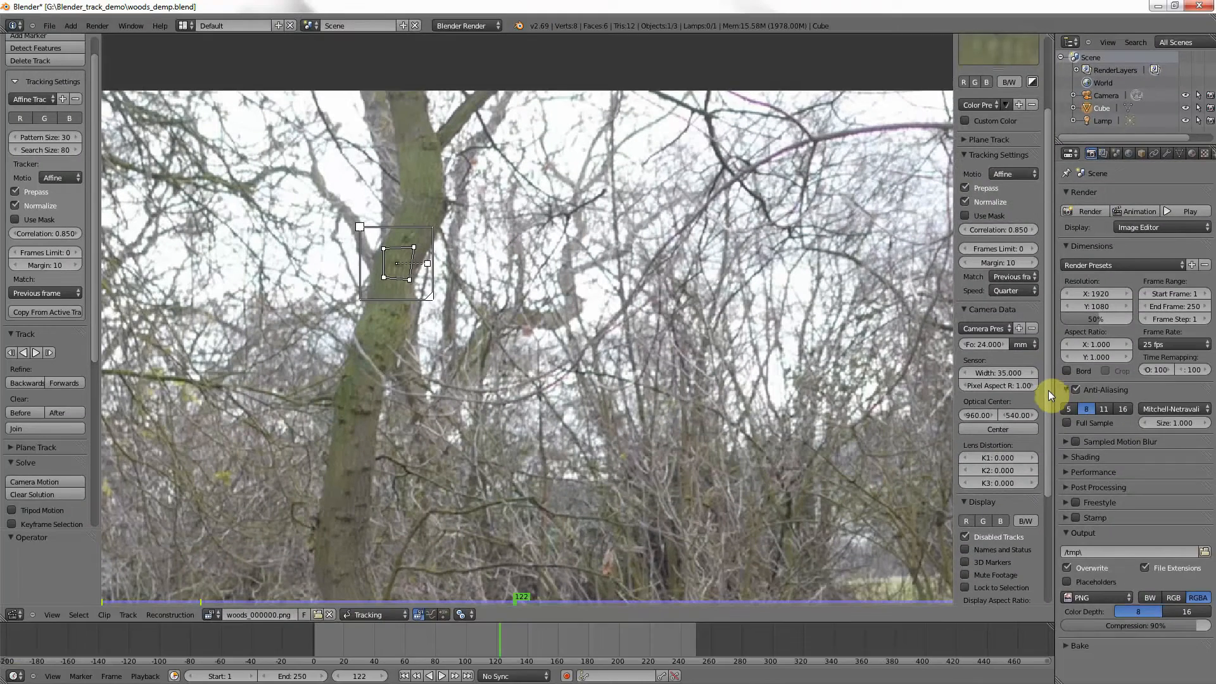
pyautogui.scroll(-5, 1165, 493)
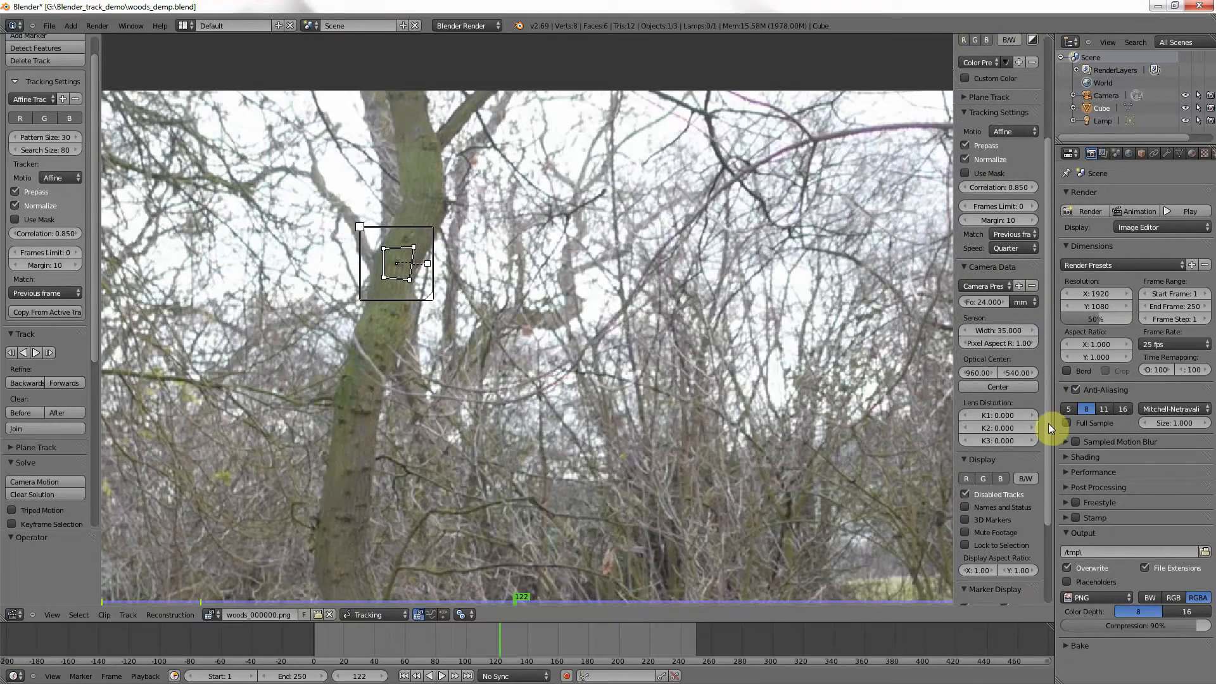
pyautogui.scroll(-1, 1049, 432)
pyautogui.scroll(10, 1051, 443)
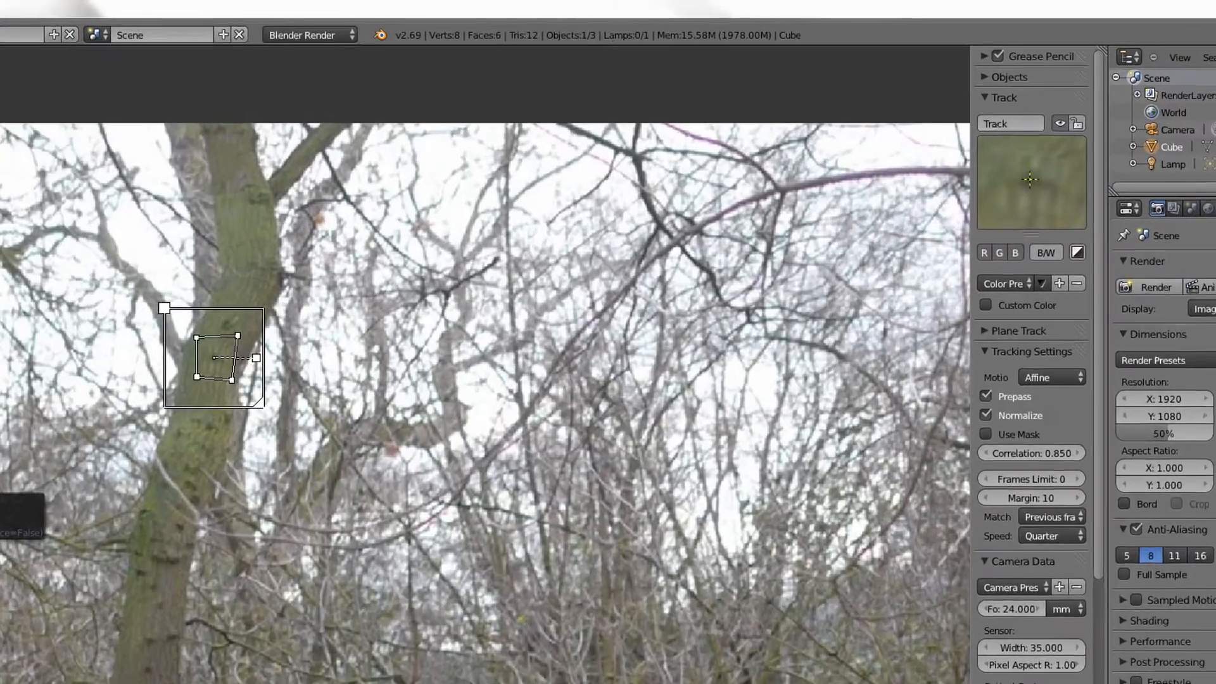
# - Track the marker forward from frame 122, one frame at a time up to frame 149 and continuously on to frame 196
pyautogui.hotkey('alt', 'Right')
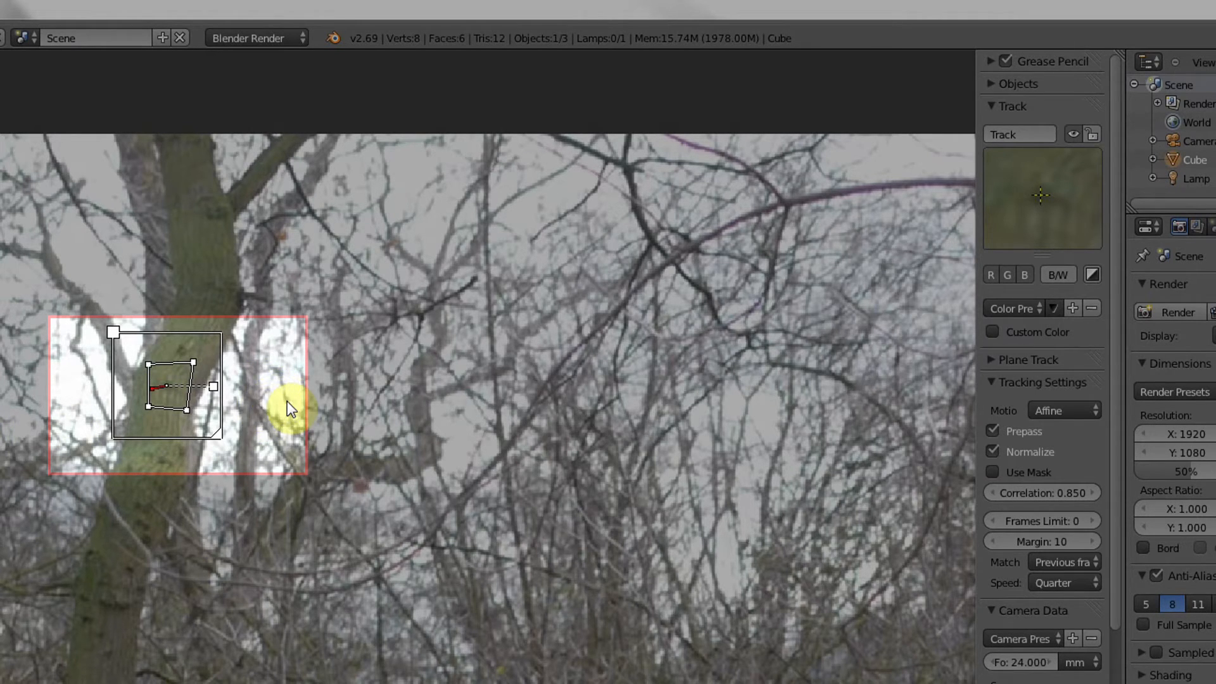
pyautogui.hotkey('alt', 'Right')
pyautogui.hotkey('alt', 'Right')
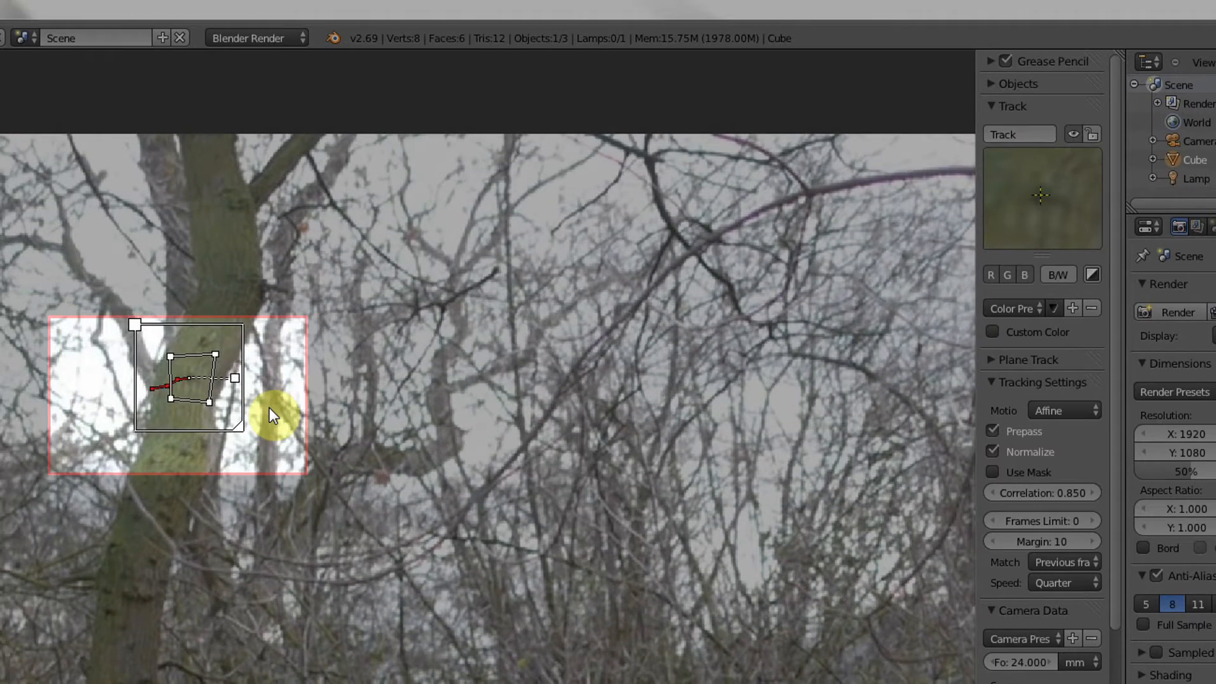
pyautogui.hotkey('alt', 'Right')
pyautogui.hotkey('alt', 'Right')
pyautogui.hotkey('alt', 'Right')
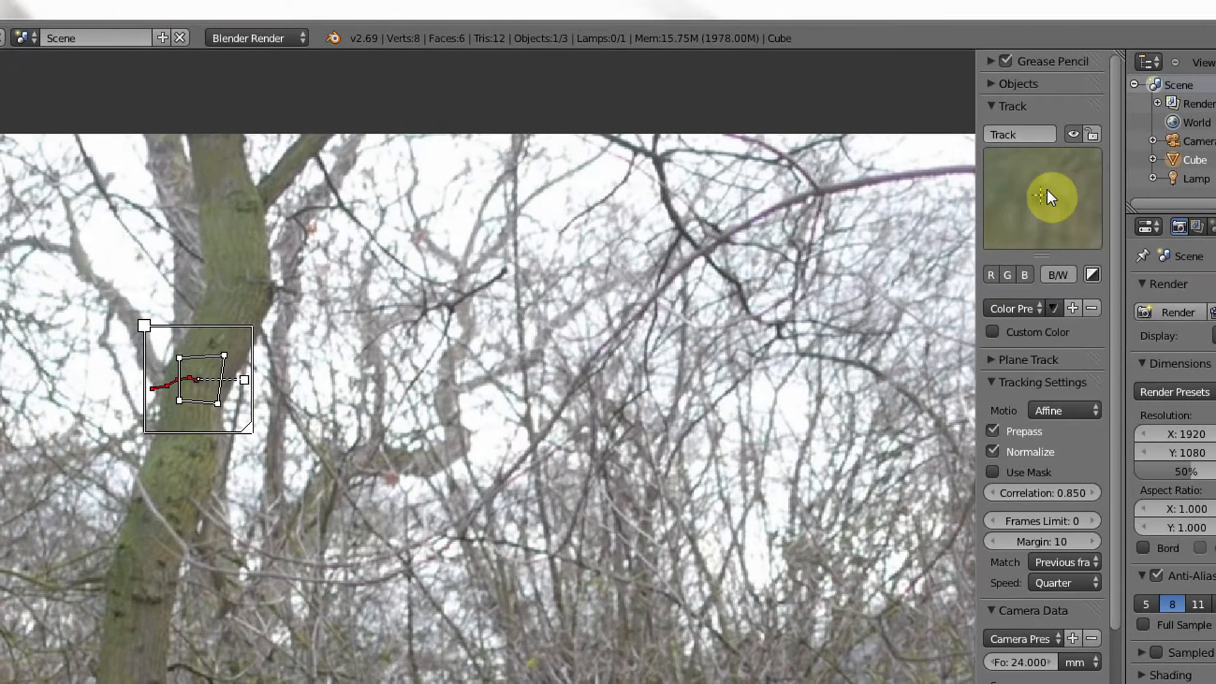
pyautogui.hotkey('alt', 'Right')
pyautogui.hotkey('alt', 'Right')
pyautogui.hotkey('alt', 'Right')
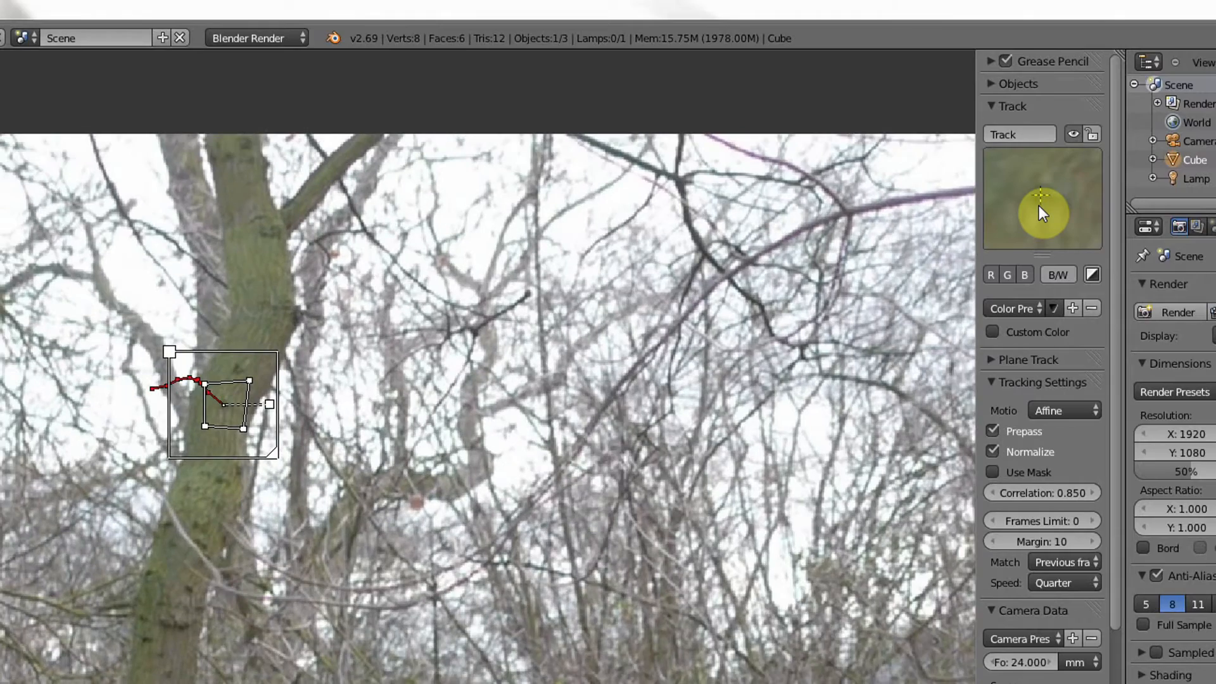
pyautogui.hotkey('alt', 'Right')
pyautogui.hotkey('alt', 'Right')
pyautogui.hotkey('alt', 'Right')
pyautogui.hotkey('alt', 'Right')
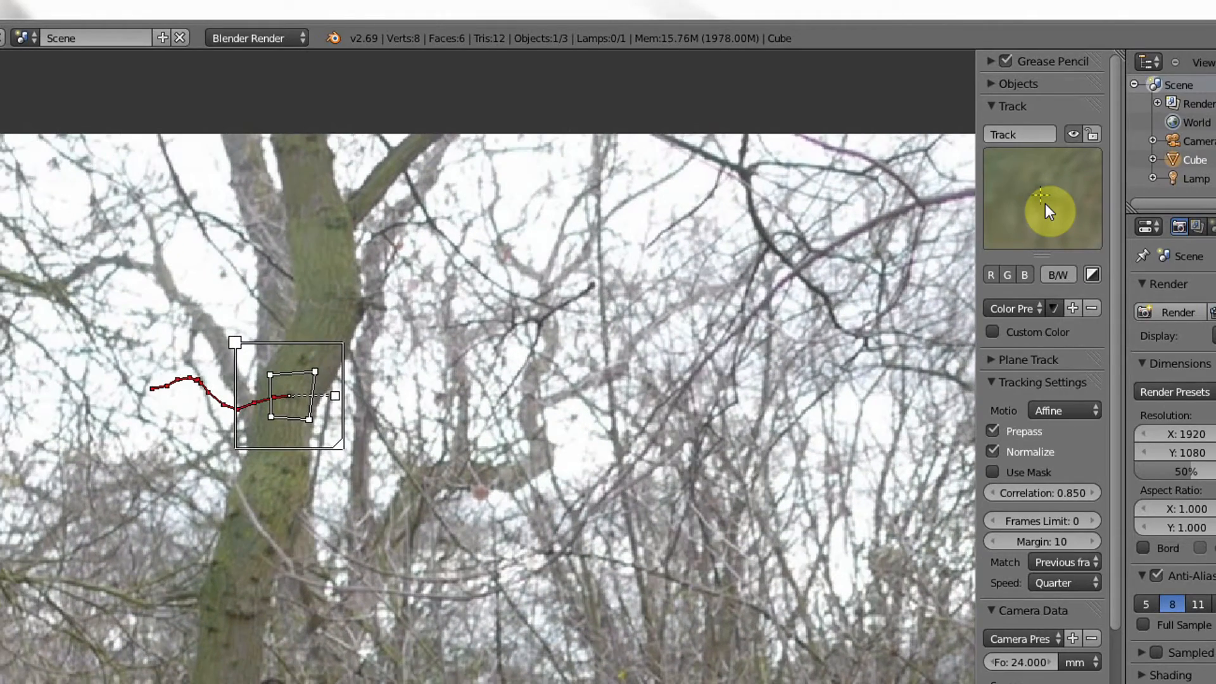
pyautogui.hotkey('alt', 'Right')
pyautogui.hotkey('alt', 'Right')
pyautogui.hotkey('alt', 'Right')
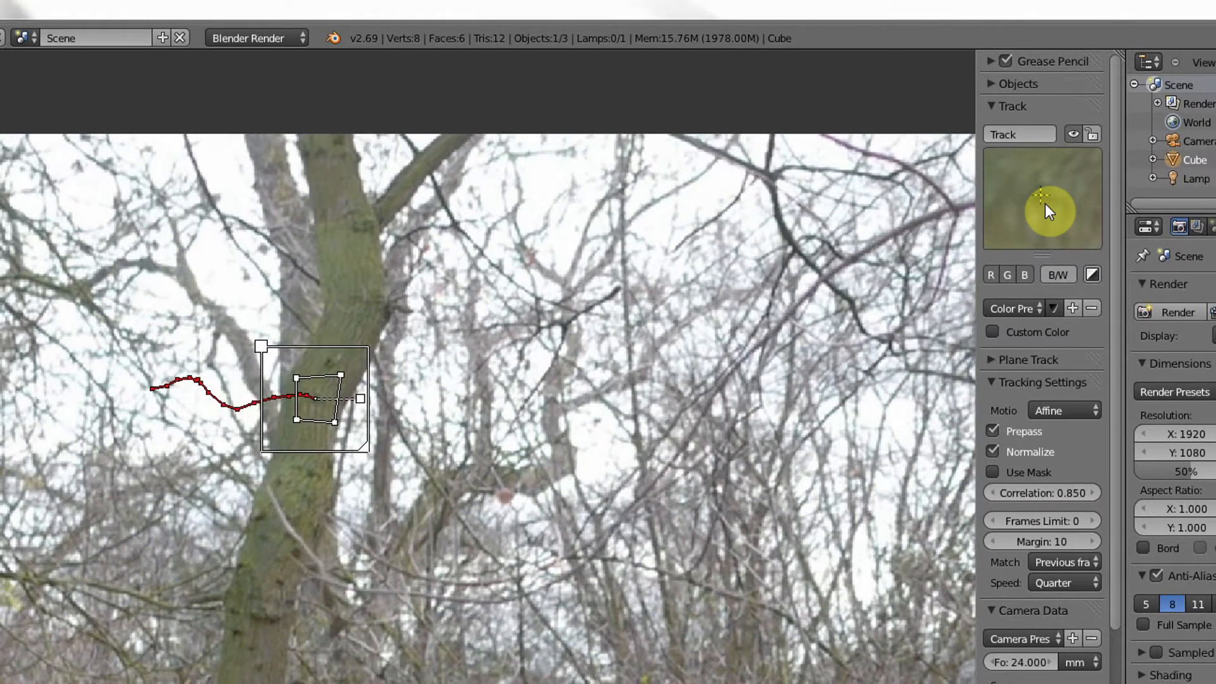
pyautogui.hotkey('alt', 'Right')
pyautogui.hotkey('alt', 'Right')
pyautogui.hotkey('alt', 'Right')
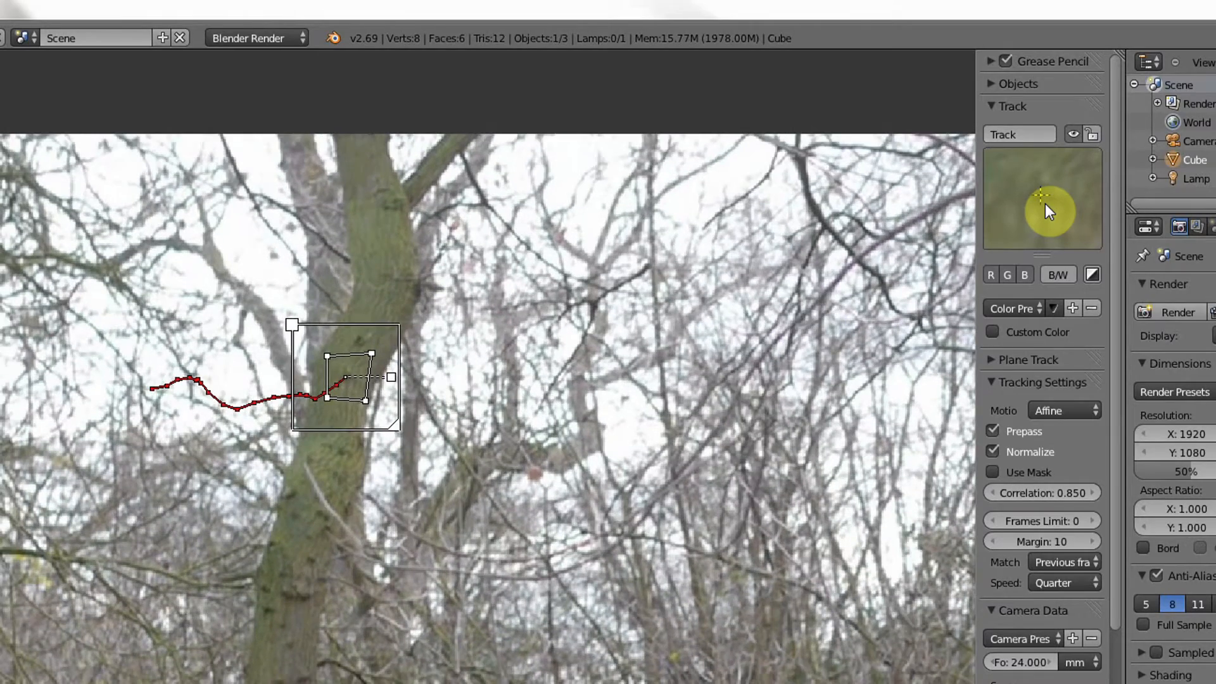
pyautogui.hotkey('alt', 'Right')
pyautogui.hotkey('alt', 'Right')
pyautogui.hotkey('alt', 'Right')
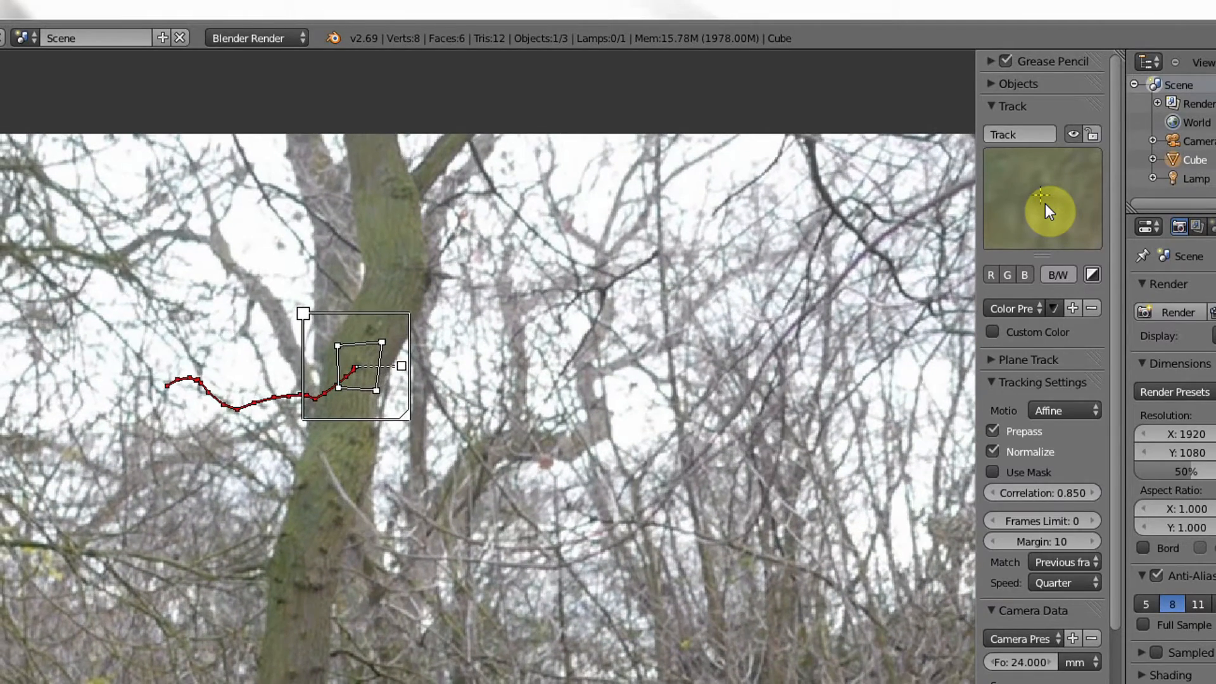
pyautogui.hotkey('alt', 'Right')
pyautogui.hotkey('alt', 'Right')
pyautogui.hotkey('alt', 'Right')
pyautogui.hotkey('alt', 'Right')
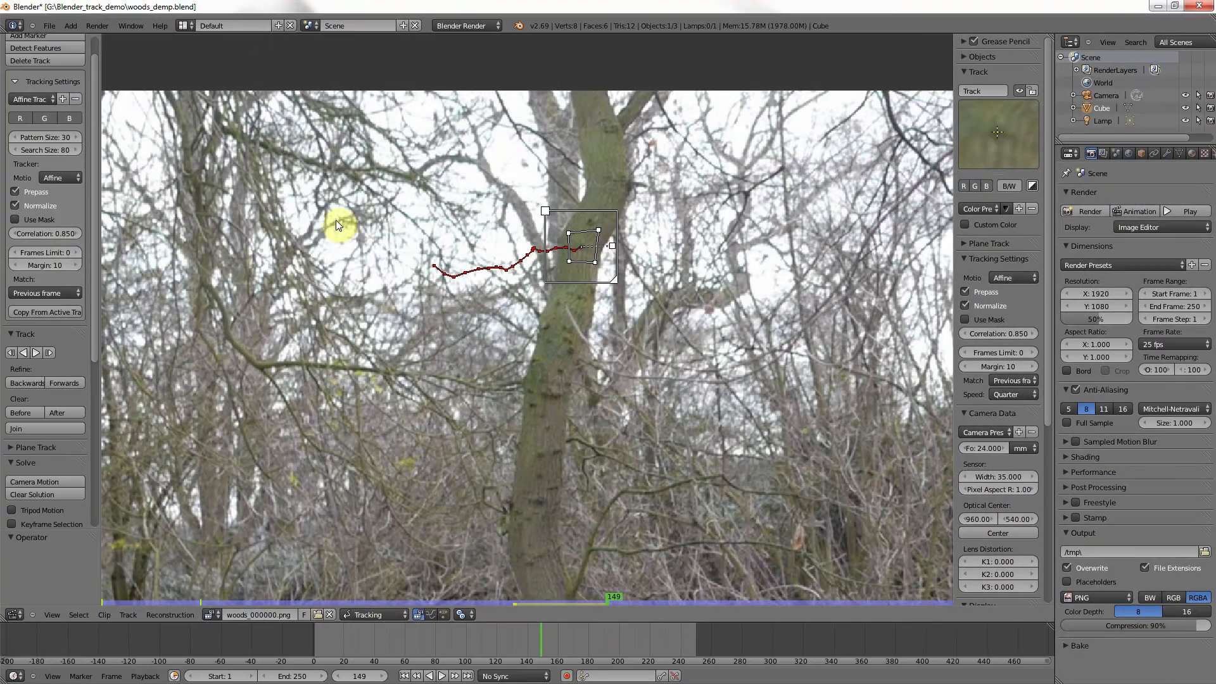
pyautogui.click(33, 356)
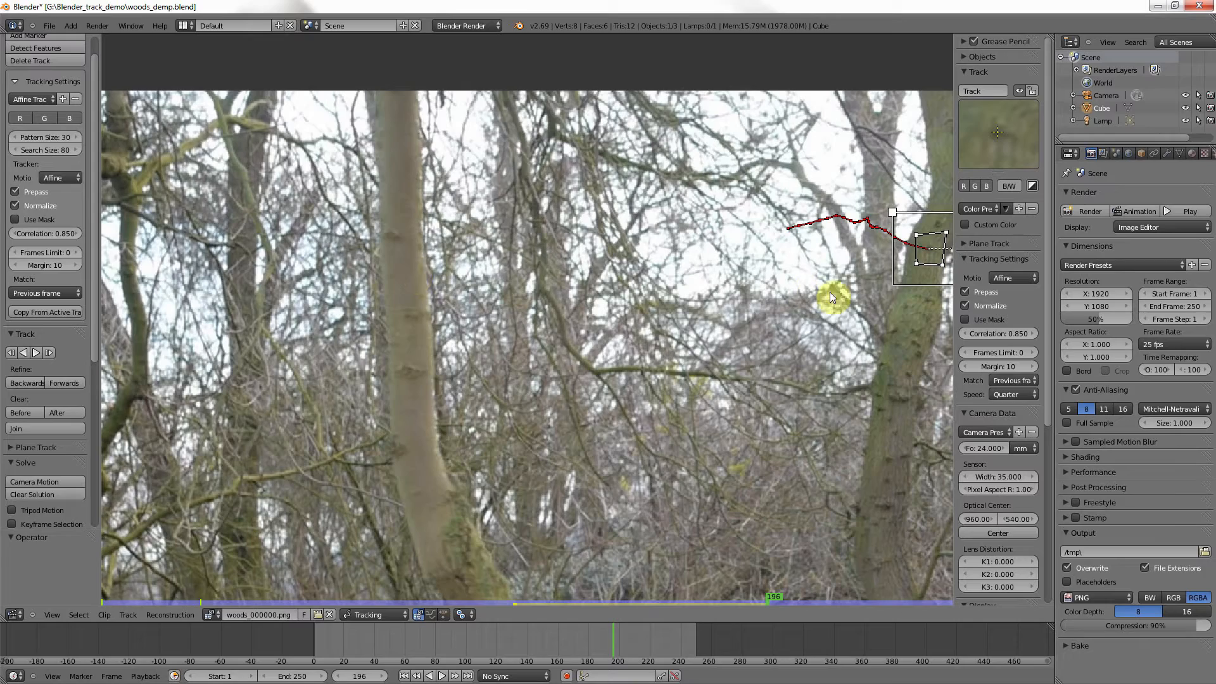
# - Lock the view to the selected track and continue tracking the marker forward from frame 196
pyautogui.scroll(-5, 993, 340)
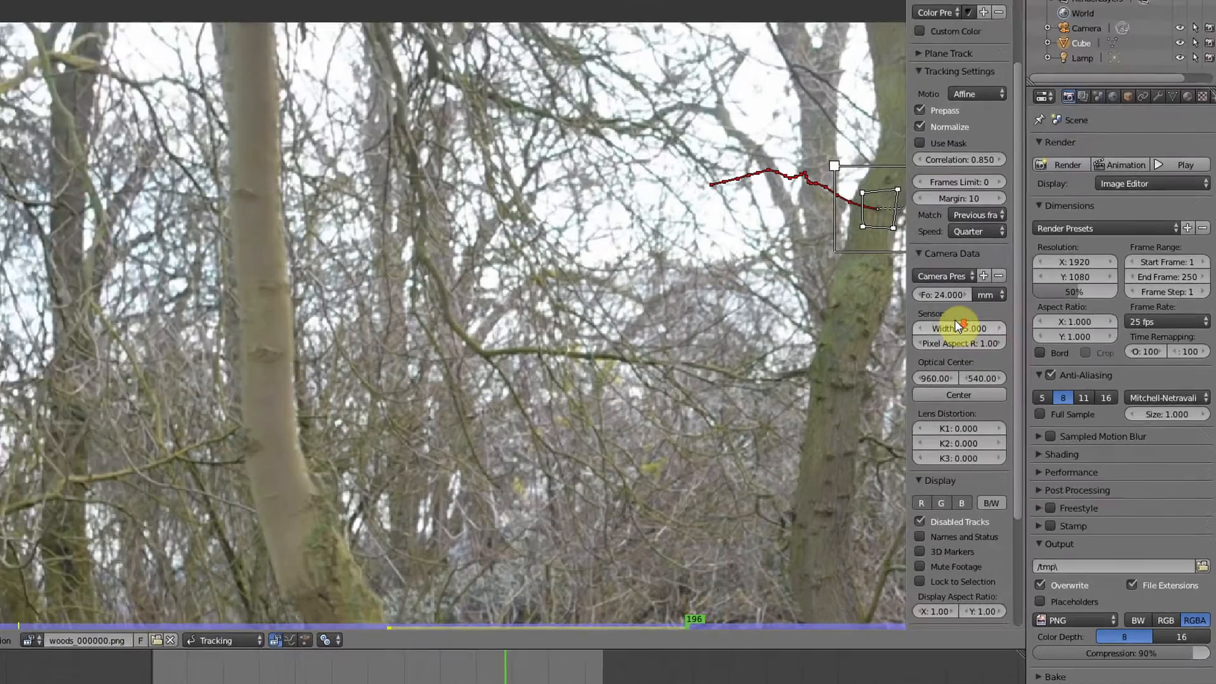
pyautogui.scroll(-5, 958, 326)
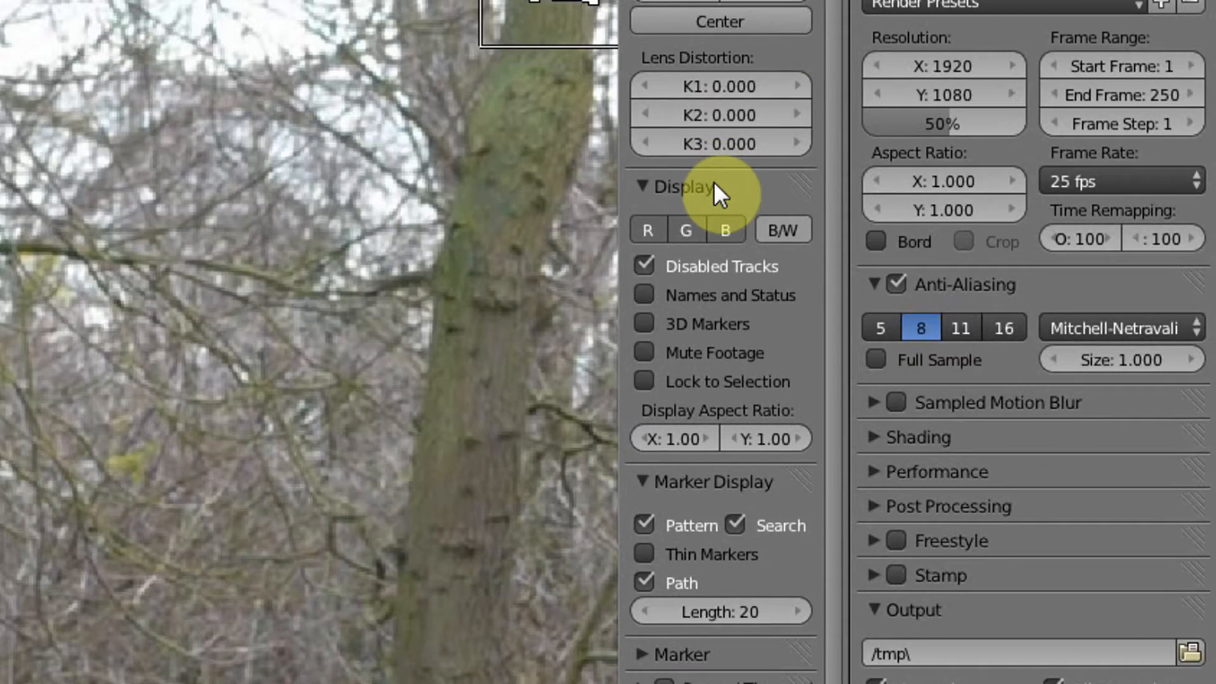
pyautogui.click(645, 380)
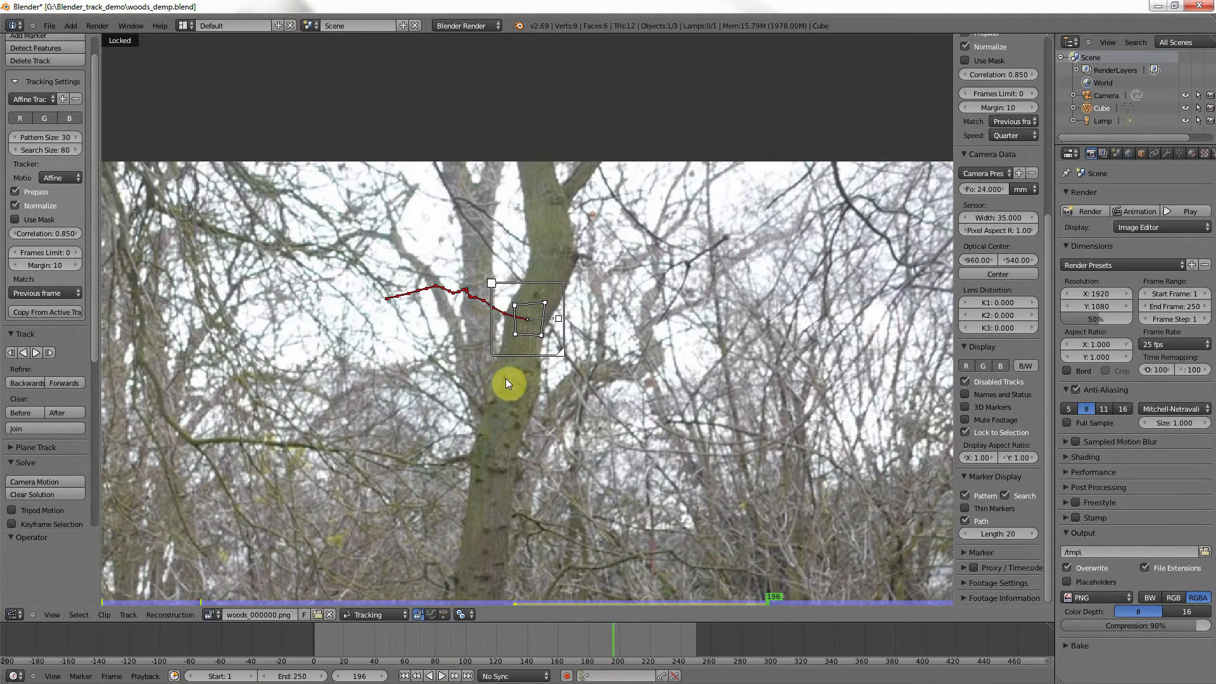
pyautogui.click(36, 355)
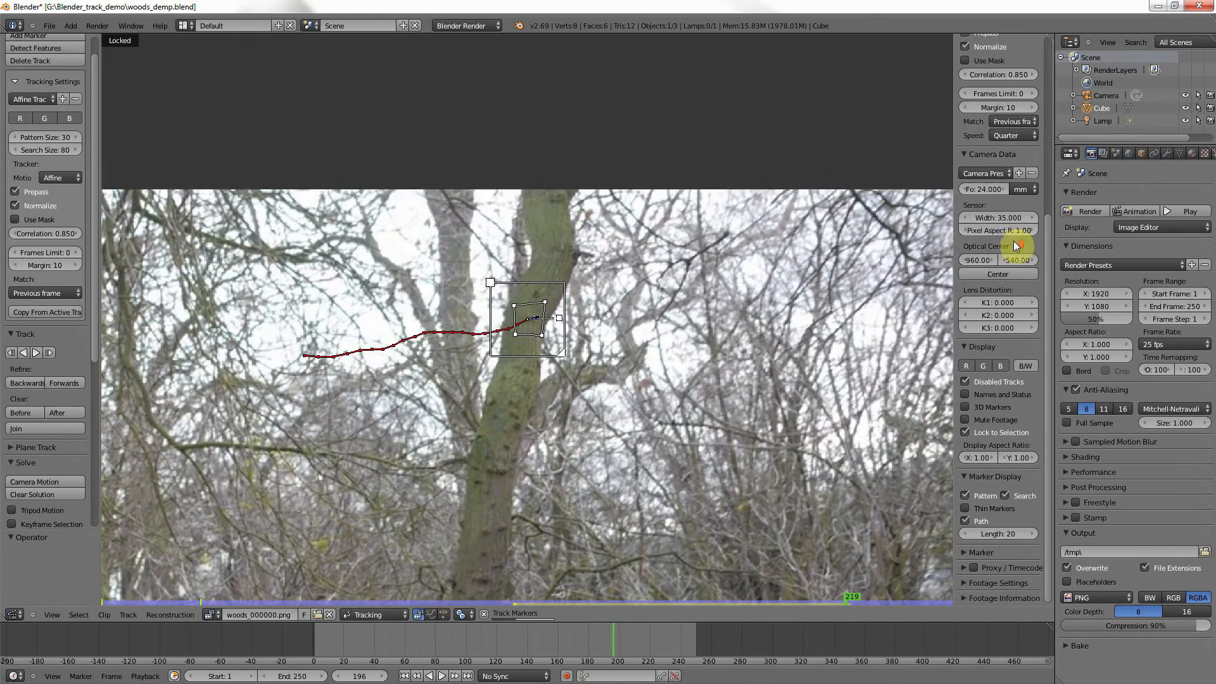
pyautogui.scroll(8, 1013, 243)
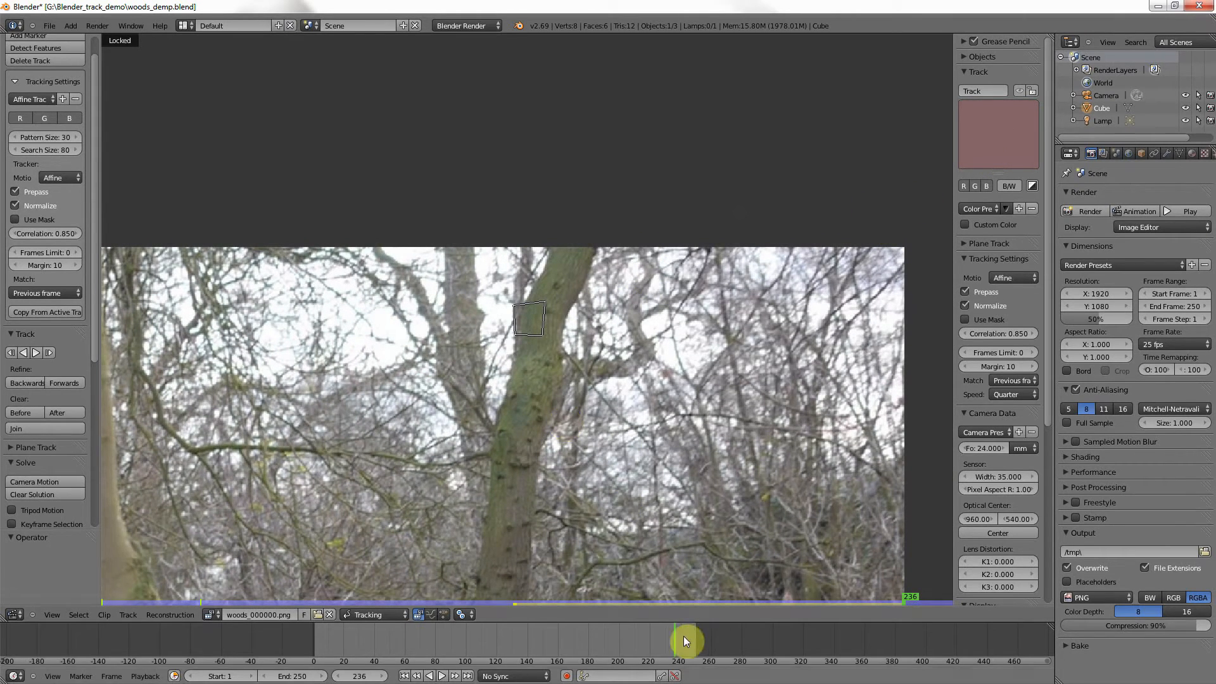
# - Shrink and reshape the marker's pattern area by its corners at frame 235, and track it forward to frame 250
pyautogui.moveTo(682, 636); pyautogui.dragTo(672, 639)
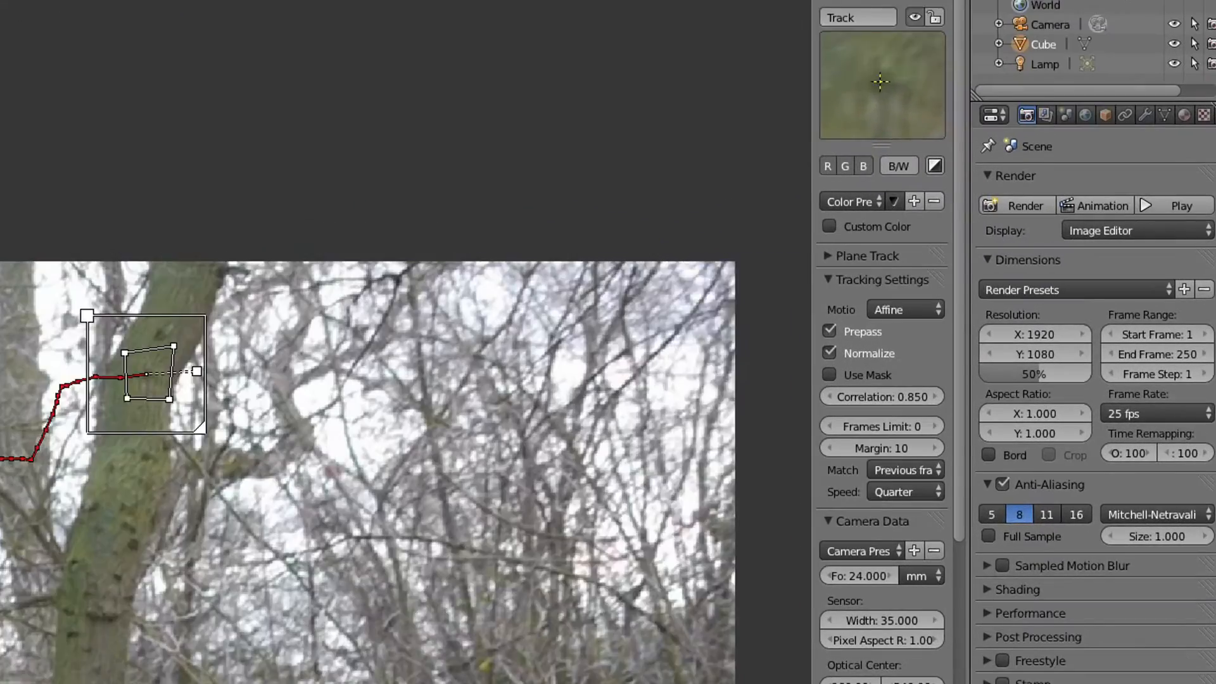
pyautogui.press('Right')
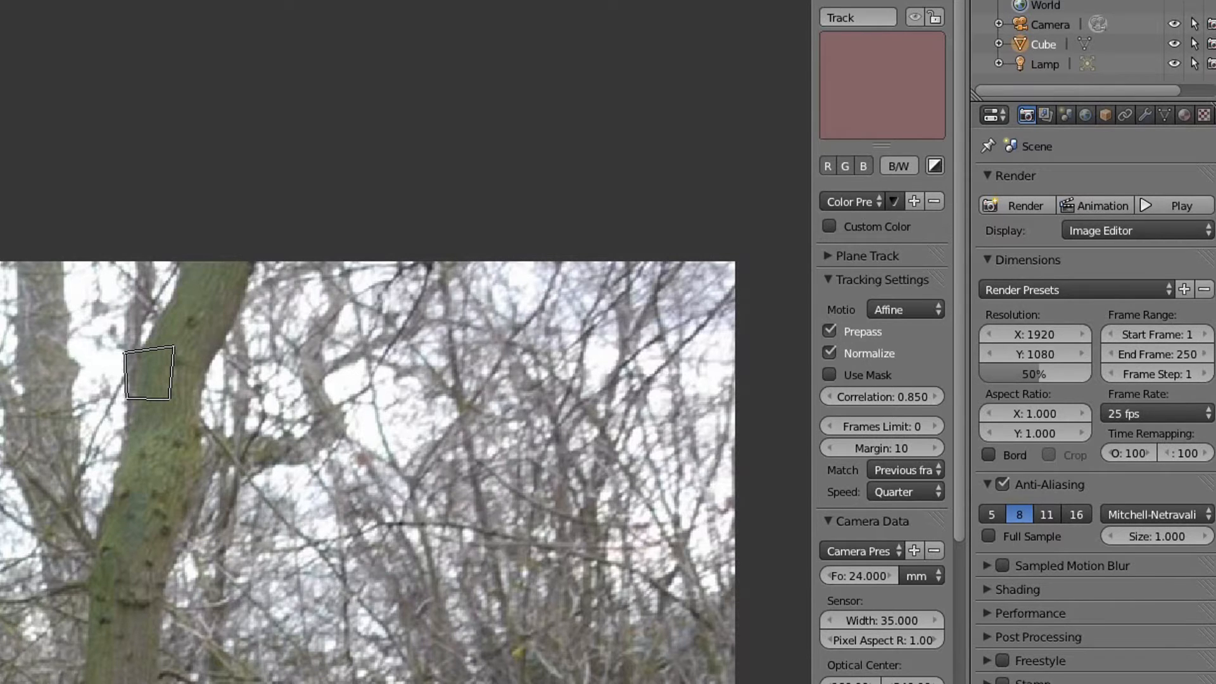
pyautogui.press('Left')
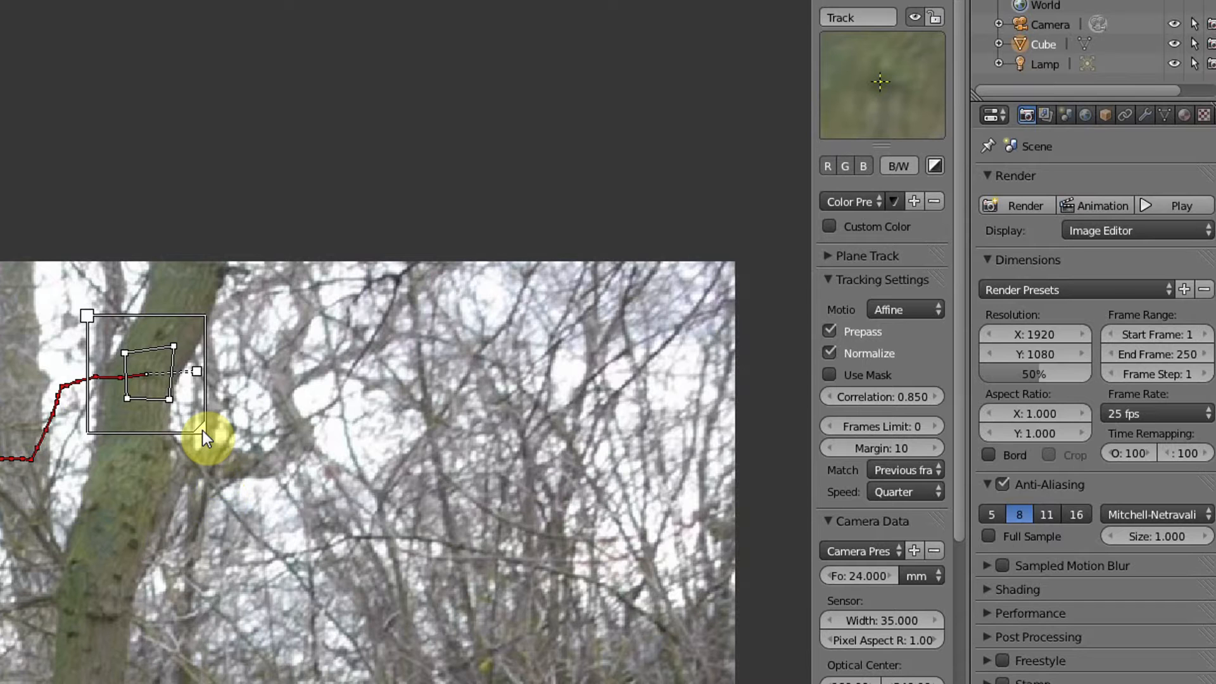
pyautogui.press('Right')
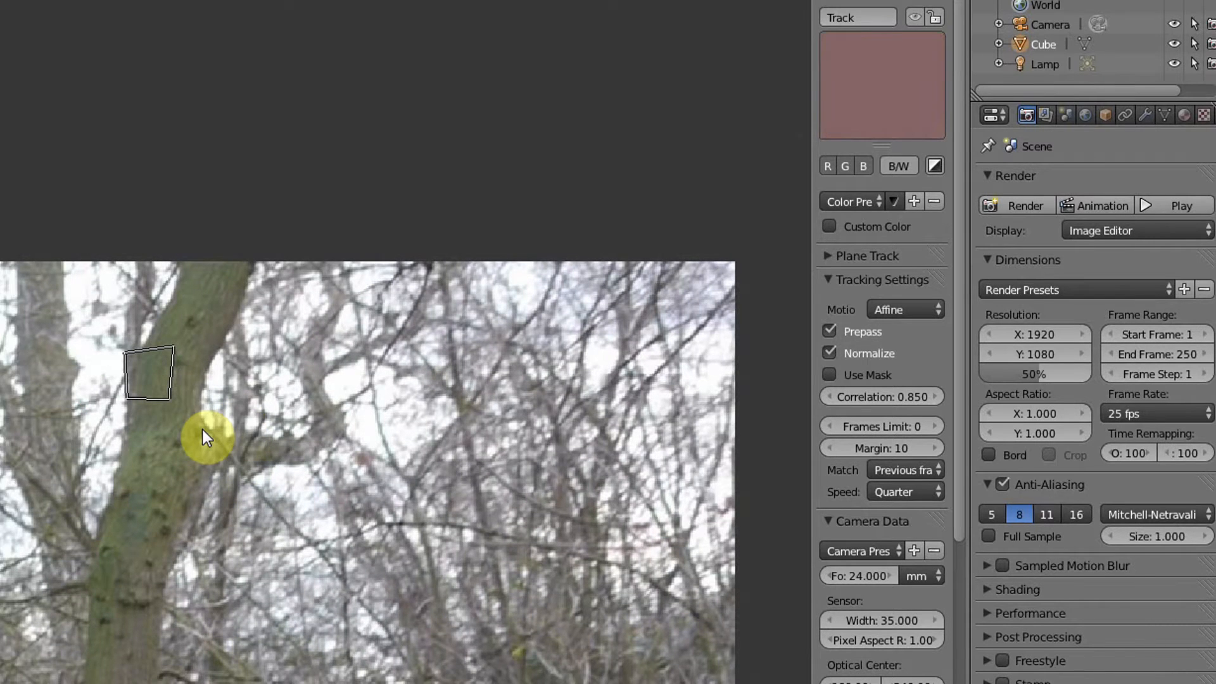
pyautogui.press('Left')
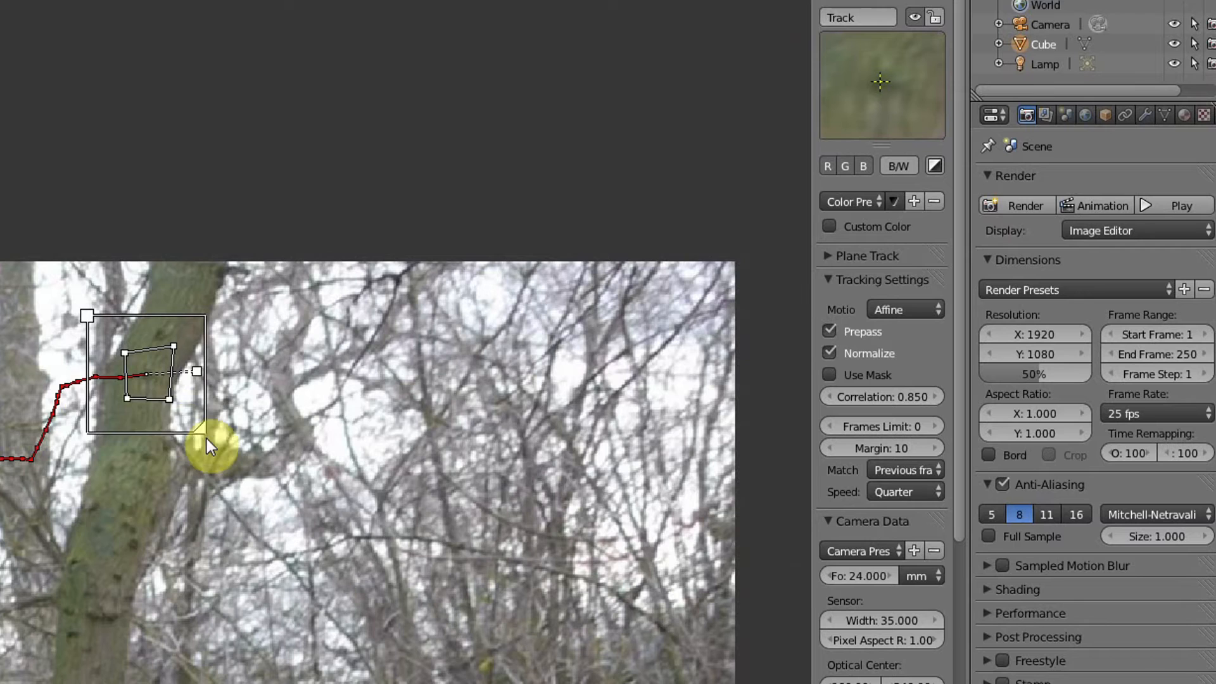
pyautogui.moveTo(128, 396); pyautogui.dragTo(117, 396)
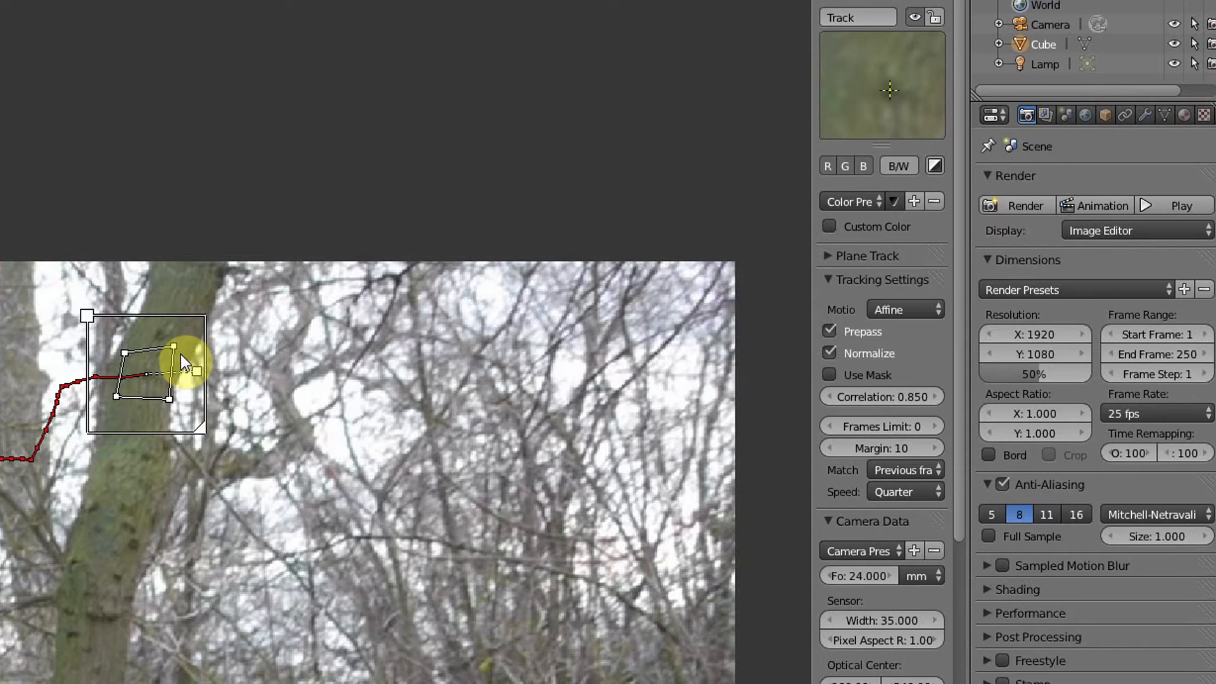
pyautogui.moveTo(170, 400); pyautogui.dragTo(160, 400)
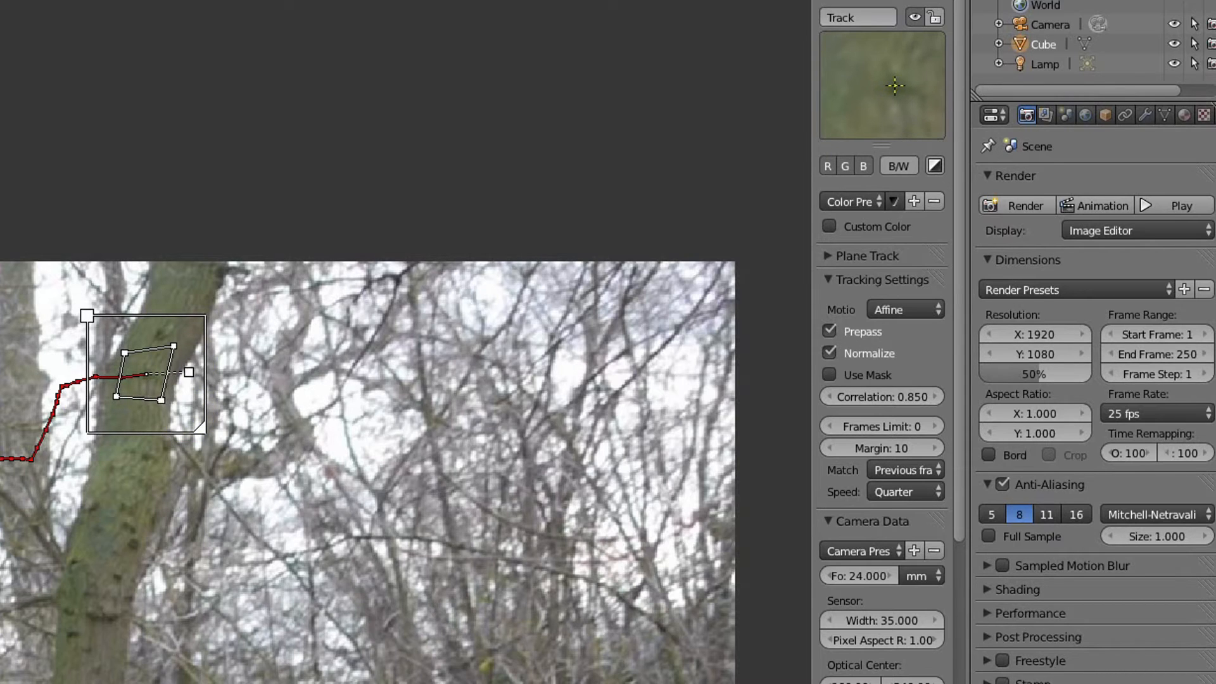
pyautogui.moveTo(175, 345); pyautogui.dragTo(133, 349)
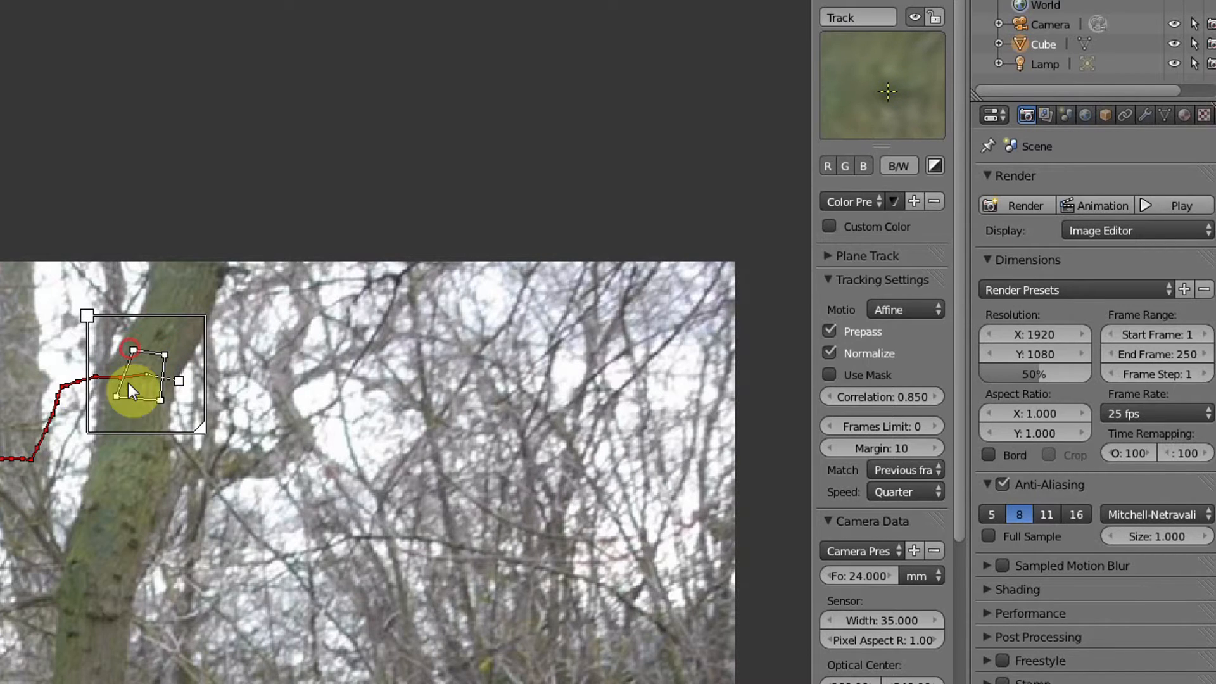
pyautogui.moveTo(117, 394); pyautogui.dragTo(123, 386)
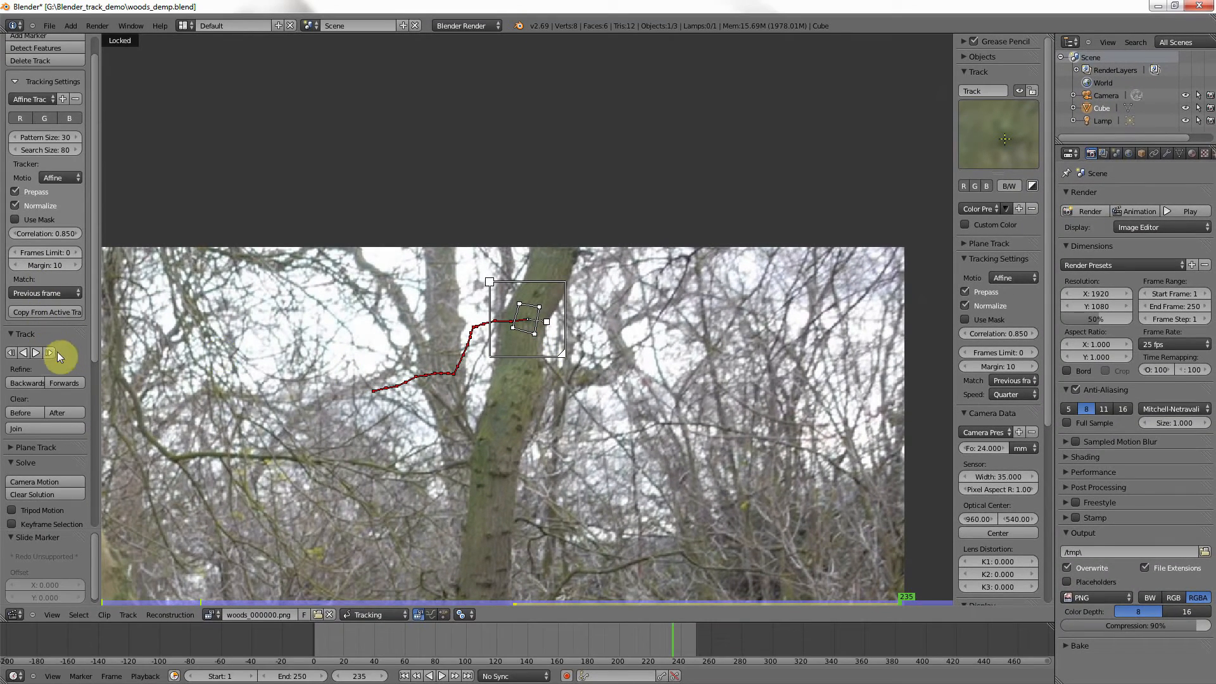
pyautogui.click(52, 352)
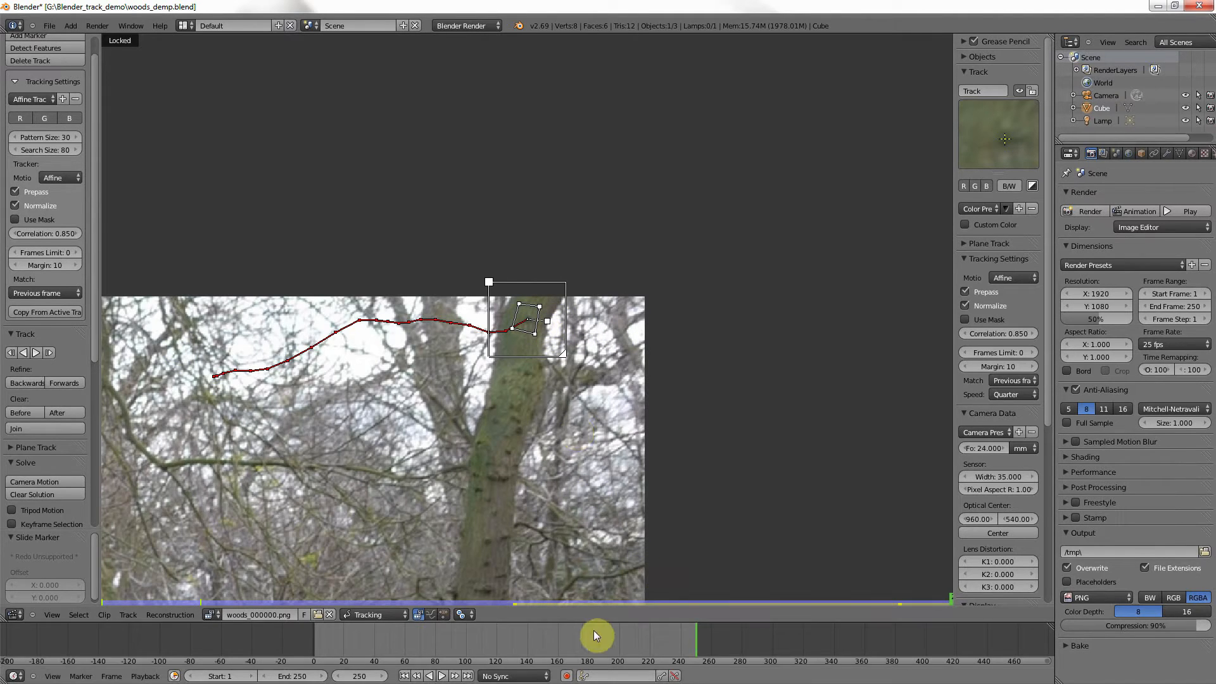
# - Track the marker backwards from frame 122 to frame 1, and return to frame 122
pyautogui.moveTo(491, 636)
pyautogui.mouseDown()
pyautogui.moveTo(518, 638)
pyautogui.moveTo(500, 644)
pyautogui.mouseUp()
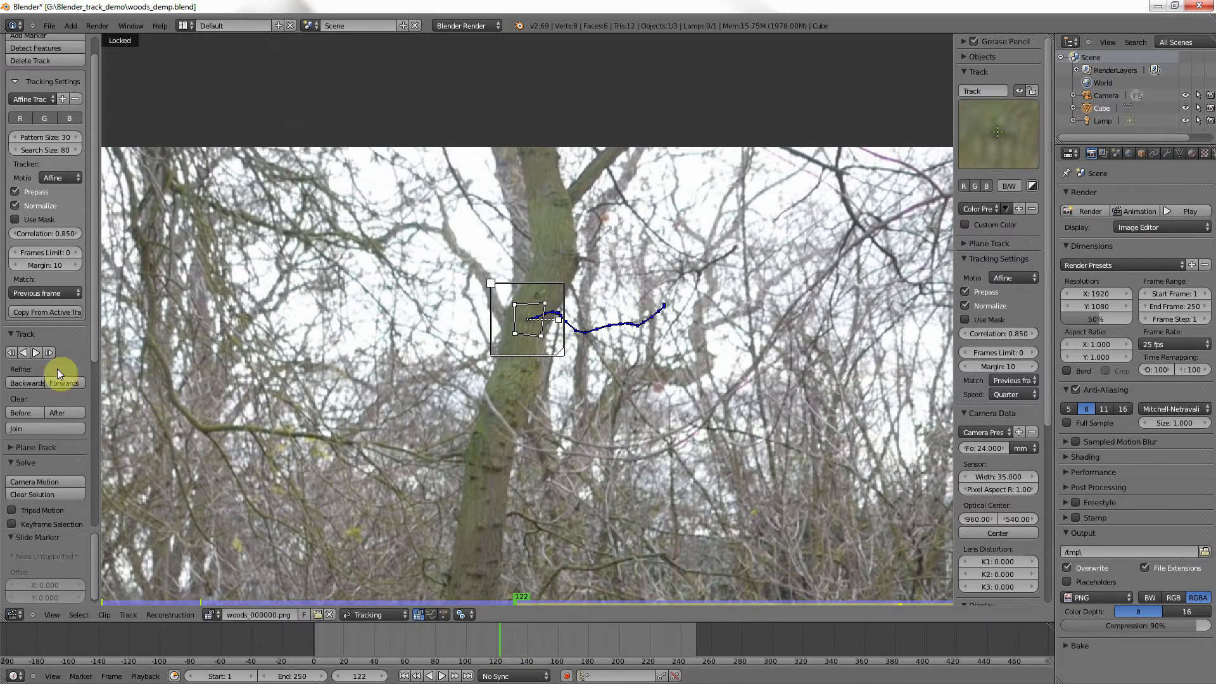
pyautogui.click(24, 353)
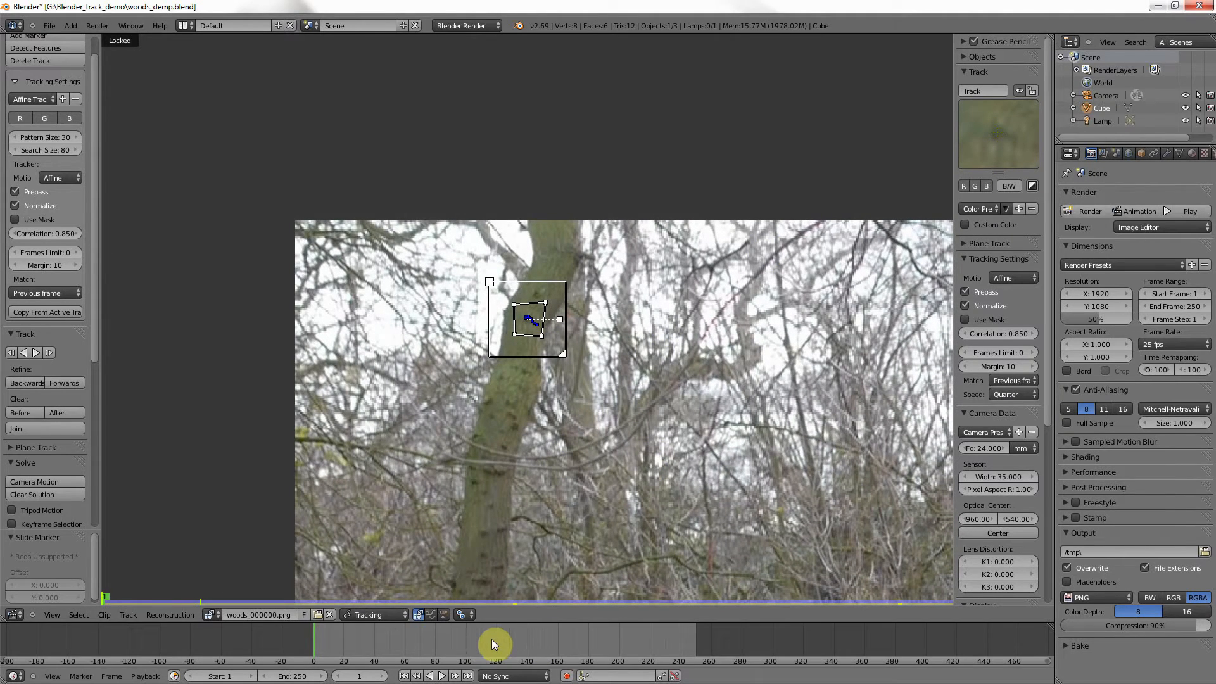
pyautogui.moveTo(491, 640); pyautogui.dragTo(499, 641)
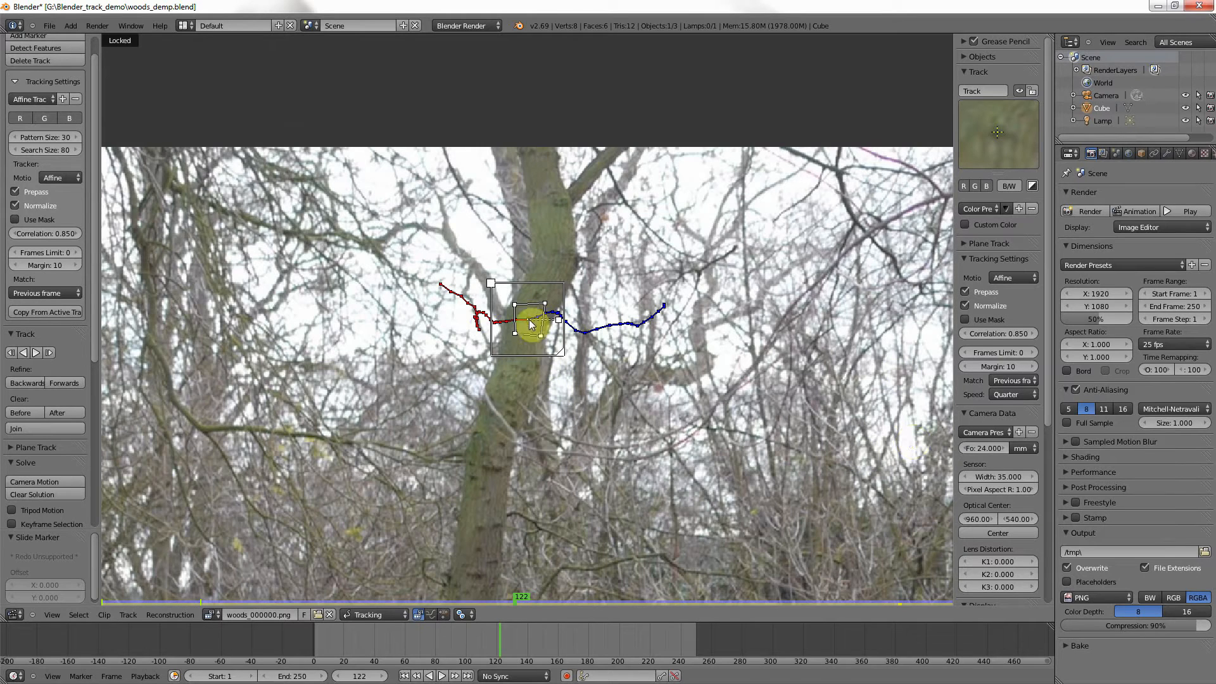
# - Add two new markers on the tree trunk above the first marker at frame 122 and select both
pyautogui.keyDown('ctrl'); pyautogui.click(556, 202); pyautogui.keyUp('ctrl')
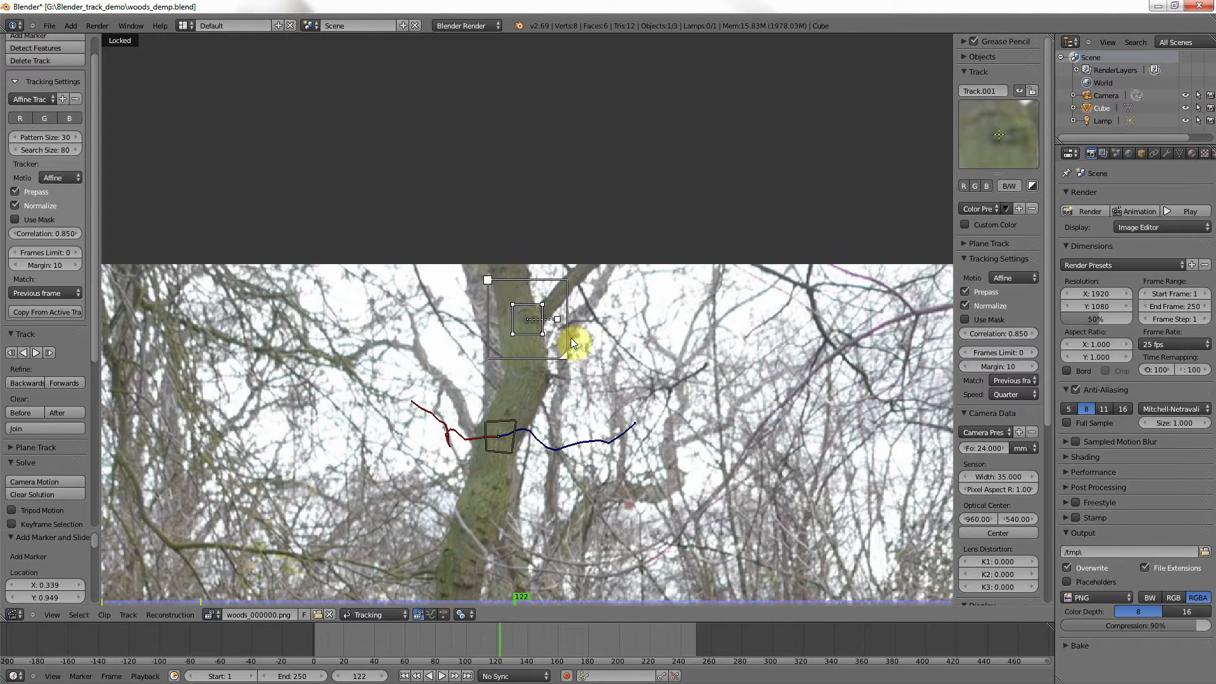
pyautogui.keyDown('ctrl'); pyautogui.click(523, 375); pyautogui.keyUp('ctrl')
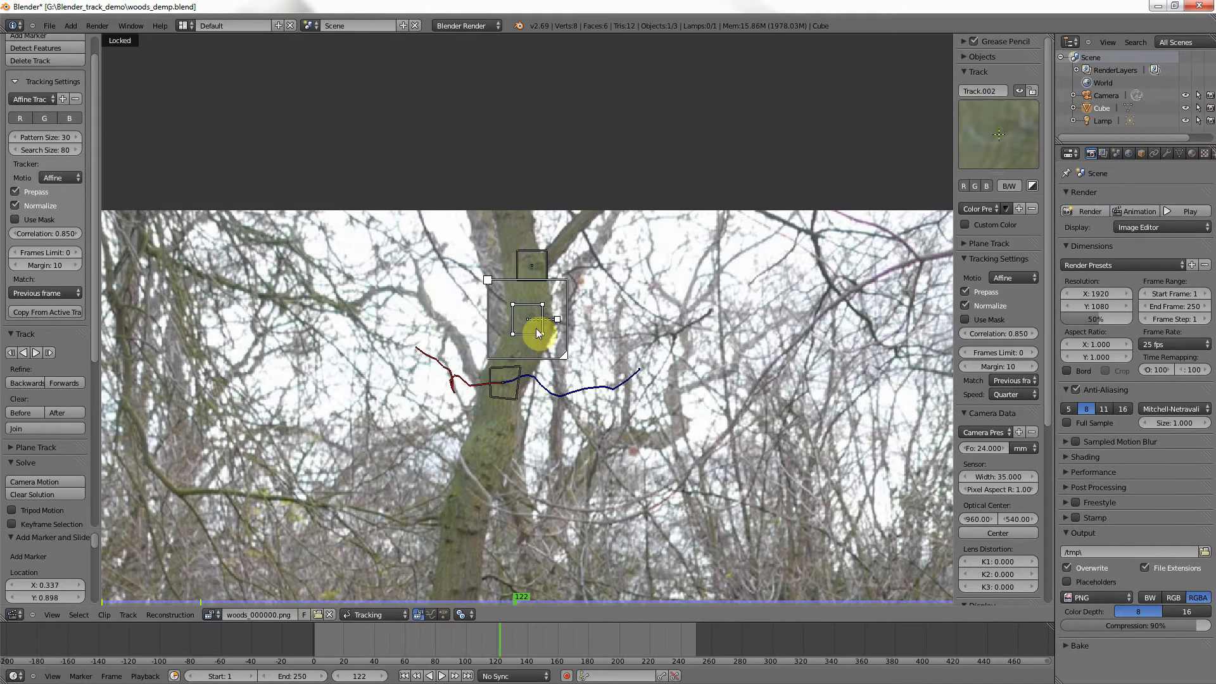
pyautogui.click(535, 260)
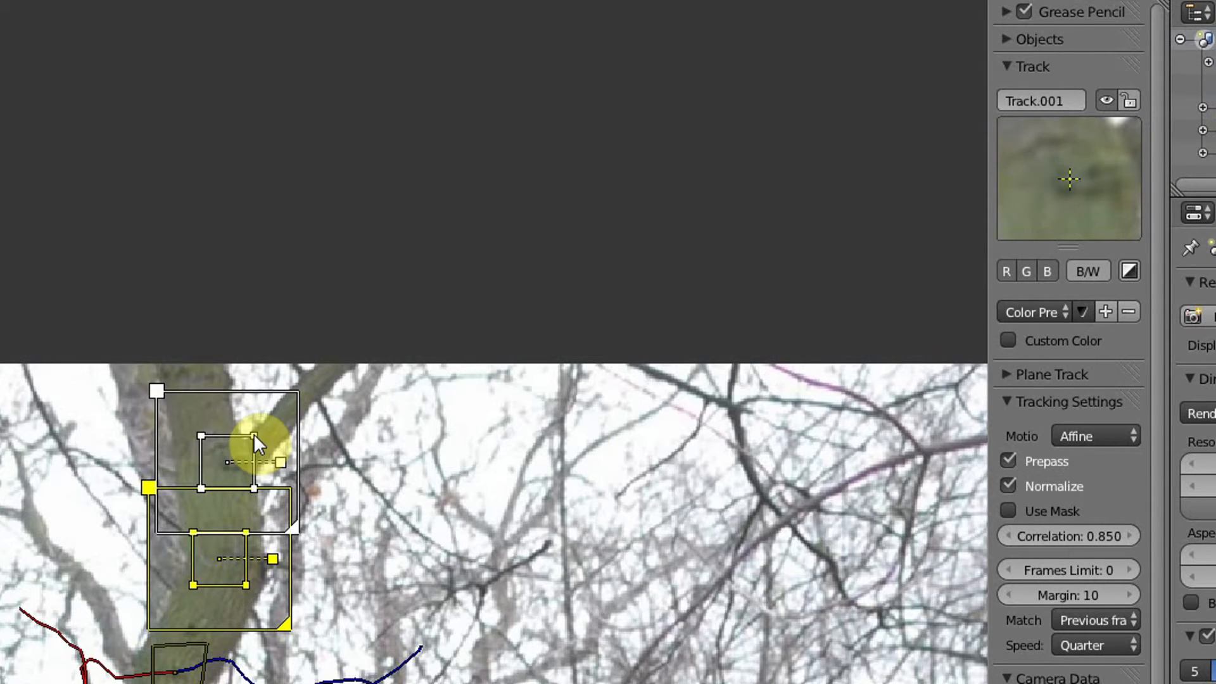
# - Shrink and reshape the pattern areas of the two new trunk markers by their corners
pyautogui.moveTo(253, 433); pyautogui.dragTo(213, 434)
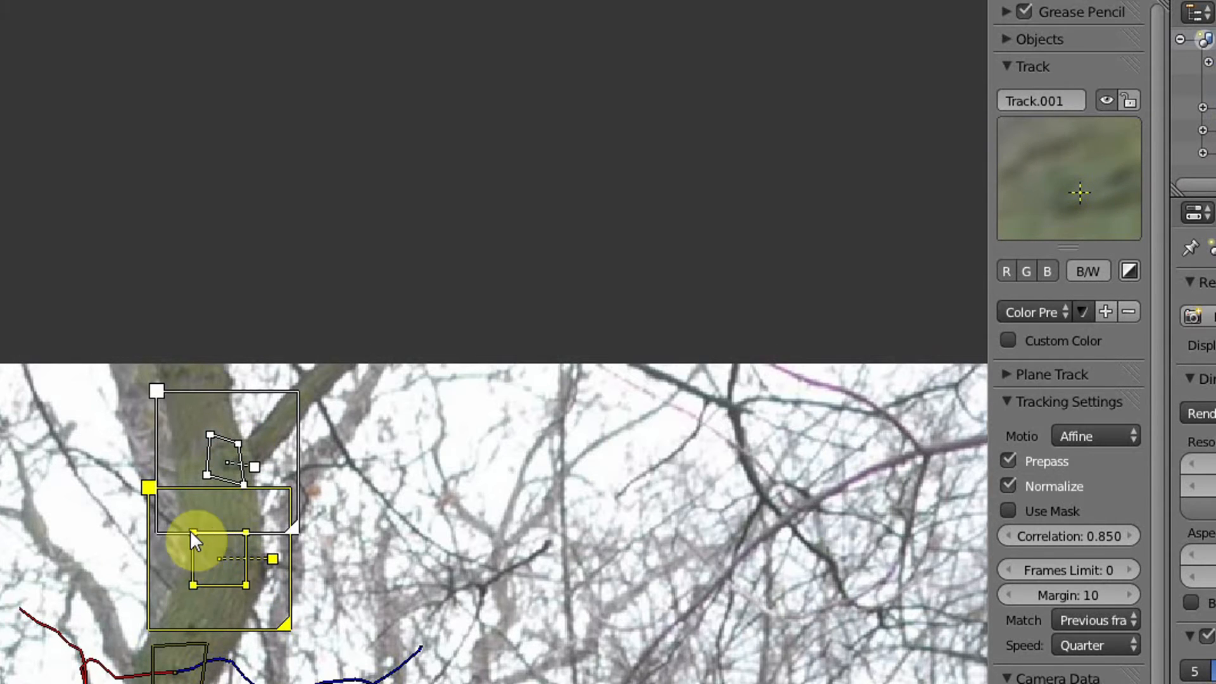
pyautogui.moveTo(192, 532); pyautogui.dragTo(204, 534)
pyautogui.moveTo(193, 585); pyautogui.dragTo(202, 583)
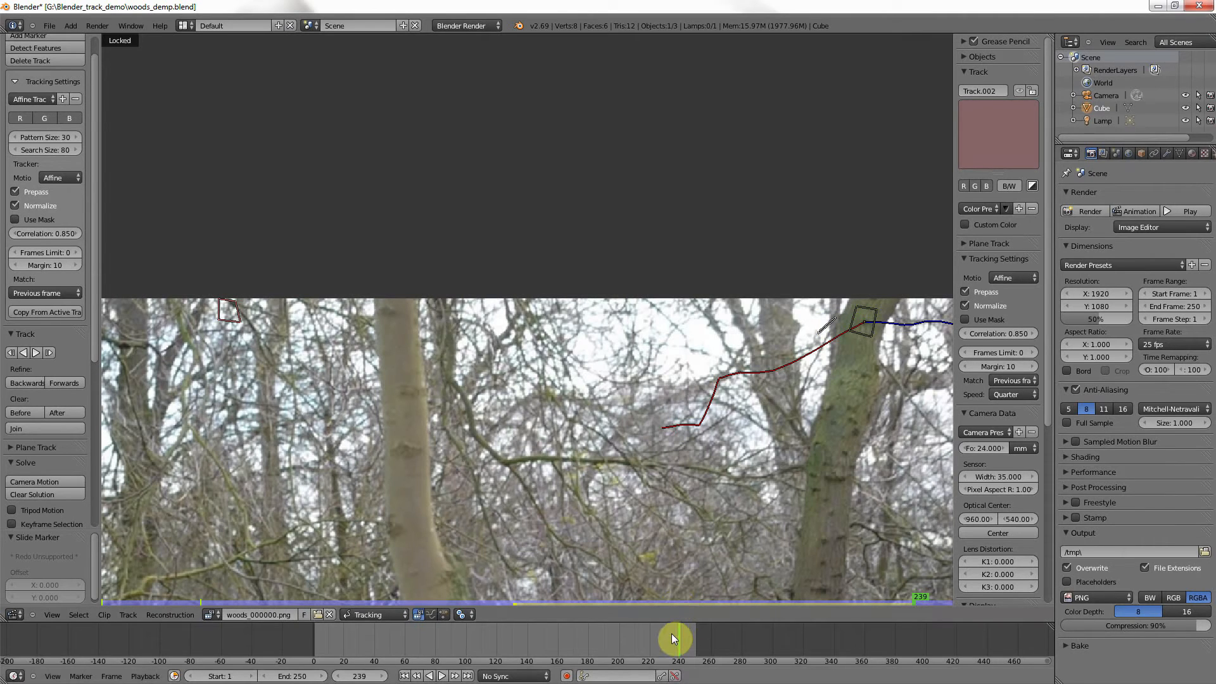
# - Step back from frame 239 along Track.002 and compare the marker on neighbouring frames around the jump in its path
pyautogui.press('Left')
pyautogui.press('Left')
pyautogui.press('Left')
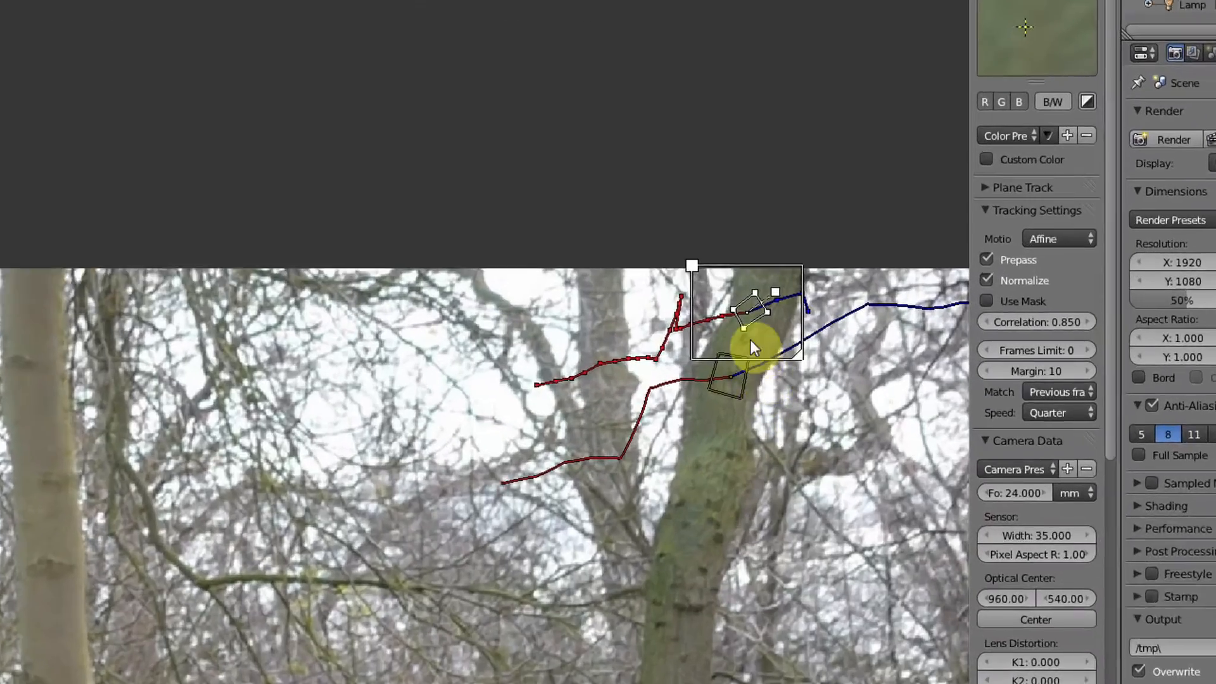
pyautogui.press('Left')
pyautogui.press('Left')
pyautogui.press('Left')
pyautogui.press('Left')
pyautogui.press('Left')
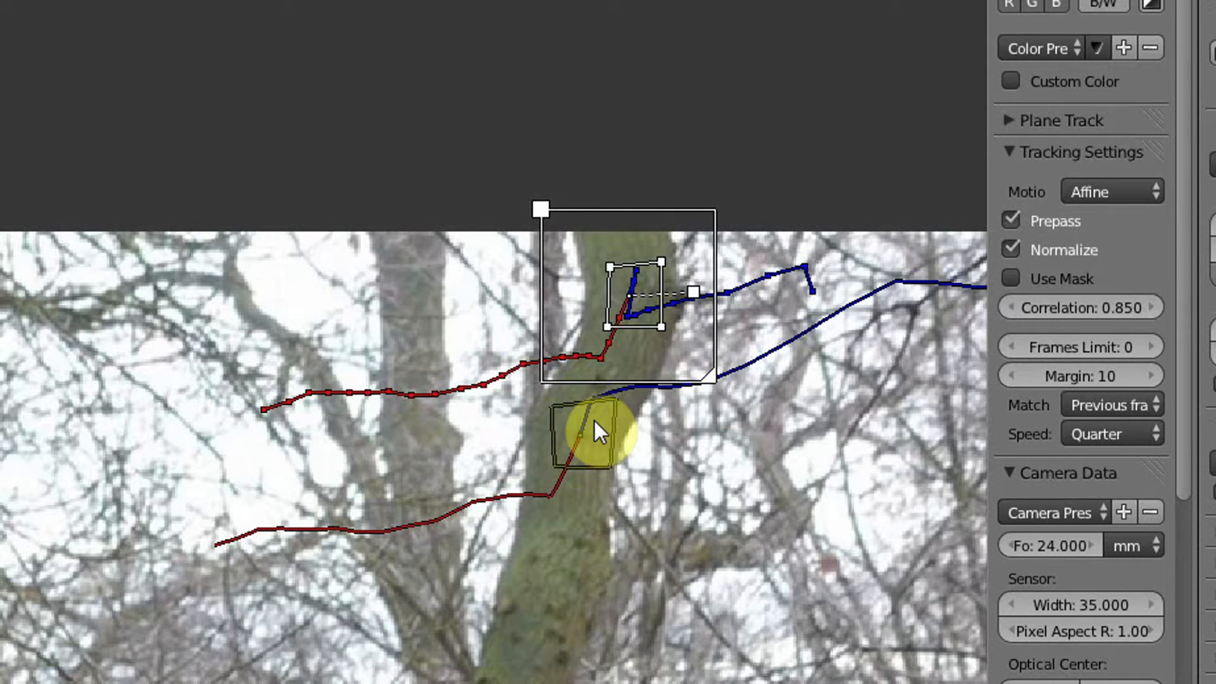
pyautogui.press('Right')
pyautogui.press('Right')
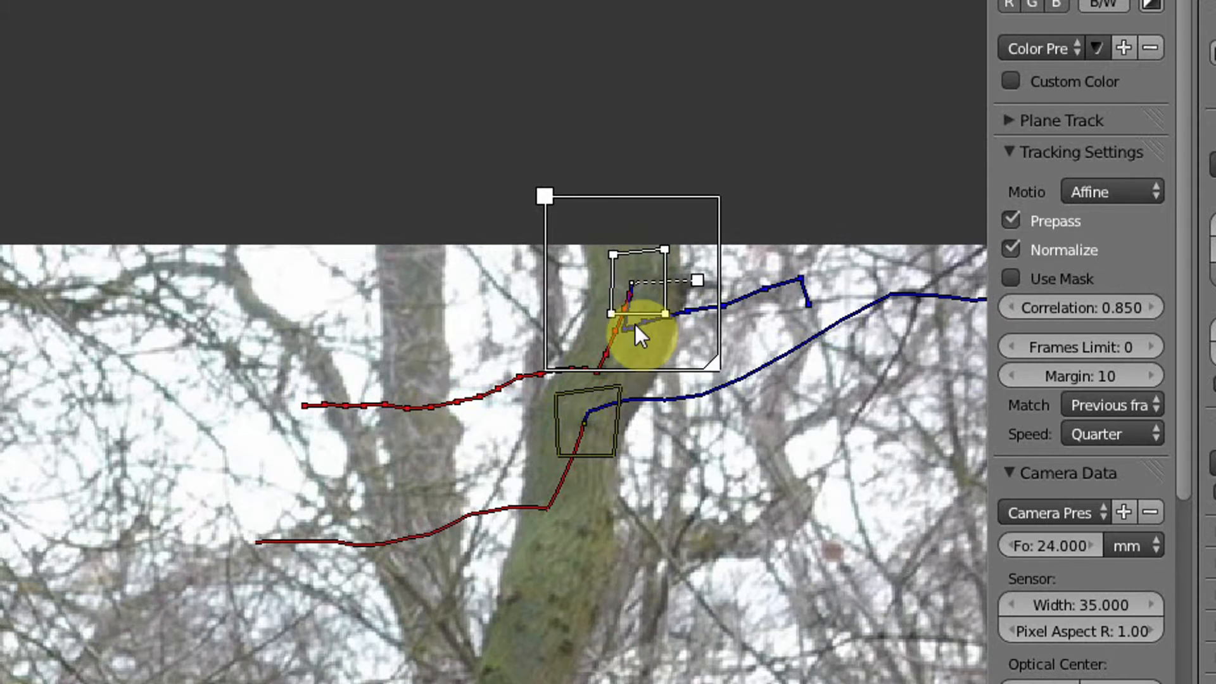
pyautogui.press('Right')
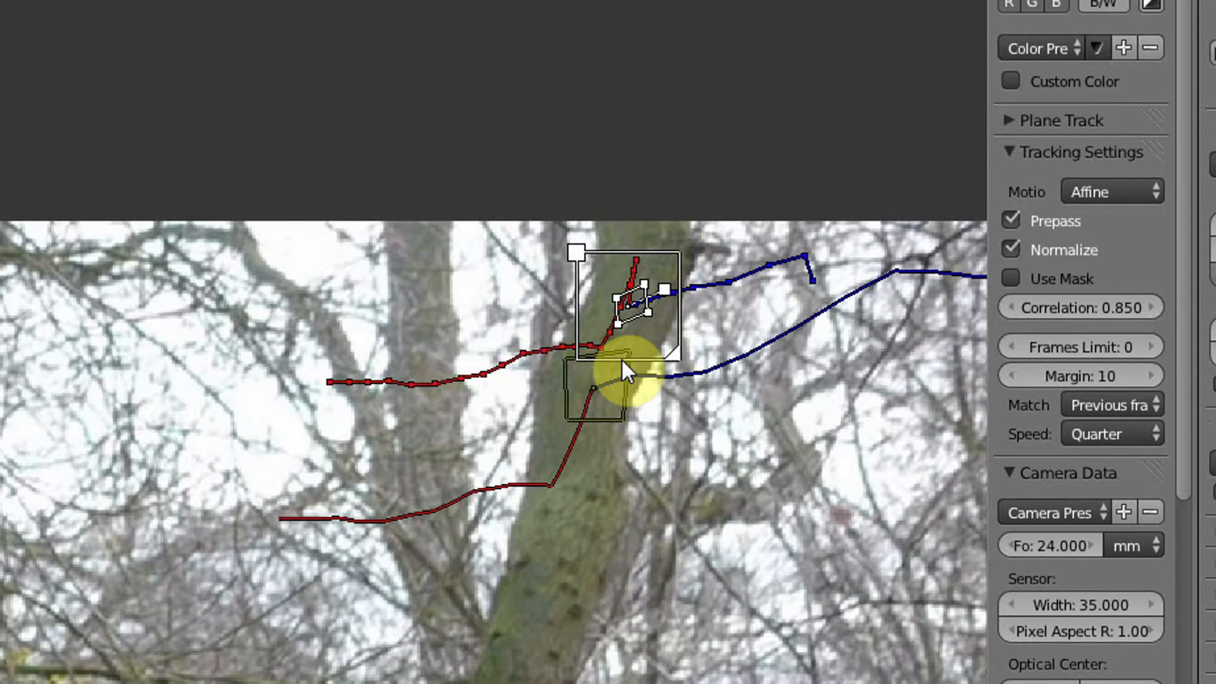
pyautogui.press('Right')
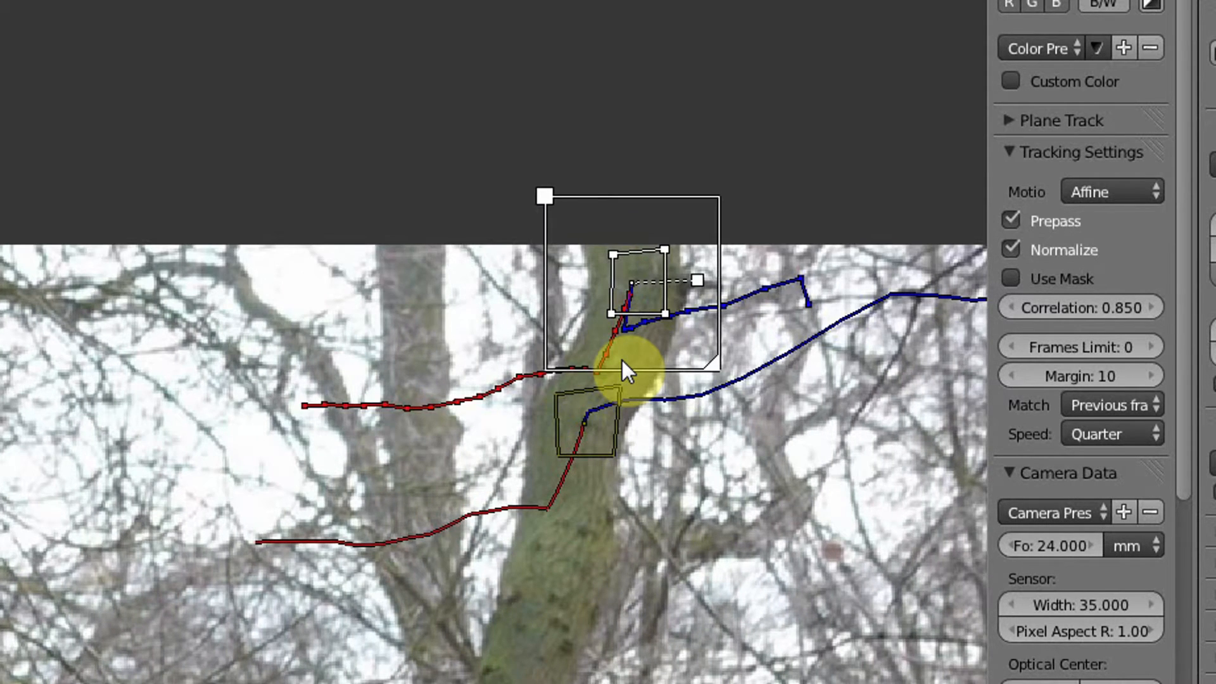
pyautogui.press('Right')
pyautogui.press('Left')
pyautogui.press('Right')
pyautogui.press('Right')
pyautogui.press('Right')
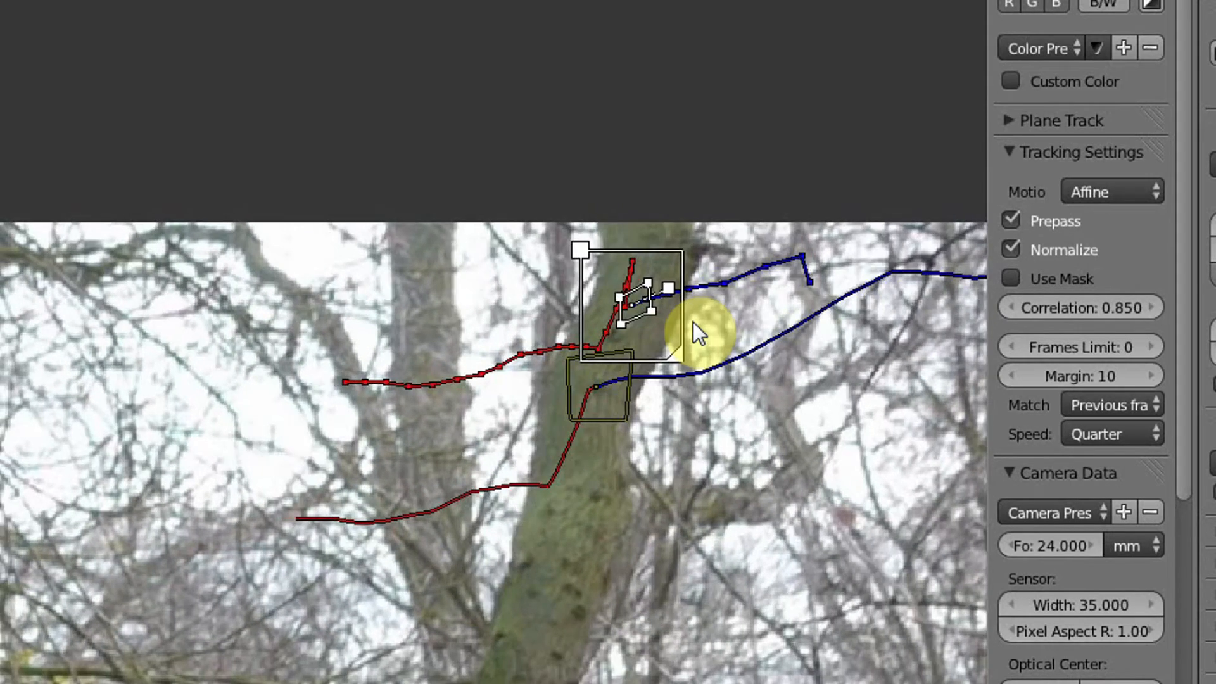
# - Step further back along the clip and forward again to examine how Track.002 follows the trunk
pyautogui.press('Left')
pyautogui.press('Left')
pyautogui.press('Left')
pyautogui.press('Left')
pyautogui.press('Left')
pyautogui.press('Left')
pyautogui.press('Left')
pyautogui.press('Left')
pyautogui.press('Left')
pyautogui.press('Left')
pyautogui.press('Left')
pyautogui.press('Left')
pyautogui.press('Left')
pyautogui.press('Left')
pyautogui.press('Left')
pyautogui.press('Left')
pyautogui.press('Left')
pyautogui.press('Left')
pyautogui.press('Left')
pyautogui.press('Left')
pyautogui.press('Left')
pyautogui.press('Left')
pyautogui.press('Left')
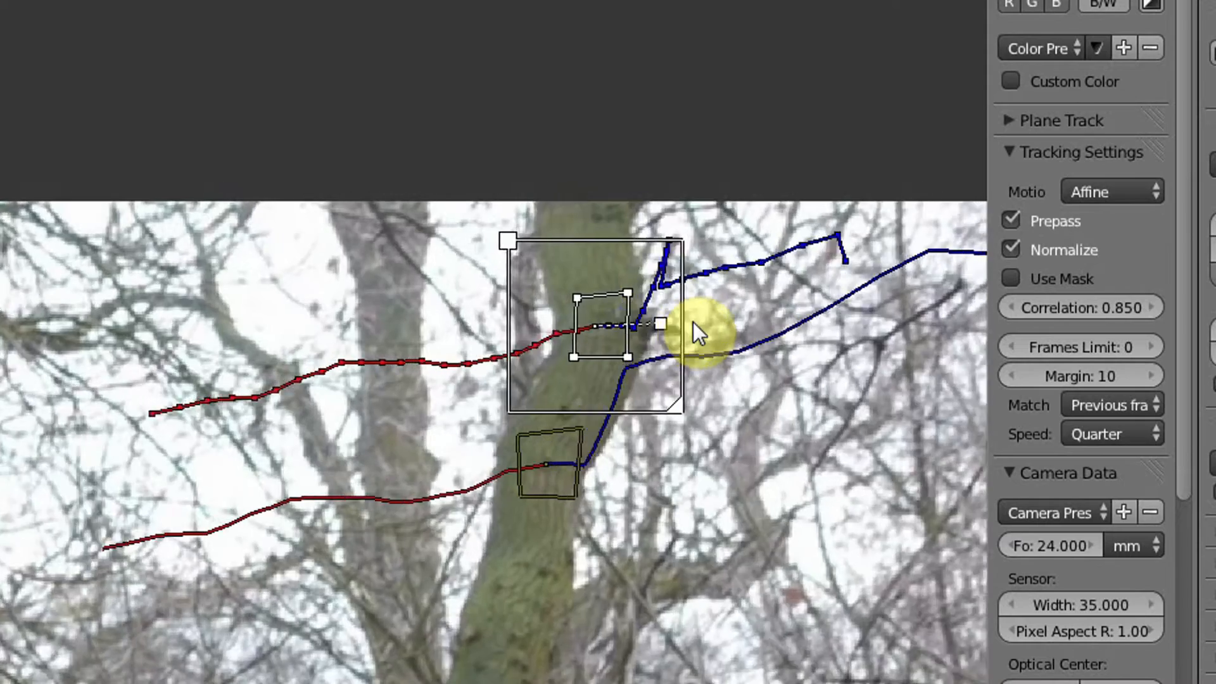
pyautogui.press('Right')
pyautogui.press('Right')
pyautogui.press('Right')
pyautogui.press('Right')
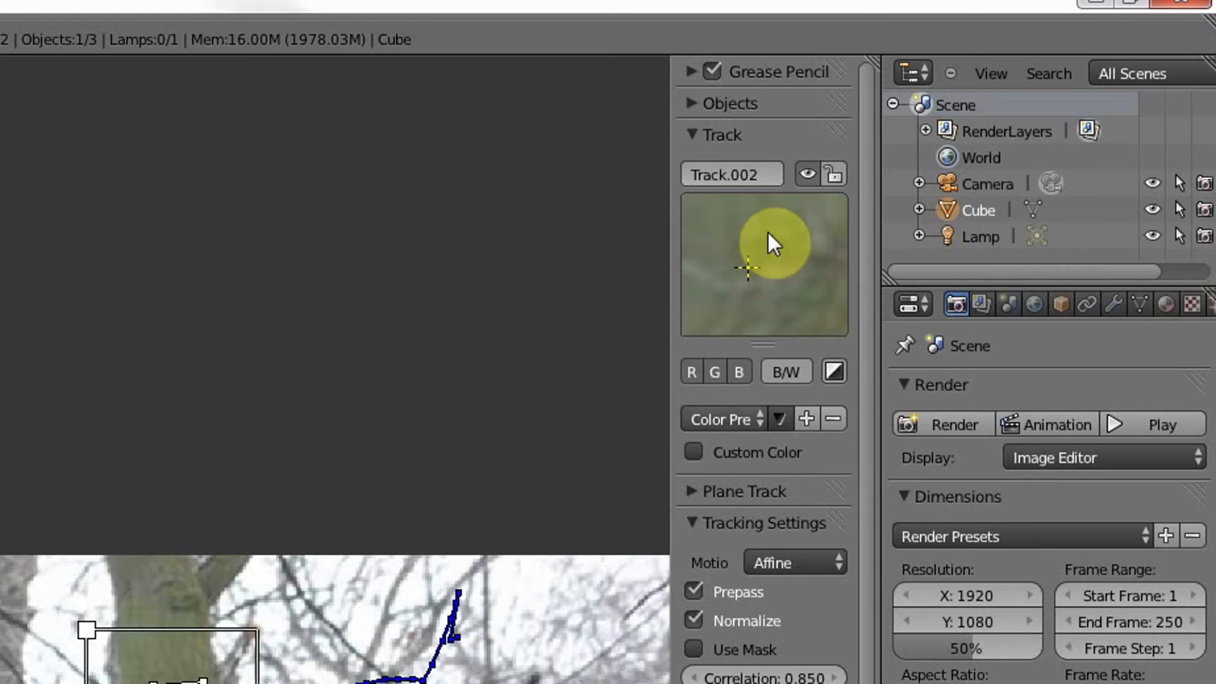
# - Examine Track.002's pattern preview while stepping backwards and then forwards through the frames up to the jump
pyautogui.press('Left')
pyautogui.press('Left')
pyautogui.press('Left')
pyautogui.press('Left')
pyautogui.press('Left')
pyautogui.press('Left')
pyautogui.press('Left')
pyautogui.press('Left')
pyautogui.press('Left')
pyautogui.press('Left')
pyautogui.press('Left')
pyautogui.press('Left')
pyautogui.press('Left')
pyautogui.press('Left')
pyautogui.press('Left')
pyautogui.press('Left')
pyautogui.press('Left')
pyautogui.press('Left')
pyautogui.press('Left')
pyautogui.press('Left')
pyautogui.press('Left')
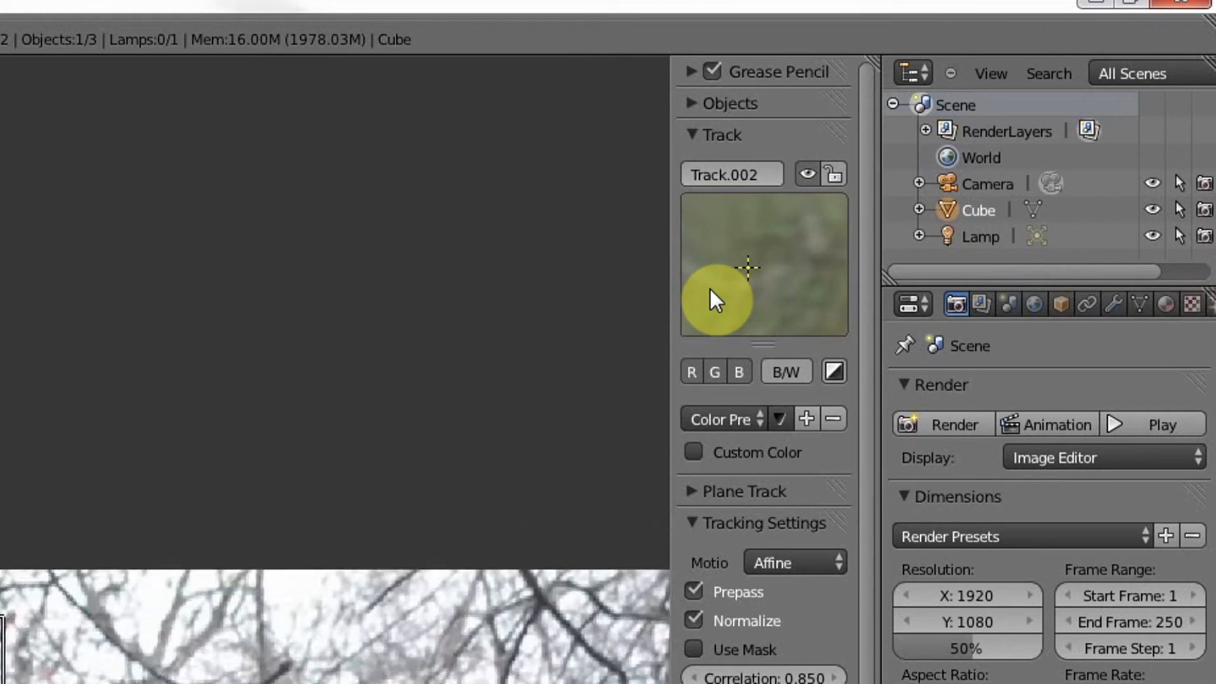
pyautogui.press('Right')
pyautogui.press('Right')
pyautogui.press('Right')
pyautogui.press('Right')
pyautogui.press('Right')
pyautogui.press('Right')
pyautogui.press('Right')
pyautogui.press('Right')
pyautogui.press('Right')
pyautogui.press('Right')
pyautogui.press('Right')
pyautogui.press('Right')
pyautogui.press('Right')
pyautogui.press('Right')
pyautogui.press('Right')
pyautogui.press('Right')
pyautogui.press('Right')
pyautogui.press('Right')
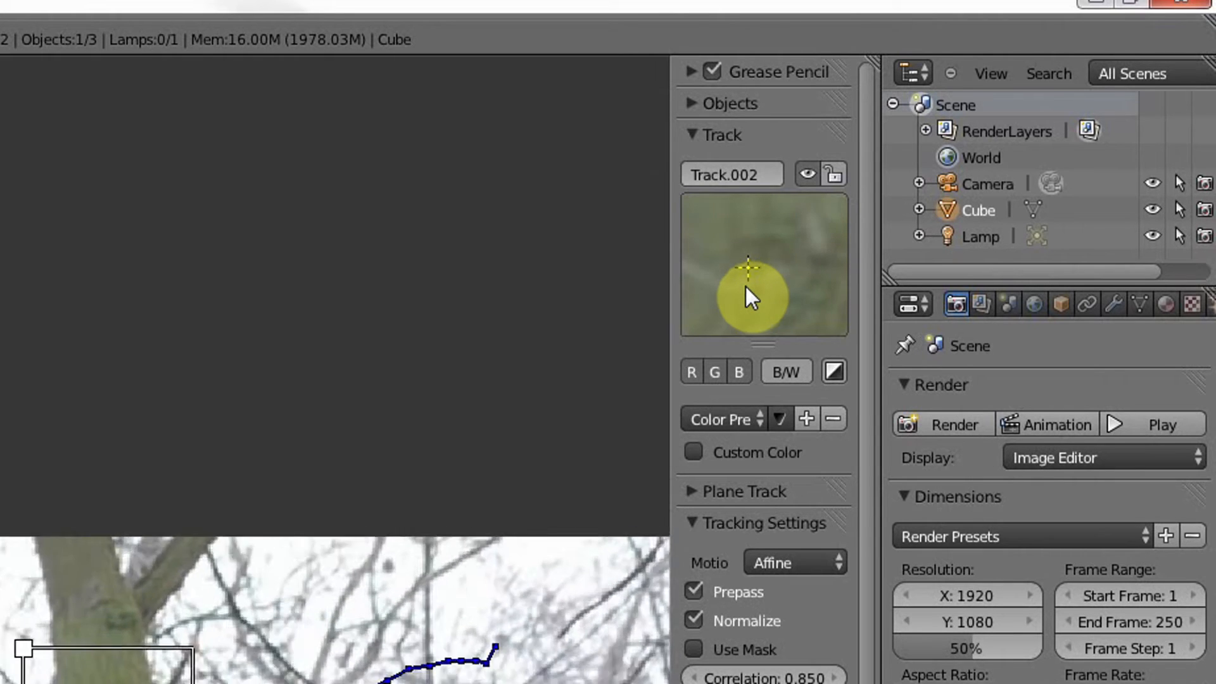
pyautogui.press('Right')
pyautogui.press('Right')
pyautogui.press('Right')
pyautogui.press('Right')
pyautogui.press('Right')
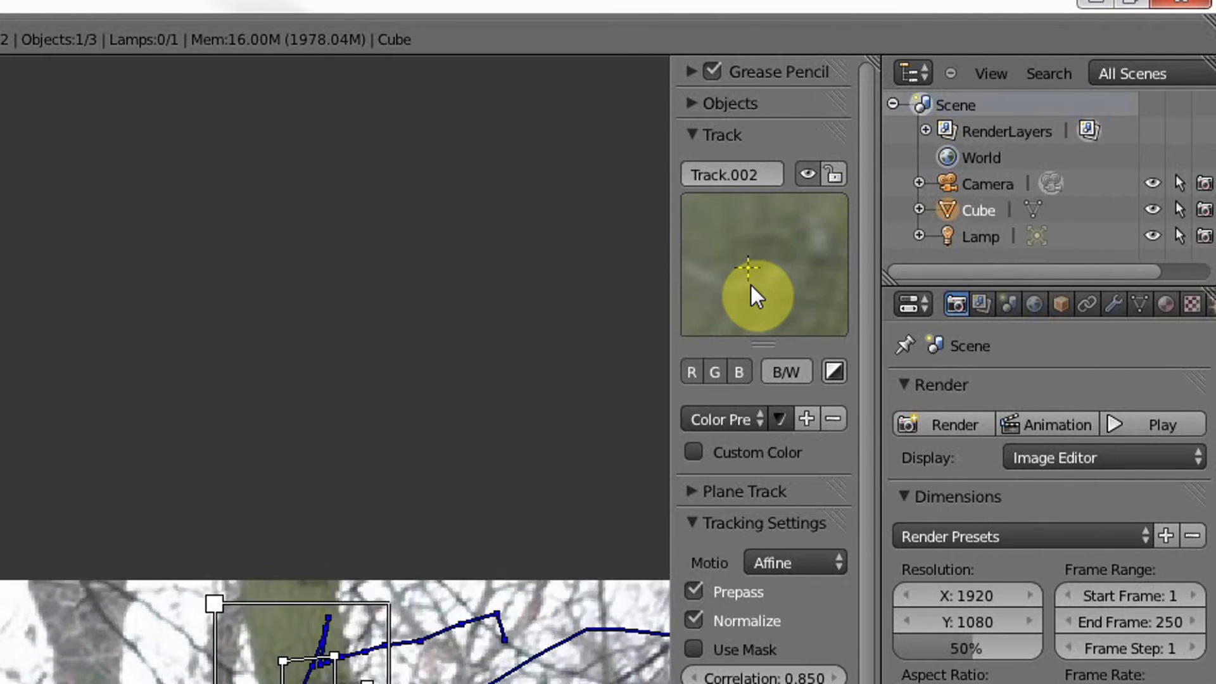
pyautogui.press('Right')
pyautogui.press('Right')
pyautogui.press('Right')
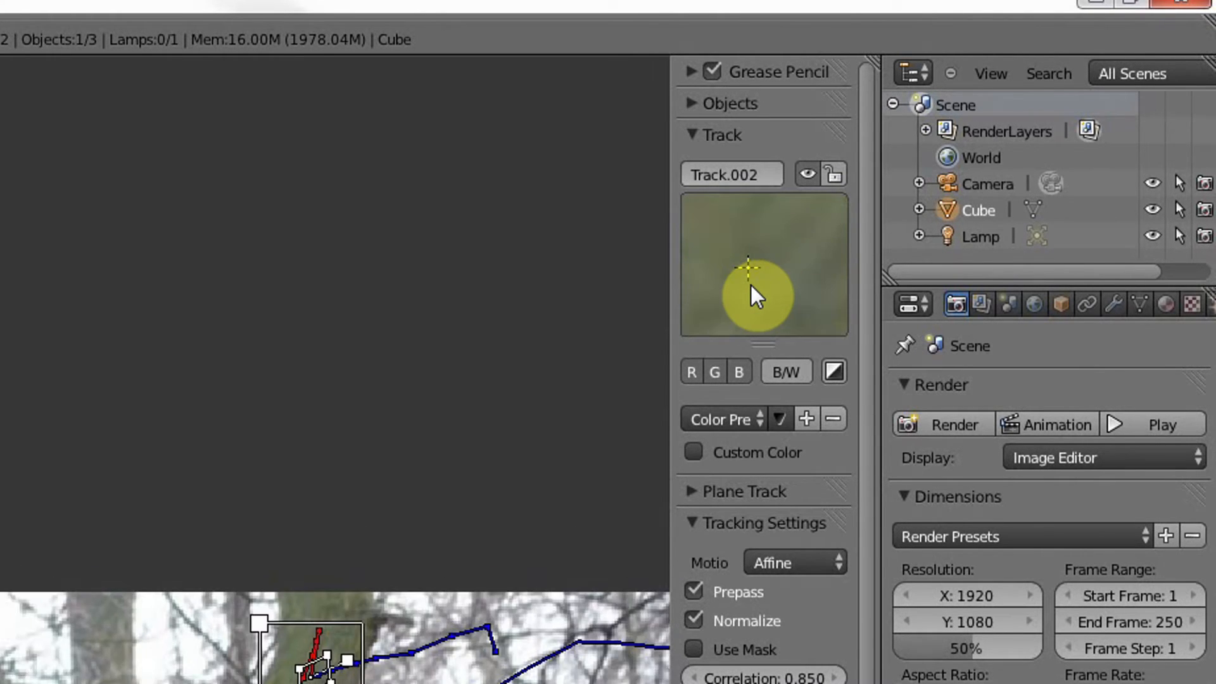
pyautogui.press('Right')
pyautogui.press('Right')
pyautogui.press('Right')
pyautogui.press('Right')
pyautogui.press('Right')
pyautogui.press('Right')
pyautogui.press('Right')
pyautogui.press('Right')
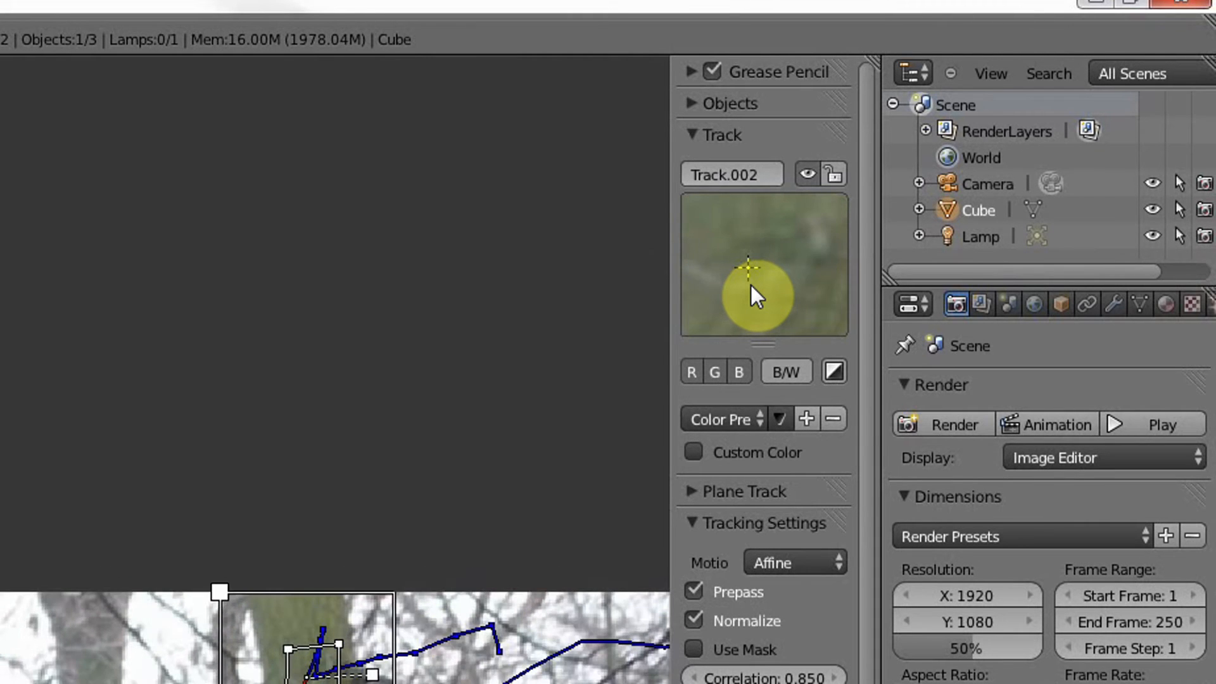
pyautogui.press('Right')
pyautogui.press('Right')
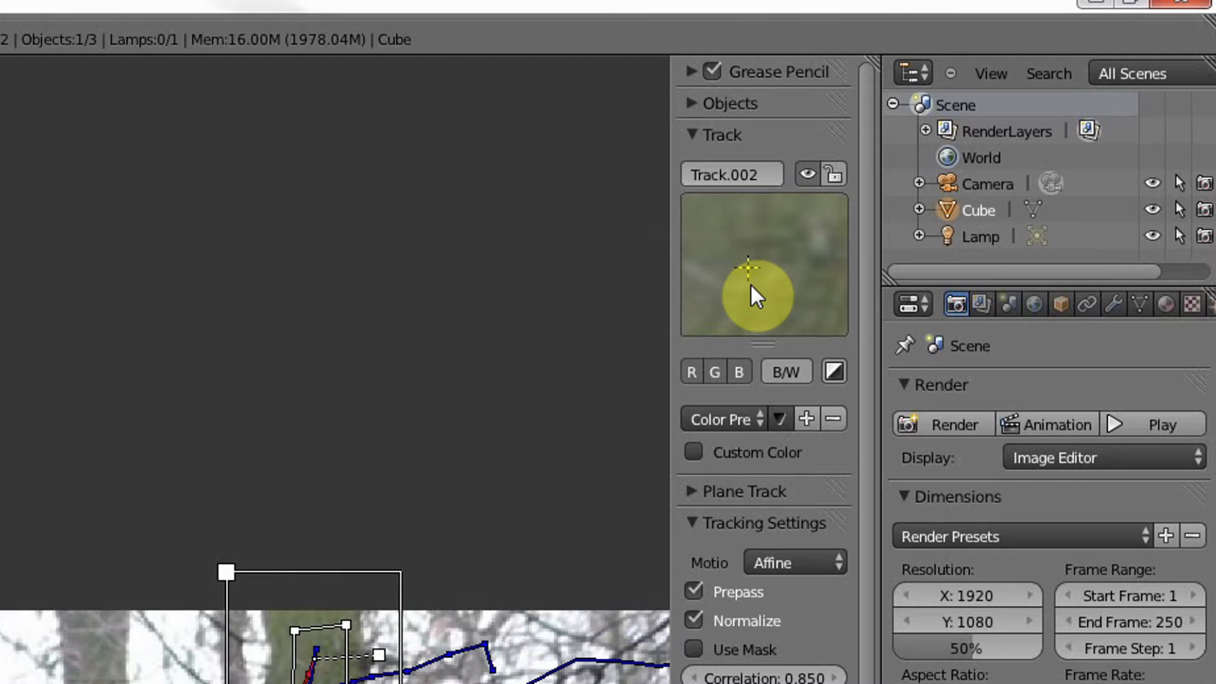
pyautogui.press('Right')
pyautogui.press('Right')
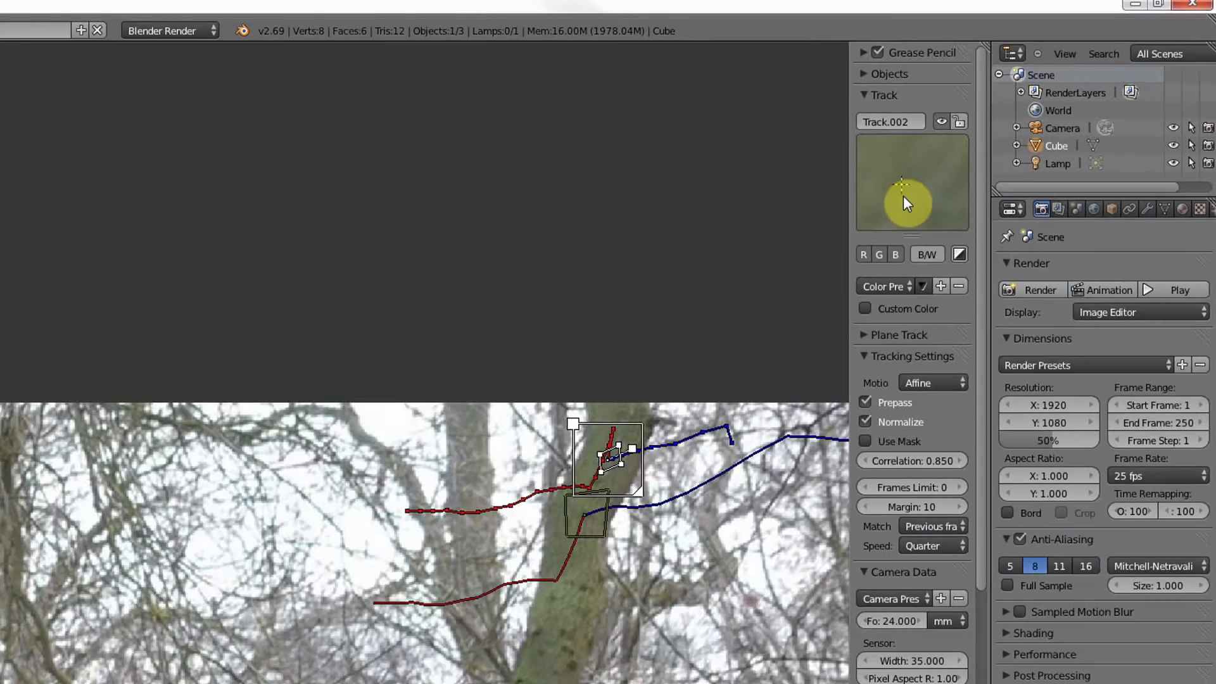
# - Shrink and reshape Track.002's pattern area by its corners at frame 229
pyautogui.press('Left')
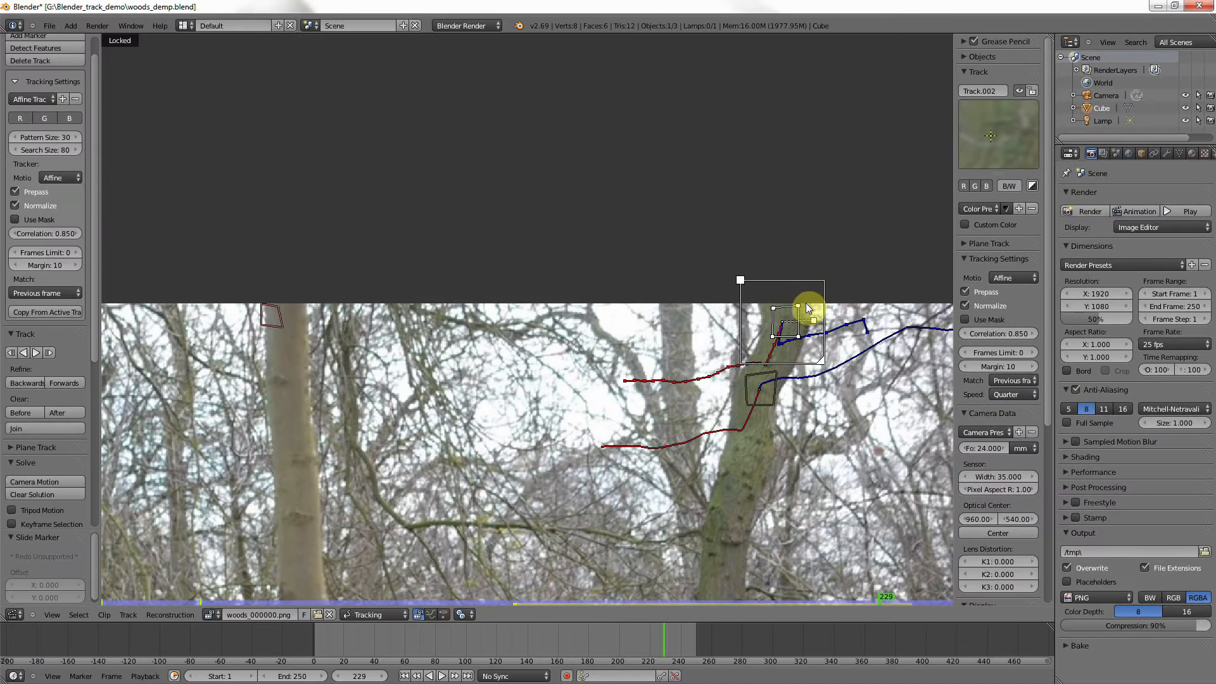
pyautogui.press('Right')
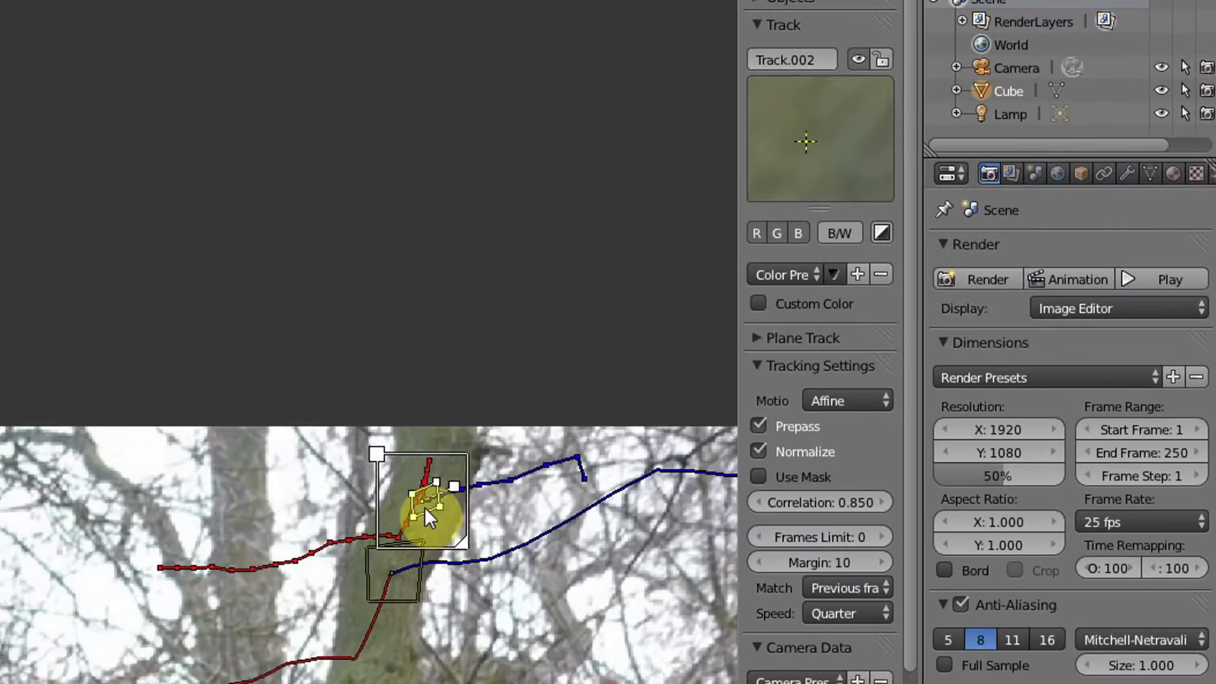
pyautogui.press('Left')
pyautogui.moveTo(451, 451)
pyautogui.mouseDown()
pyautogui.moveTo(445, 466)
pyautogui.moveTo(407, 456)
pyautogui.moveTo(412, 468)
pyautogui.mouseUp()
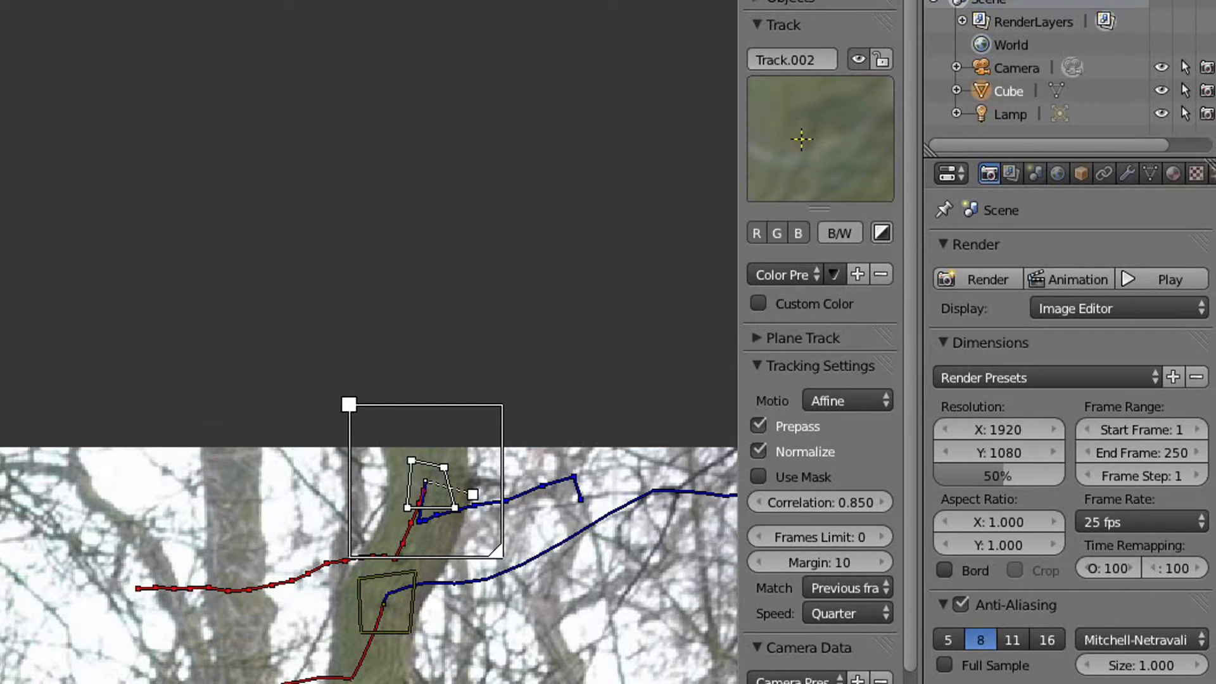
pyautogui.moveTo(450, 507); pyautogui.dragTo(410, 503)
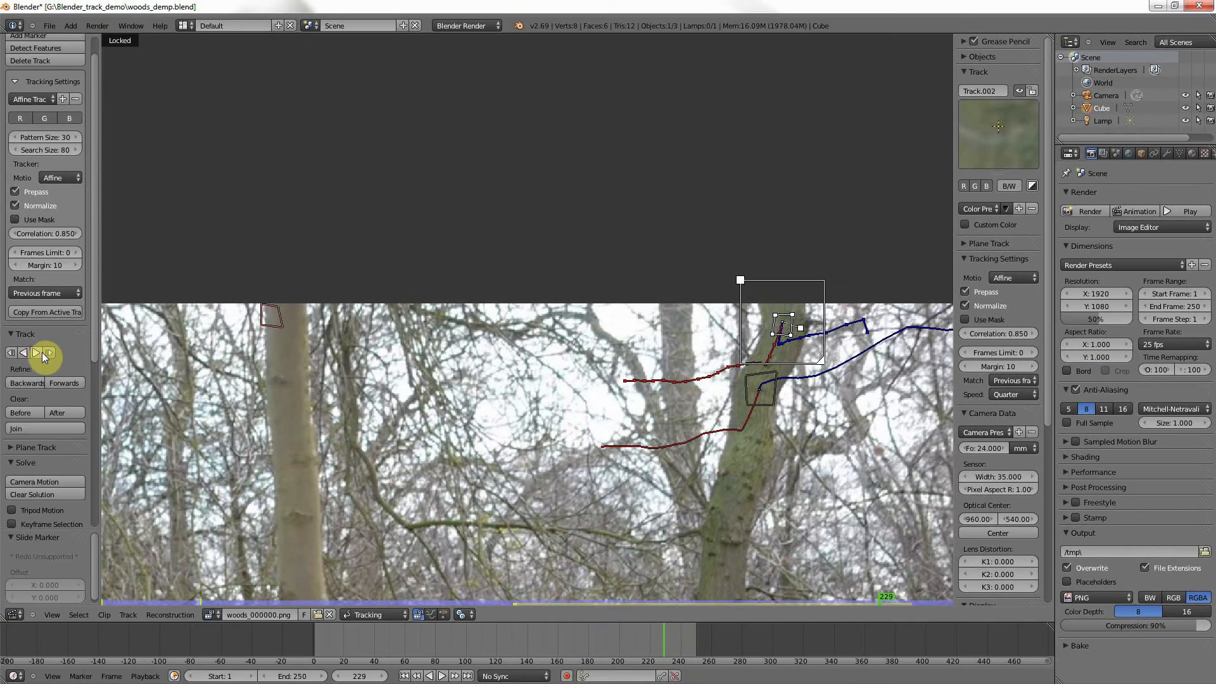
# - Track Track.002 forward one frame at a time from frame 229 to frame 233
pyautogui.click(49, 353)
pyautogui.click(49, 354)
pyautogui.click(49, 353)
pyautogui.click(49, 353)
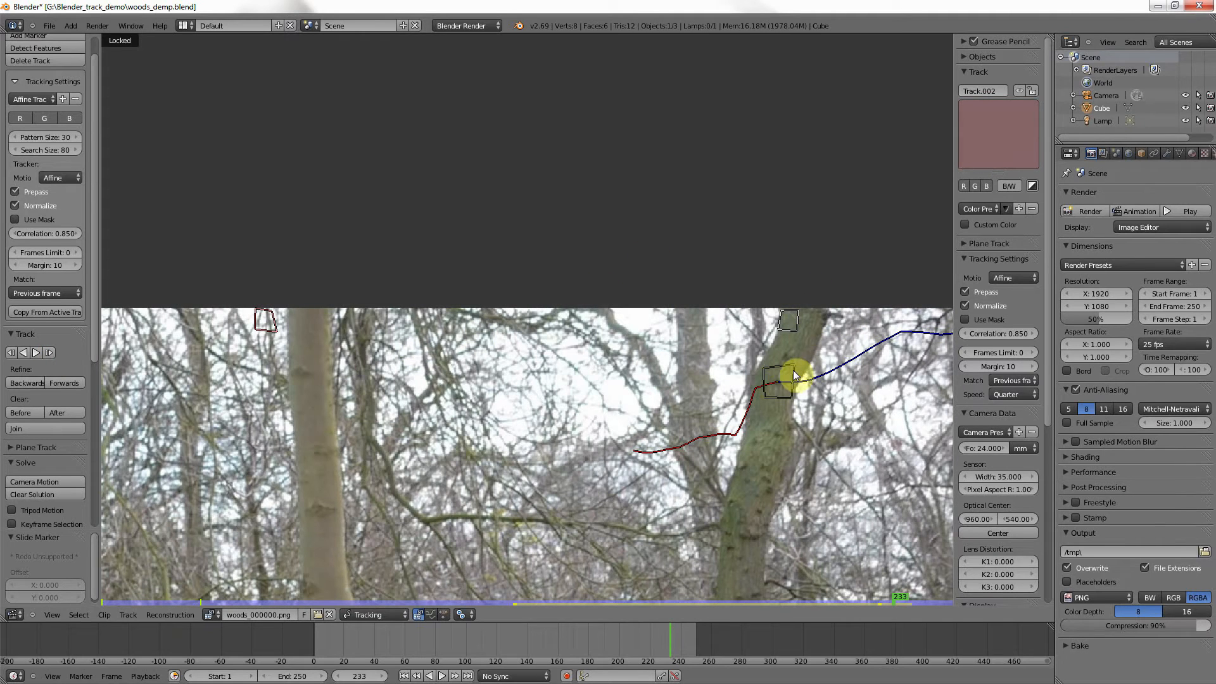
# - Step back and forth through the frames between 229 and 234 to examine Track.002's newly tracked positions
pyautogui.press('Left')
pyautogui.press('Left')
pyautogui.press('Left')
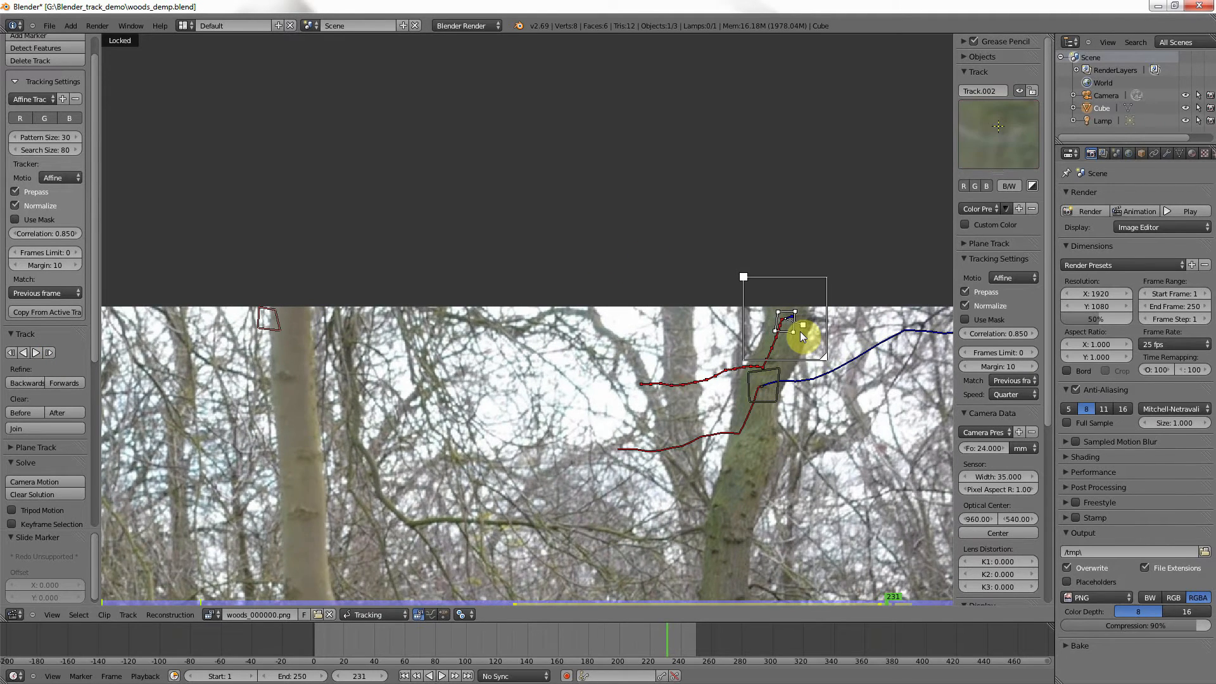
pyautogui.press('Left')
pyautogui.press('Left')
pyautogui.press('Left')
pyautogui.press('Right')
pyautogui.press('Right')
pyautogui.press('Right')
pyautogui.press('Right')
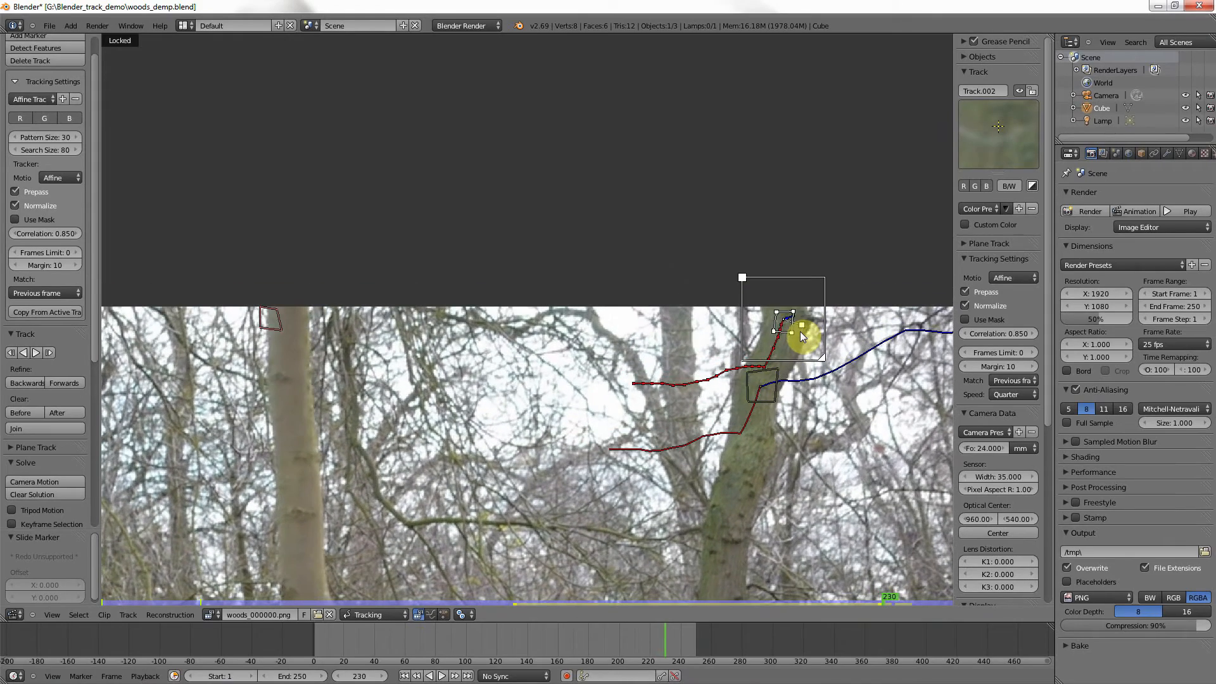
pyautogui.press('Right')
pyautogui.press('Right')
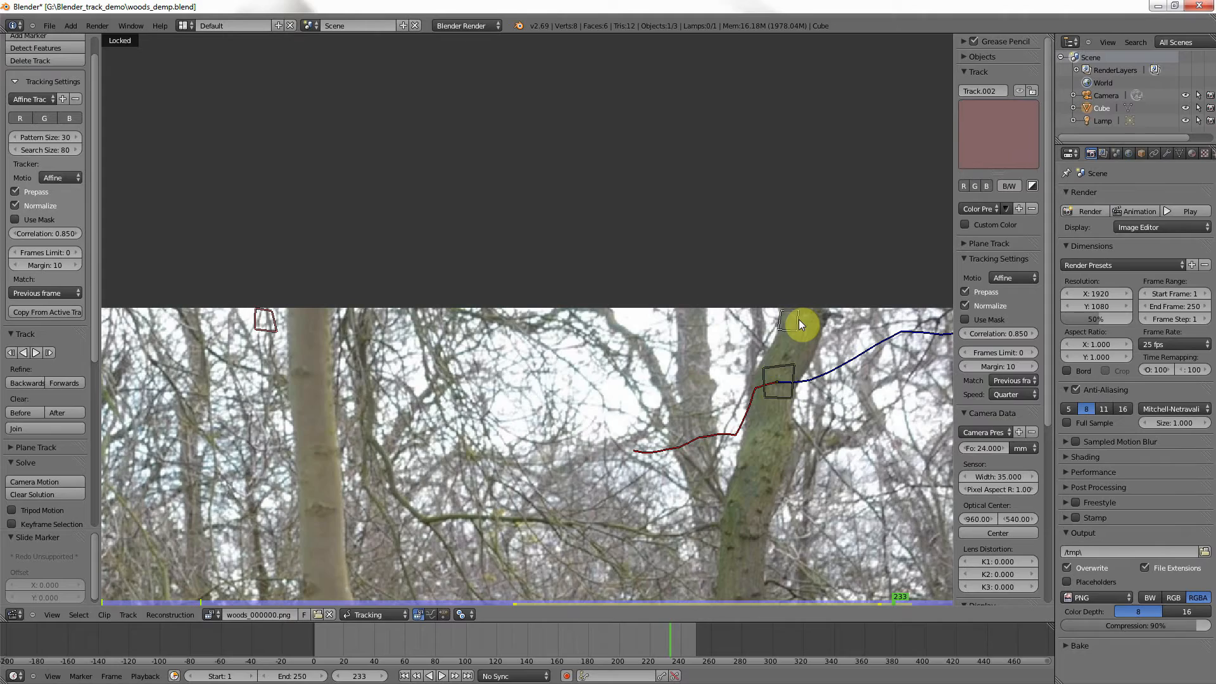
pyautogui.press('Right')
pyautogui.press('Left')
pyautogui.press('Left')
pyautogui.press('Right')
pyautogui.press('Right')
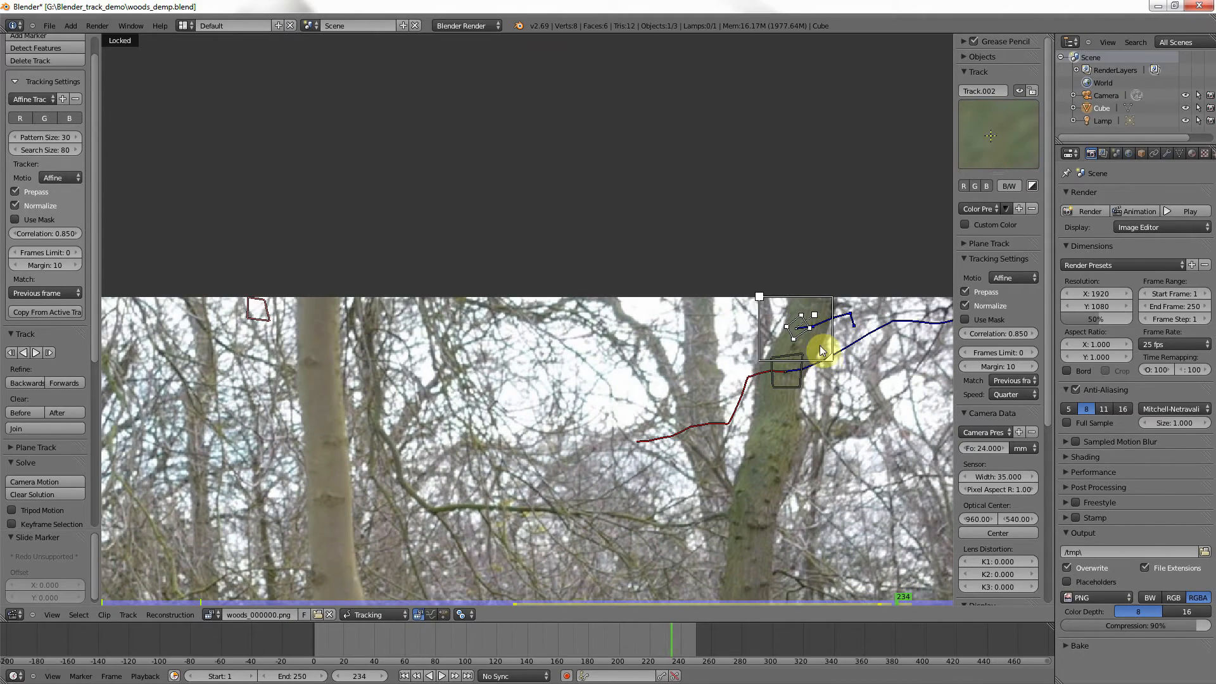
# - Clear Track.002's path on all frames after frame 234
pyautogui.press('Right')
pyautogui.press('Right')
pyautogui.press('Left')
pyautogui.press('Left')
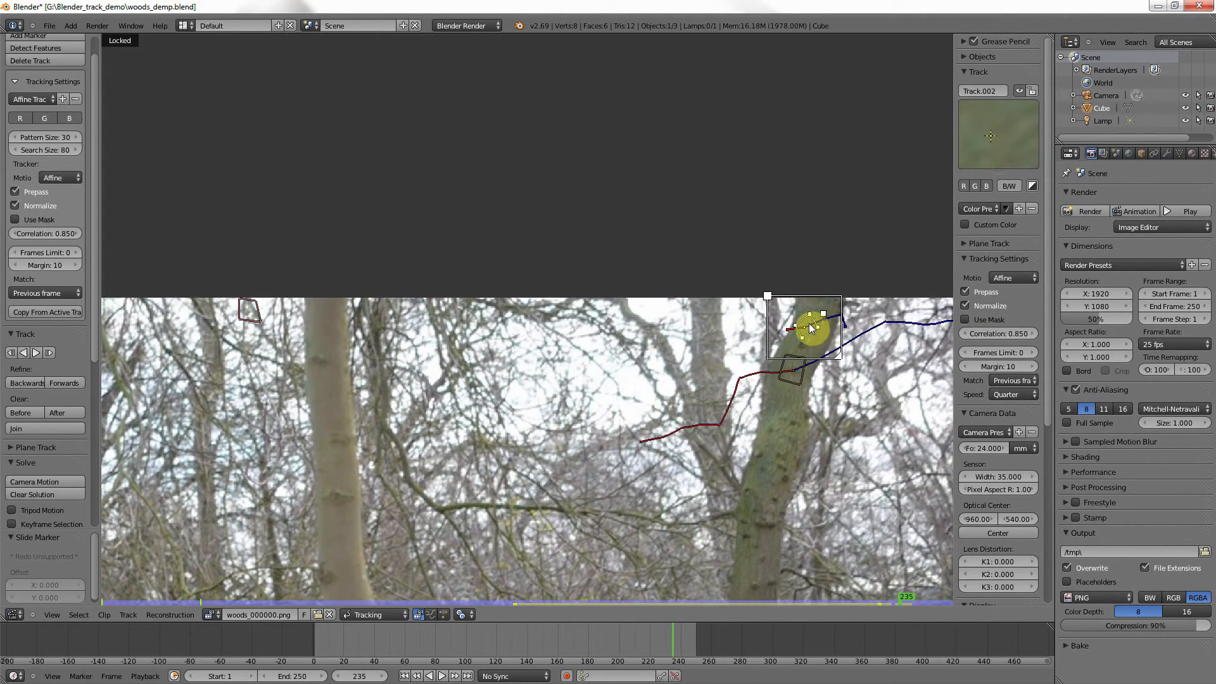
pyautogui.click(59, 413)
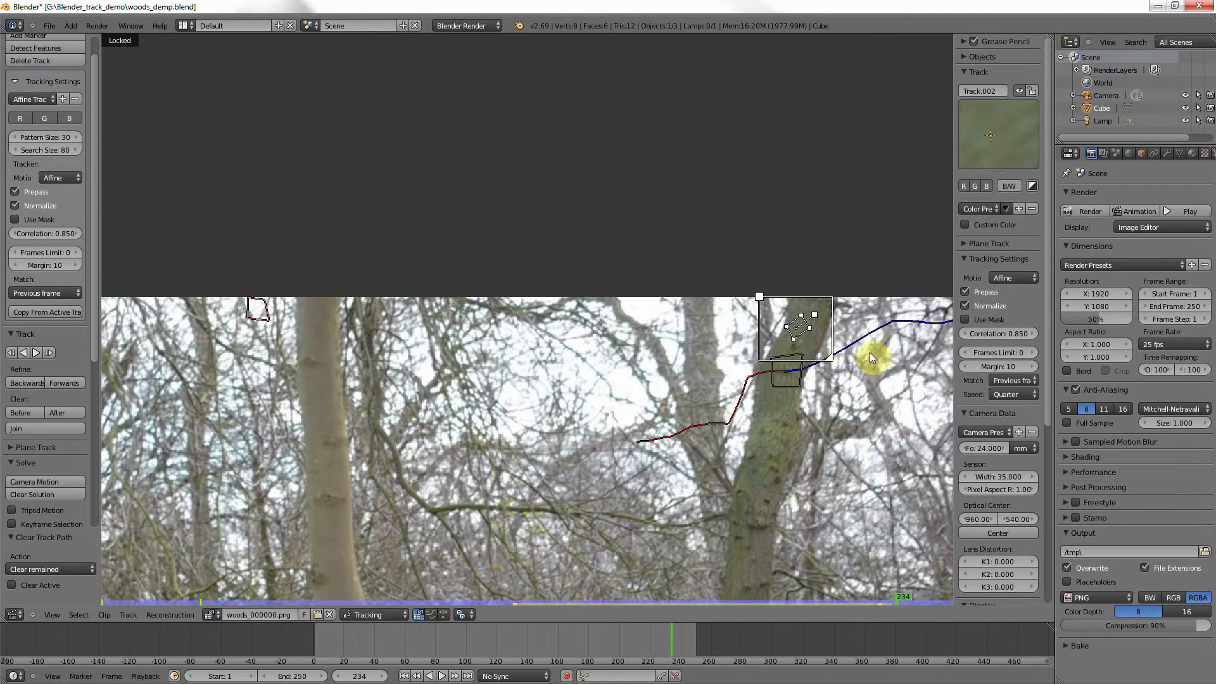
# - Step back through the frames from 234 to 191 to examine Track.002's path along the trunk
pyautogui.press('Left')
pyautogui.press('Left')
pyautogui.press('Left')
pyautogui.press('Left')
pyautogui.press('Left')
pyautogui.press('Left')
pyautogui.press('Left')
pyautogui.press('Left')
pyautogui.press('Left')
pyautogui.press('Left')
pyautogui.press('Left')
pyautogui.press('Left')
pyautogui.press('Left')
pyautogui.press('Left')
pyautogui.press('Left')
pyautogui.press('Left')
pyautogui.press('Left')
pyautogui.press('Left')
pyautogui.press('Left')
pyautogui.press('Left')
pyautogui.press('Left')
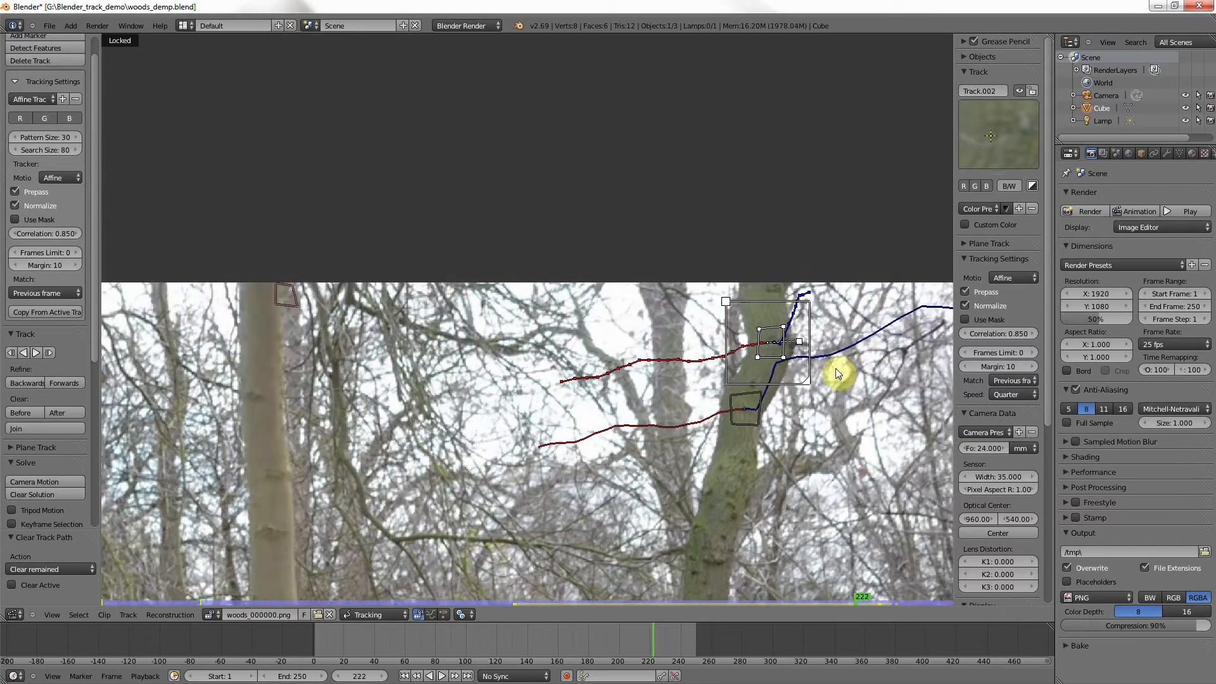
pyautogui.press('Left')
pyautogui.press('Left')
pyautogui.press('Left')
pyautogui.press('Left')
pyautogui.press('Left')
pyautogui.press('Left')
pyautogui.press('Left')
pyautogui.press('Left')
pyautogui.press('Left')
pyautogui.press('Left')
pyautogui.press('Left')
pyautogui.press('Left')
pyautogui.press('Left')
pyautogui.press('Left')
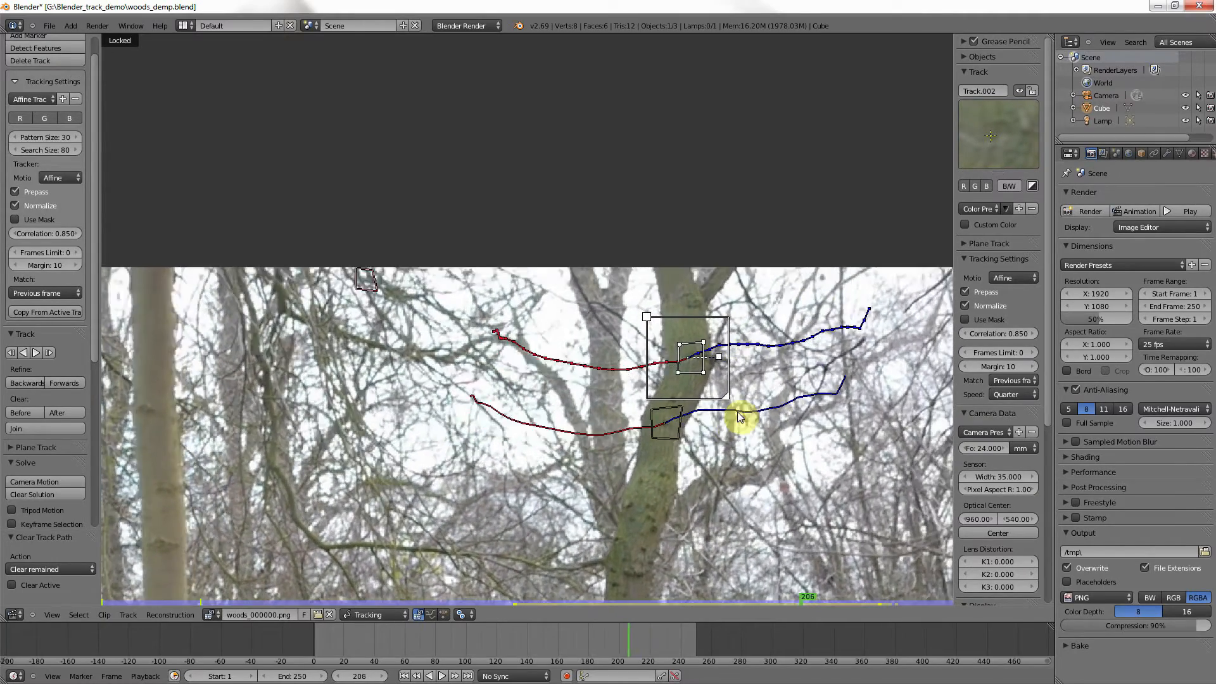
pyautogui.press('Left')
pyautogui.press('Left')
pyautogui.press('Left')
pyautogui.press('Left')
pyautogui.press('Left')
pyautogui.press('Left')
pyautogui.press('Left')
pyautogui.press('Left')
pyautogui.press('Left')
pyautogui.press('Left')
pyautogui.press('Left')
pyautogui.press('Left')
pyautogui.press('Left')
pyautogui.press('Left')
pyautogui.press('Left')
pyautogui.press('Left')
pyautogui.press('Left')
pyautogui.press('Left')
pyautogui.press('Left')
pyautogui.press('Left')
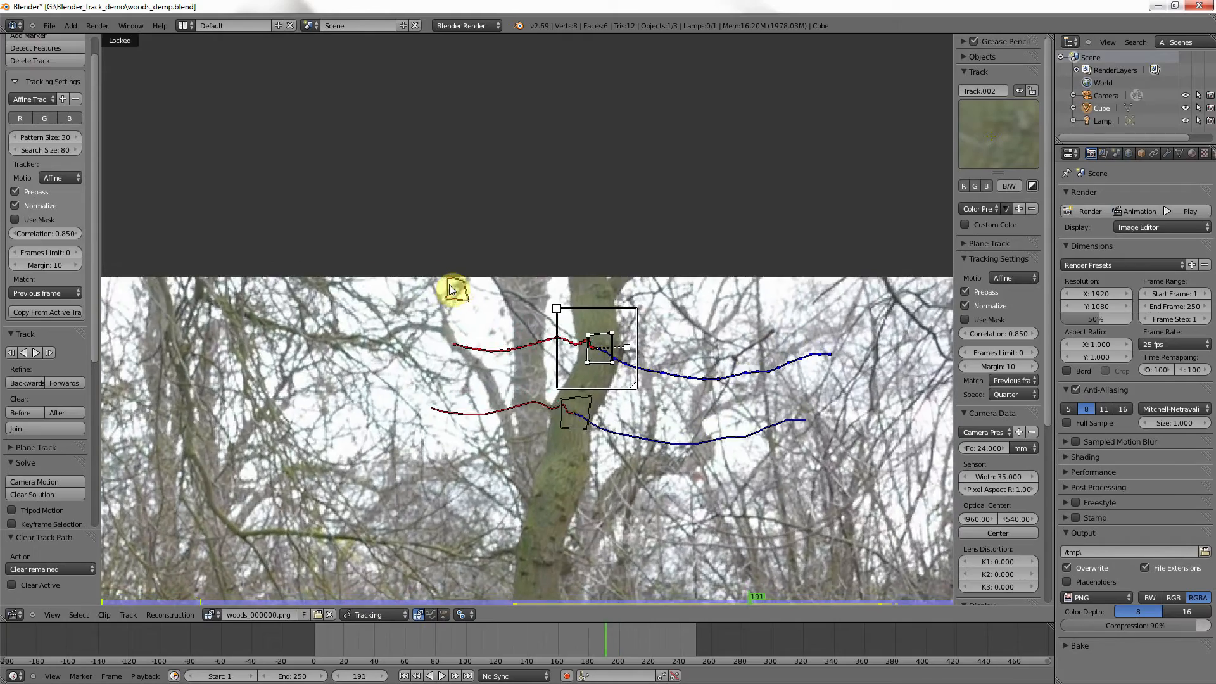
# - Add the uppermost trunk marker to the selection and track both markers backwards from frame 122, stopping at frame 76
pyautogui.click(519, 307)
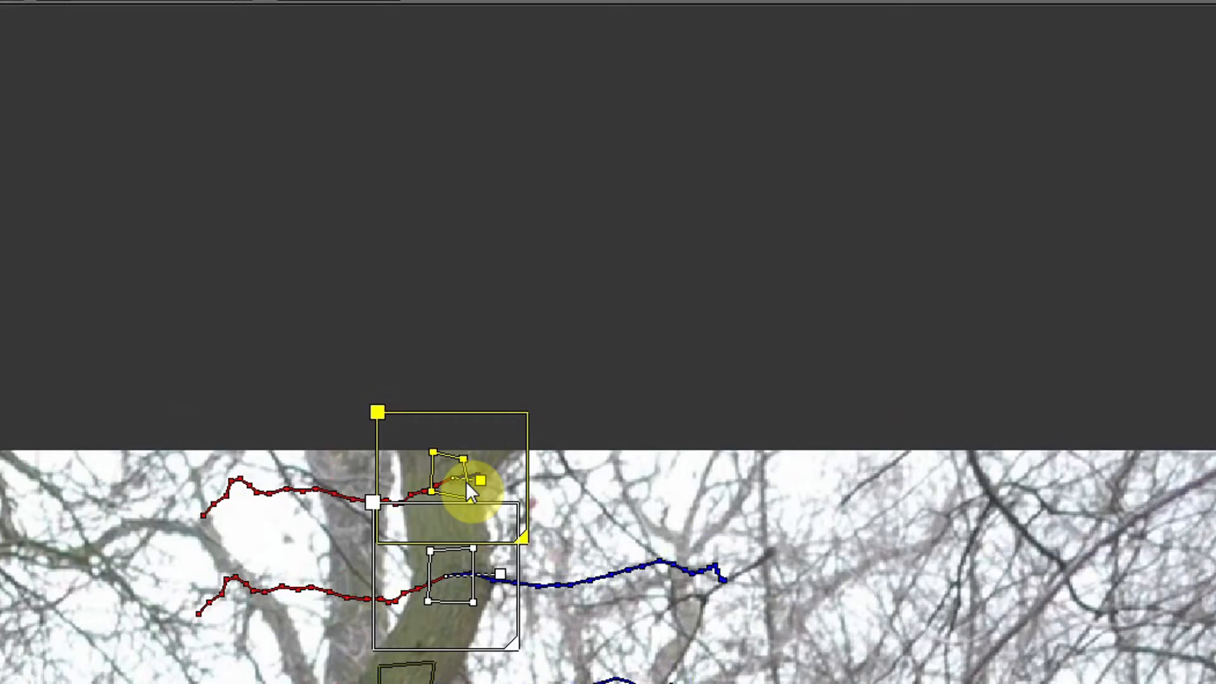
pyautogui.press('Left')
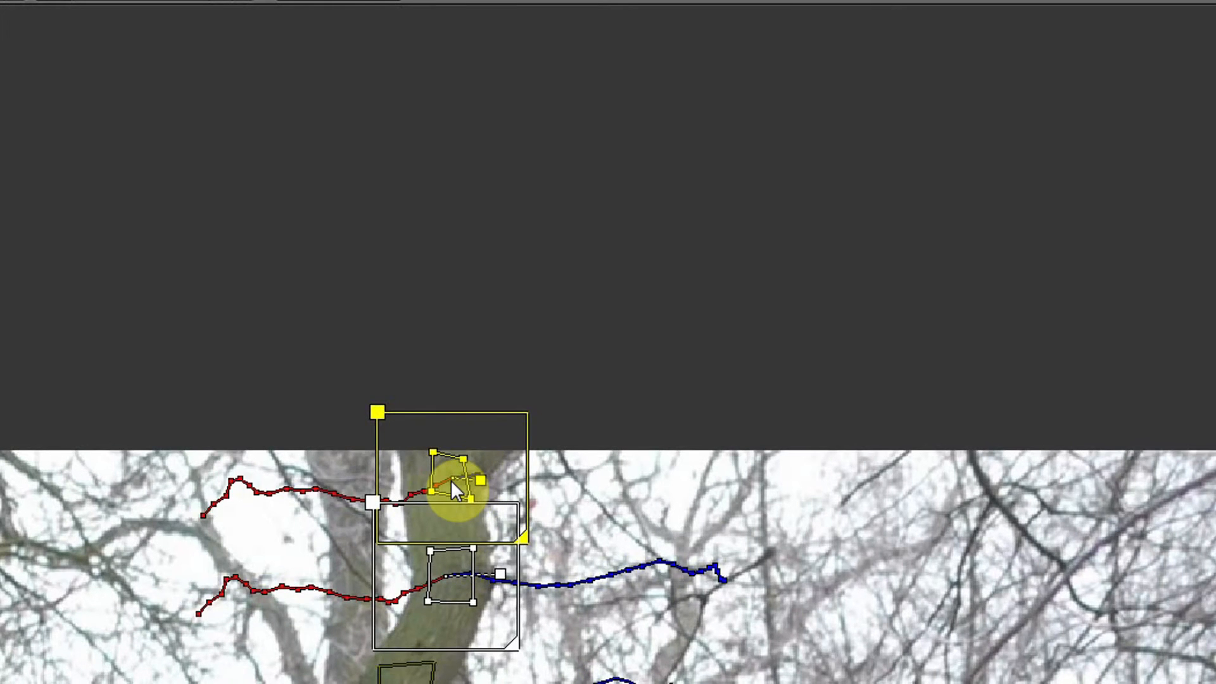
pyautogui.press('Right')
pyautogui.press('Right')
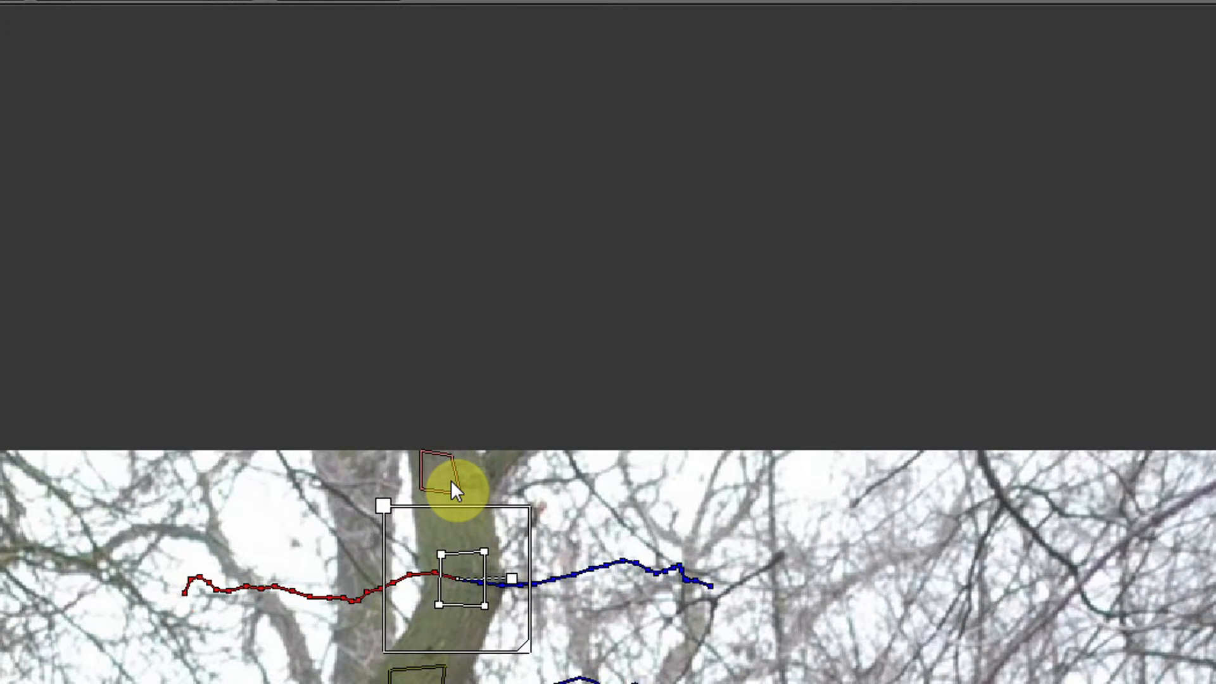
pyautogui.click(504, 484)
pyautogui.keyDown('alt'); pyautogui.scroll(-12, 501, 483); pyautogui.keyUp('alt')
pyautogui.keyDown('alt'); pyautogui.scroll(13, 501, 483); pyautogui.keyUp('alt')
pyautogui.press('Left')
pyautogui.press('Left')
pyautogui.press('Left')
pyautogui.press('Left')
pyautogui.press('Left')
pyautogui.press('Left')
pyautogui.press('Left')
pyautogui.press('Left')
pyautogui.press('Left')
pyautogui.press('Left')
pyautogui.press('Left')
pyautogui.press('Left')
pyautogui.press('Left')
pyautogui.press('Left')
pyautogui.press('Left')
pyautogui.press('Left')
pyautogui.press('Left')
pyautogui.press('Left')
pyautogui.press('Left')
pyautogui.press('Left')
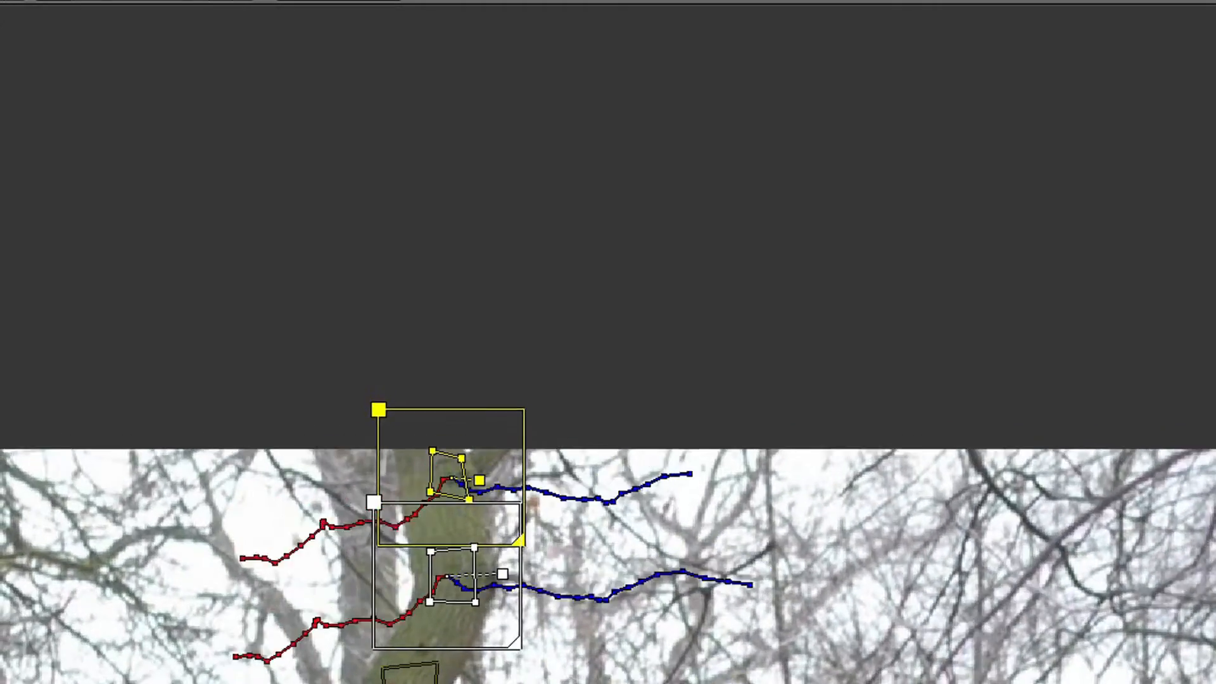
pyautogui.press('Left')
pyautogui.press('Left')
pyautogui.press('Left')
pyautogui.press('Left')
pyautogui.press('Left')
pyautogui.press('Left')
pyautogui.press('Left')
pyautogui.press('Left')
pyautogui.press('Left')
pyautogui.press('Left')
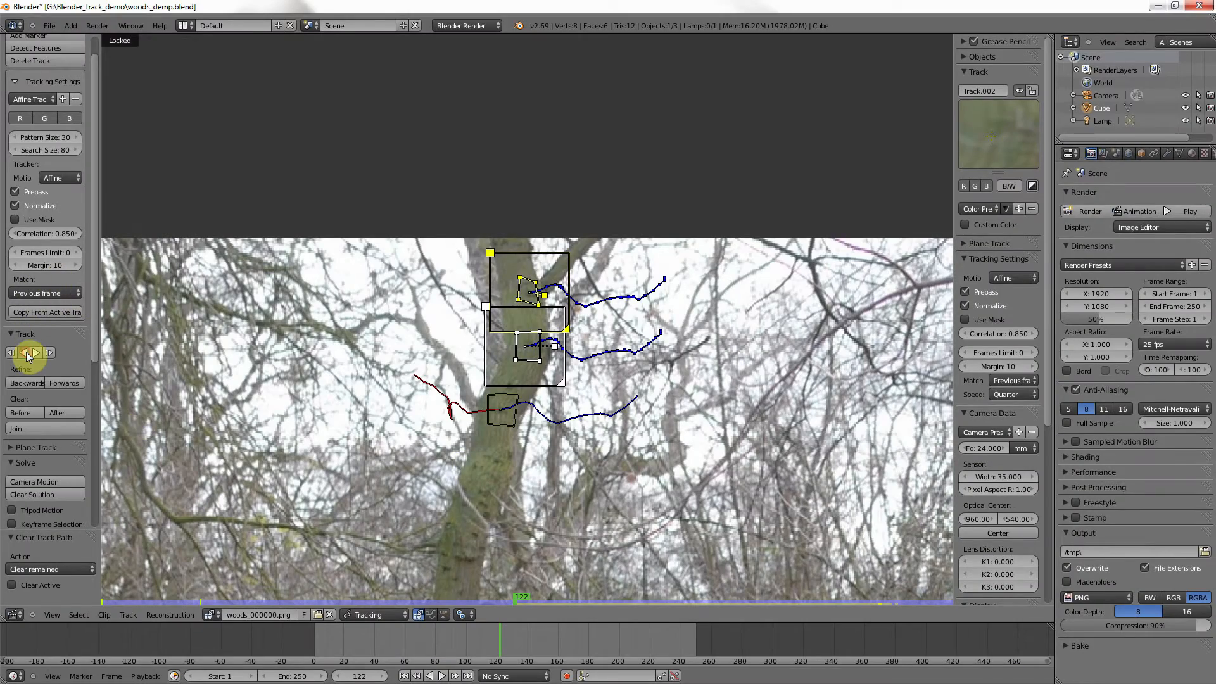
pyautogui.click(25, 352)
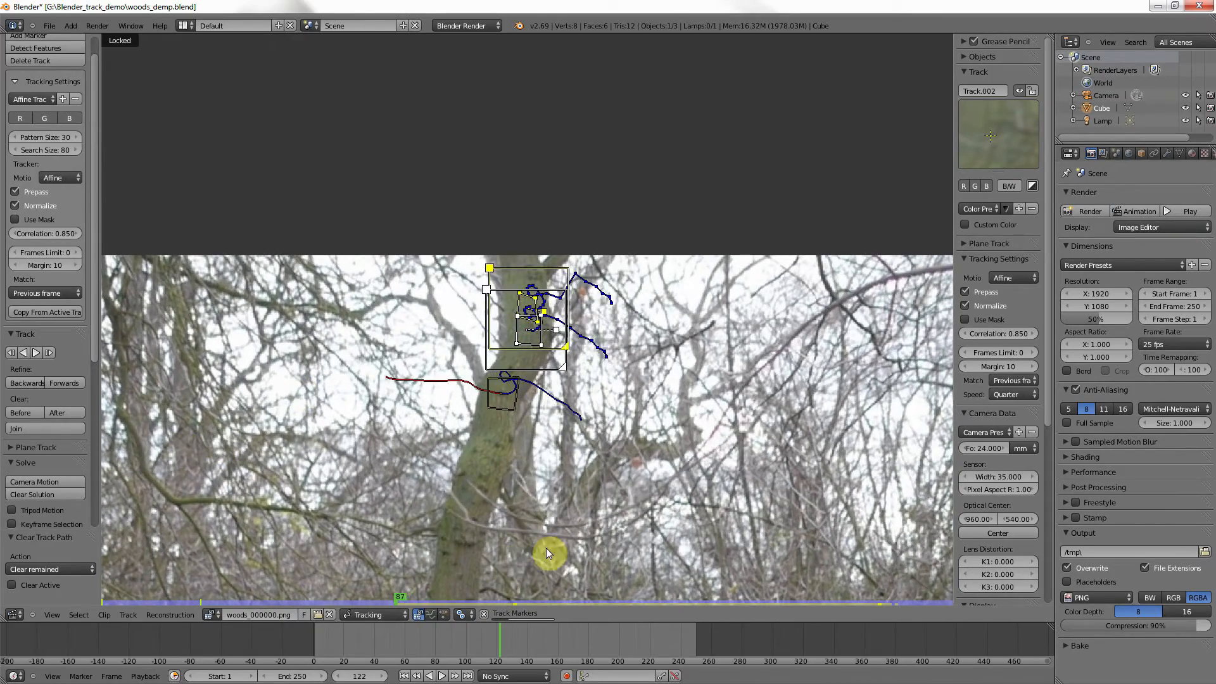
pyautogui.click(484, 614)
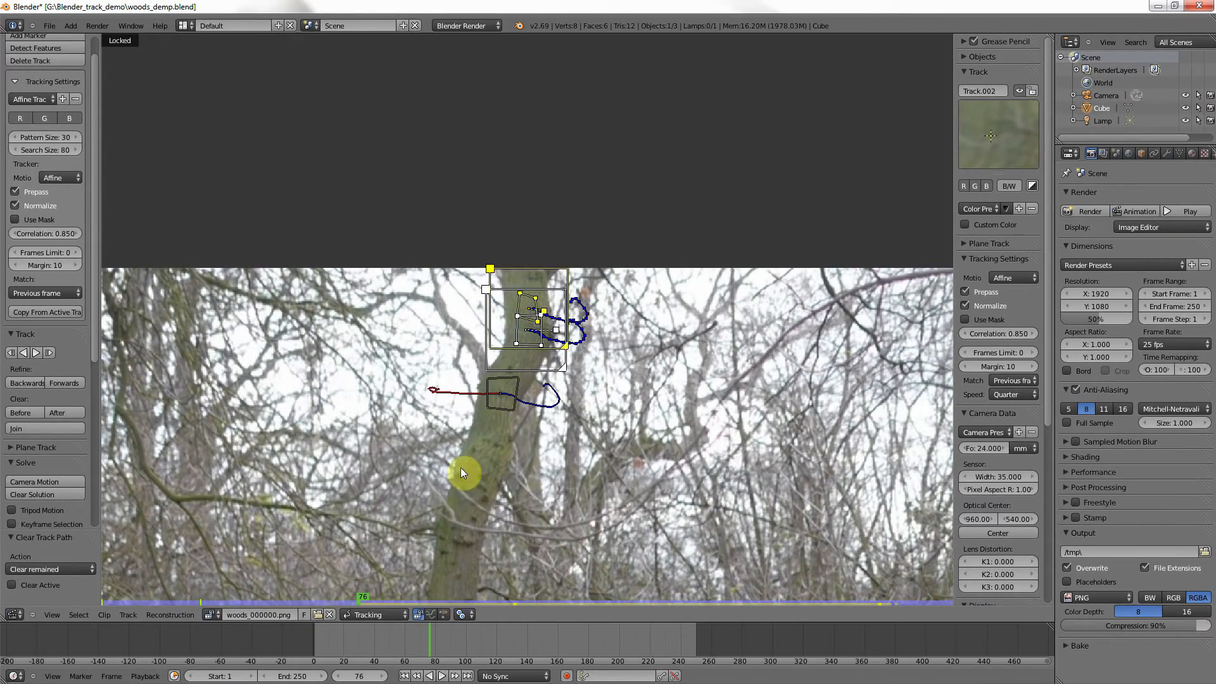
# - Clear the paths of both selected trunk markers on all frames before frame 102
pyautogui.press('Right')
pyautogui.press('Right')
pyautogui.press('Right')
pyautogui.press('Right')
pyautogui.press('Right')
pyautogui.press('Right')
pyautogui.press('Right')
pyautogui.press('Right')
pyautogui.press('Right')
pyautogui.press('Right')
pyautogui.press('Right')
pyautogui.press('Right')
pyautogui.press('Right')
pyautogui.press('Right')
pyautogui.press('Right')
pyautogui.press('Right')
pyautogui.press('Right')
pyautogui.press('Right')
pyautogui.press('Right')
pyautogui.press('Right')
pyautogui.press('Right')
pyautogui.press('Right')
pyautogui.press('Right')
pyautogui.press('Right')
pyautogui.press('Right')
pyautogui.press('Right')
pyautogui.press('Right')
pyautogui.press('Right')
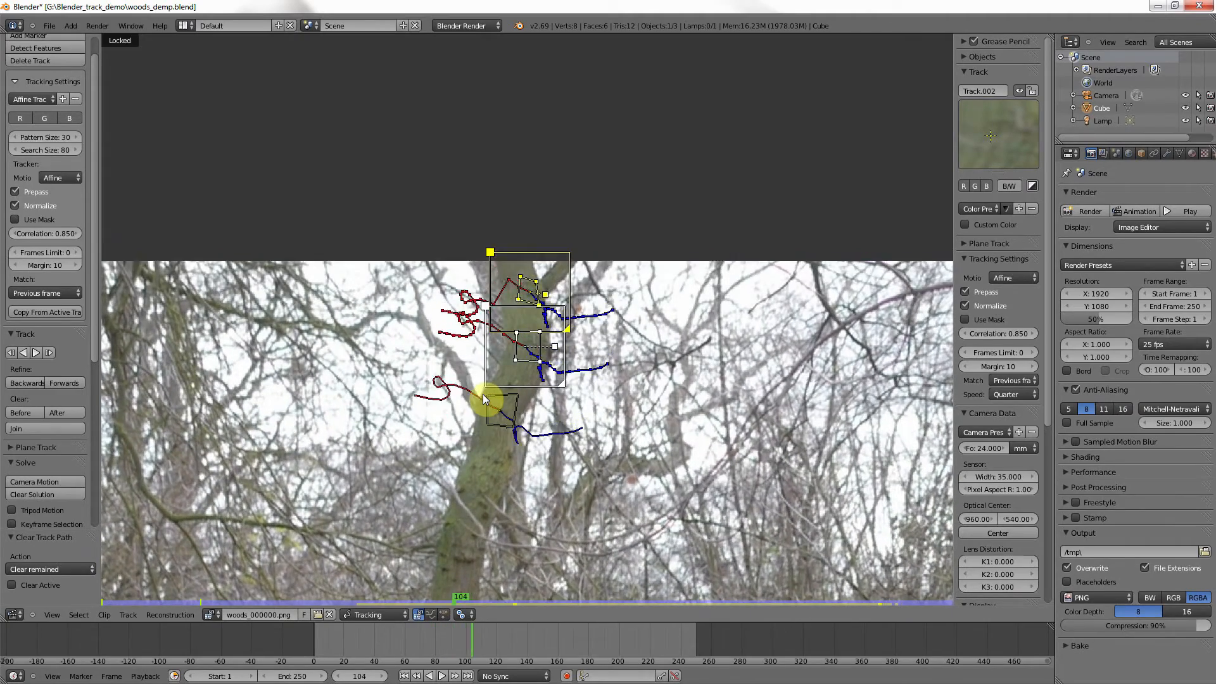
pyautogui.press('Left')
pyautogui.press('Left')
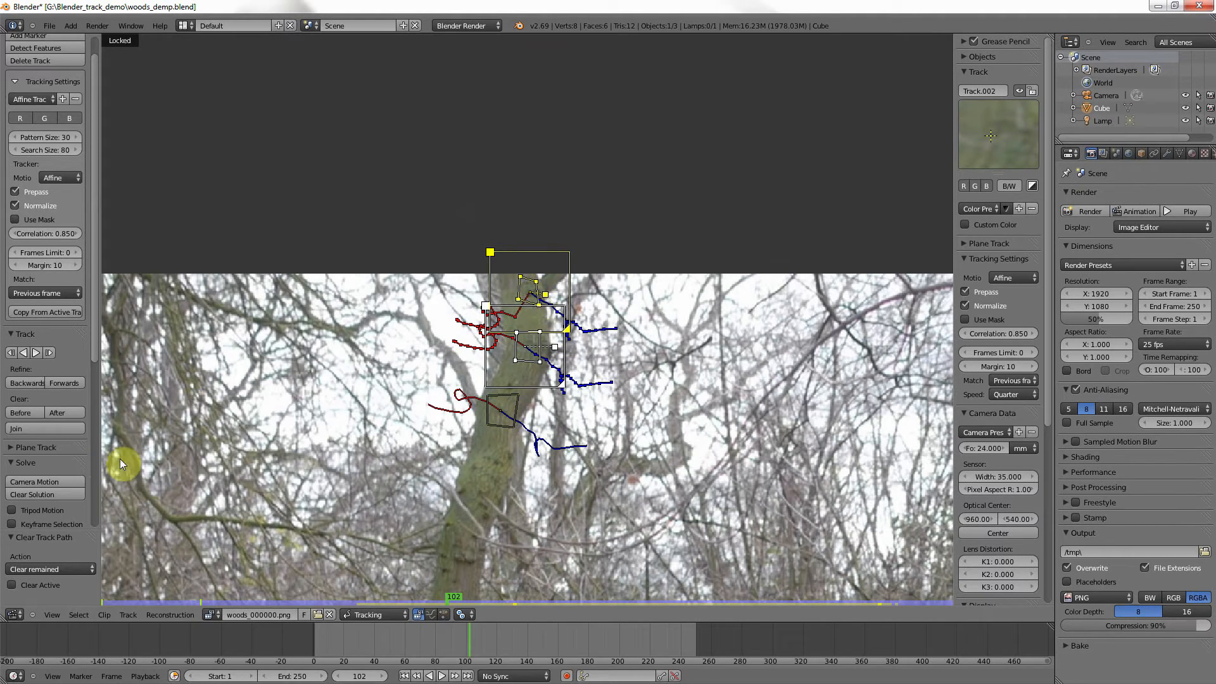
pyautogui.click(22, 410)
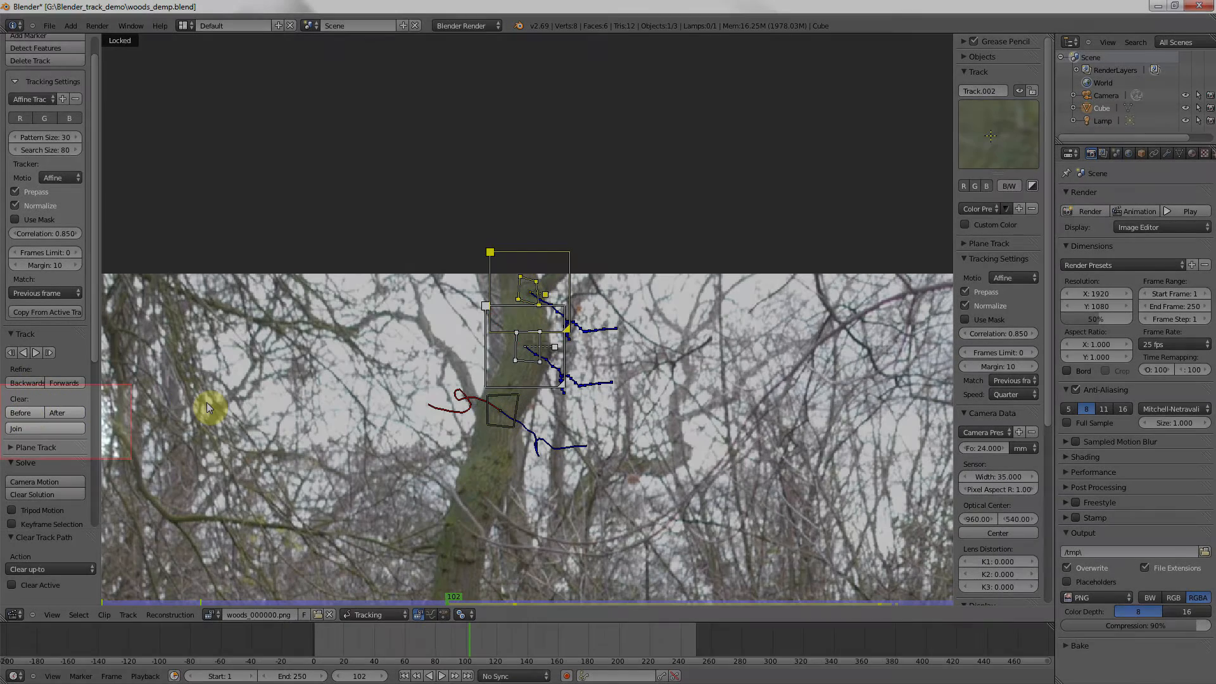
# - Select only Track.002 and track it backwards from frame 102 to frame 1
pyautogui.click(527, 349)
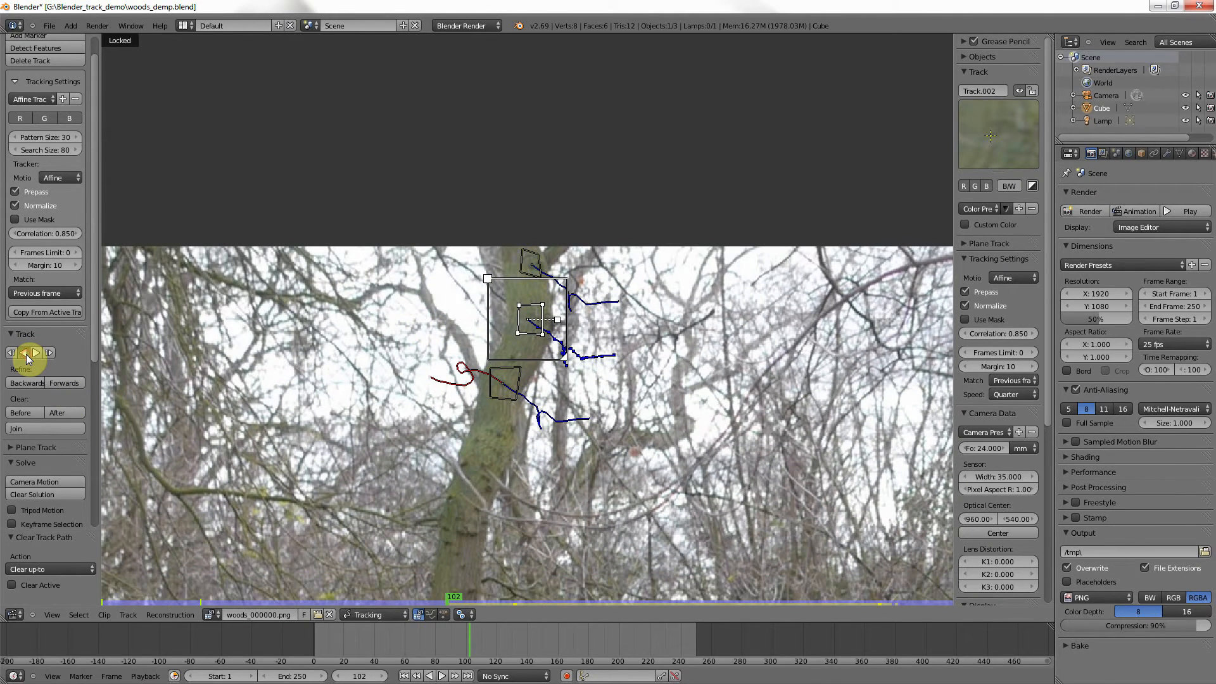
pyautogui.click(25, 355)
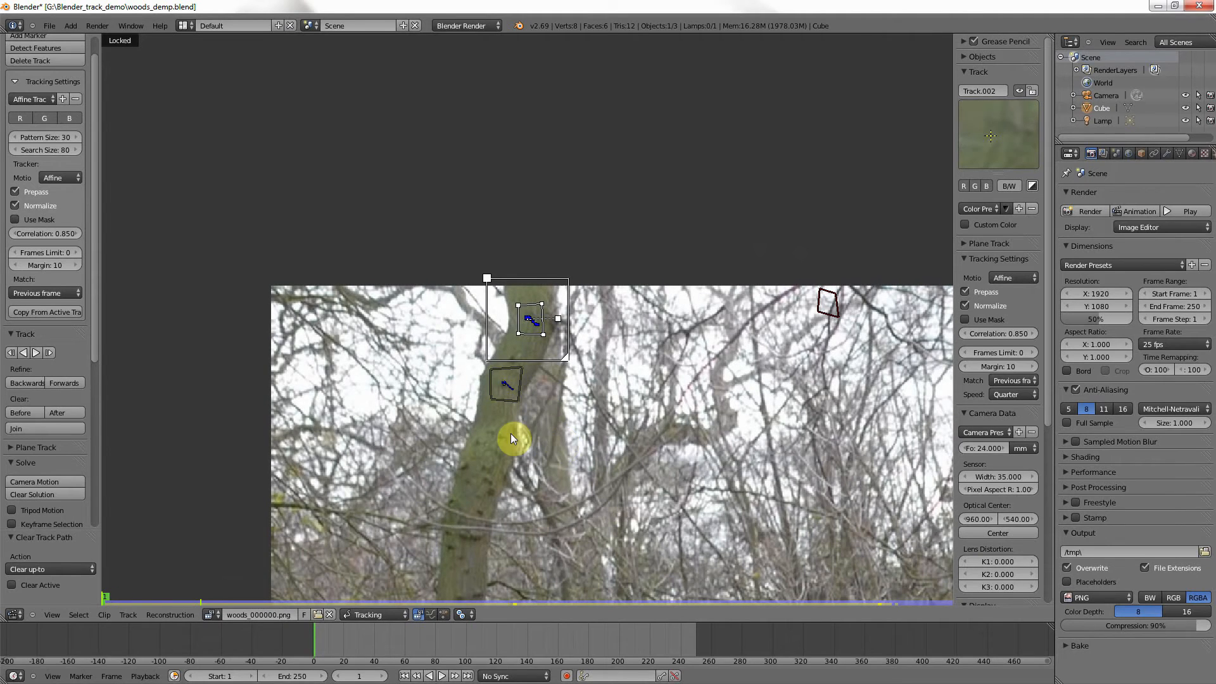
# - Turn off locking the view to the selection and scrub to frames 119 and 102 to compare the trunk marker paths
pyautogui.scroll(-8, 1004, 405)
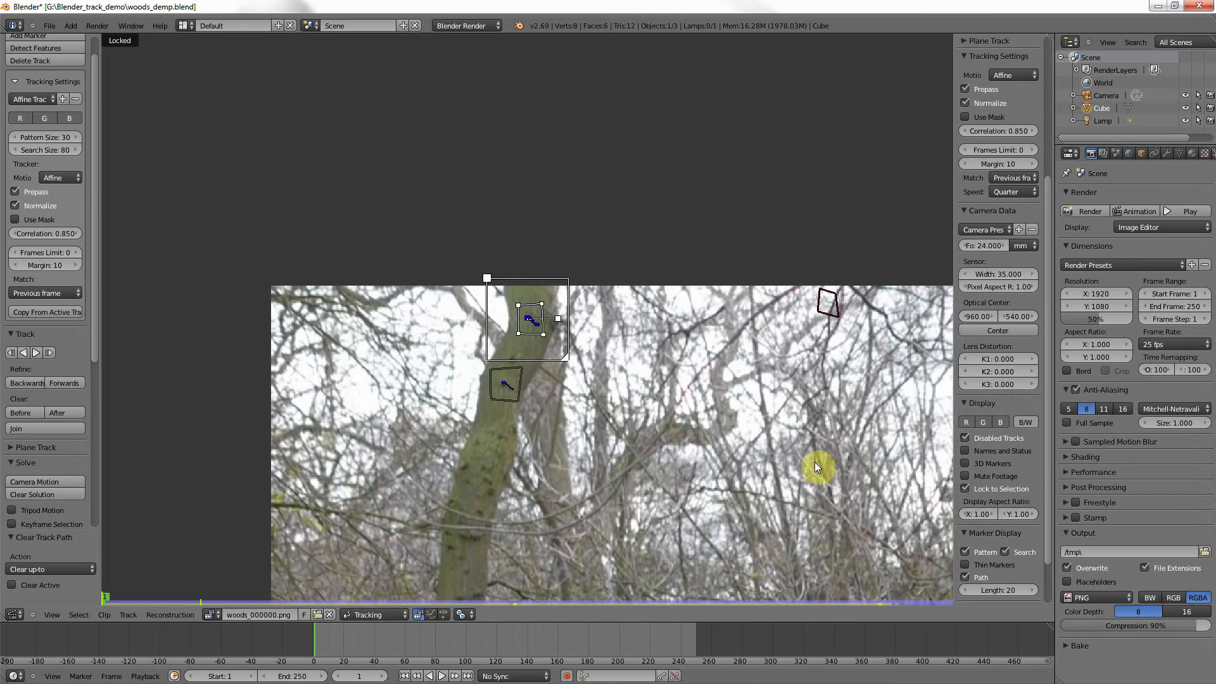
pyautogui.press('l')
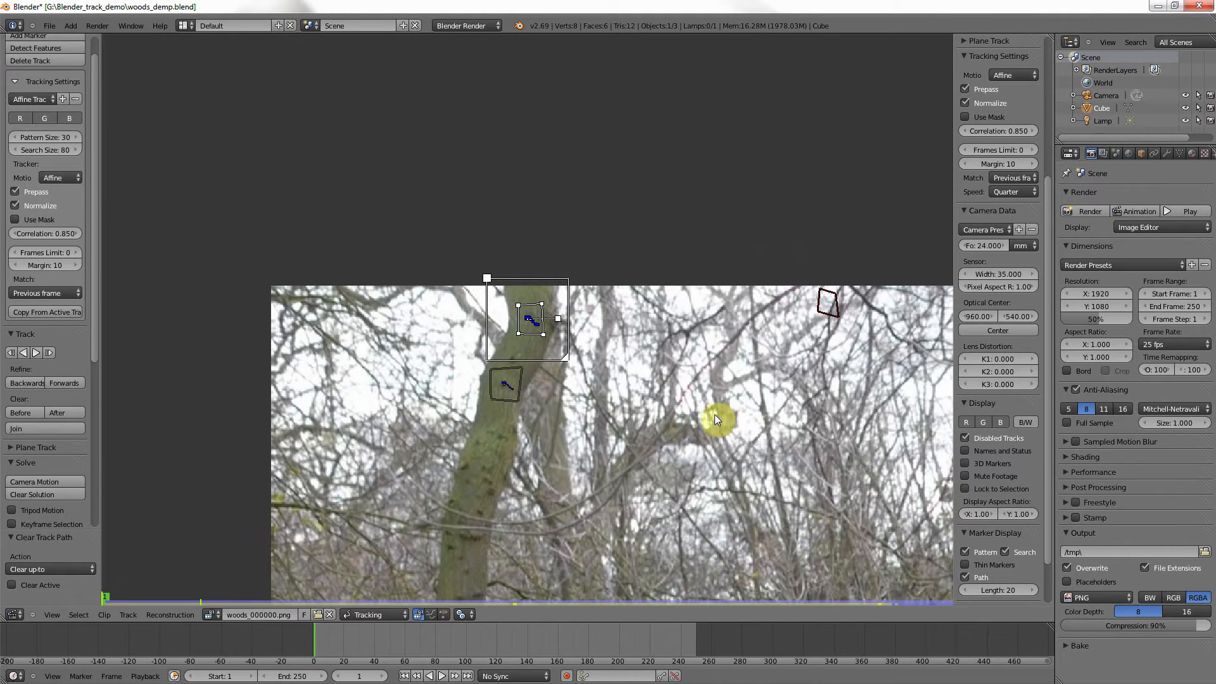
pyautogui.moveTo(742, 439); pyautogui.dragTo(560, 257, button='middle')
pyautogui.scroll(-1, 560, 257)
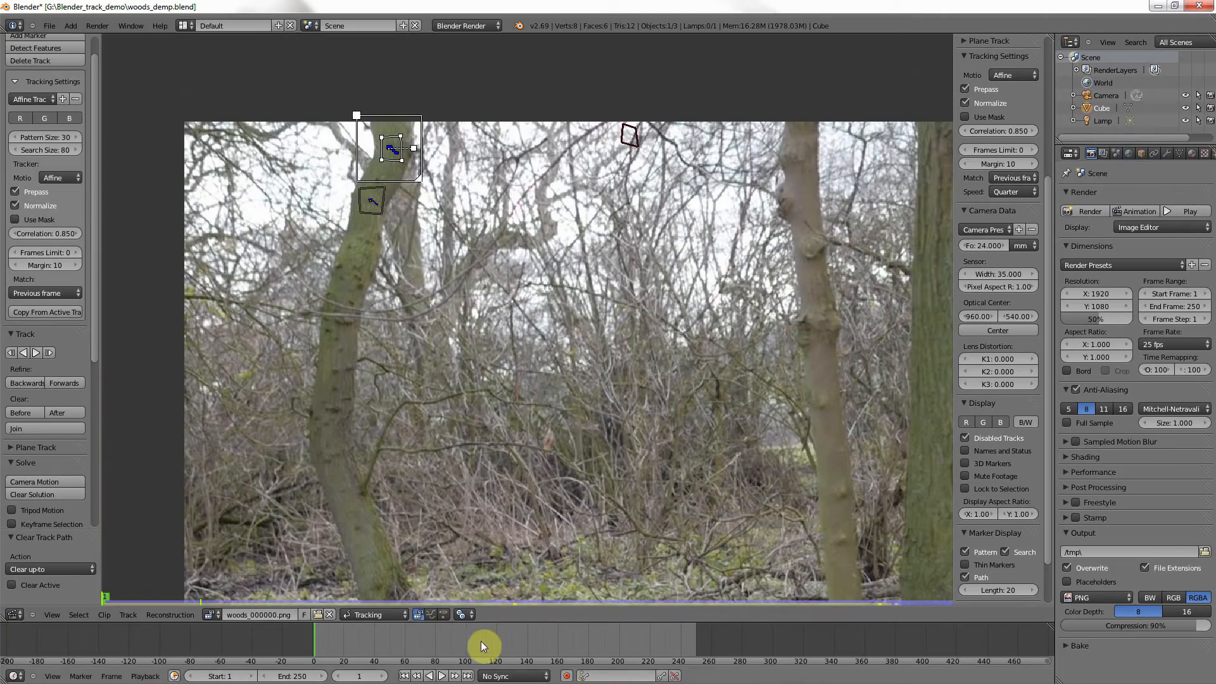
pyautogui.moveTo(504, 639); pyautogui.dragTo(495, 636)
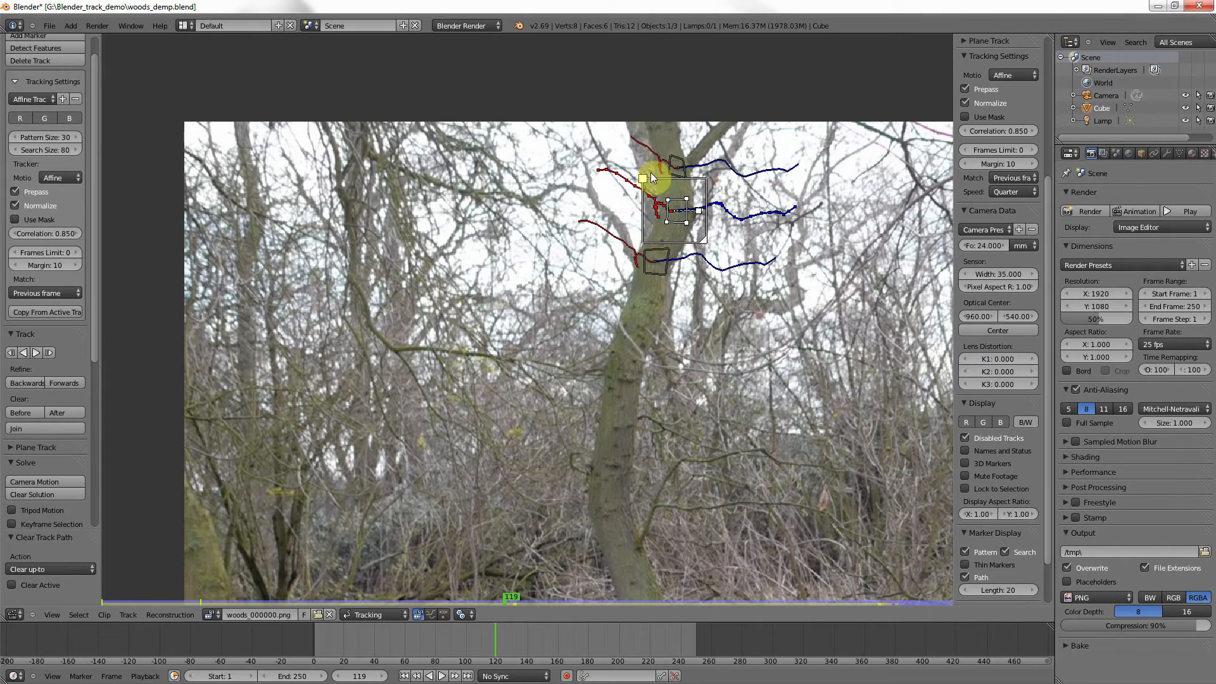
pyautogui.moveTo(497, 647); pyautogui.dragTo(468, 656)
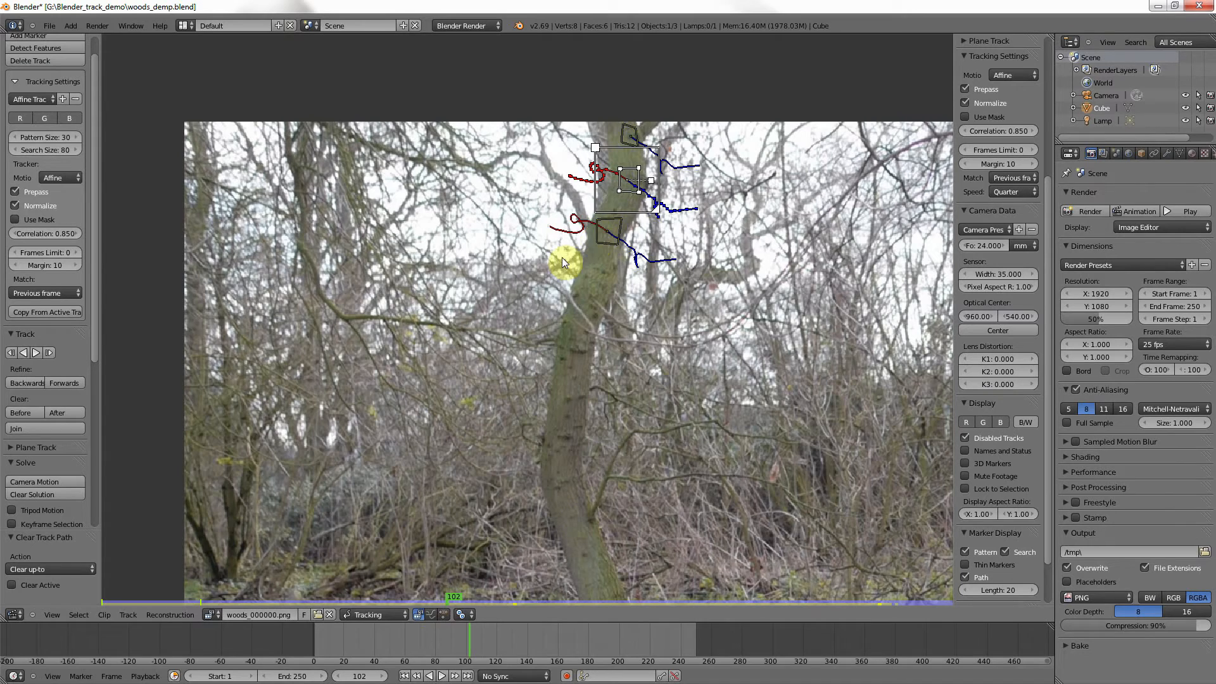
# - Try detecting features across the whole frame at frame 102, and delete the generated markers
pyautogui.scroll(2, 40, 147)
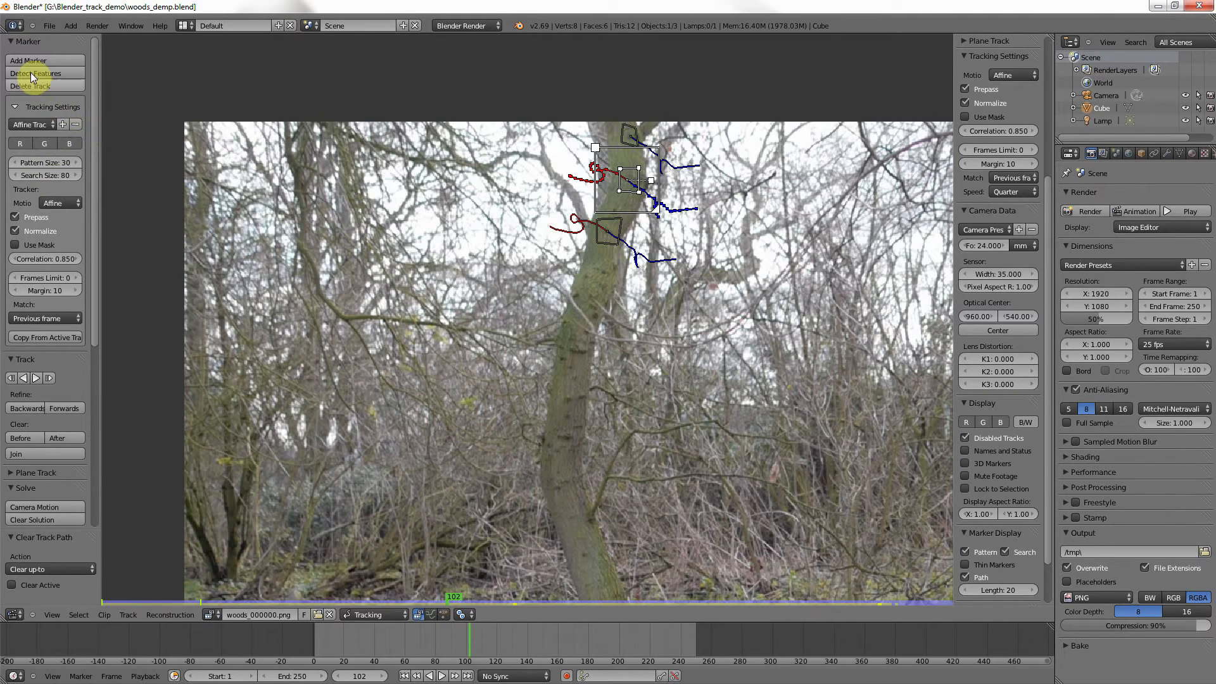
pyautogui.scroll(-1, 442, 301)
pyautogui.moveTo(451, 318); pyautogui.dragTo(391, 268, button='middle')
pyautogui.scroll(-2, 397, 283)
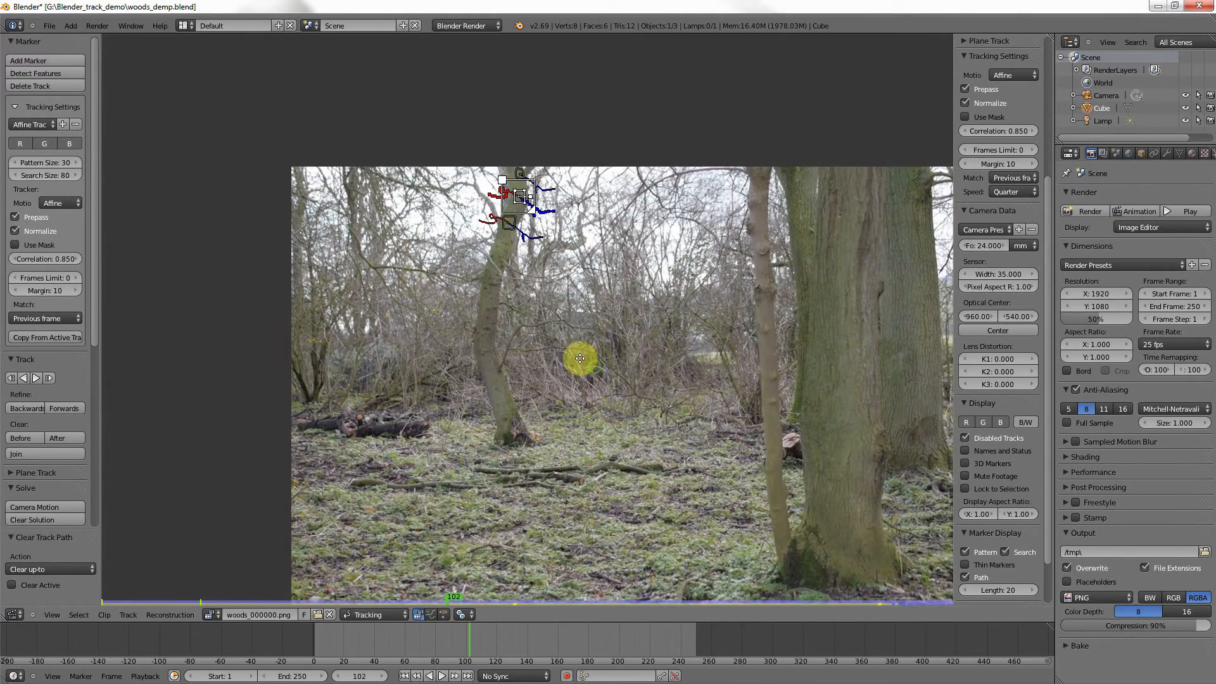
pyautogui.moveTo(580, 359); pyautogui.dragTo(458, 325, button='middle')
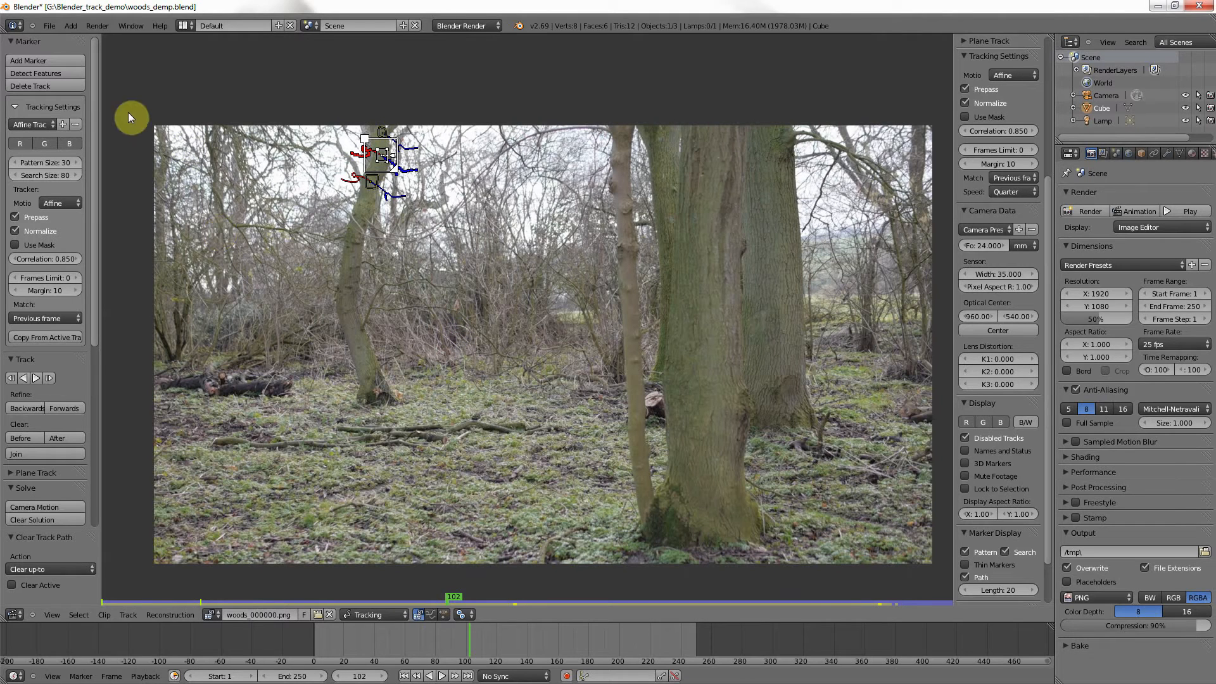
pyautogui.click(51, 75)
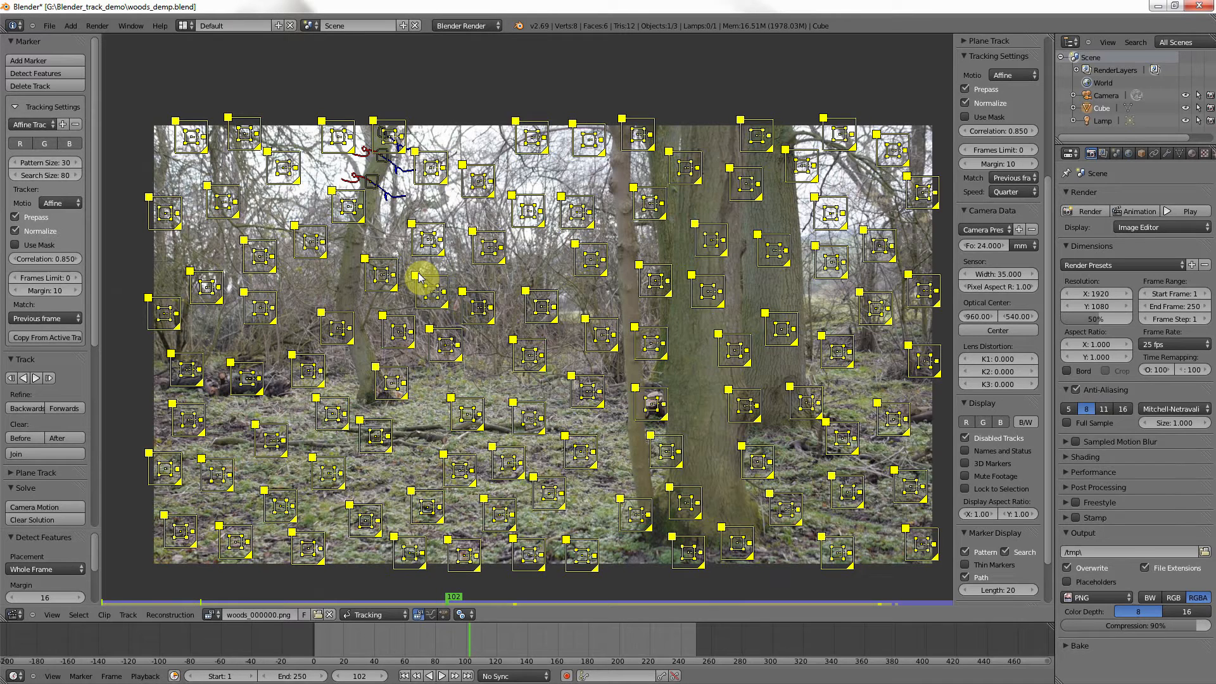
pyautogui.press('Delete')
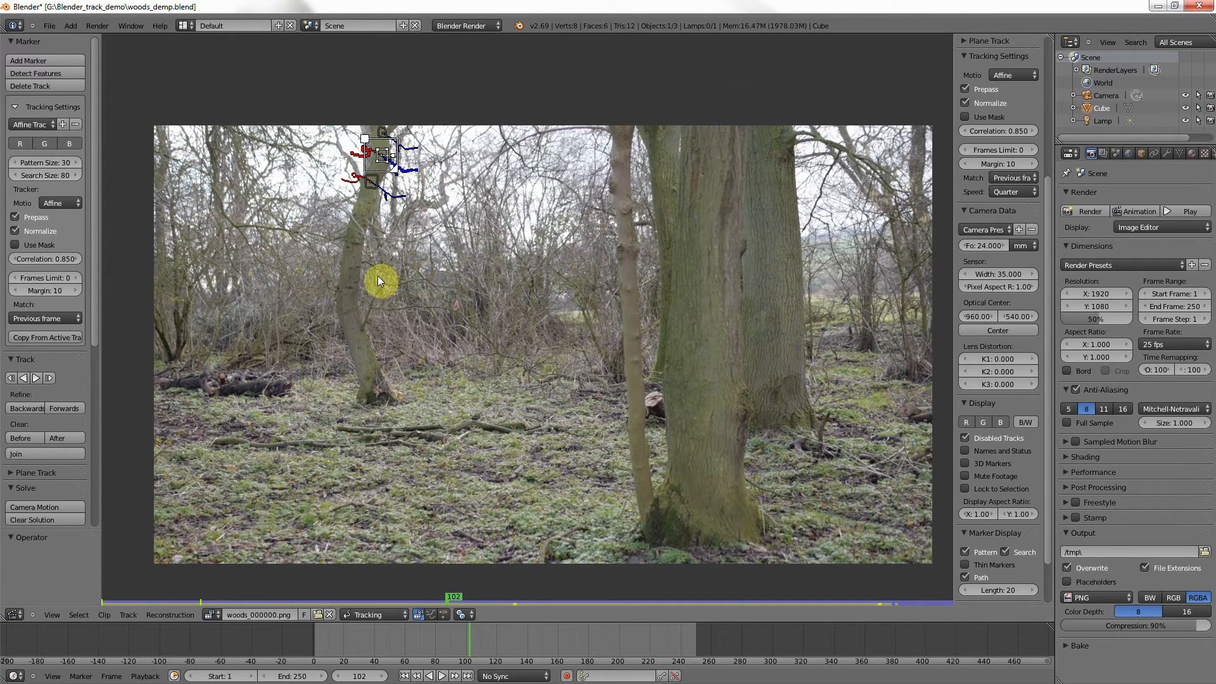
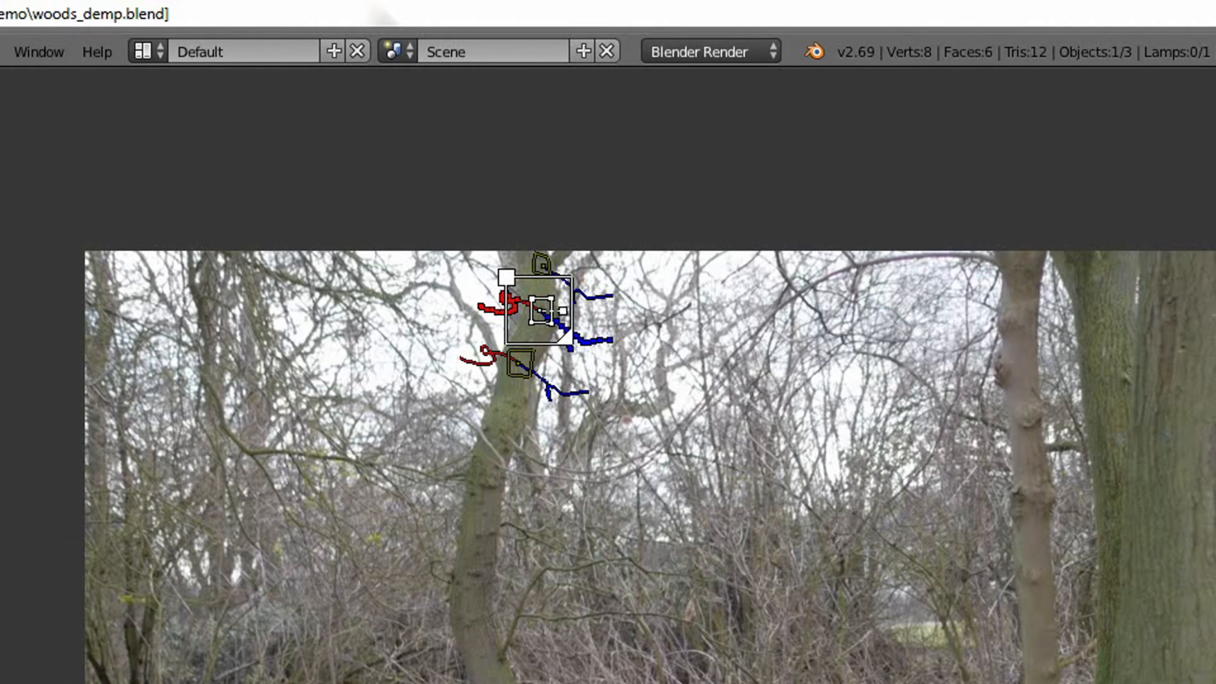
# - Play the clip and step back and forth a few frames to examine how the three trunk markers follow the tree
pyautogui.hotkey('alt', 'a')
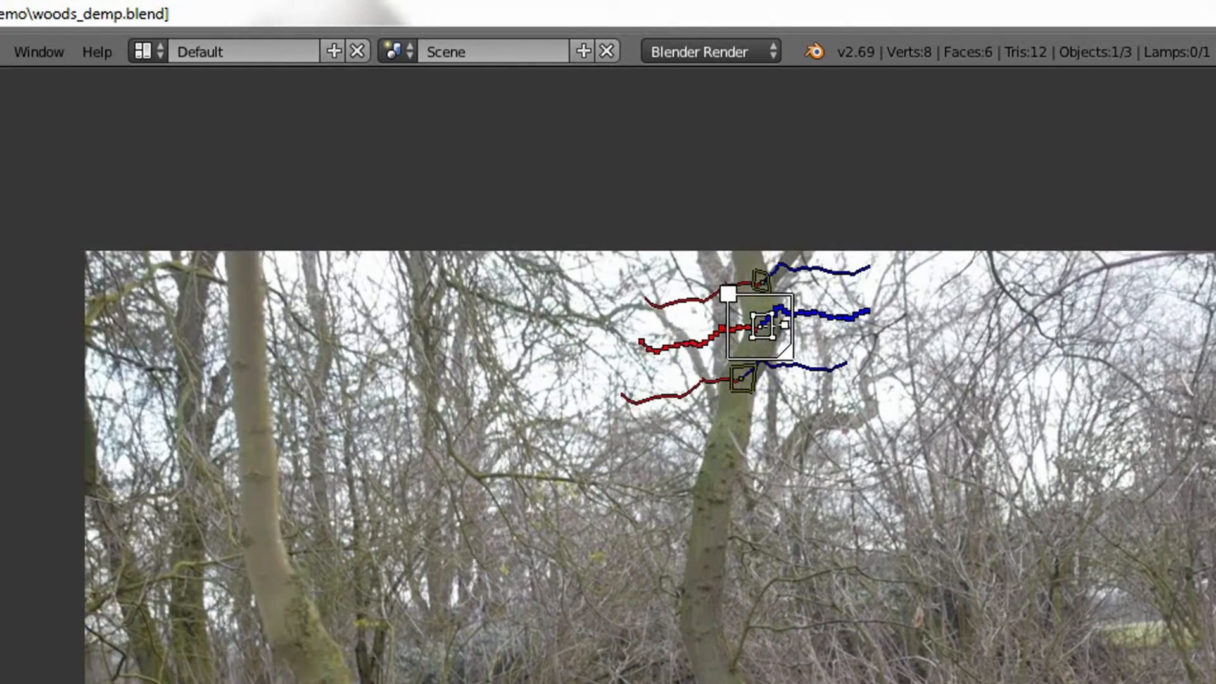
pyautogui.hotkey('alt', 'a')
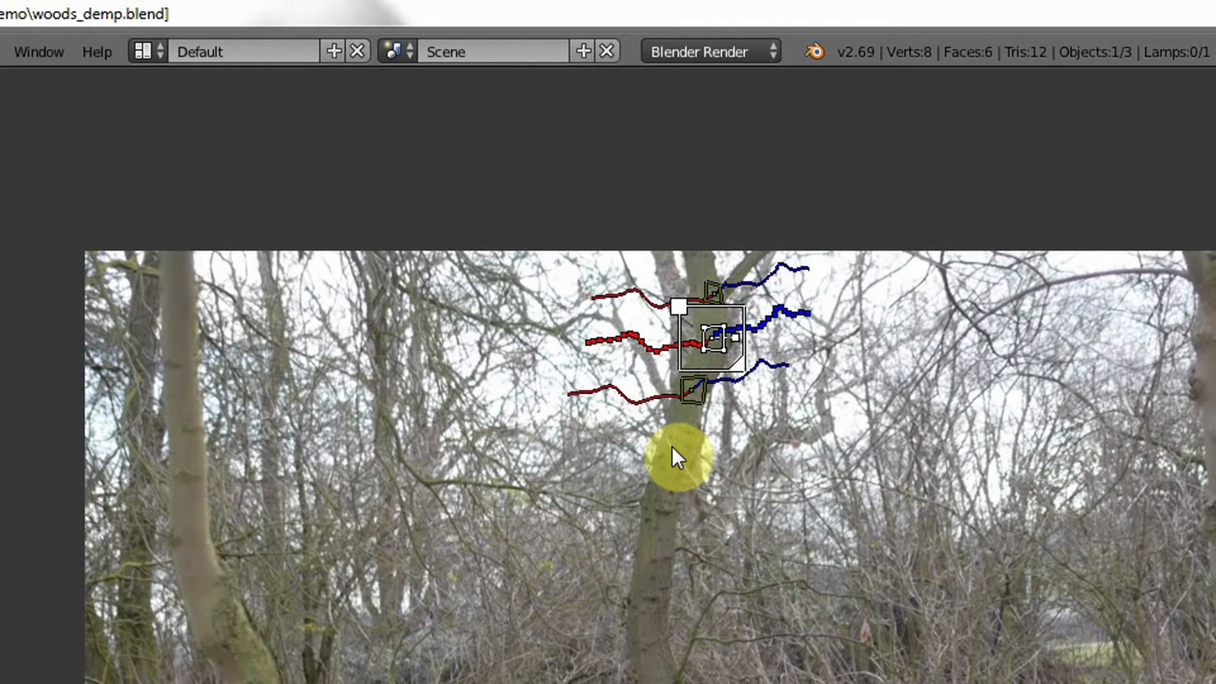
pyautogui.press('Right')
pyautogui.press('Right')
pyautogui.press('Right')
pyautogui.press('Right')
pyautogui.press('Right')
pyautogui.press('Left')
pyautogui.press('Left')
pyautogui.press('Left')
pyautogui.press('Left')
pyautogui.press('Left')
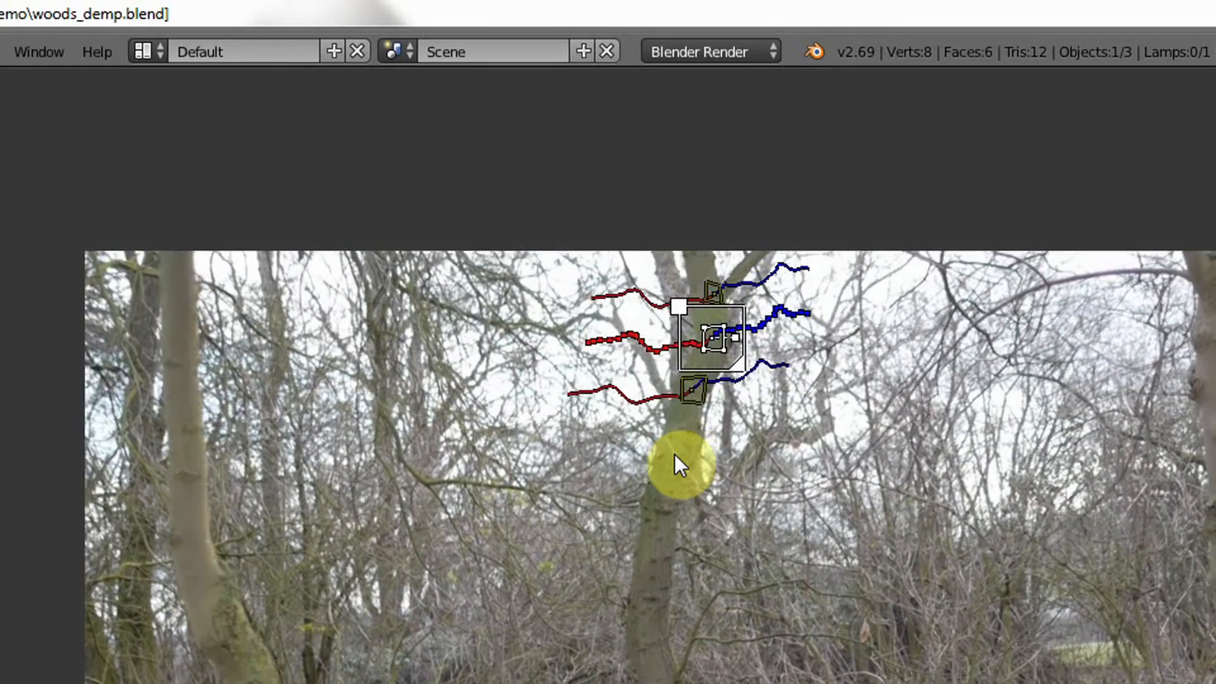
# - Step forward and back through the frames to examine how the three upper trunk markers and their paths follow the tree
pyautogui.press('Right')
pyautogui.press('Right')
pyautogui.press('Right')
pyautogui.press('Right')
pyautogui.press('Right')
pyautogui.press('Right')
pyautogui.press('Right')
pyautogui.keyDown('alt'); pyautogui.scroll(-10, 722, 453); pyautogui.keyUp('alt')
pyautogui.keyDown('alt'); pyautogui.scroll(15, 754, 445); pyautogui.keyUp('alt')
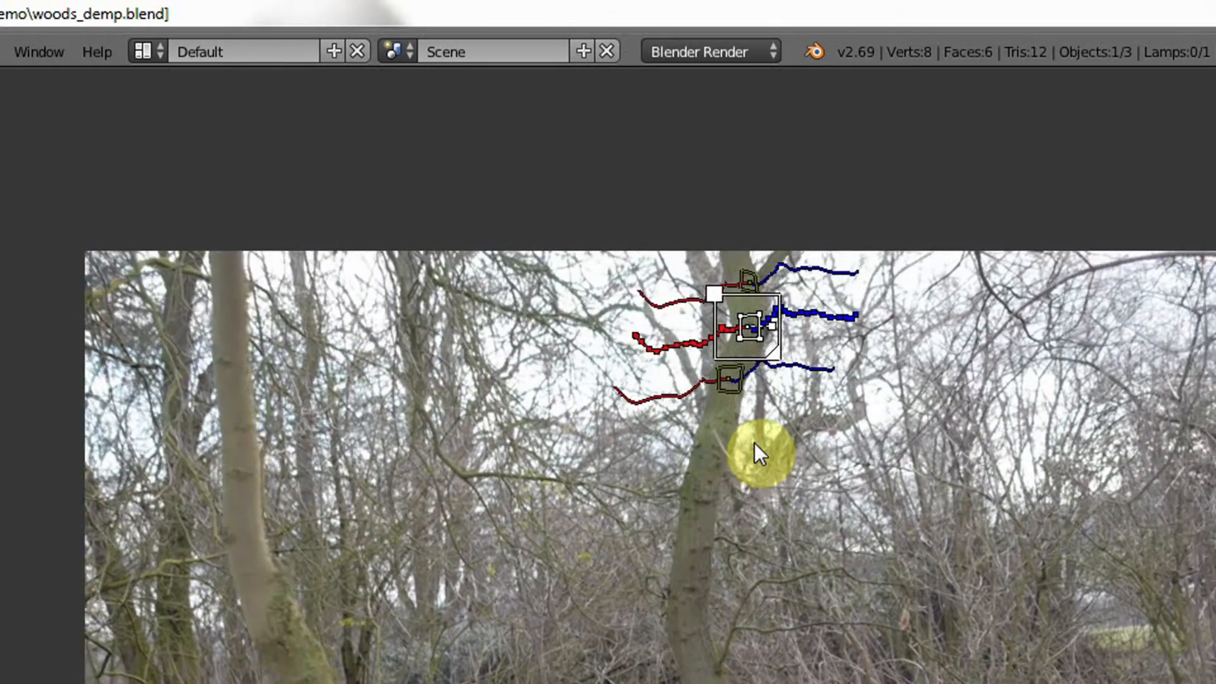
pyautogui.press('Right')
pyautogui.press('Right')
pyautogui.press('Right')
pyautogui.press('Right')
pyautogui.press('Right')
pyautogui.press('Right')
pyautogui.press('Right')
pyautogui.press('Right')
pyautogui.press('Right')
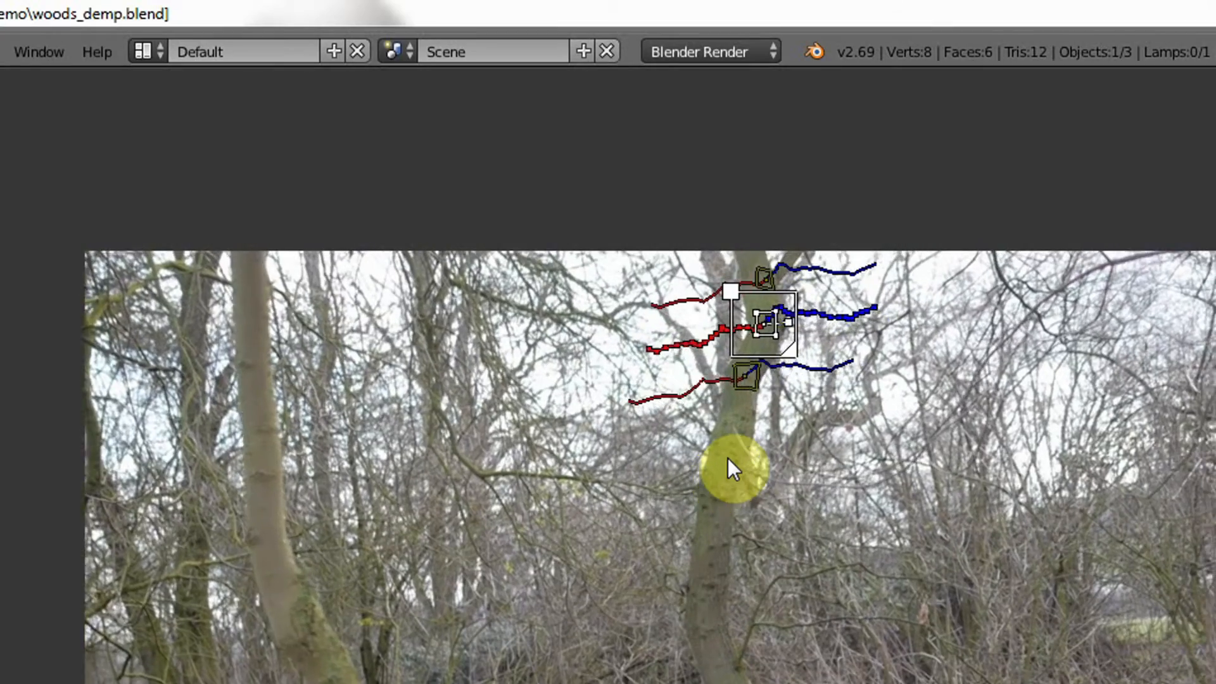
pyautogui.press('Left')
pyautogui.press('Left')
pyautogui.press('Left')
pyautogui.press('Right')
pyautogui.press('Right')
pyautogui.press('Right')
pyautogui.press('Right')
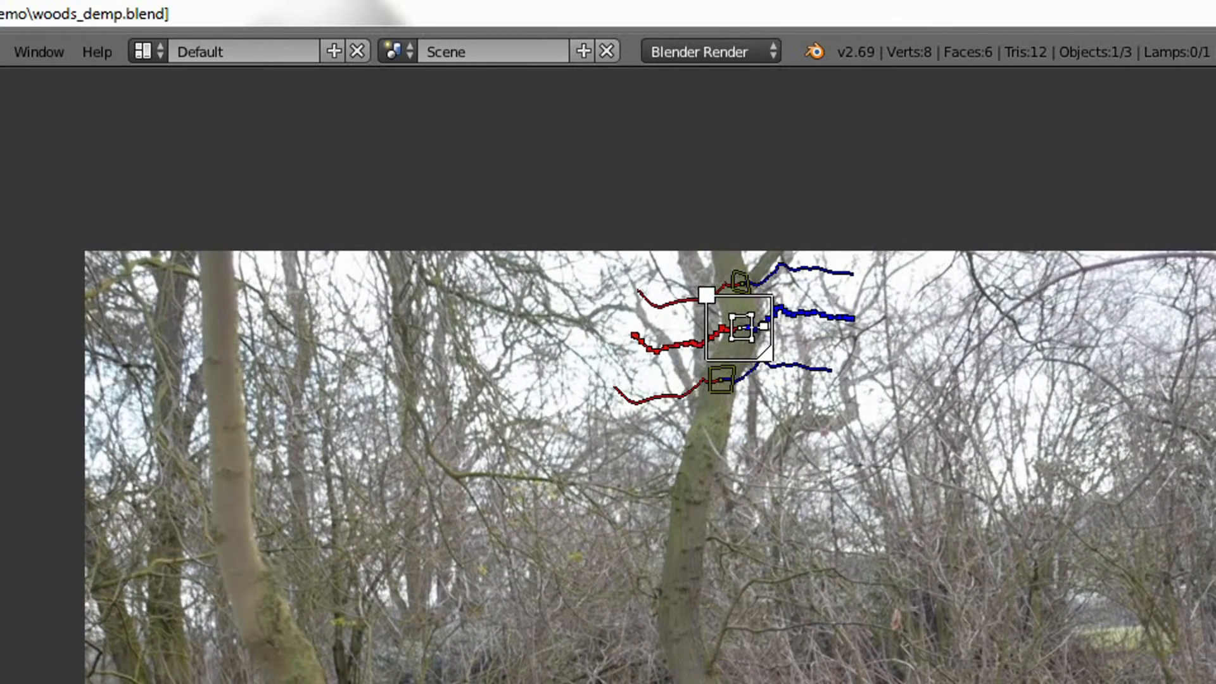
pyautogui.press('Left')
pyautogui.press('Right')
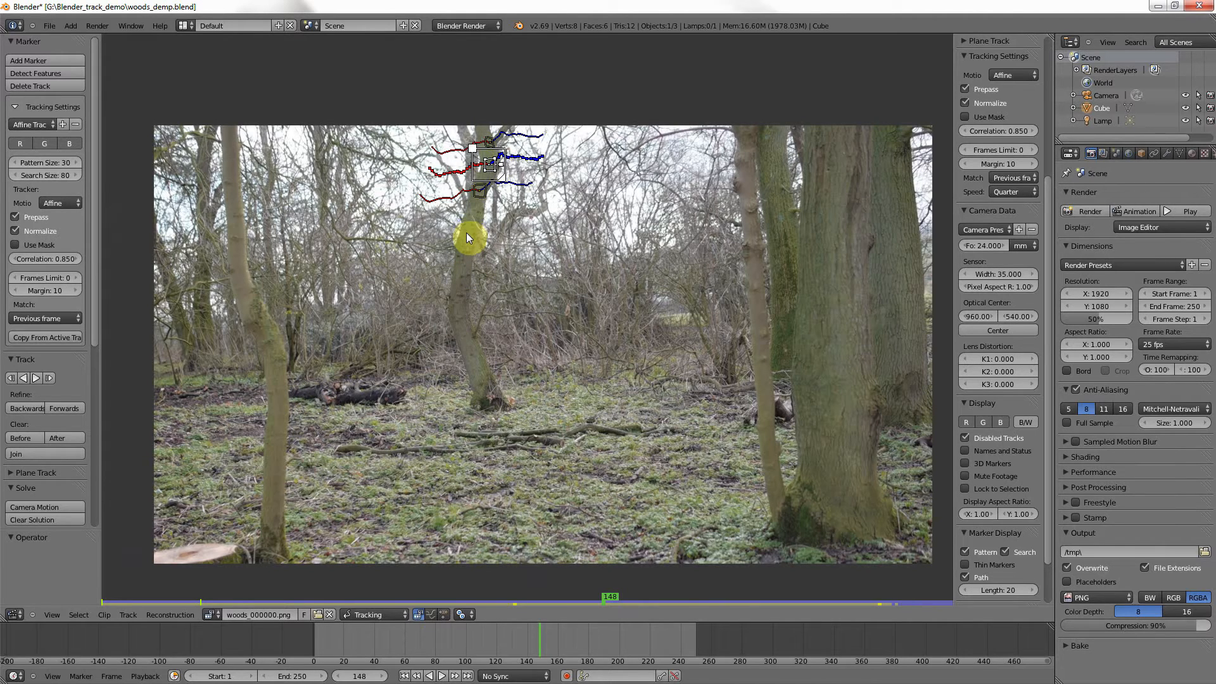
# - Add seven tracking markers at frame 148, spaced down the central trunk from below the existing three to its base
pyautogui.keyDown('ctrl'); pyautogui.moveTo(468, 230); pyautogui.dragTo(465, 254); pyautogui.keyUp('ctrl')
pyautogui.keyDown('ctrl'); pyautogui.click(462, 282); pyautogui.keyUp('ctrl')
pyautogui.keyDown('ctrl'); pyautogui.click(462, 311); pyautogui.keyUp('ctrl')
pyautogui.keyDown('ctrl'); pyautogui.click(467, 343); pyautogui.keyUp('ctrl')
pyautogui.keyDown('ctrl'); pyautogui.click(480, 377); pyautogui.keyUp('ctrl')
pyautogui.keyDown('ctrl'); pyautogui.click(491, 397); pyautogui.keyUp('ctrl')
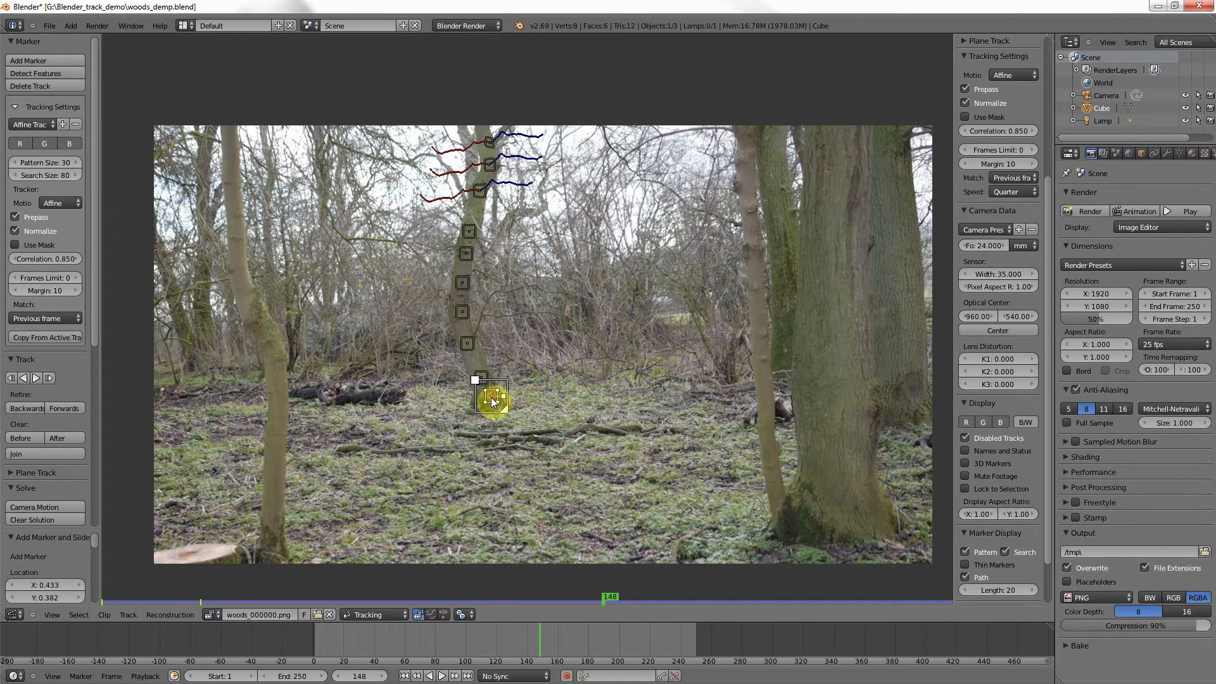
# - Select the seven new trunk markers and track them forwards from frame 148 to 250, and backwards from frame 148 to 1
pyautogui.keyDown('ctrl'); pyautogui.click(483, 379); pyautogui.keyUp('ctrl')
pyautogui.keyDown('shift'); pyautogui.rightClick(464, 274); pyautogui.keyUp('shift')
pyautogui.keyDown('shift'); pyautogui.rightClick(465, 251); pyautogui.keyUp('shift')
pyautogui.keyDown('shift'); pyautogui.rightClick(470, 229); pyautogui.keyUp('shift')
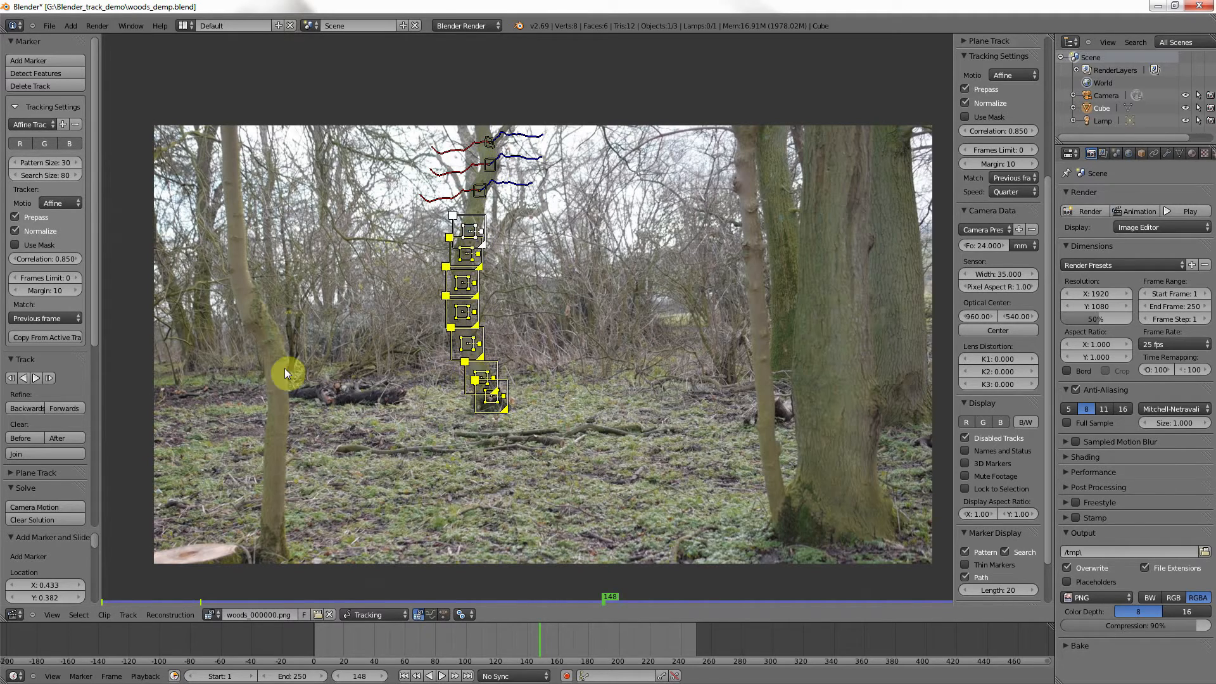
pyautogui.click(36, 378)
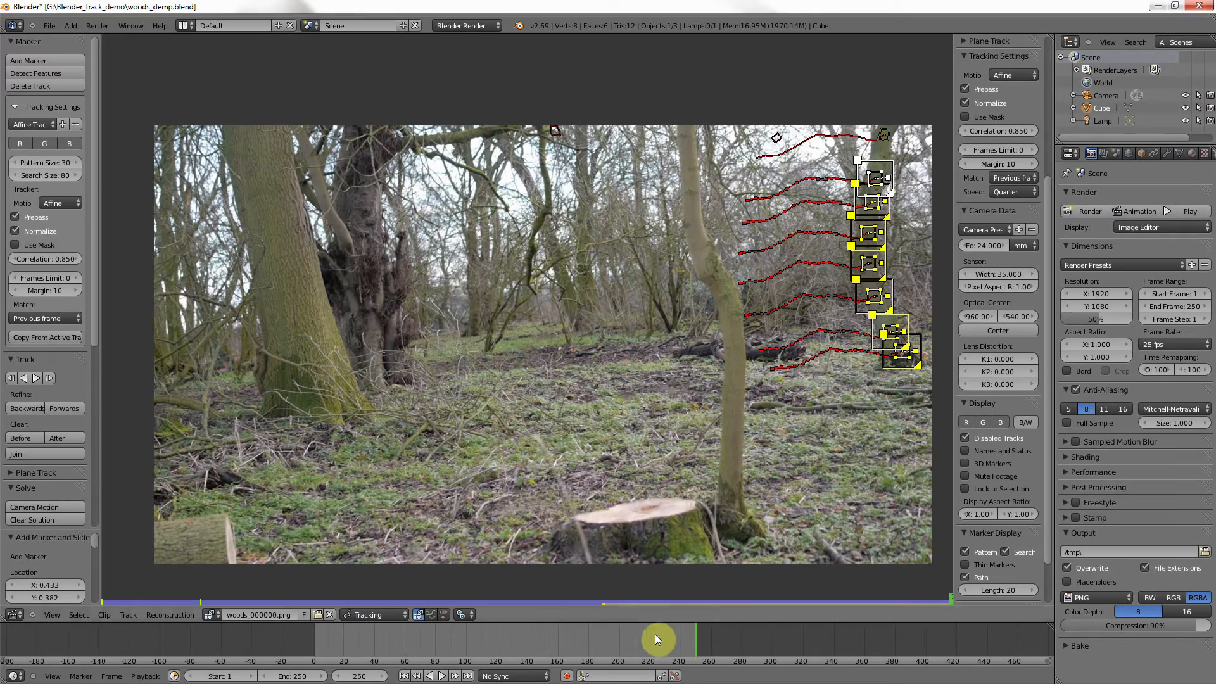
pyautogui.moveTo(680, 642); pyautogui.dragTo(539, 651)
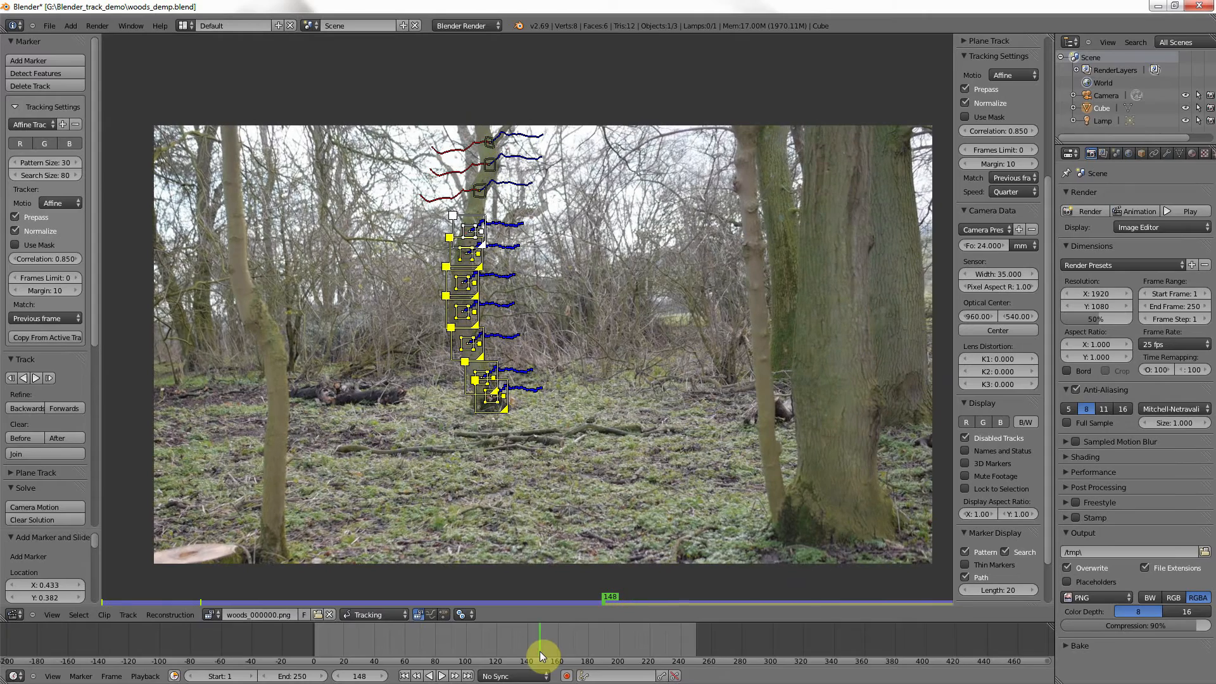
pyautogui.click(24, 378)
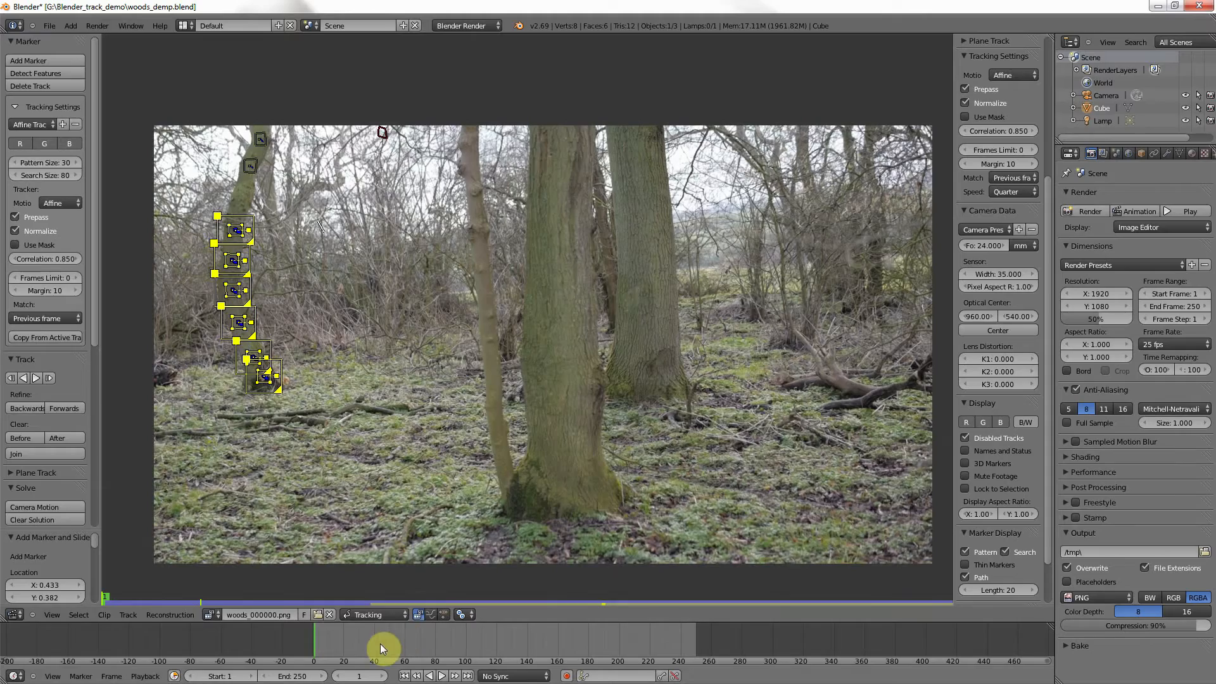
# - Scrub to frames 161 and 165 to compare the marker paths along the whole trunk
pyautogui.moveTo(360, 645); pyautogui.dragTo(558, 654)
pyautogui.scroll(6, 568, 430)
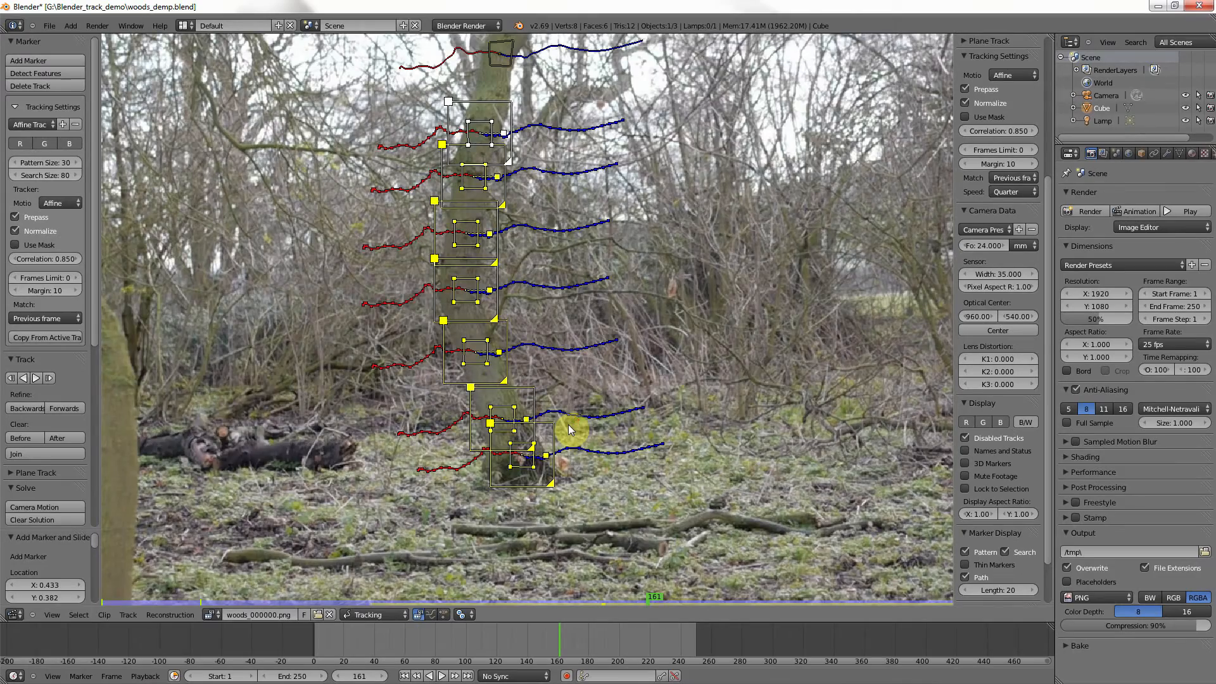
pyautogui.moveTo(536, 306); pyautogui.dragTo(476, 595, button='middle')
pyautogui.moveTo(539, 650); pyautogui.dragTo(529, 649)
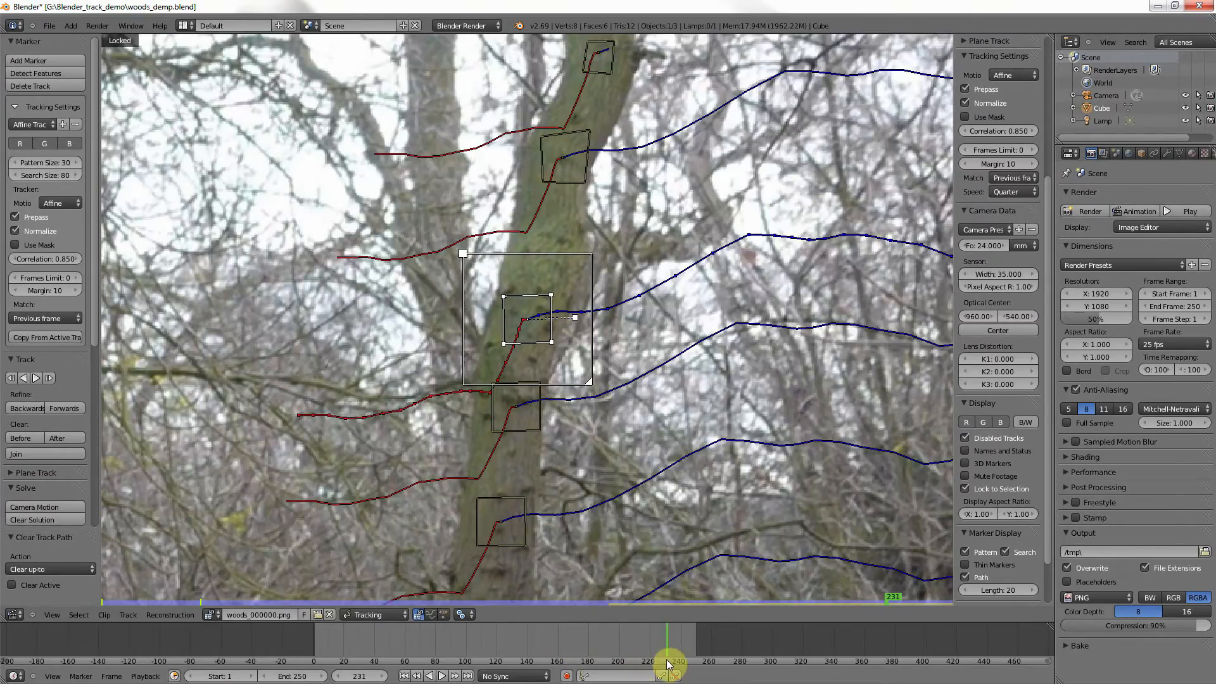
pyautogui.moveTo(666, 659); pyautogui.dragTo(564, 655)
pyautogui.scroll(-2, 516, 443)
pyautogui.scroll(-2, 515, 444)
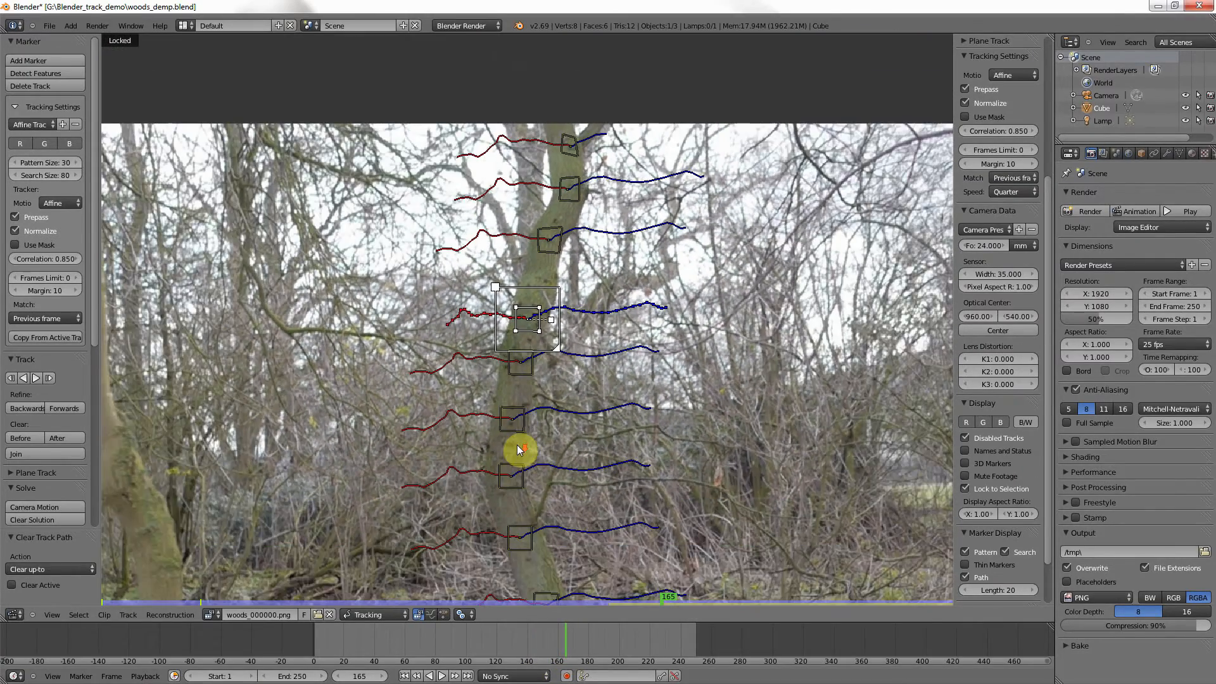
pyautogui.moveTo(507, 461); pyautogui.dragTo(481, 353, button='middle')
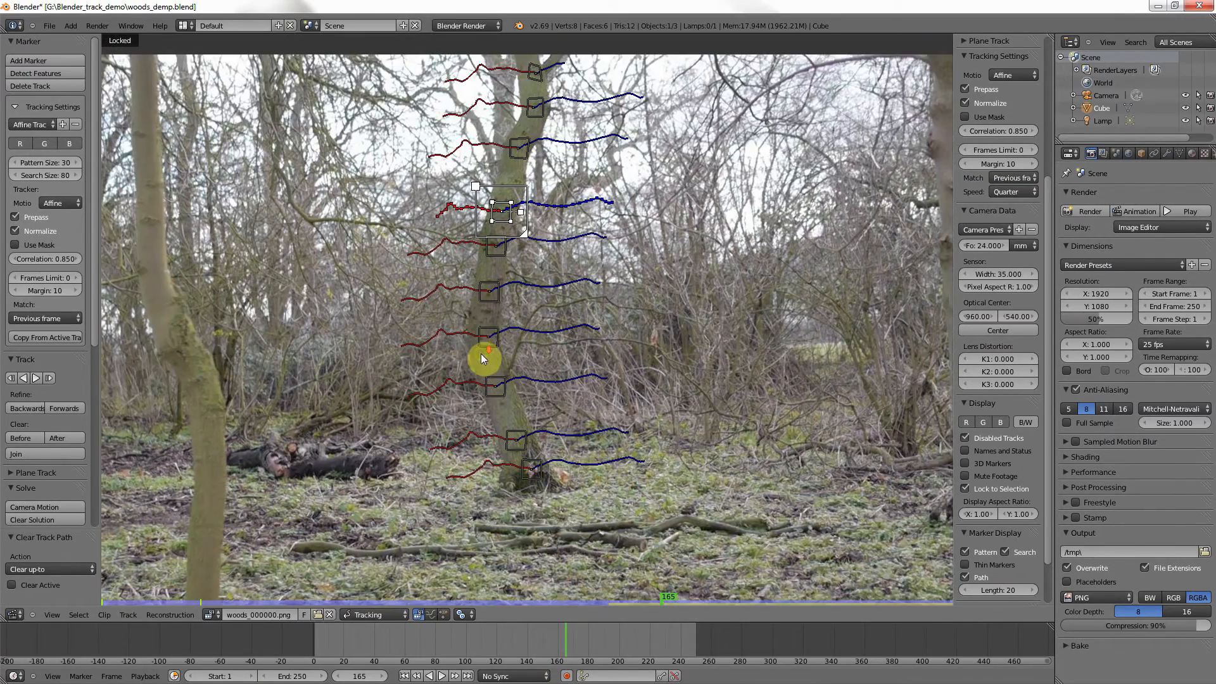
pyautogui.scroll(-2, 504, 420)
pyautogui.moveTo(532, 491); pyautogui.dragTo(526, 472, button='middle')
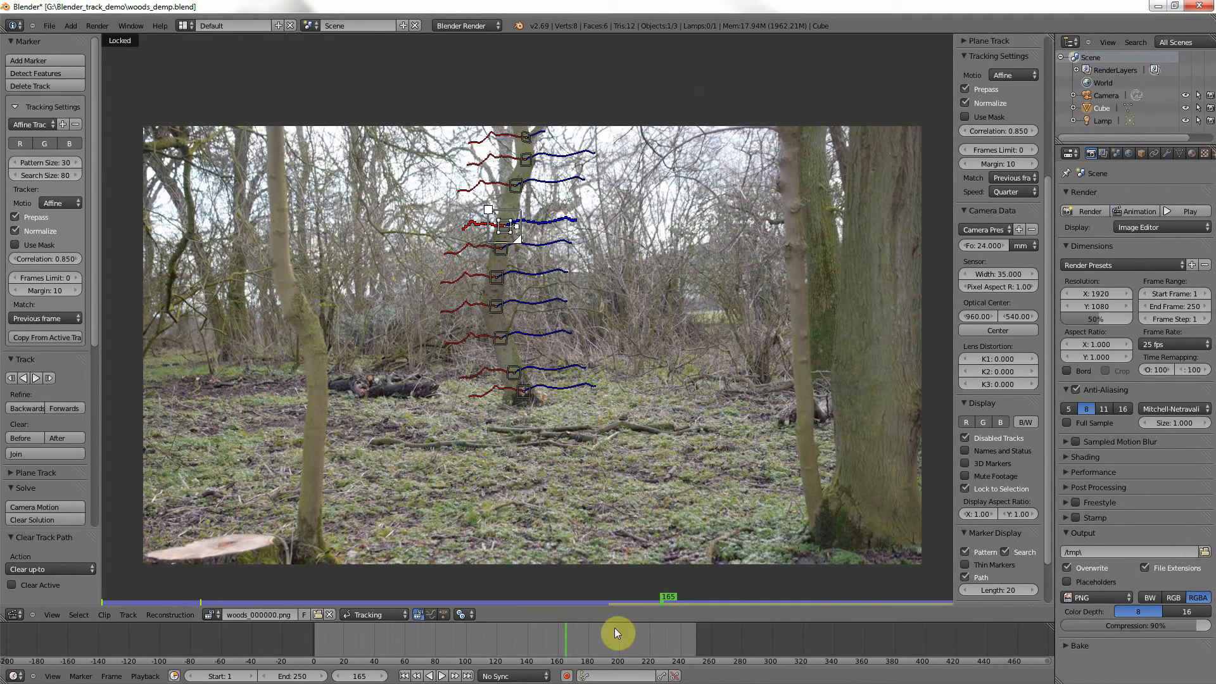
# - Step through frames 195 to 218 and back to 173, examining how all trunk markers move relative to the selected one
pyautogui.click(602, 644)
pyautogui.moveTo(601, 645)
pyautogui.mouseDown()
pyautogui.moveTo(620, 643)
pyautogui.moveTo(600, 649)
pyautogui.moveTo(611, 647)
pyautogui.mouseUp()
pyautogui.scroll(-1, 612, 647)
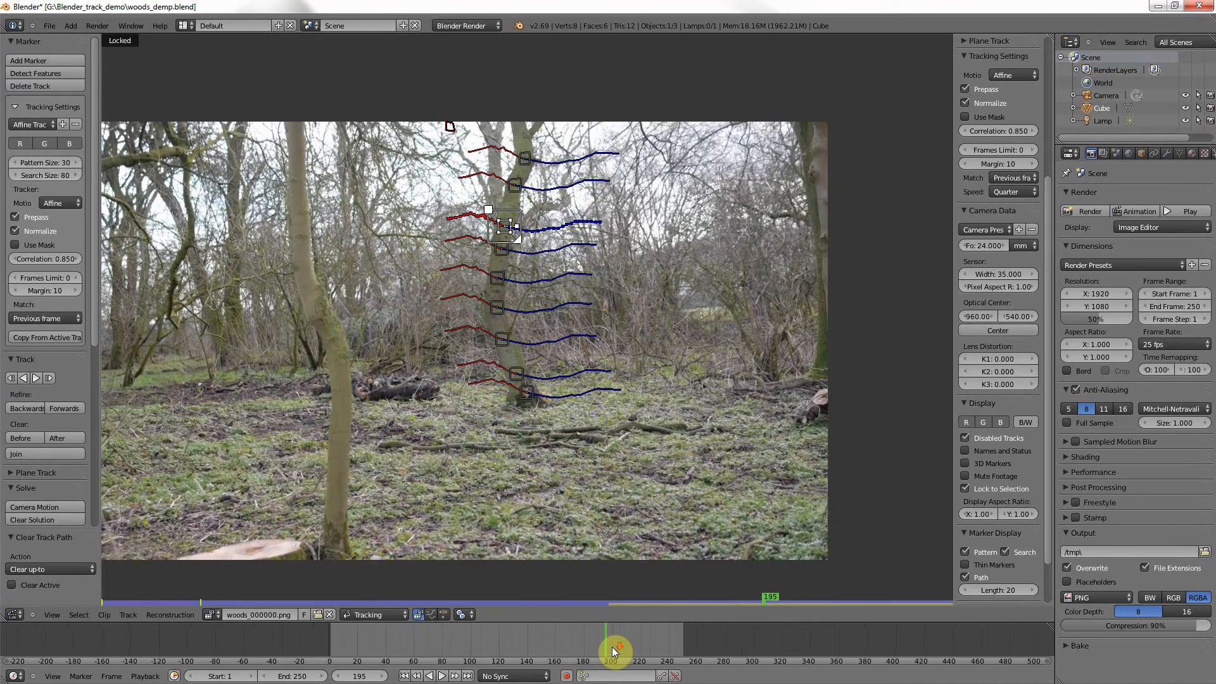
pyautogui.press('Right')
pyautogui.press('Right')
pyautogui.press('Right')
pyautogui.press('Right')
pyautogui.press('Right')
pyautogui.press('Right')
pyautogui.press('Right')
pyautogui.press('Right')
pyautogui.press('Right')
pyautogui.press('Right')
pyautogui.press('Right')
pyautogui.press('Right')
pyautogui.press('Right')
pyautogui.press('Right')
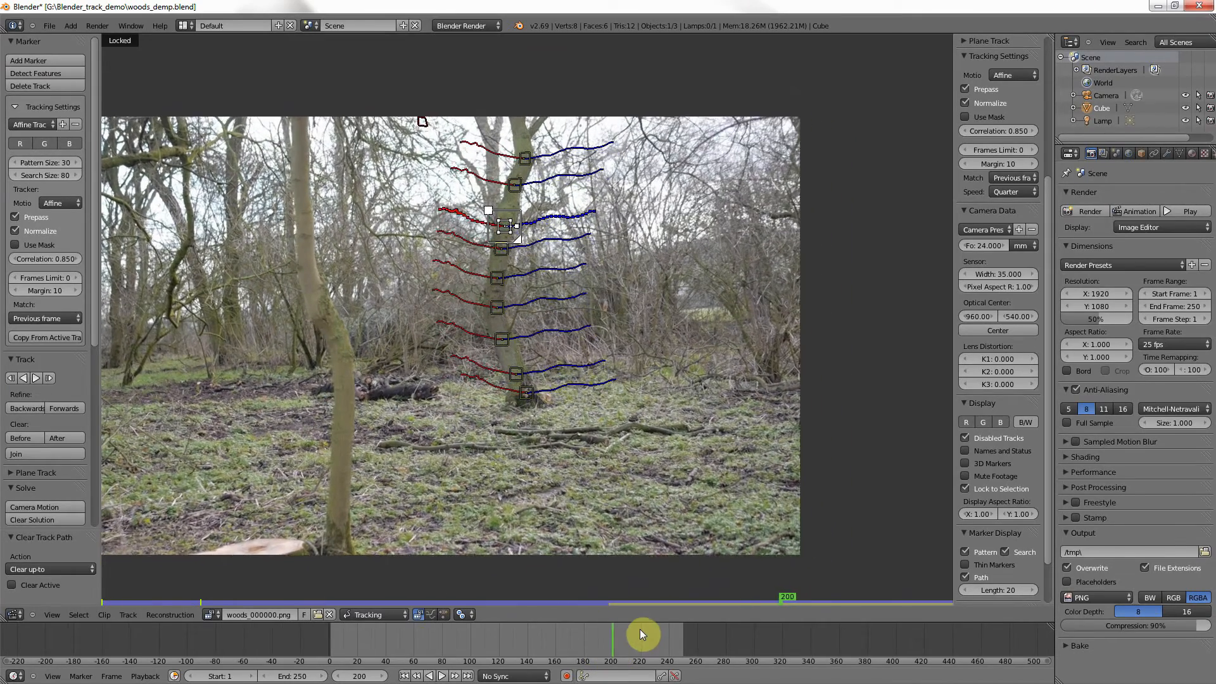
pyautogui.press('Right')
pyautogui.press('Right')
pyautogui.press('Right')
pyautogui.press('Right')
pyautogui.press('Right')
pyautogui.press('Right')
pyautogui.press('Right')
pyautogui.press('Right')
pyautogui.press('Right')
pyautogui.press('Right')
pyautogui.press('Right')
pyautogui.press('Right')
pyautogui.press('Right')
pyautogui.press('Right')
pyautogui.press('Right')
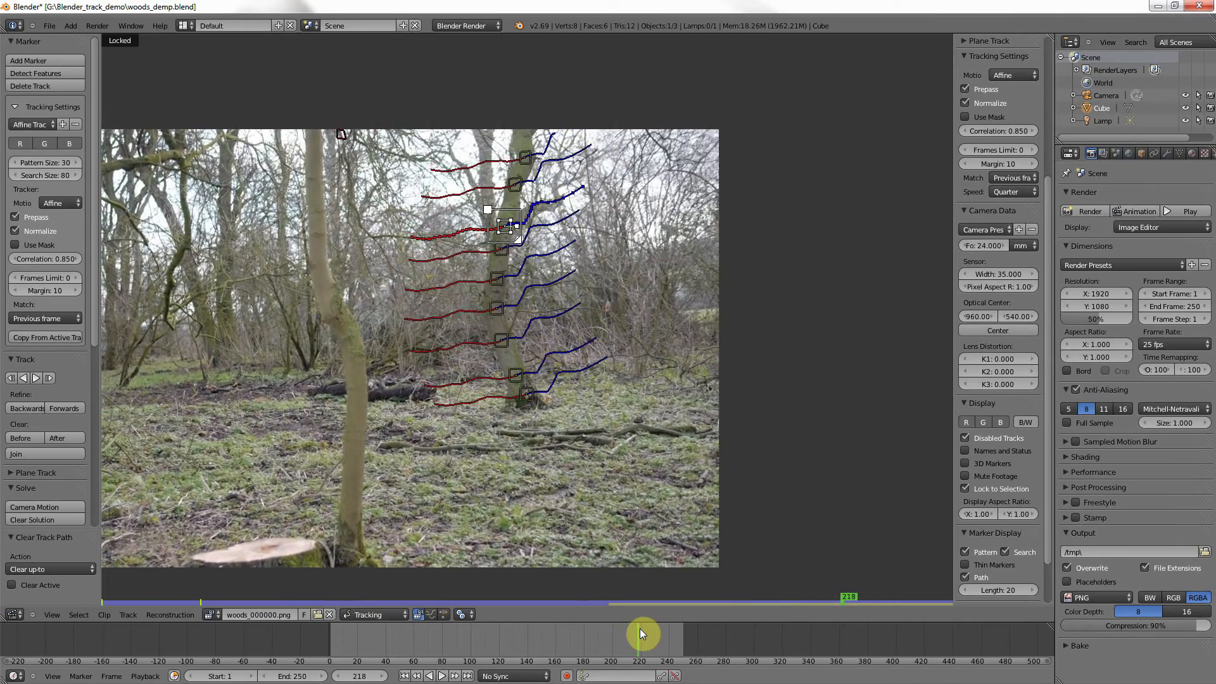
pyautogui.press('Left')
pyautogui.press('Left')
pyautogui.press('Left')
pyautogui.press('Left')
pyautogui.press('Left')
pyautogui.press('Left')
pyautogui.press('Left')
pyautogui.press('Left')
pyautogui.press('Left')
pyautogui.press('Left')
pyautogui.press('Left')
pyautogui.press('Left')
pyautogui.press('Left')
pyautogui.press('Left')
pyautogui.press('Left')
pyautogui.press('Left')
pyautogui.press('Left')
pyautogui.press('Left')
pyautogui.press('Left')
pyautogui.press('Left')
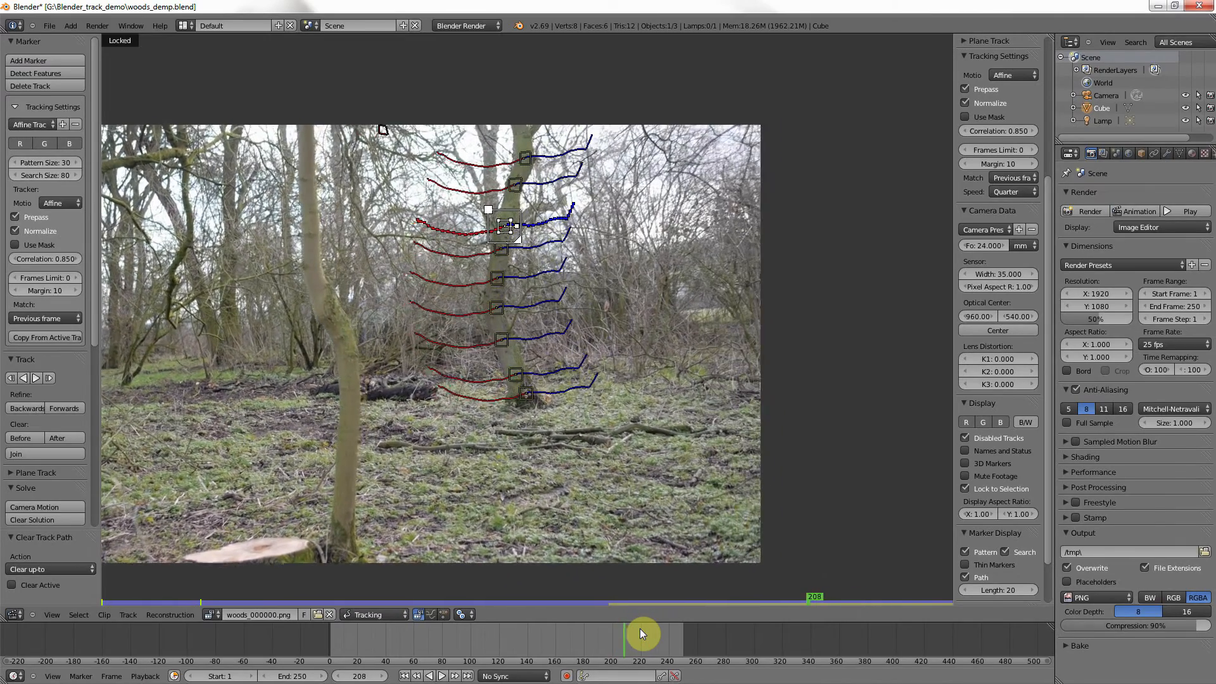
pyautogui.press('Left')
pyautogui.press('Left')
pyautogui.press('Left')
pyautogui.press('Left')
pyautogui.press('Left')
pyautogui.press('Left')
pyautogui.press('Left')
pyautogui.press('Left')
pyautogui.press('Left')
pyautogui.press('Left')
pyautogui.press('Left')
pyautogui.press('Left')
pyautogui.press('Left')
pyautogui.press('Left')
pyautogui.press('Left')
pyautogui.press('Left')
pyautogui.press('Left')
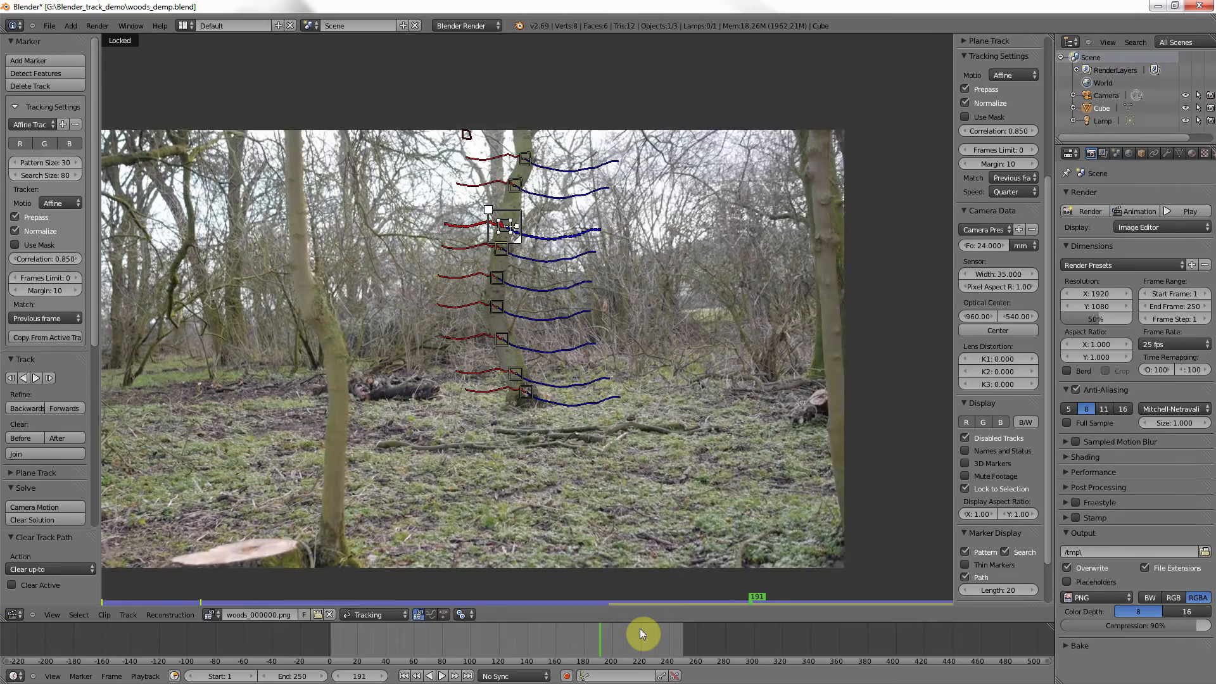
pyautogui.press('Left')
pyautogui.press('Left')
pyautogui.press('Left')
pyautogui.press('Left')
pyautogui.press('Left')
pyautogui.press('Left')
pyautogui.press('Left')
pyautogui.press('Left')
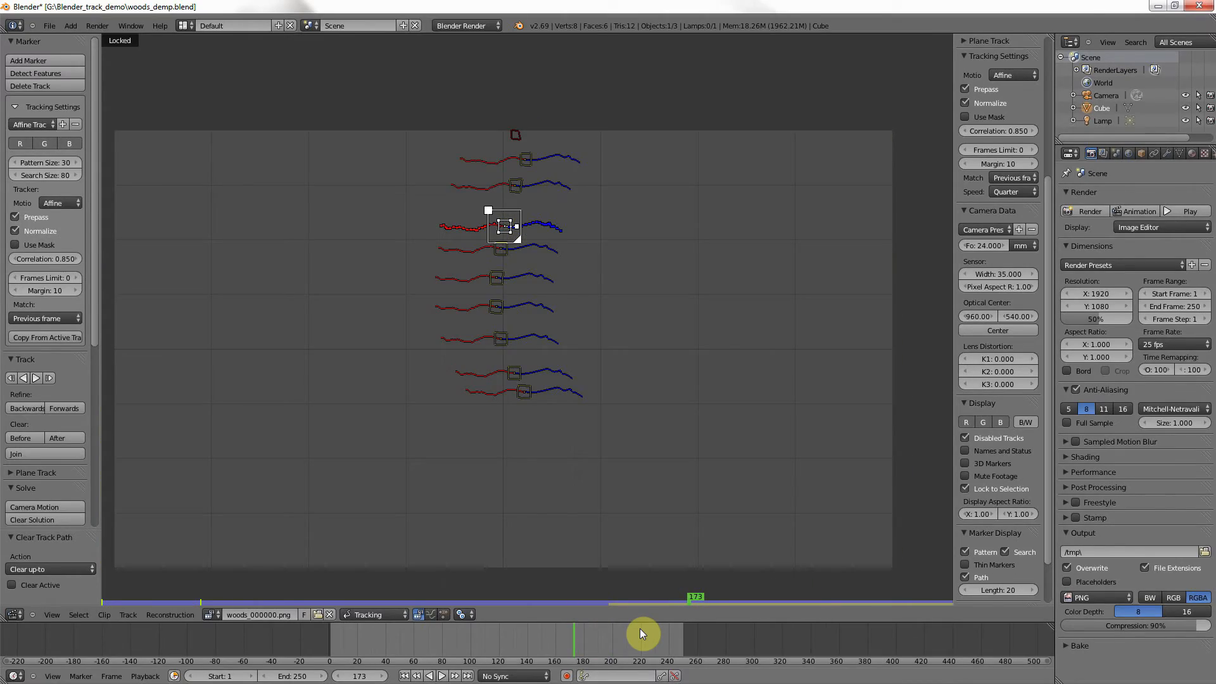
pyautogui.press('Right')
pyautogui.press('Left')
pyautogui.press('Right')
pyautogui.press('Left')
pyautogui.press('Right')
pyautogui.press('Left')
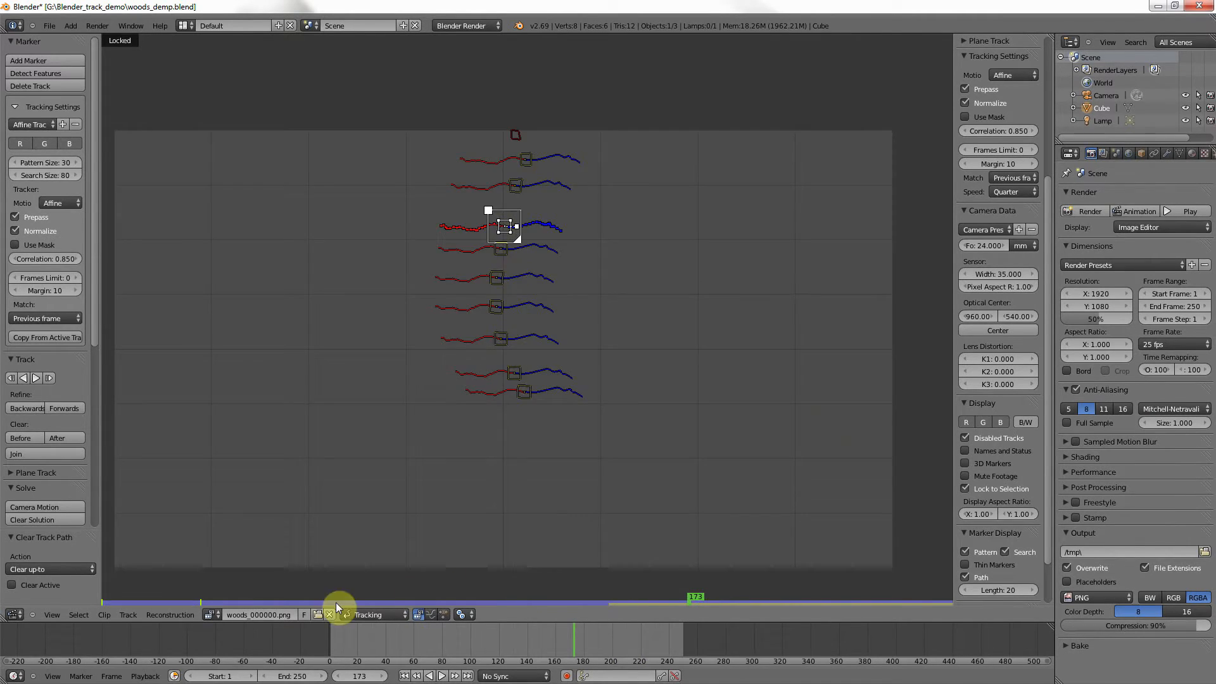
# - Reload the woods clip and prefetch its frames
pyautogui.click(105, 614)
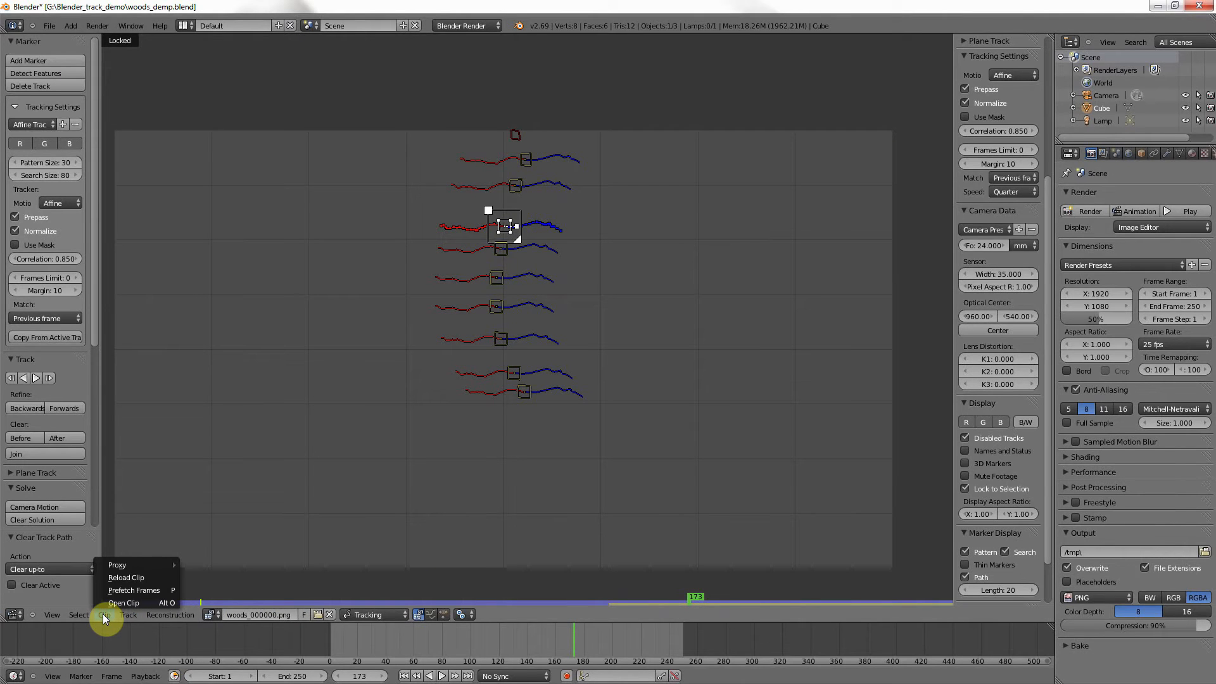
pyautogui.click(133, 576)
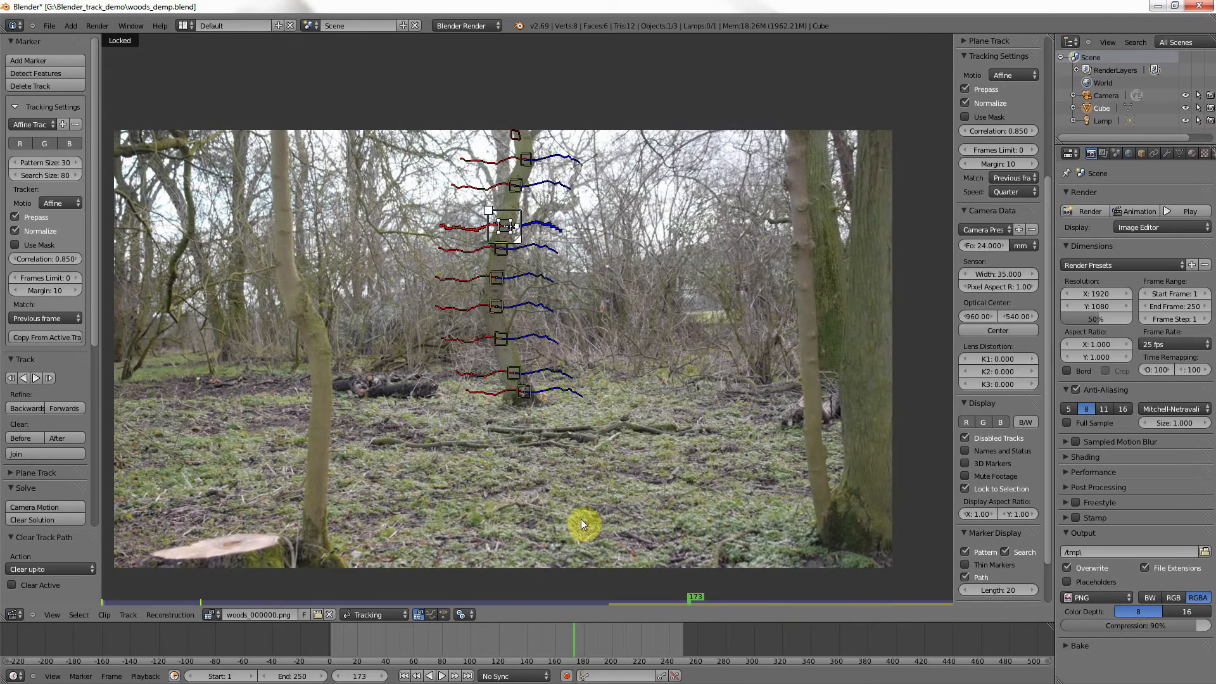
pyautogui.click(105, 613)
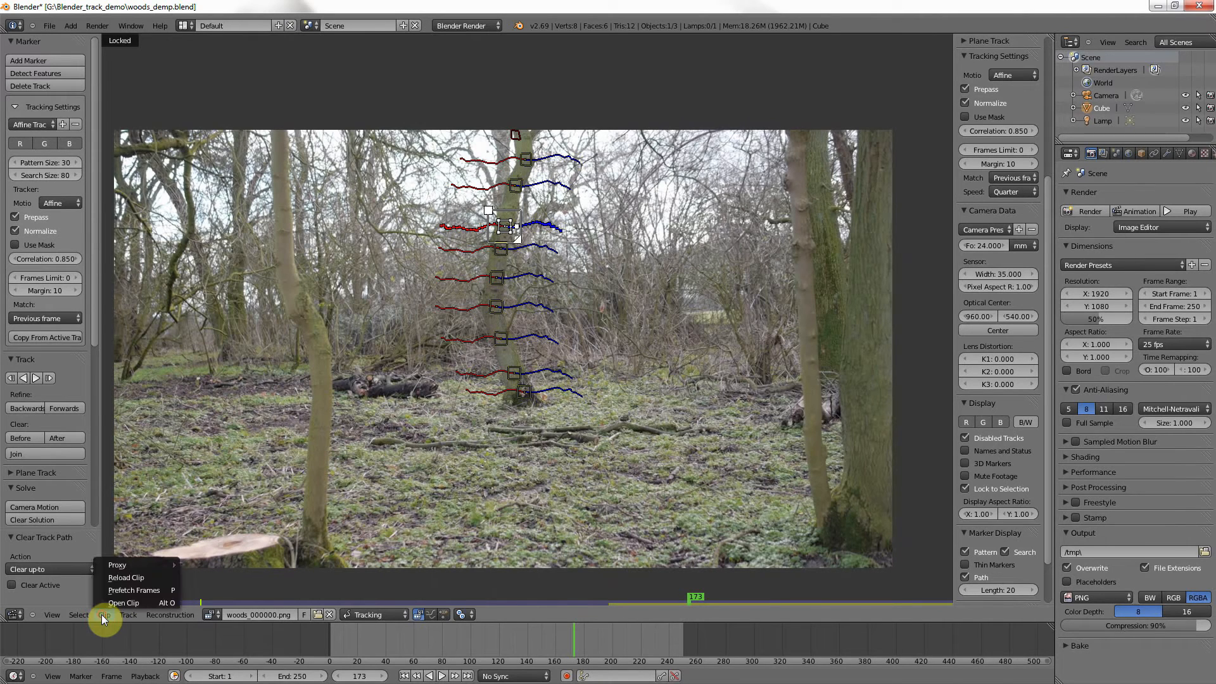
pyautogui.click(126, 590)
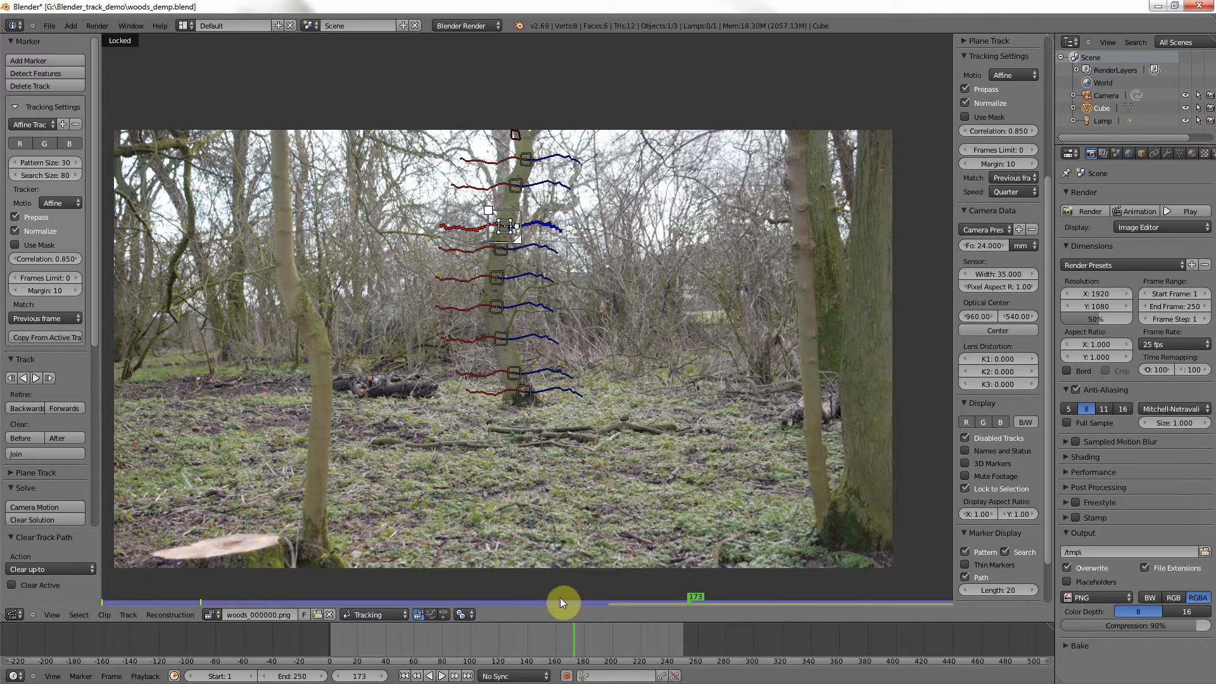
# - Scrub back from frame 173 and step through neighbouring frames to check the stray marker beside the trunk against the other tracks
pyautogui.moveTo(555, 634)
pyautogui.mouseDown()
pyautogui.moveTo(545, 637)
pyautogui.moveTo(569, 635)
pyautogui.moveTo(494, 639)
pyautogui.moveTo(514, 639)
pyautogui.mouseUp()
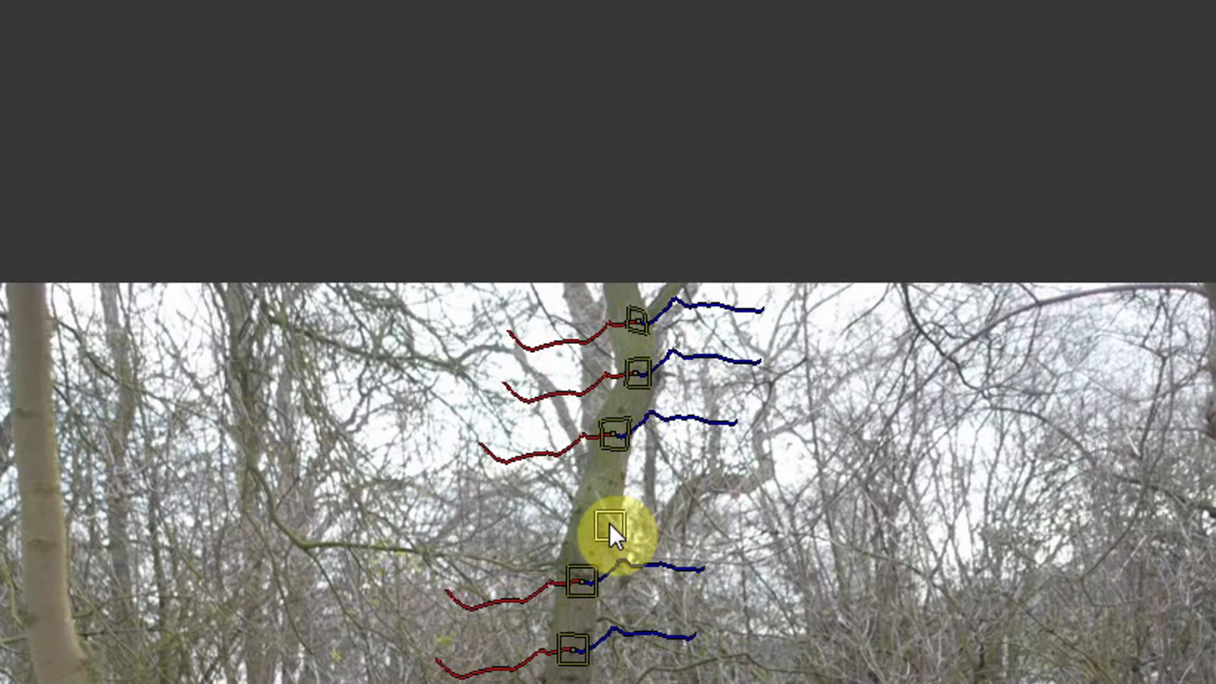
pyautogui.press('Left')
pyautogui.press('Left')
pyautogui.press('Left')
pyautogui.press('Left')
pyautogui.press('Left')
pyautogui.press('Left')
pyautogui.press('Left')
pyautogui.press('Left')
pyautogui.press('Right')
pyautogui.press('Right')
pyautogui.press('Right')
pyautogui.press('Right')
pyautogui.press('Right')
pyautogui.press('Right')
pyautogui.press('Right')
pyautogui.press('Right')
pyautogui.press('Right')
pyautogui.press('Right')
pyautogui.press('Right')
pyautogui.press('Right')
pyautogui.press('Right')
pyautogui.press('Right')
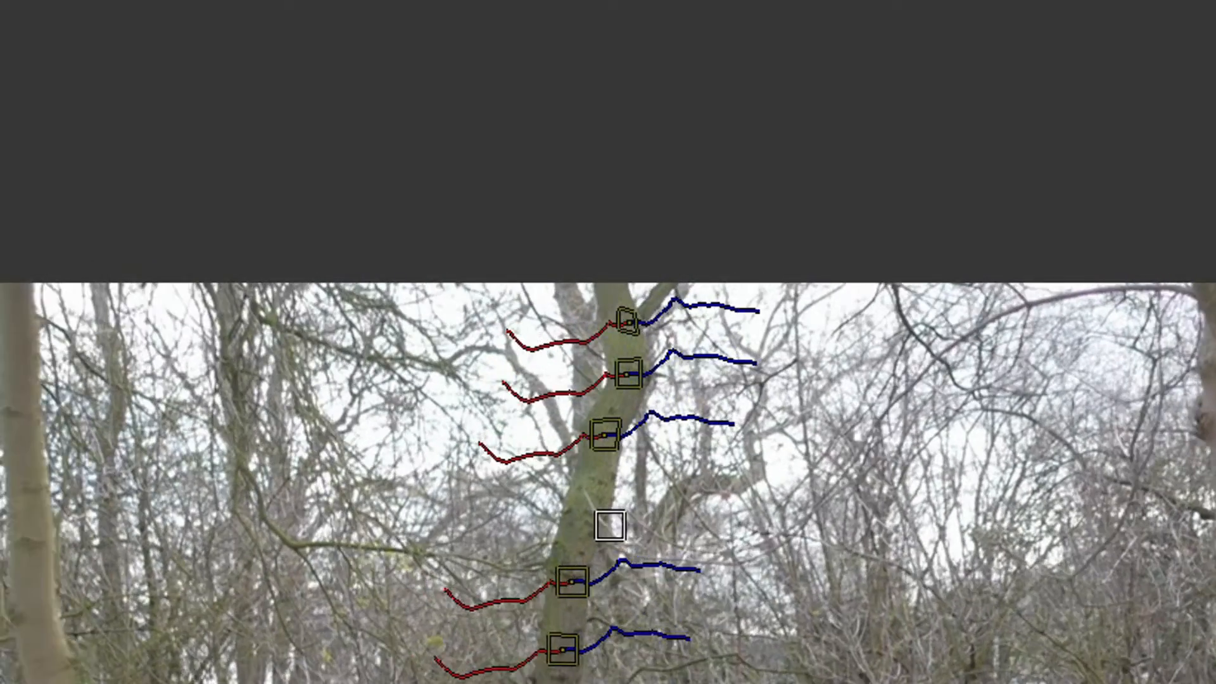
# - Step back through the frames with the stray marker beside the trunk selected, comparing its position with the other trunk tracks
pyautogui.press('Left')
pyautogui.press('Left')
pyautogui.press('Left')
pyautogui.press('Left')
pyautogui.press('Left')
pyautogui.press('Left')
pyautogui.press('Left')
pyautogui.press('Left')
pyautogui.press('Left')
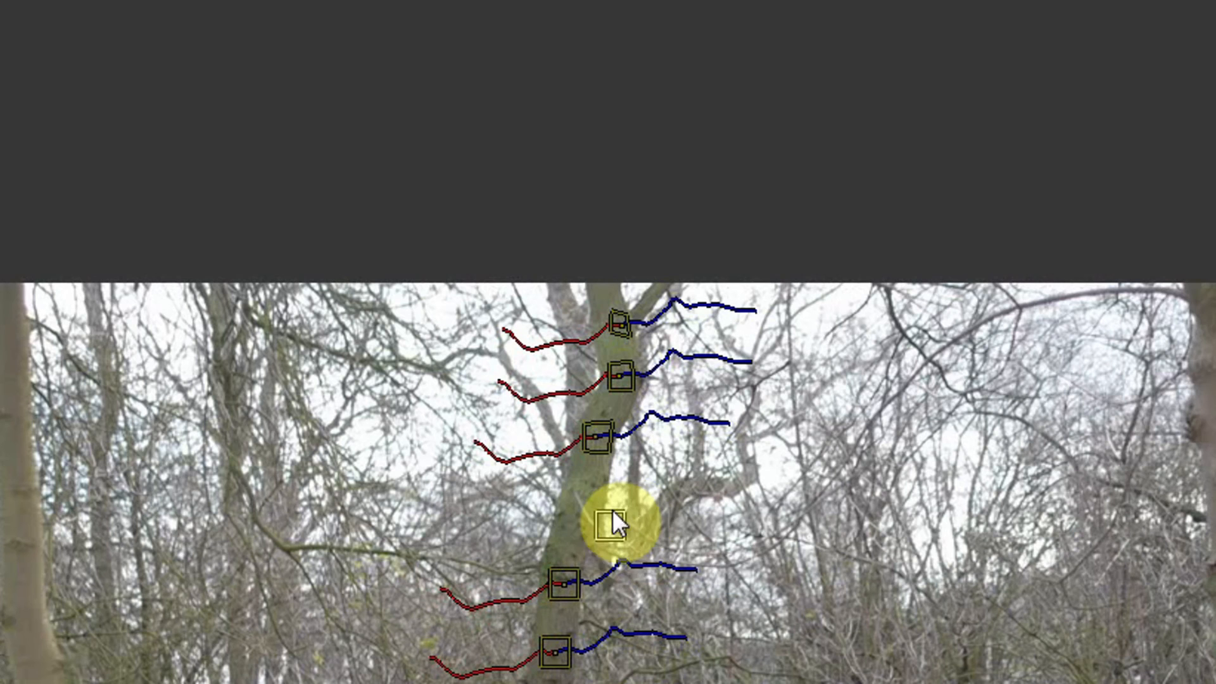
# - Select the trunk marker just below the stray one and step back through the frames to examine the stray marker's relative drift
pyautogui.click(618, 578)
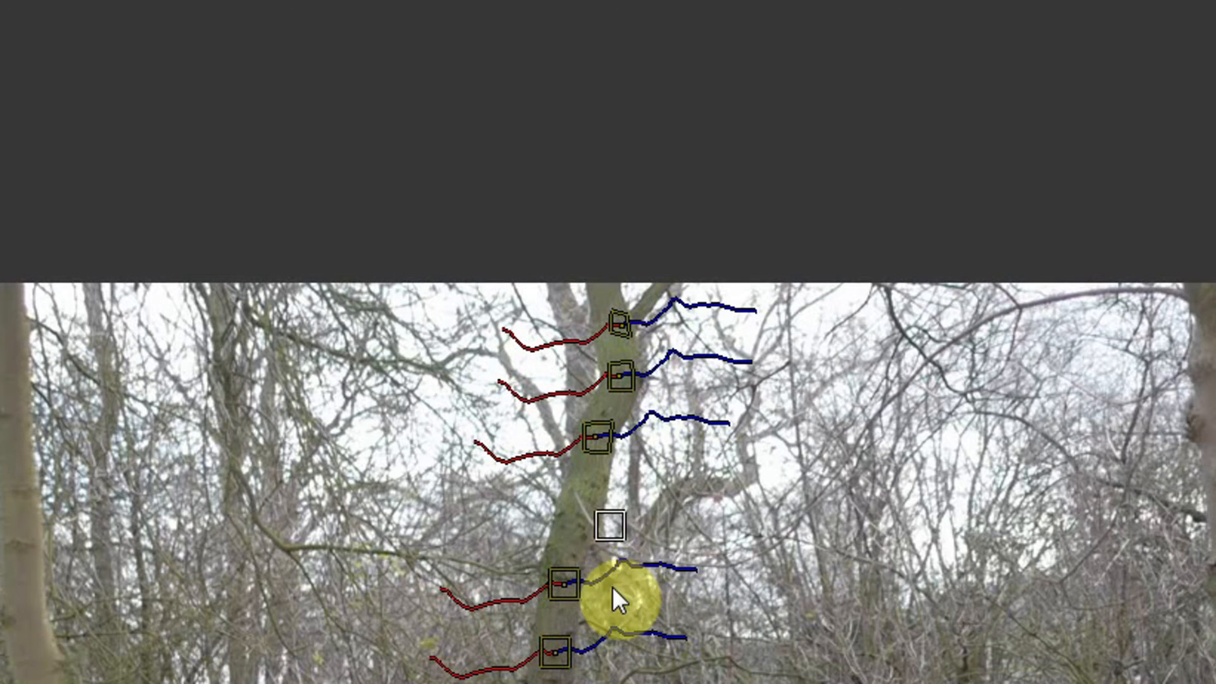
pyautogui.click(560, 583)
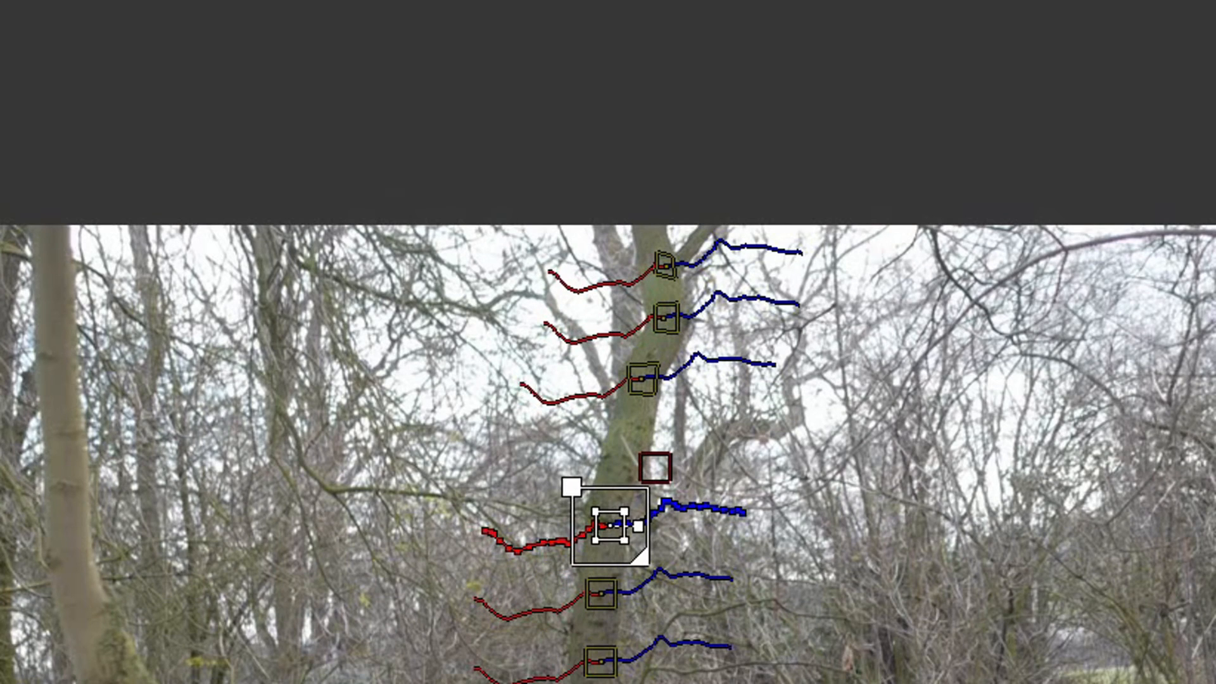
pyautogui.press('Left')
pyautogui.press('Left')
pyautogui.press('Left')
pyautogui.press('Left')
pyautogui.press('Left')
pyautogui.press('Left')
pyautogui.press('Left')
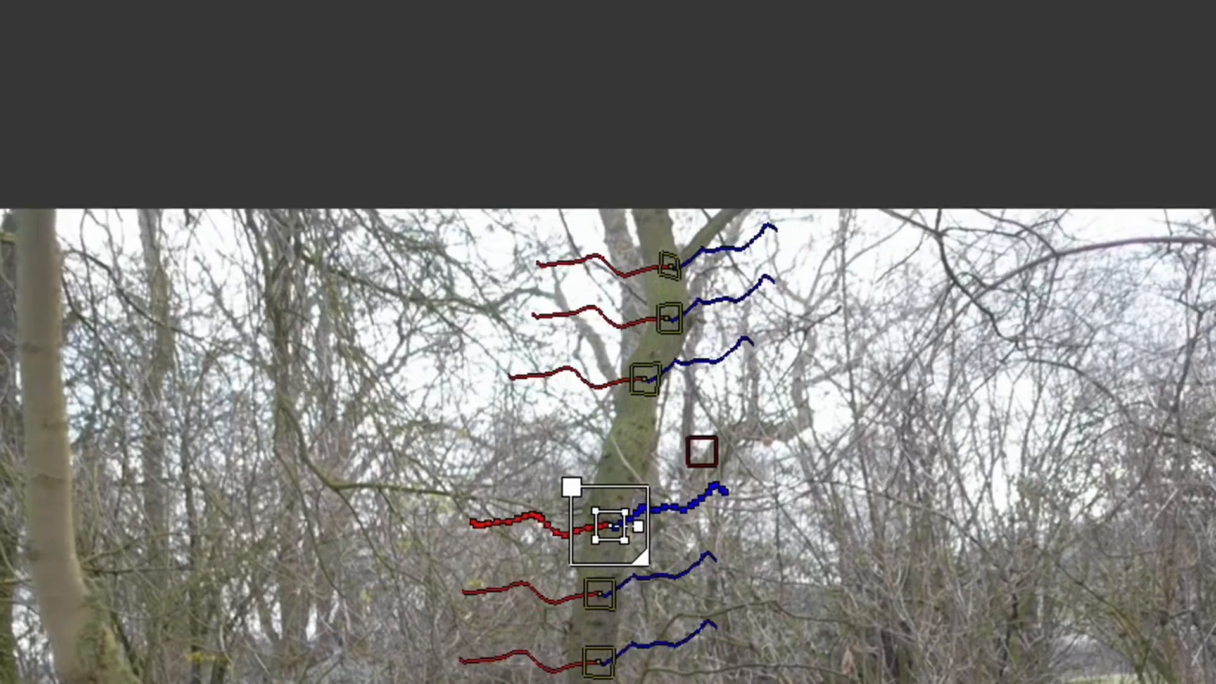
# - Step forward through the frames to examine how the trunk markers move relative to the selected marker
pyautogui.press('Right')
pyautogui.press('Right')
pyautogui.press('Right')
pyautogui.press('Right')
pyautogui.press('Right')
pyautogui.press('Right')
pyautogui.press('Right')
pyautogui.press('Right')
pyautogui.press('Right')
pyautogui.press('Right')
pyautogui.press('Right')
pyautogui.press('Right')
pyautogui.press('Right')
pyautogui.press('Right')
# - Go to frame 138 and add a row of five markers along the fallen branches on the ground
pyautogui.moveTo(546, 646)
pyautogui.mouseDown()
pyautogui.moveTo(528, 646)
pyautogui.moveTo(628, 640)
pyautogui.moveTo(524, 649)
pyautogui.mouseUp()
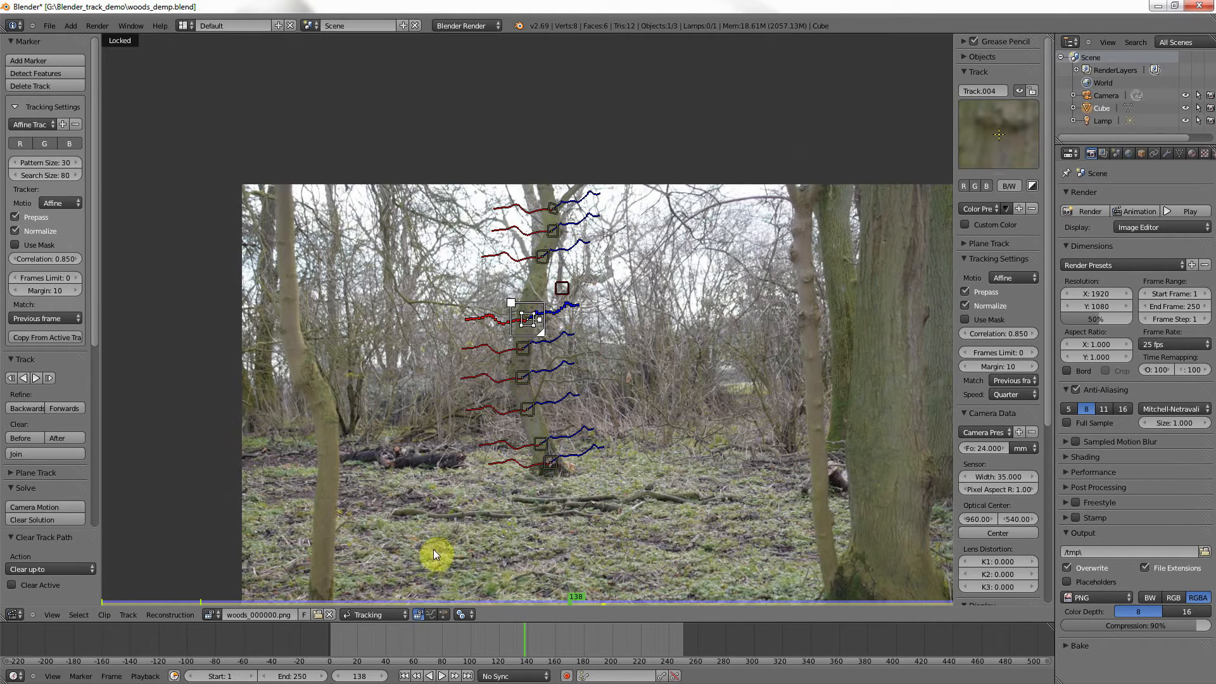
pyautogui.keyDown('ctrl'); pyautogui.click(435, 516); pyautogui.keyUp('ctrl')
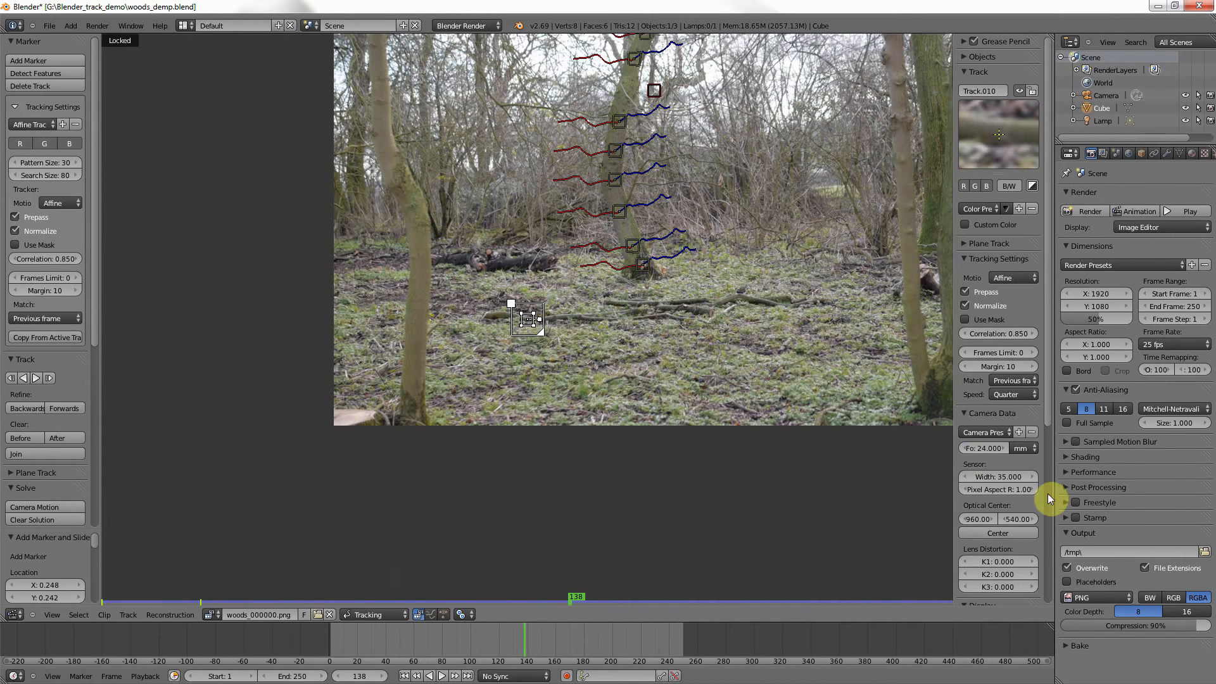
pyautogui.keyDown('ctrl'); pyautogui.click(580, 319); pyautogui.keyUp('ctrl')
pyautogui.keyDown('ctrl'); pyautogui.click(643, 320); pyautogui.keyUp('ctrl')
pyautogui.keyDown('ctrl'); pyautogui.click(689, 311); pyautogui.keyUp('ctrl')
pyautogui.keyDown('ctrl'); pyautogui.click(746, 311); pyautogui.keyUp('ctrl')
# - Add a second row of five markers on the grass just in front of the fallen branches
pyautogui.keyDown('ctrl'); pyautogui.click(785, 348); pyautogui.keyUp('ctrl')
pyautogui.keyDown('ctrl'); pyautogui.click(737, 357); pyautogui.keyUp('ctrl')
pyautogui.keyDown('ctrl'); pyautogui.click(684, 353); pyautogui.keyUp('ctrl')
pyautogui.keyDown('ctrl'); pyautogui.click(632, 357); pyautogui.keyUp('ctrl')
pyautogui.keyDown('ctrl'); pyautogui.click(540, 353); pyautogui.keyUp('ctrl')
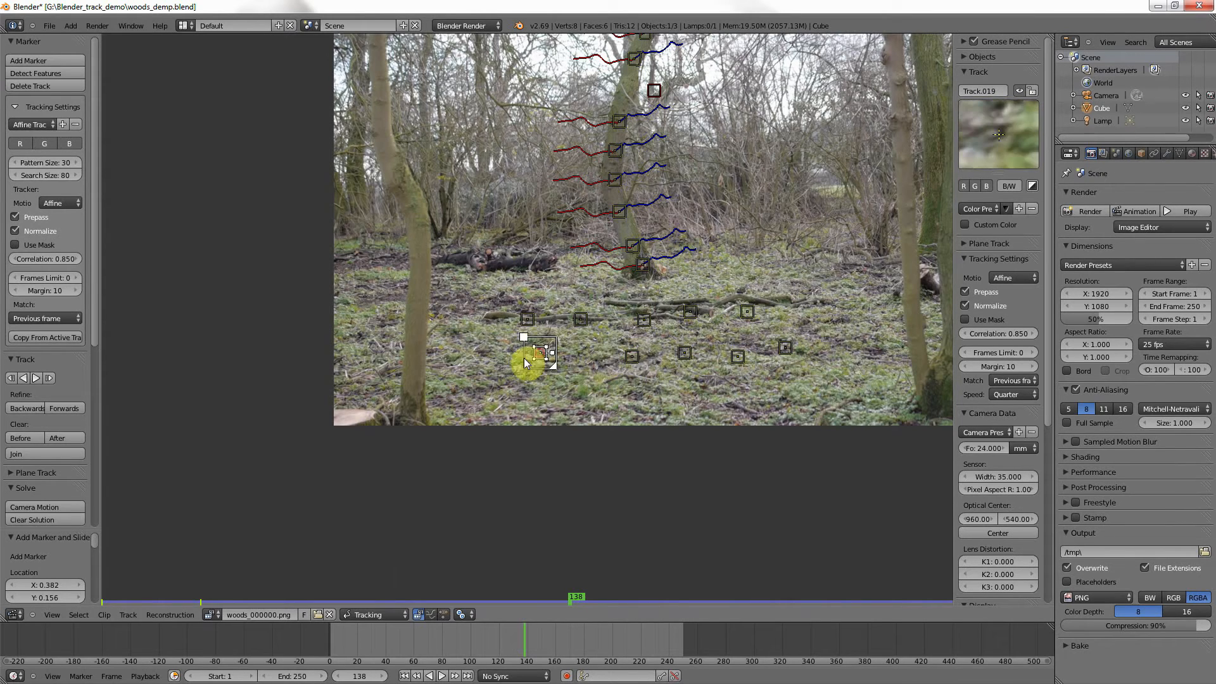
# - Add a third row of five markers across the foreground grass near the footage's lower edge
pyautogui.keyDown('ctrl'); pyautogui.click(478, 388); pyautogui.keyUp('ctrl')
pyautogui.keyDown('ctrl'); pyautogui.click(537, 397); pyautogui.keyUp('ctrl')
pyautogui.keyDown('ctrl'); pyautogui.click(656, 395); pyautogui.keyUp('ctrl')
pyautogui.keyDown('ctrl'); pyautogui.click(768, 398); pyautogui.keyUp('ctrl')
pyautogui.keyDown('ctrl'); pyautogui.click(864, 396); pyautogui.keyUp('ctrl')
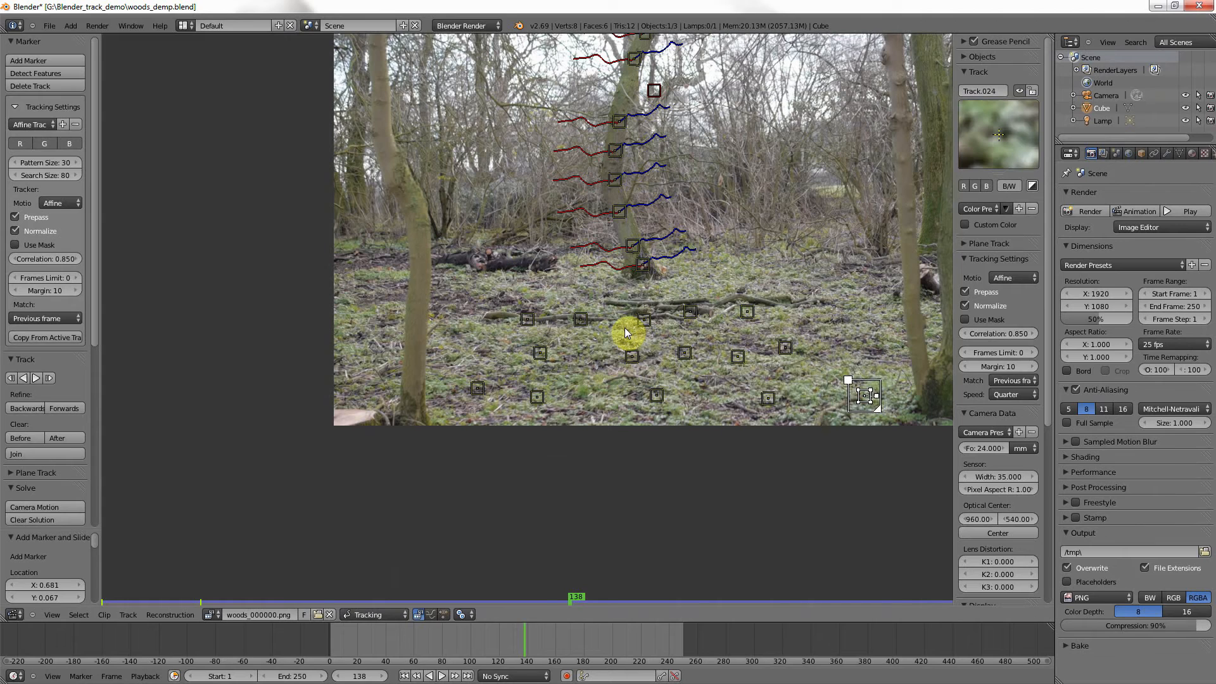
# - Extend the selection to the other new ground markers, leaving out the leftmost foreground one
pyautogui.keyDown('shift'); pyautogui.click(528, 318); pyautogui.keyUp('shift')
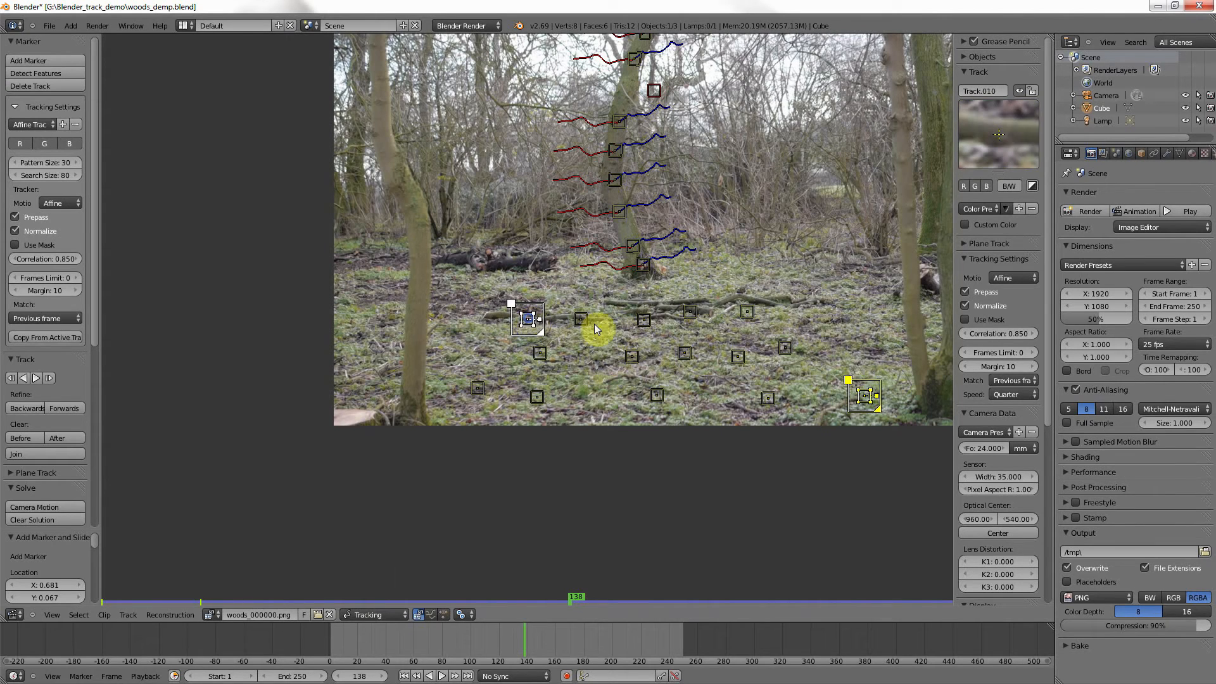
pyautogui.keyDown('shift'); pyautogui.click(581, 319); pyautogui.keyUp('shift')
pyautogui.keyDown('shift'); pyautogui.click(644, 320); pyautogui.keyUp('shift')
pyautogui.keyDown('shift'); pyautogui.click(690, 311); pyautogui.keyUp('shift')
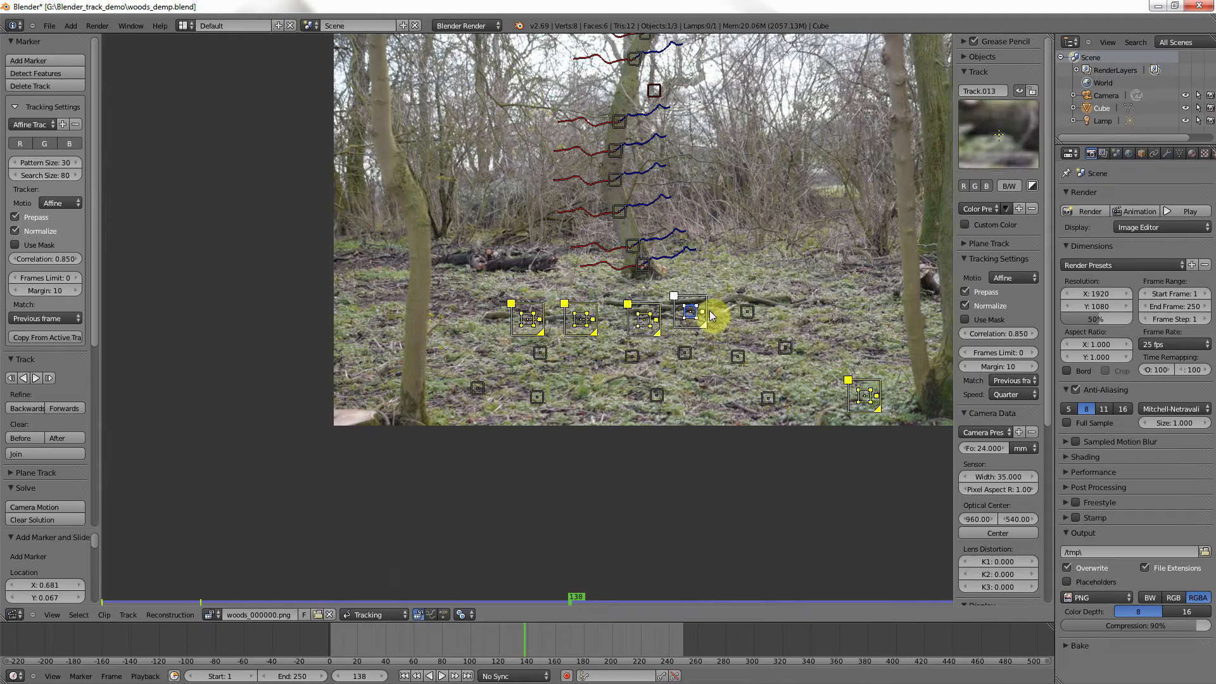
pyautogui.keyDown('shift'); pyautogui.click(738, 309); pyautogui.keyUp('shift')
pyautogui.keyDown('shift'); pyautogui.click(789, 352); pyautogui.keyUp('shift')
pyautogui.keyDown('shift'); pyautogui.click(768, 397); pyautogui.keyUp('shift')
pyautogui.keyDown('shift'); pyautogui.click(738, 356); pyautogui.keyUp('shift')
pyautogui.keyDown('shift'); pyautogui.click(684, 352); pyautogui.keyUp('shift')
pyautogui.keyDown('shift'); pyautogui.click(657, 395); pyautogui.keyUp('shift')
pyautogui.keyDown('shift'); pyautogui.click(627, 356); pyautogui.keyUp('shift')
pyautogui.keyDown('shift'); pyautogui.click(545, 397); pyautogui.keyUp('shift')
pyautogui.keyDown('shift'); pyautogui.click(540, 353); pyautogui.keyUp('shift')
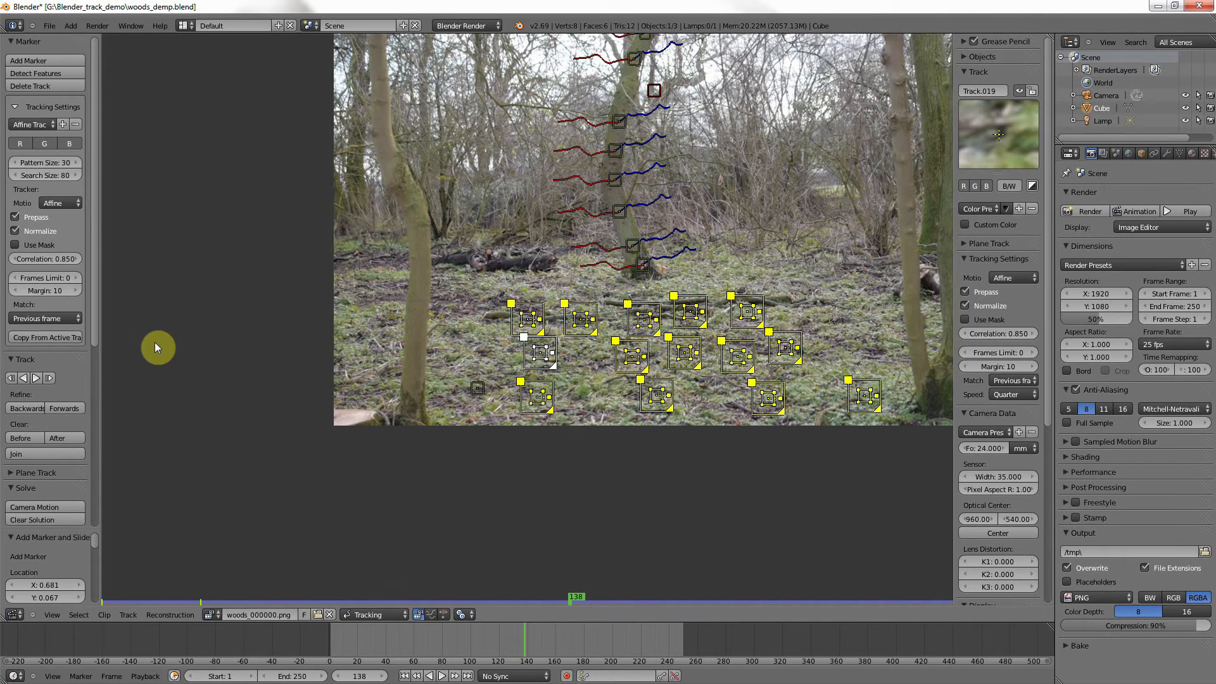
# - Track the selected ground markers forward, interrupting at frame 173 and resuming through frame 250, and scrub back towards the starting frame
pyautogui.click(36, 379)
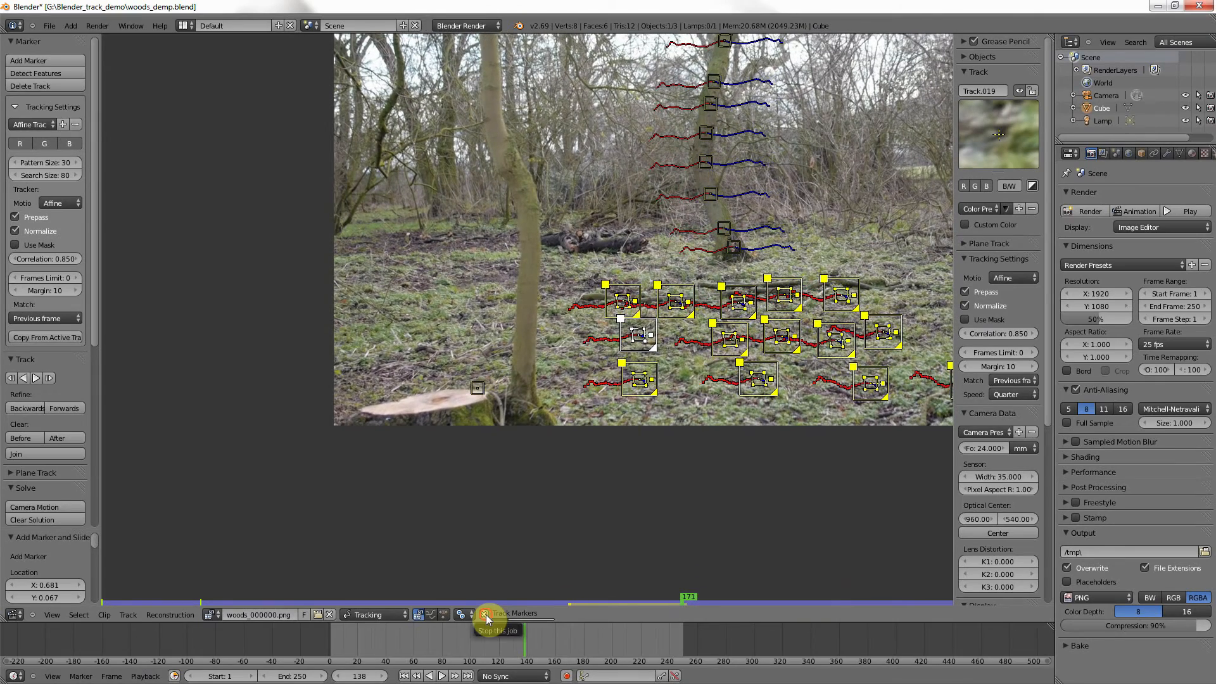
pyautogui.click(484, 614)
pyautogui.press('l')
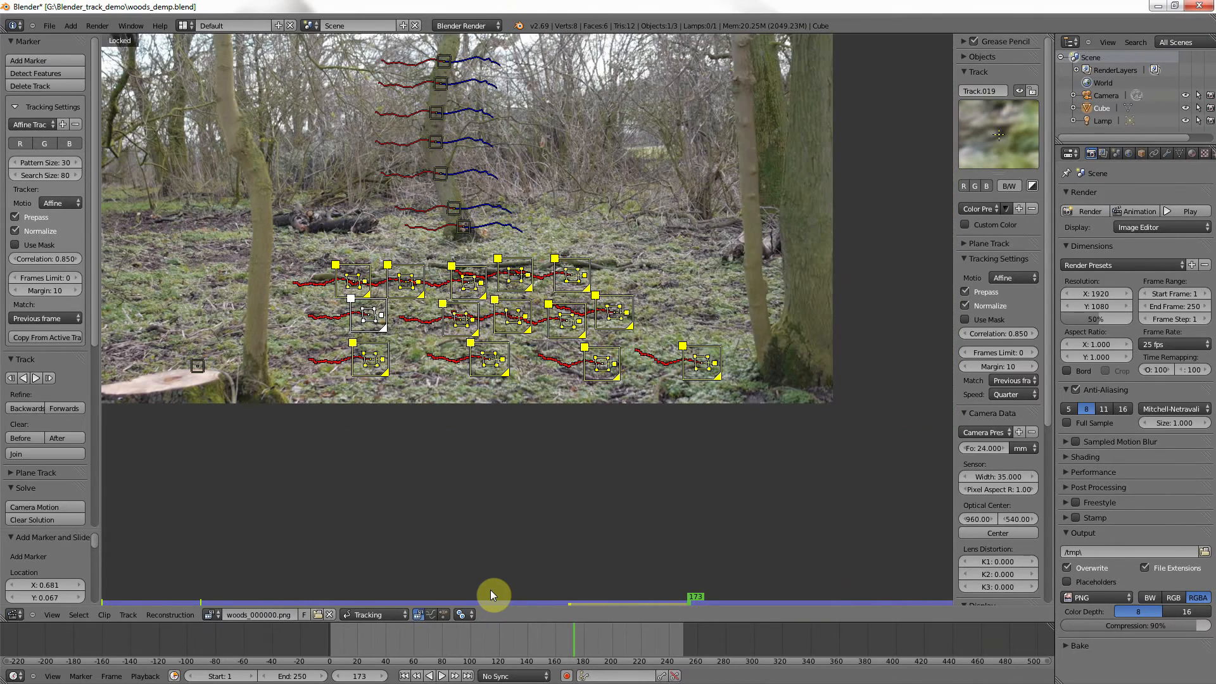
pyautogui.click(36, 378)
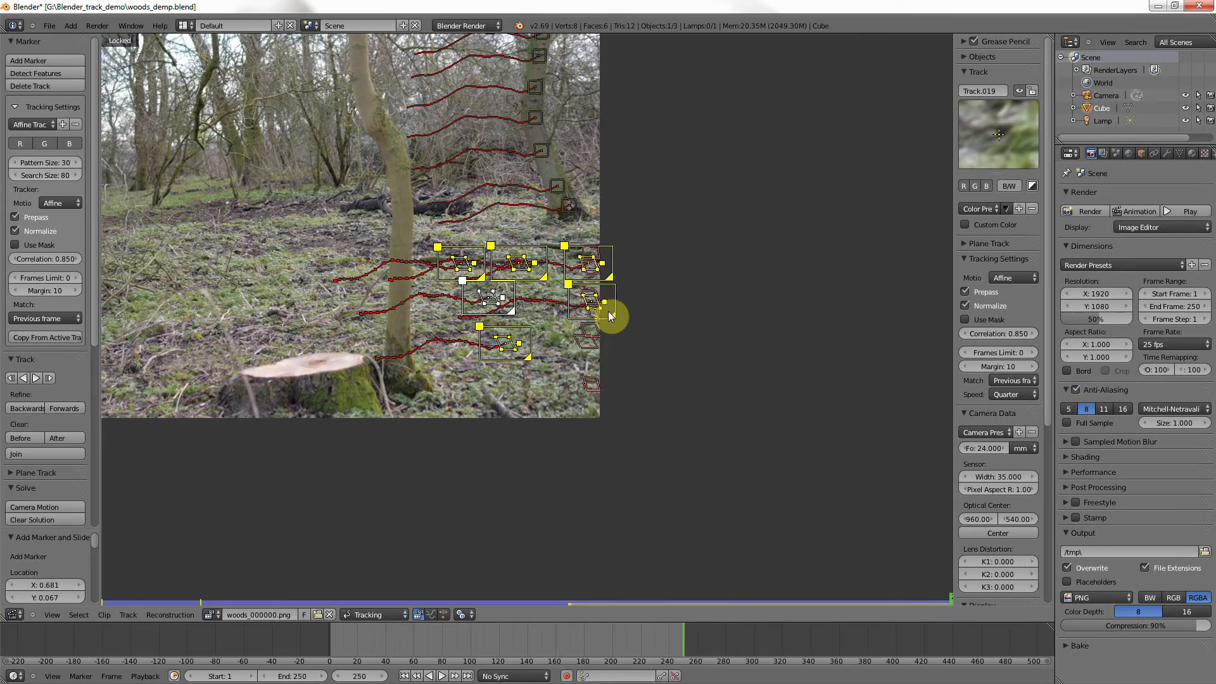
pyautogui.moveTo(669, 639); pyautogui.dragTo(523, 649)
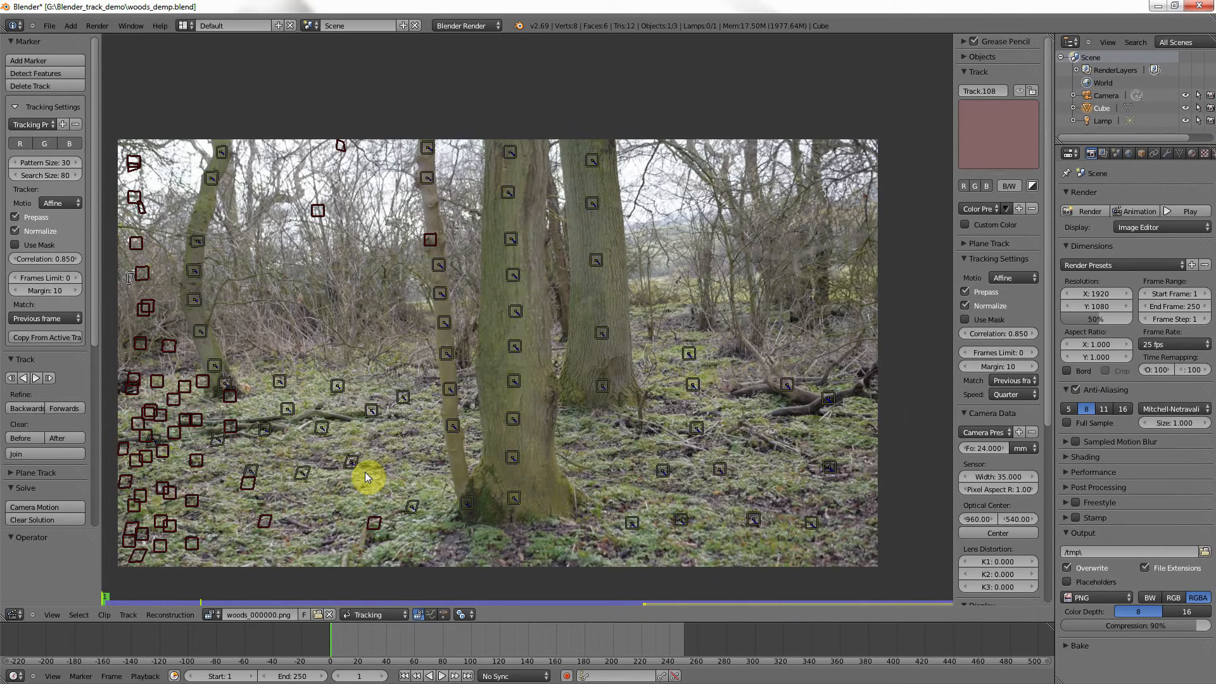
# - Play the clip from frame 1 to review all tracked markers and stop playback at frame 195
pyautogui.hotkey('alt', 'a')
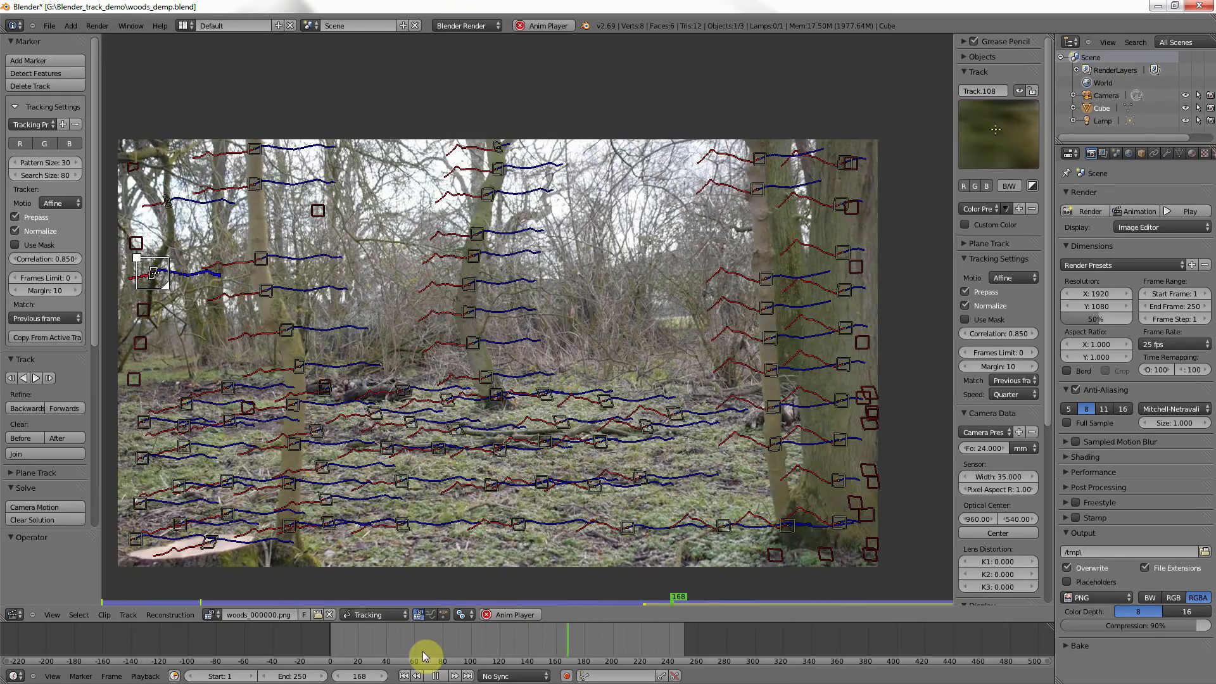
pyautogui.click(436, 676)
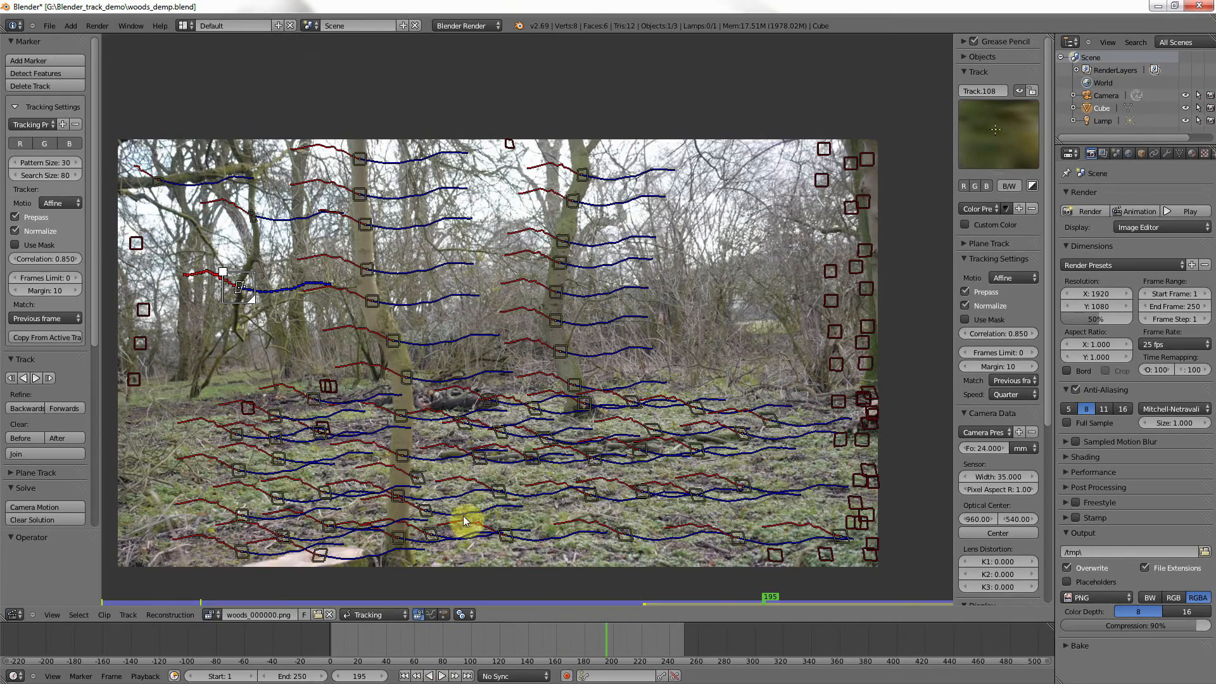